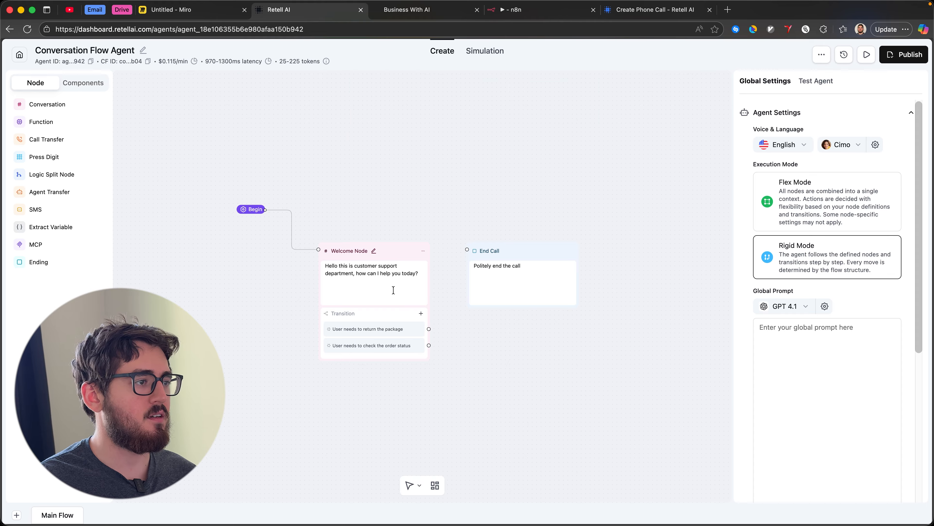
Replace the Welcome Node message with "I saw that you went to our website but didn't book an appointment. Was there a reason why you didn't book?"
scroll(463, 303, up, 1)
drag(461, 315, 533, 327)
scroll(519, 334, up, 2)
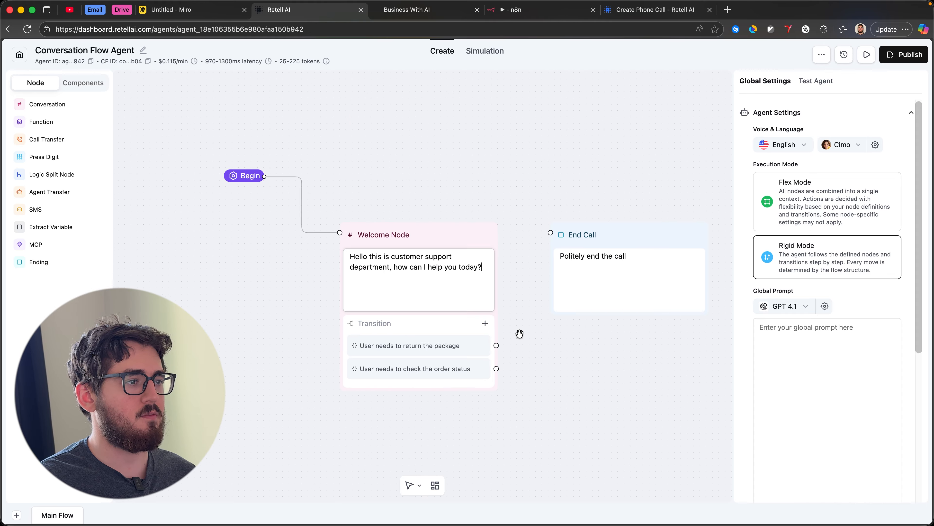
click(392, 260)
drag(482, 290, 356, 241)
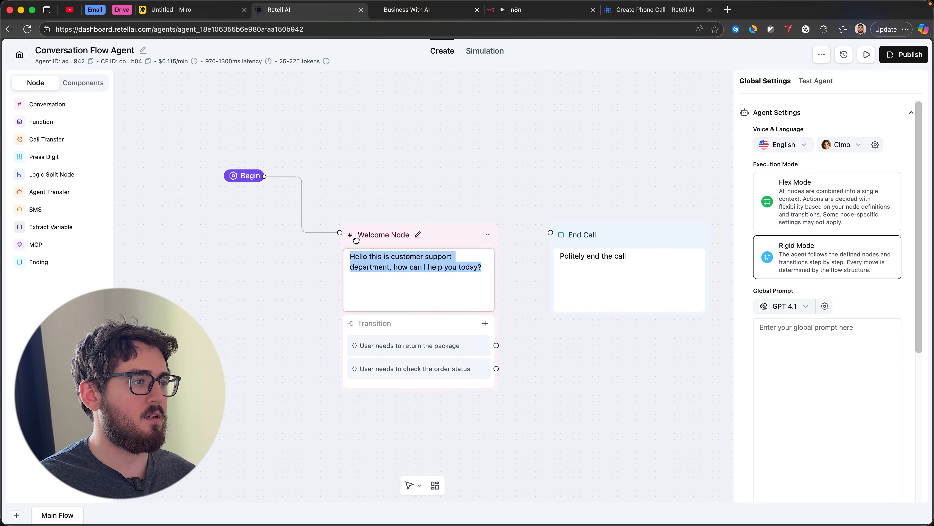
click(259, 228)
click(484, 295)
key(super+a)
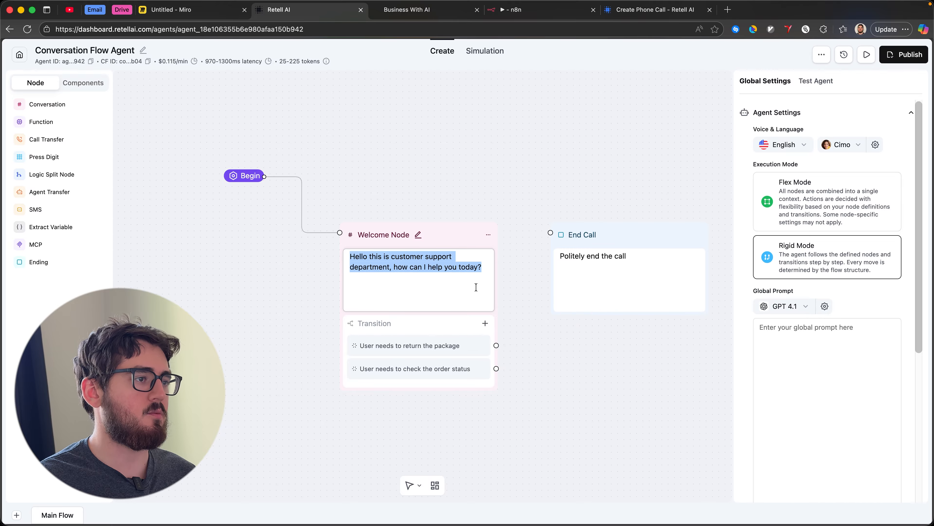
key(BackSpace)
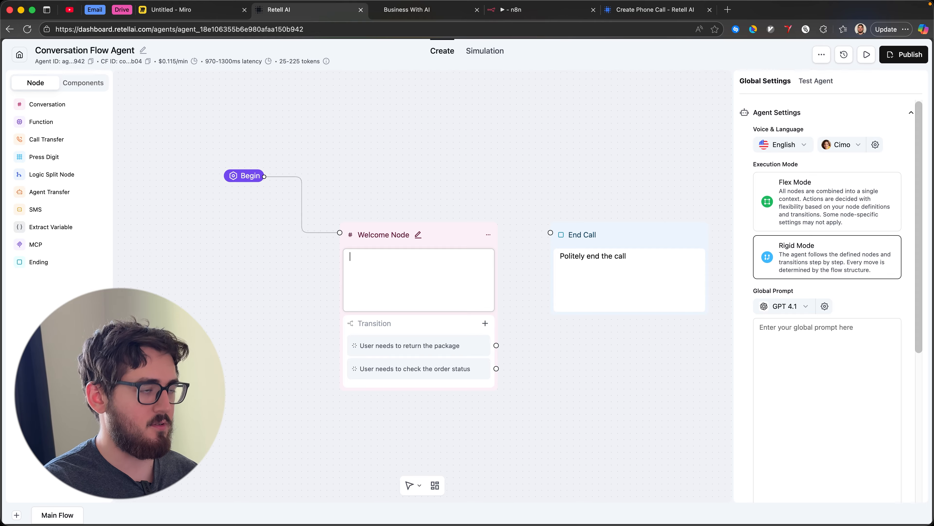
text(I saw that you went)
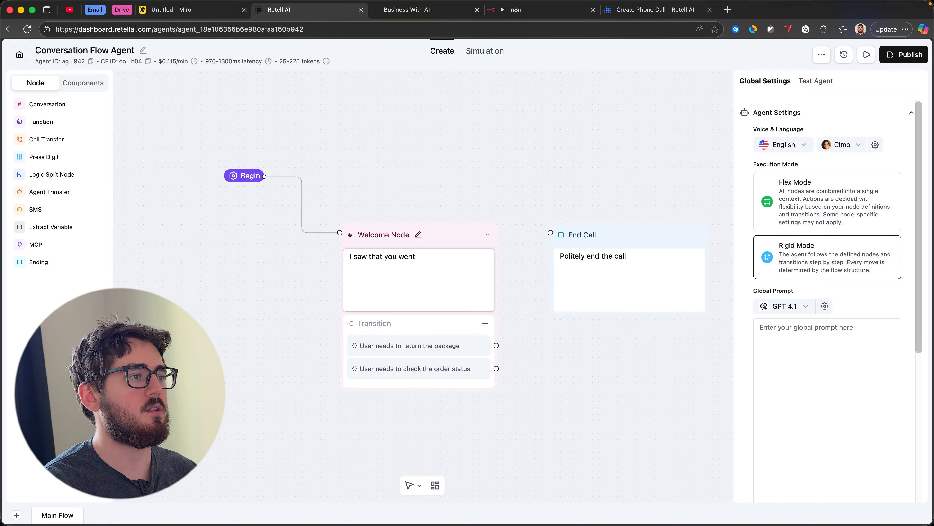
text( to our website but di)
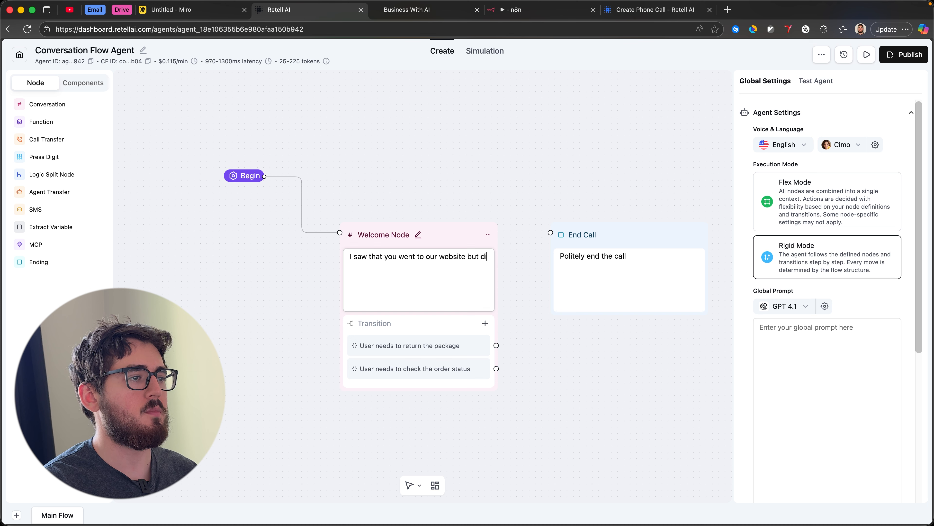
text(dn't book an appointment. Was t)
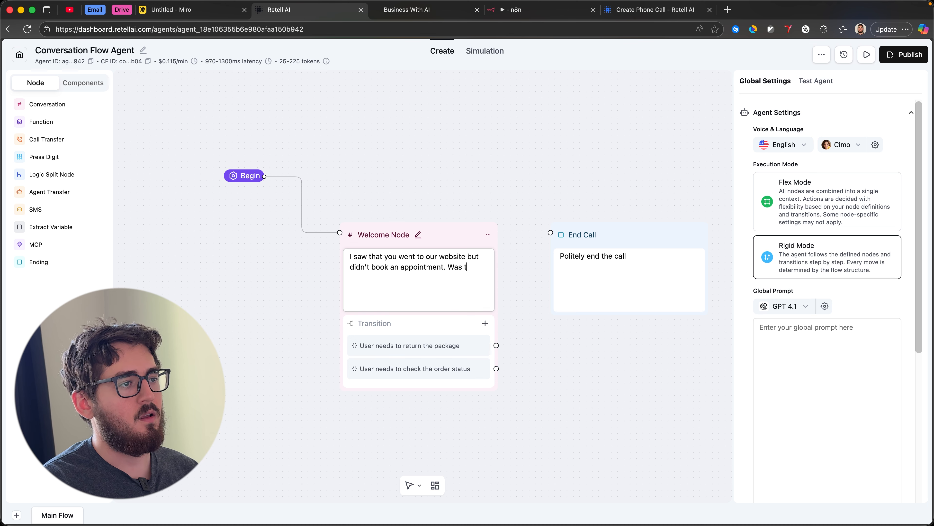
text(here a reason why)
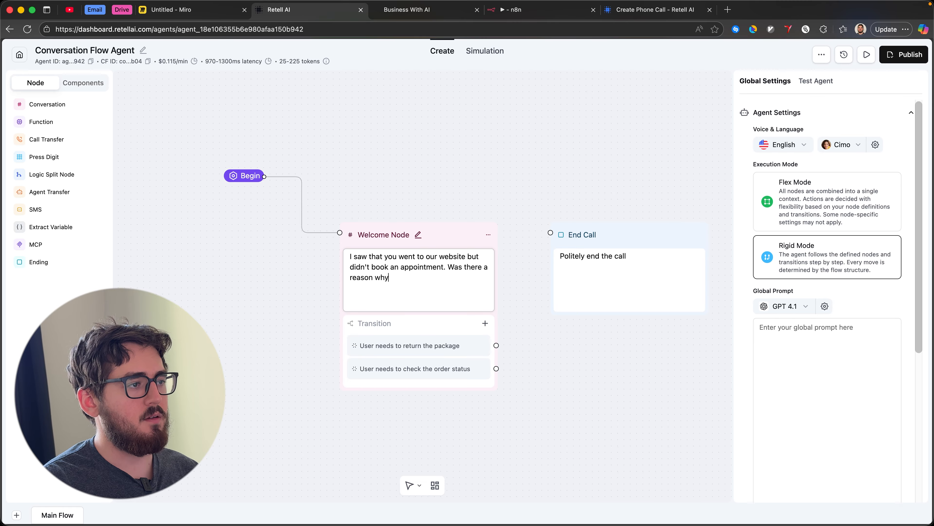
text( you didn't boo)
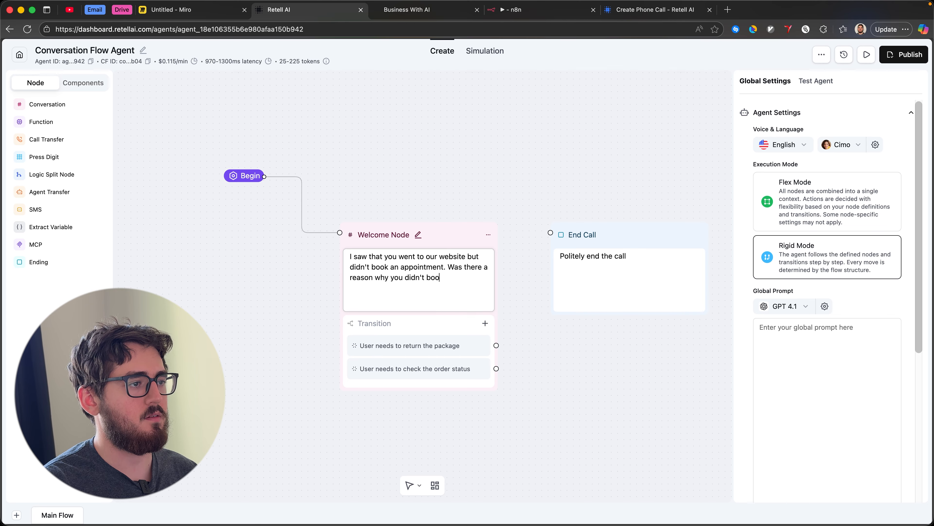
text(k?)
click(562, 331)
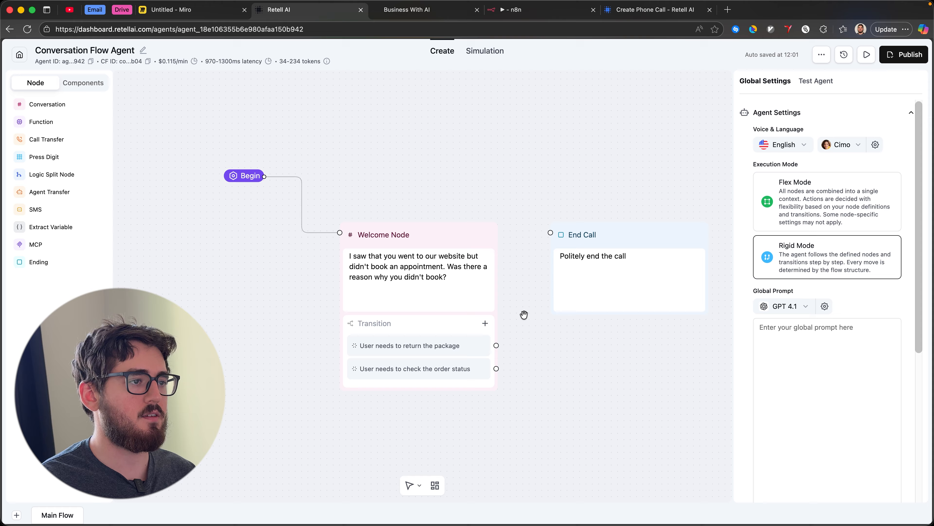
Delete the End Call node beside the Welcome Node from the flow
mouse_move(488, 339)
mouse_down()
mouse_move(548, 296)
mouse_move(491, 343)
mouse_up()
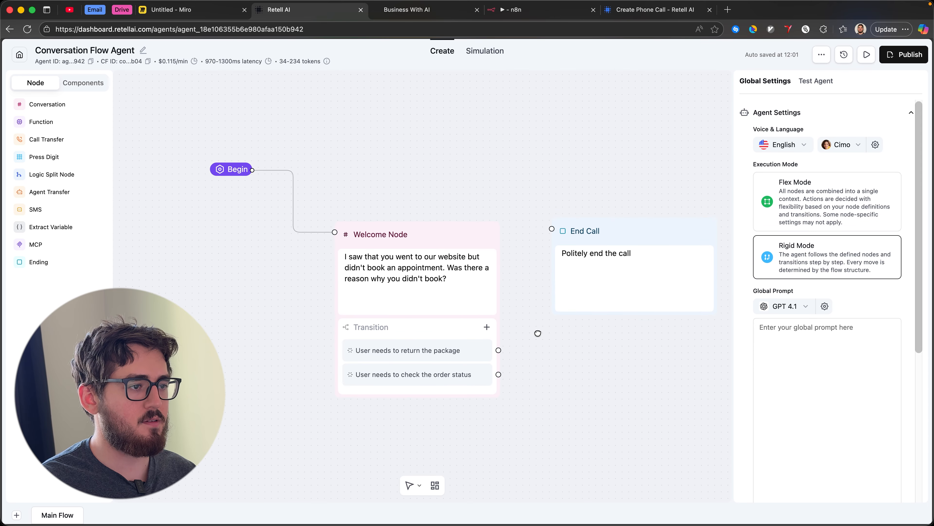
scroll(500, 295, up, 1)
scroll(500, 295, up, 1)
drag(553, 343, 589, 345)
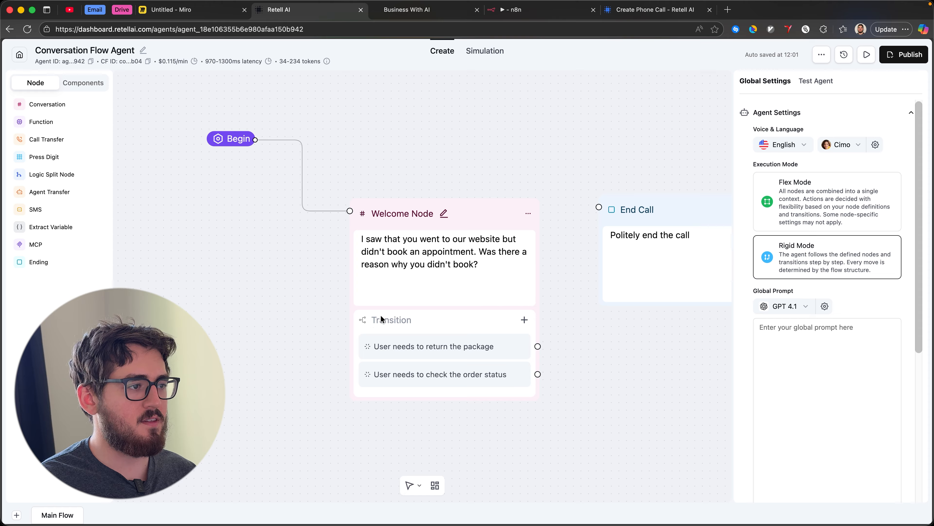
click(636, 211)
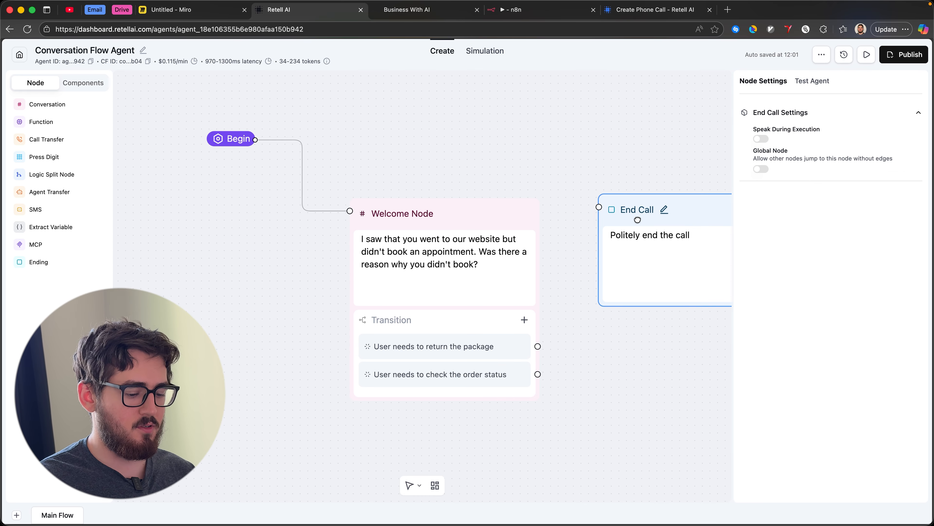
key(BackSpace)
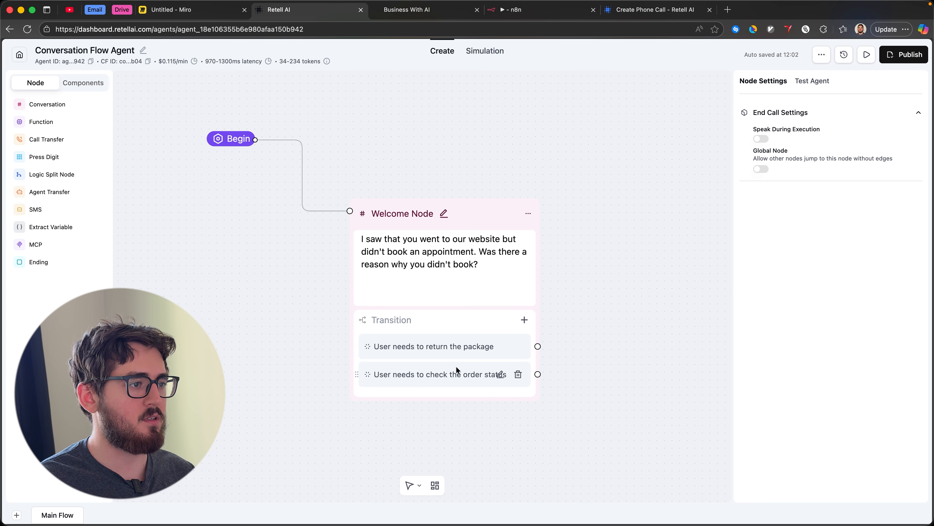
Delete the "User needs to return the package" transition from the Welcome Node
drag(370, 426, 347, 396)
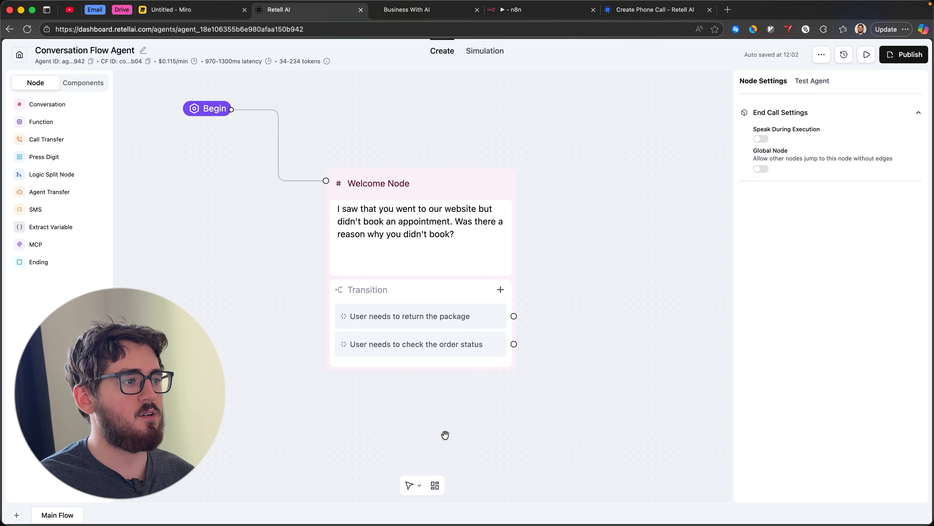
scroll(444, 423, down, 2)
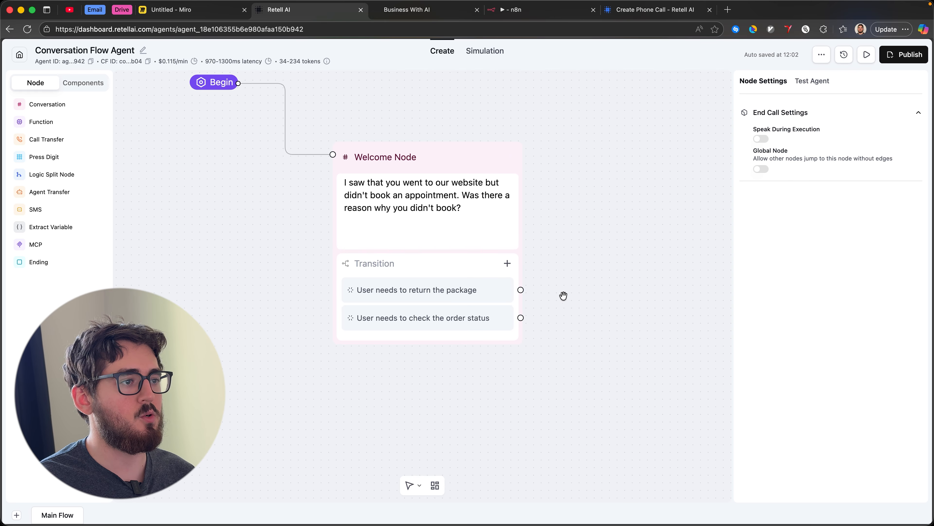
drag(590, 289, 504, 318)
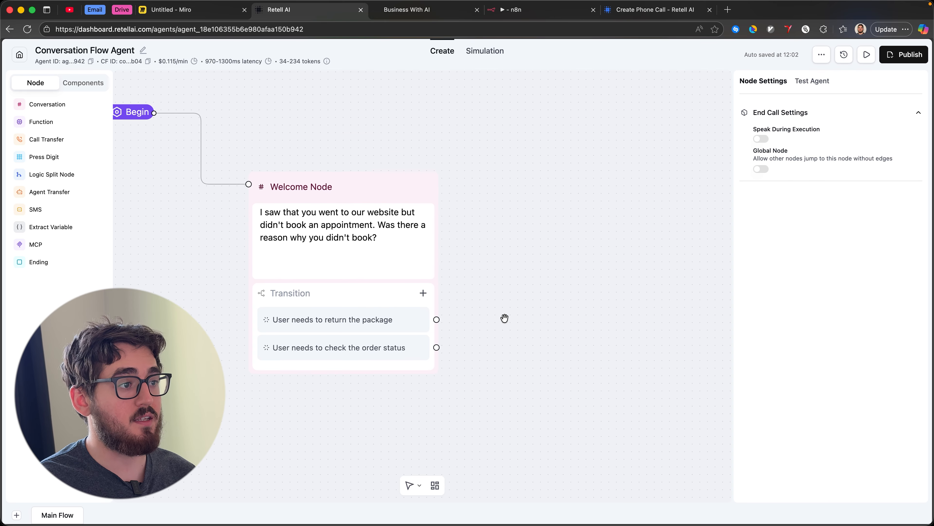
scroll(504, 319, down, 2)
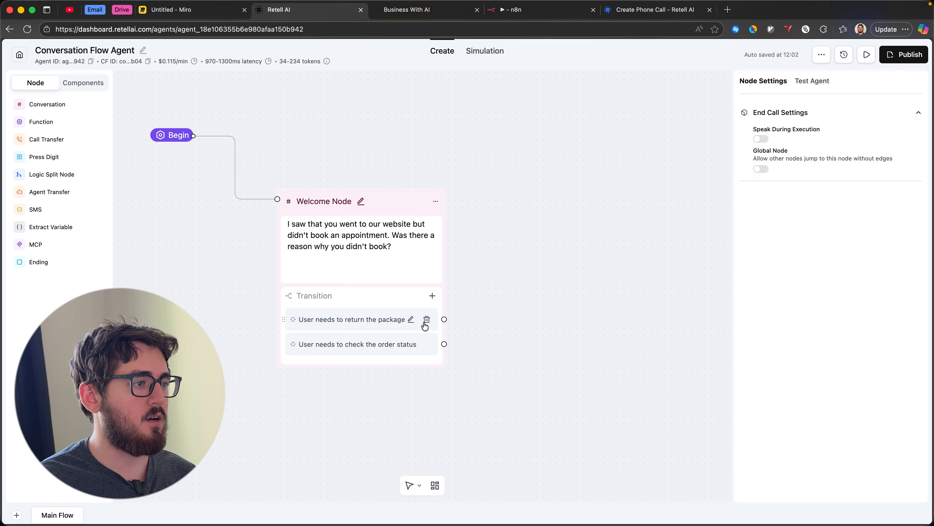
click(426, 320)
Change the Welcome Node's order-status transition to "User provides the reason why they didn't book the appointment"
click(359, 327)
triple_click(362, 352)
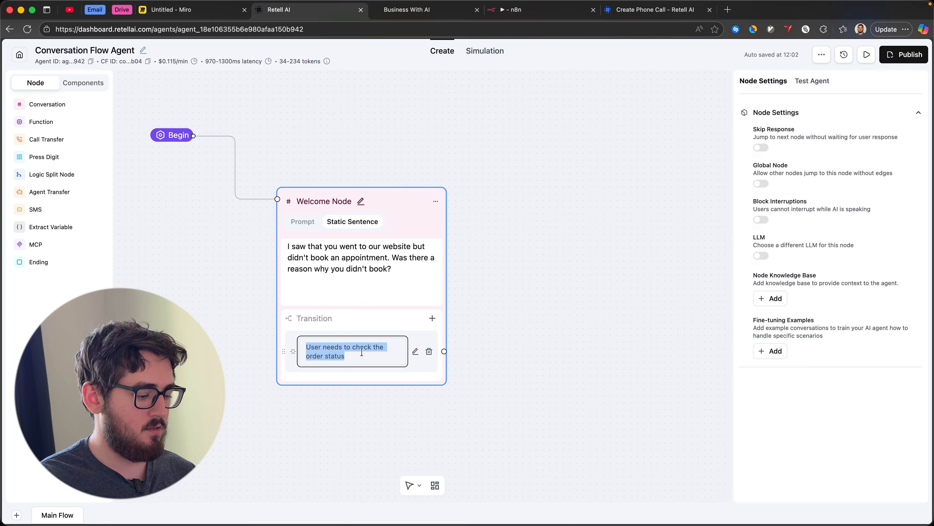
text(User provides)
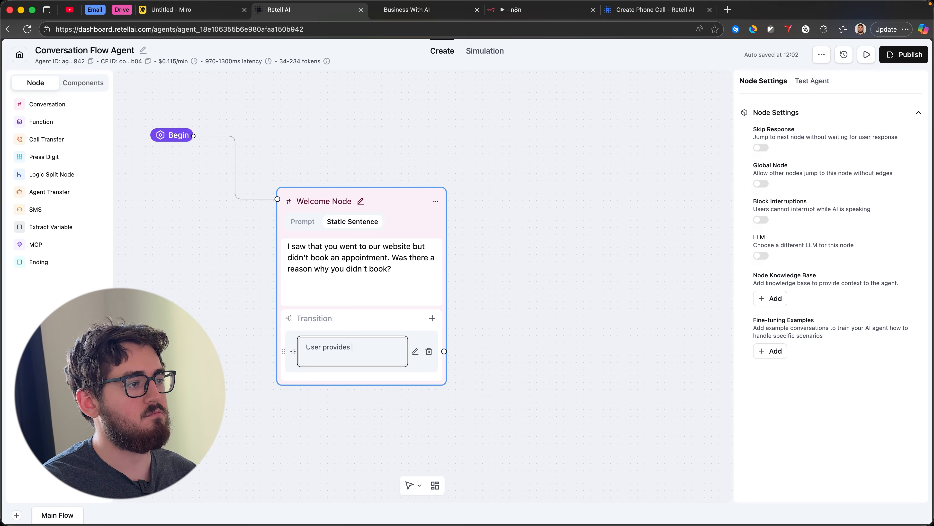
text( the reason why d)
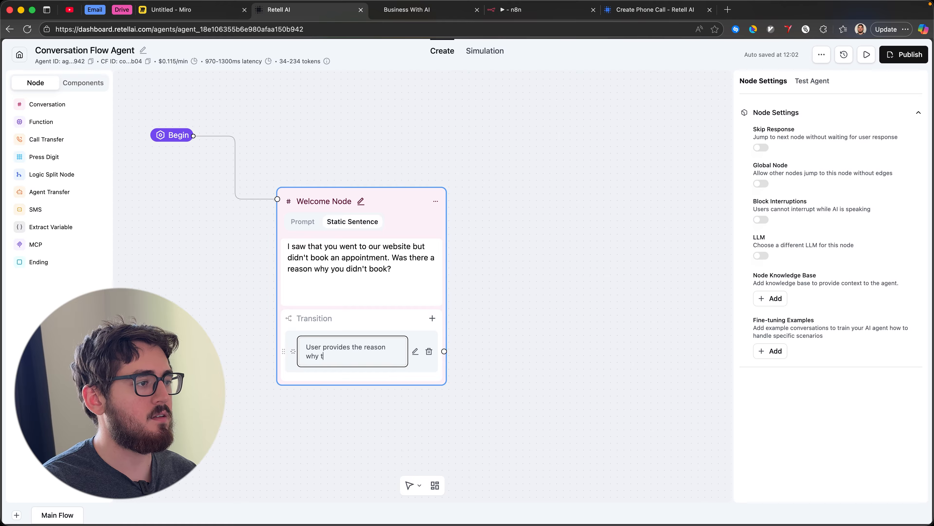
text(hey didn't book the appointment)
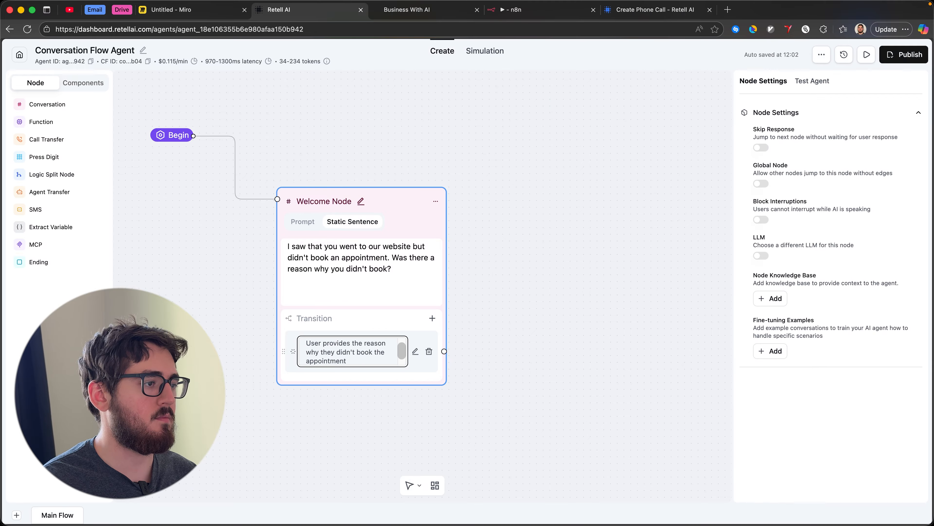
click(396, 408)
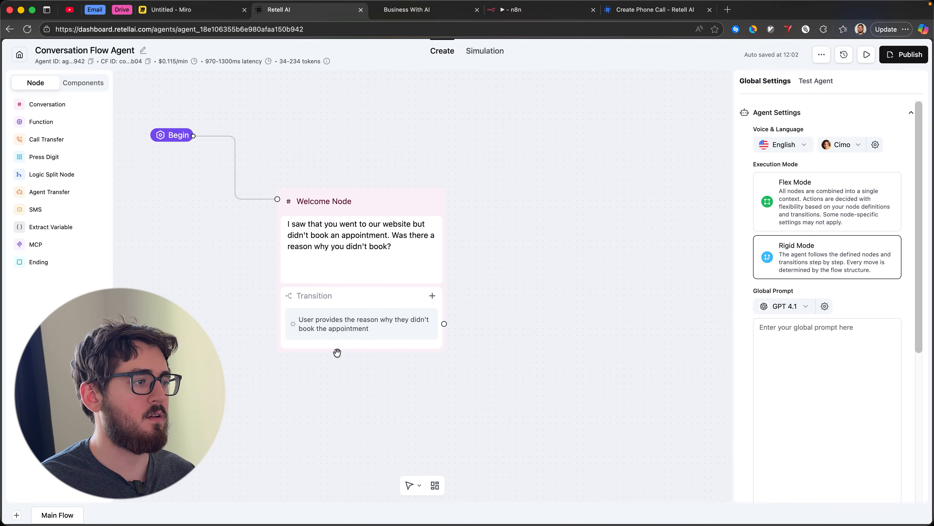
Add a second prompt transition to the Welcome Node with the condition "User does not provide the reason"
click(432, 295)
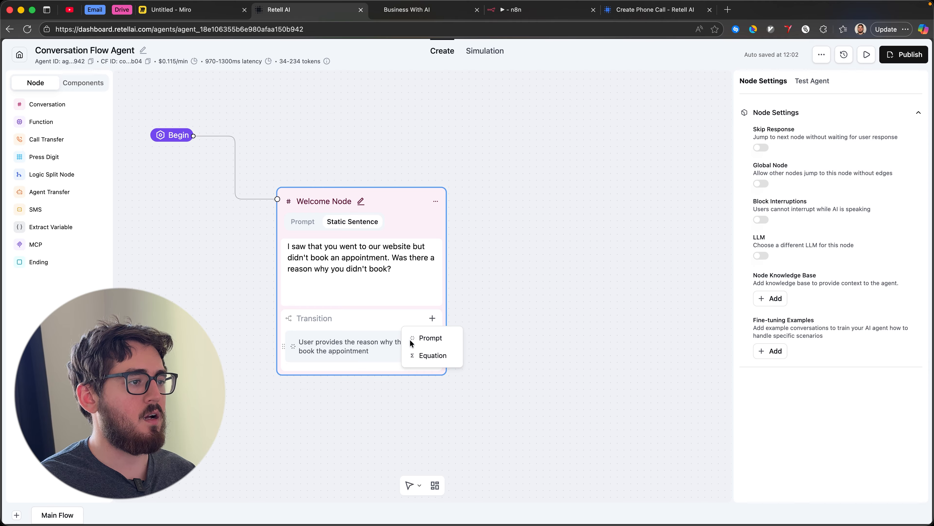
click(429, 339)
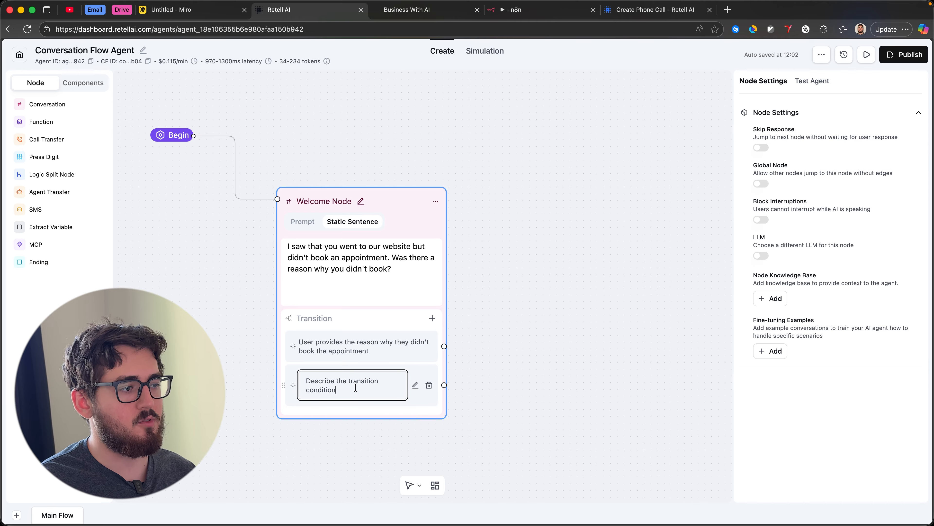
key(super+a)
key(BackSpace)
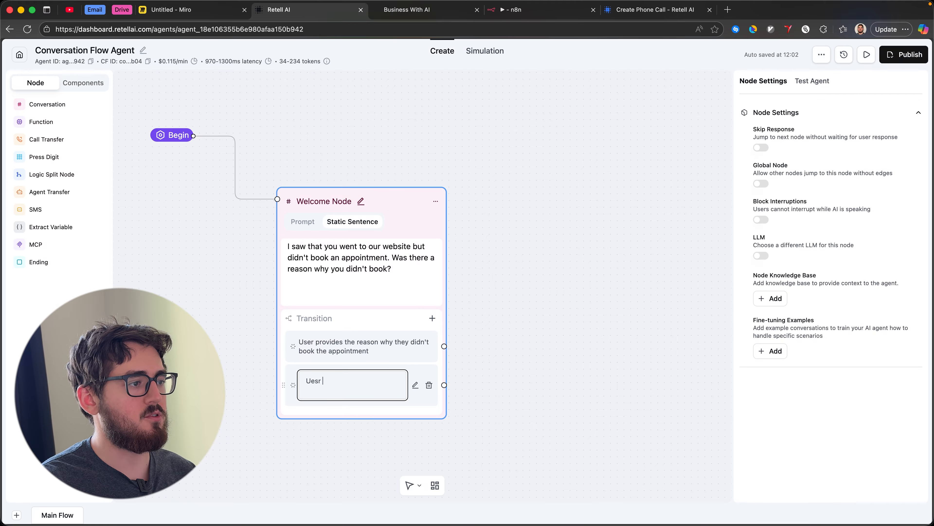
text(User does n)
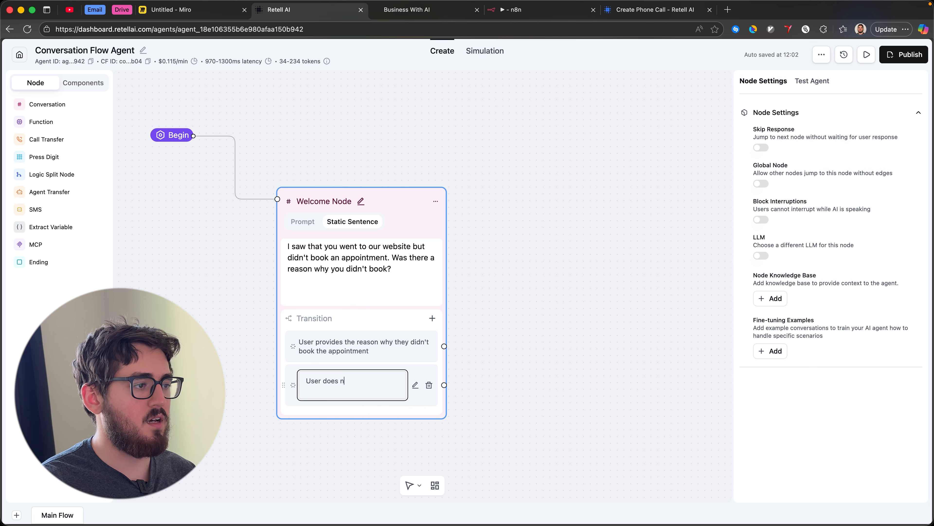
text(ot provide the reason)
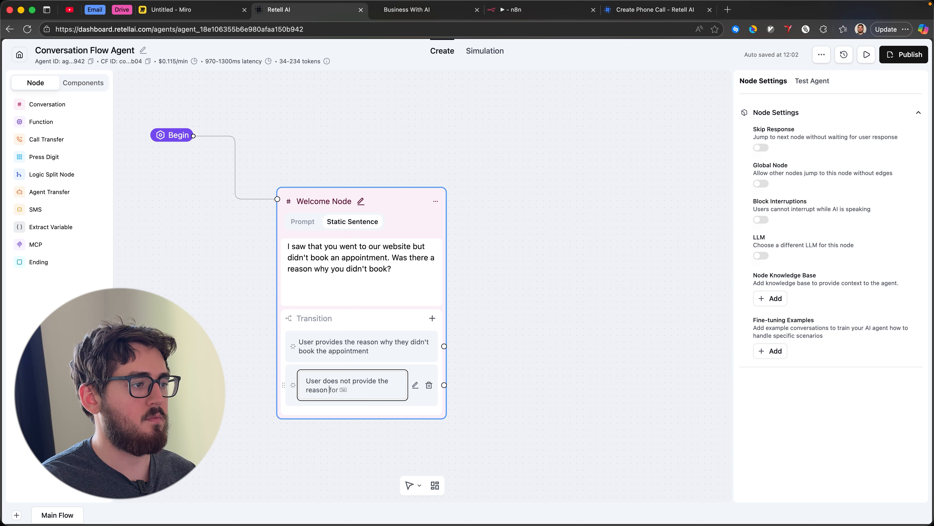
click(506, 393)
Add an ending node to the lower right of the Welcome Node and connect the "User does not provide the reason" transition to it
scroll(497, 393, down, 2)
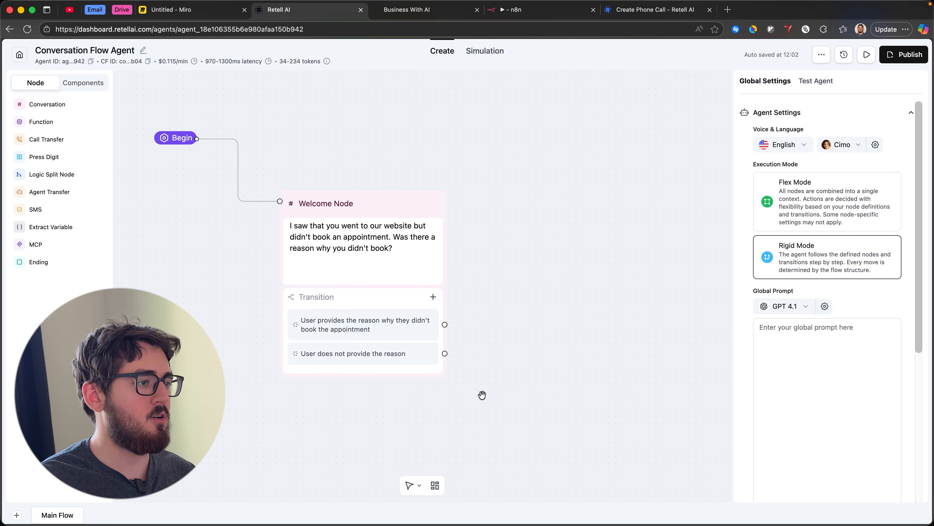
scroll(471, 379, down, 1)
scroll(485, 383, right, 5)
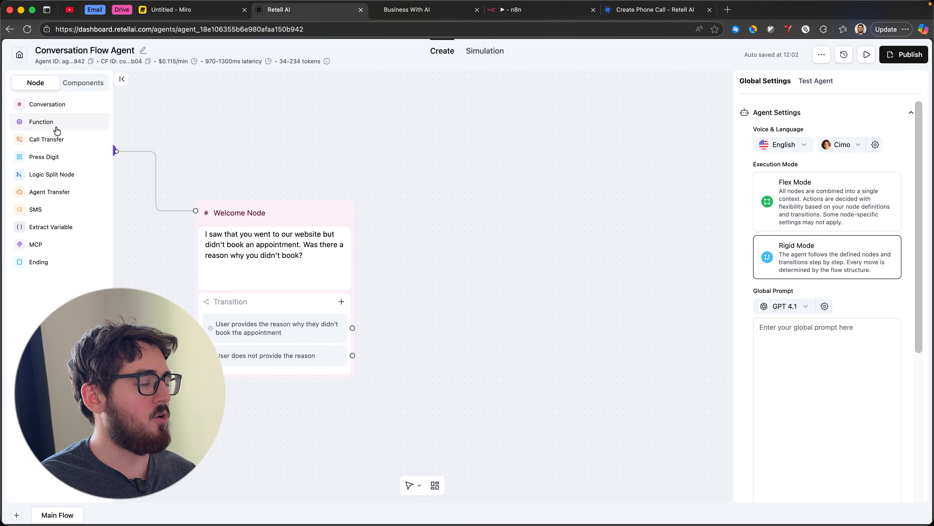
scroll(427, 215, down, 2)
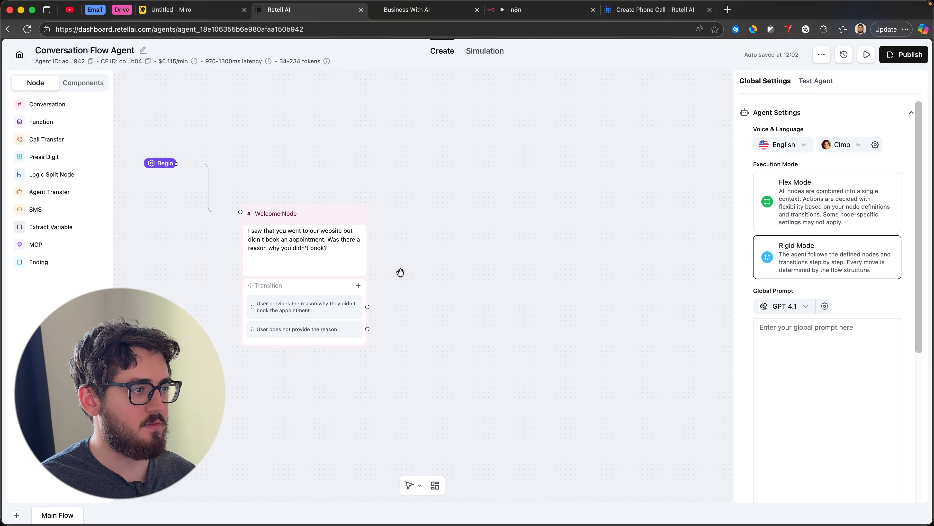
drag(407, 276, 454, 303)
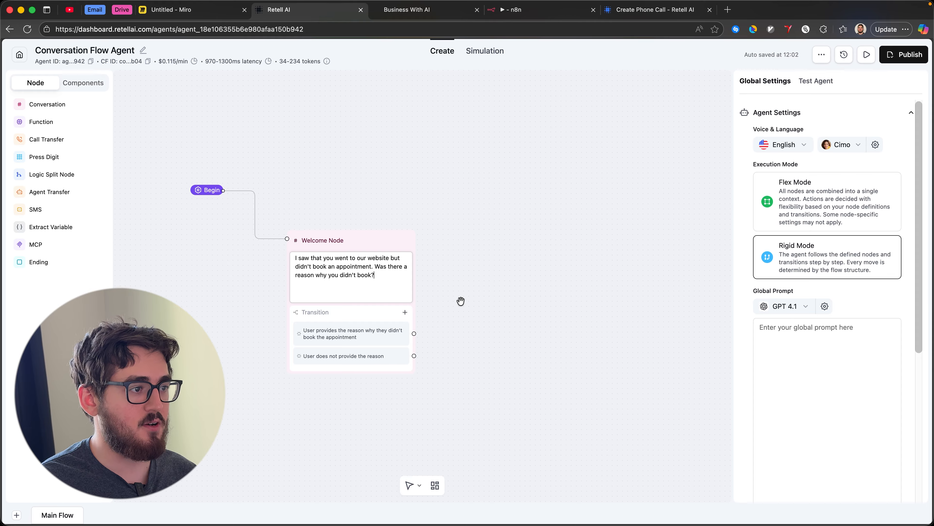
drag(463, 355, 438, 337)
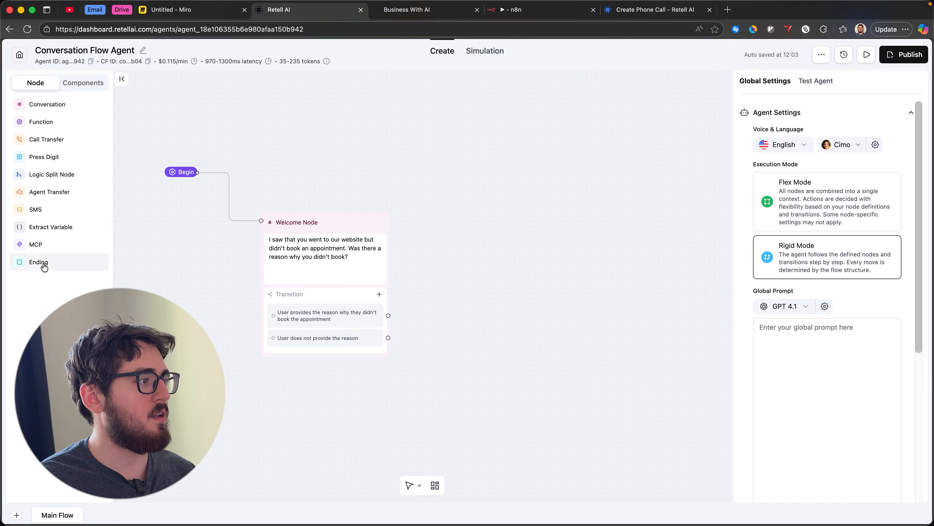
click(59, 262)
drag(520, 284, 500, 332)
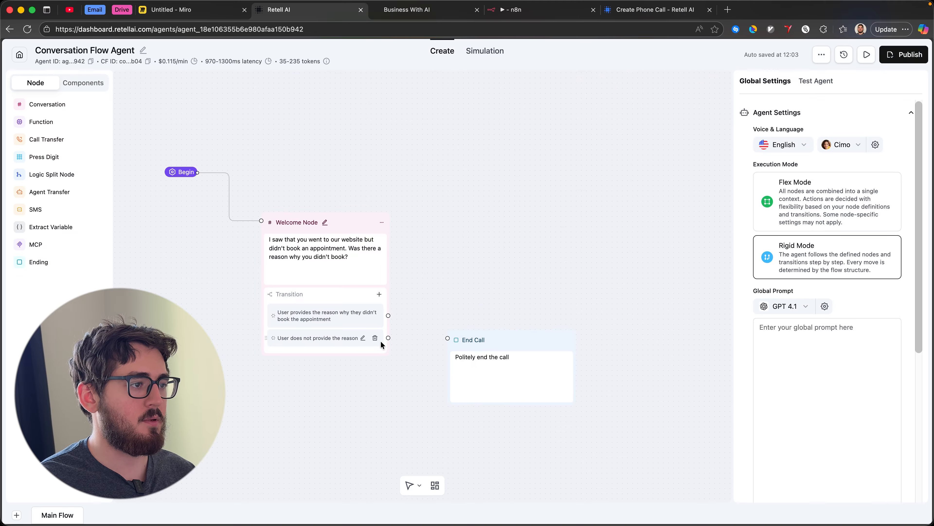
drag(389, 338, 448, 338)
drag(513, 343, 484, 368)
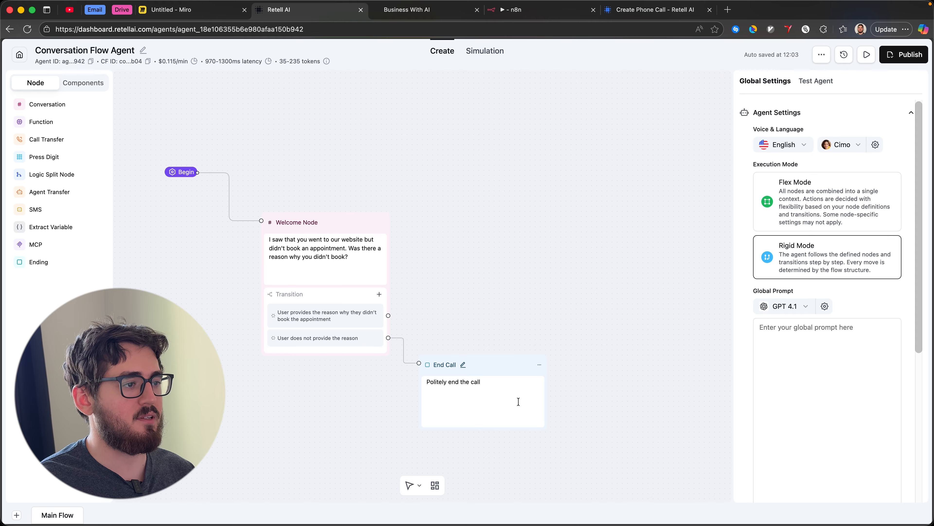
Add a conversation node to the right of the Welcome Node and connect the "User provides the reason why they didn't book the appointment" transition to it
click(483, 393)
click(381, 320)
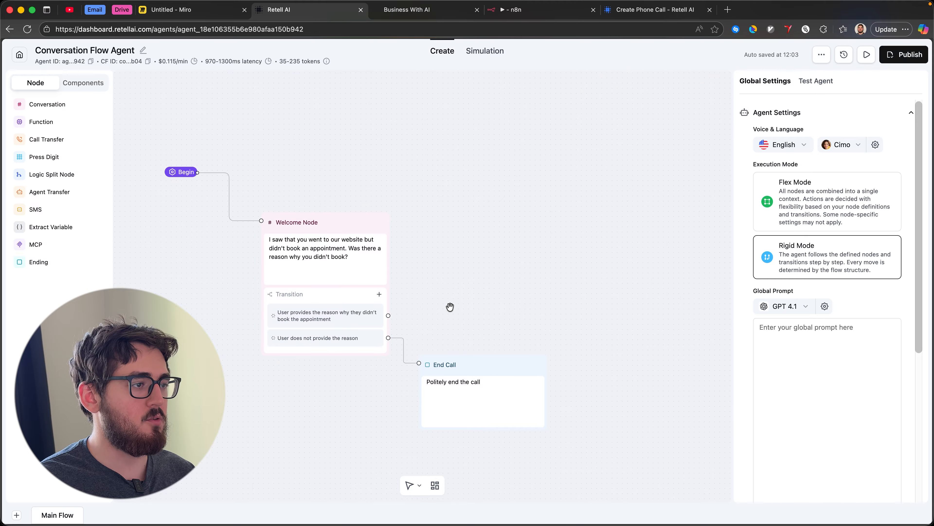
drag(449, 307, 370, 322)
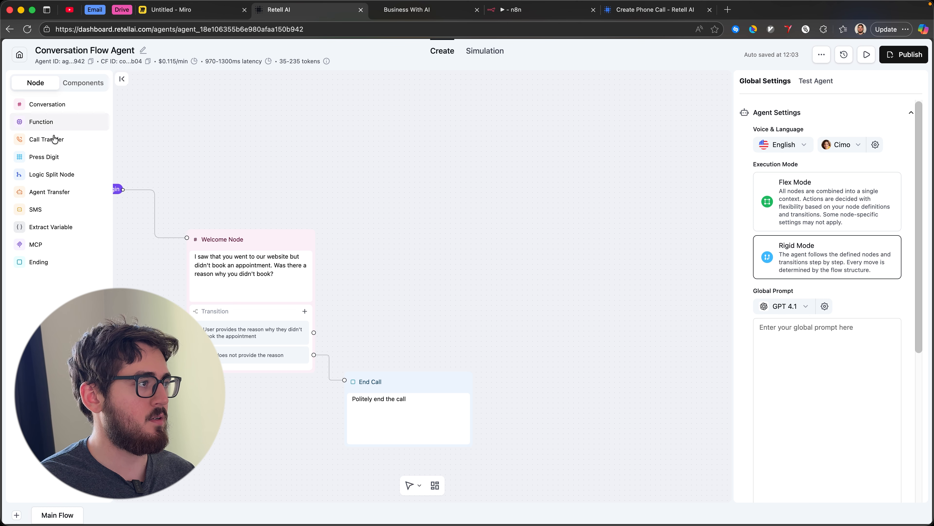
click(43, 104)
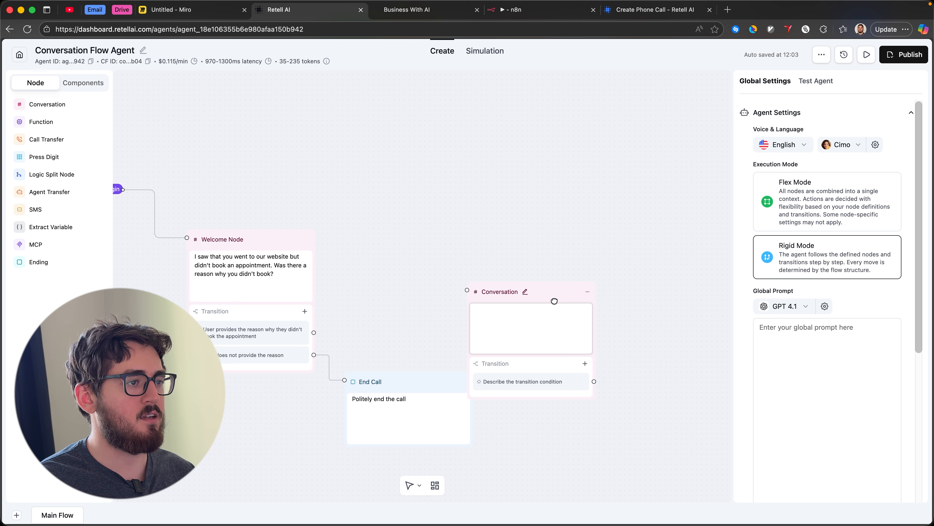
drag(554, 299, 496, 242)
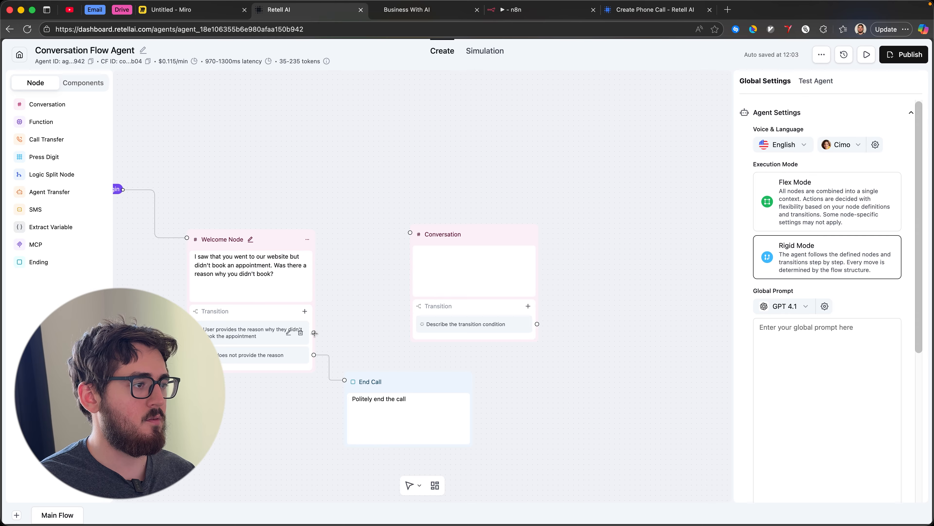
drag(314, 333, 410, 232)
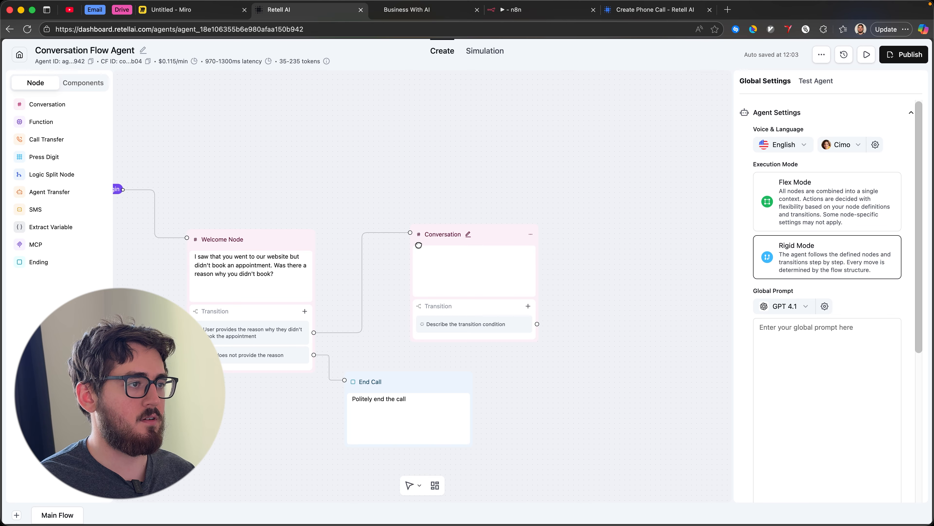
Set the new conversation node's prompt to "Address the concern from the customer and then ask them if they want to book an appointment."
click(463, 266)
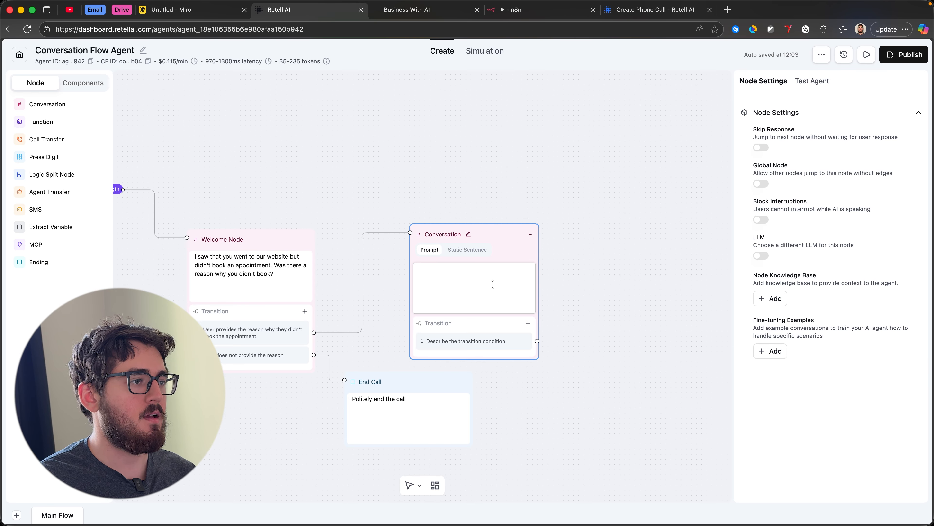
drag(494, 241, 494, 230)
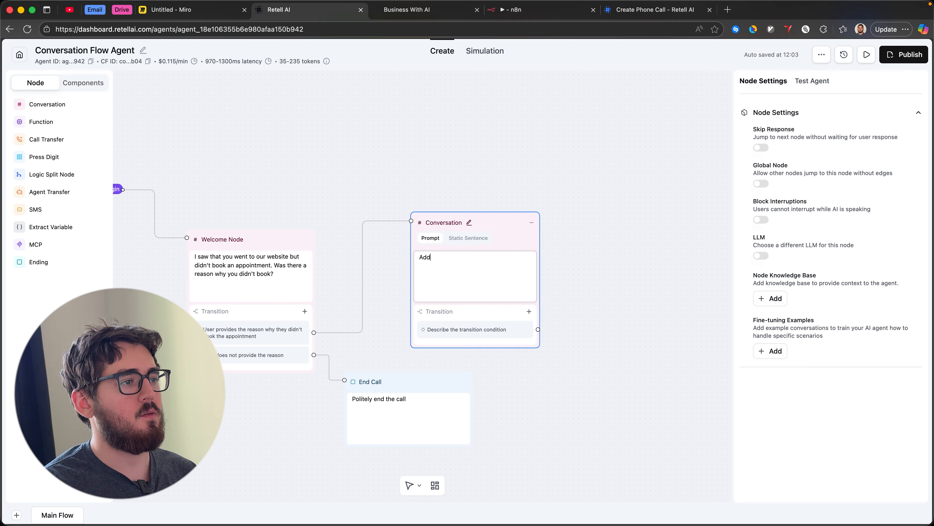
text(concer)
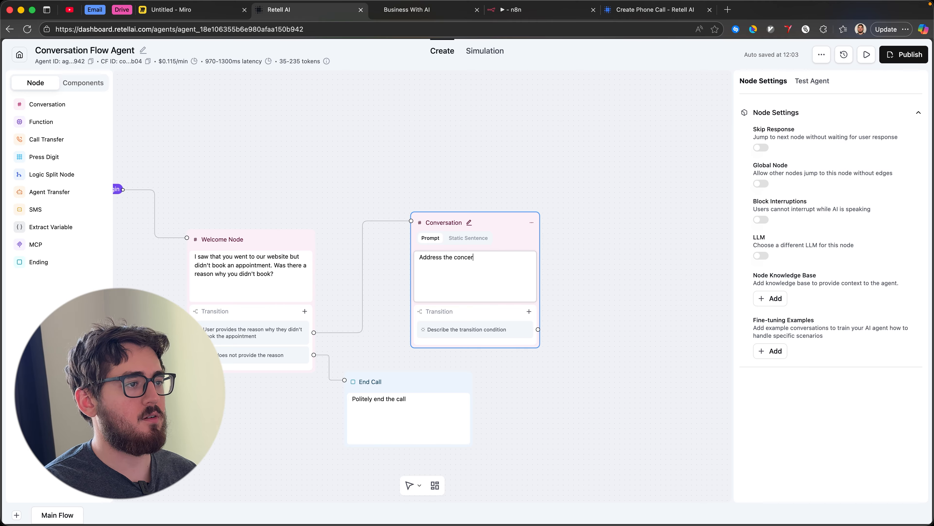
text(n from the customer and then ask them if they want to book an appointment.)
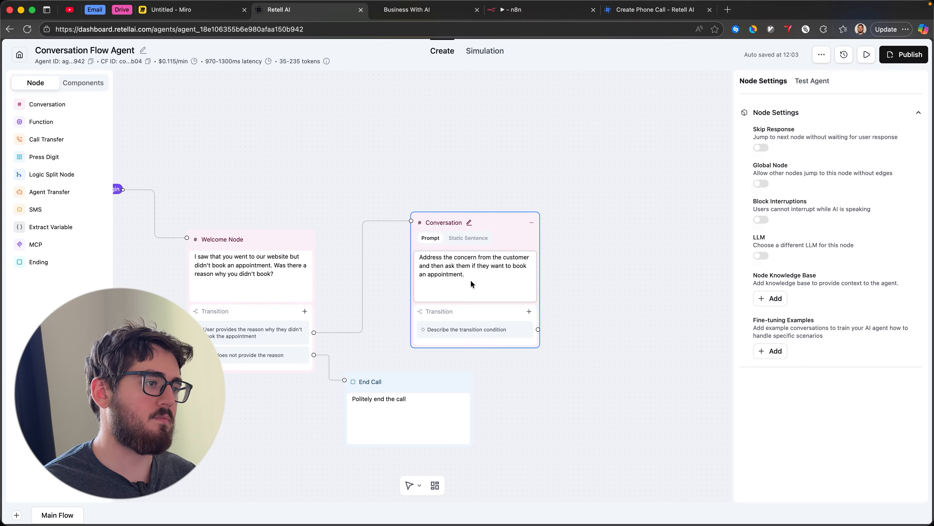
drag(474, 223, 457, 193)
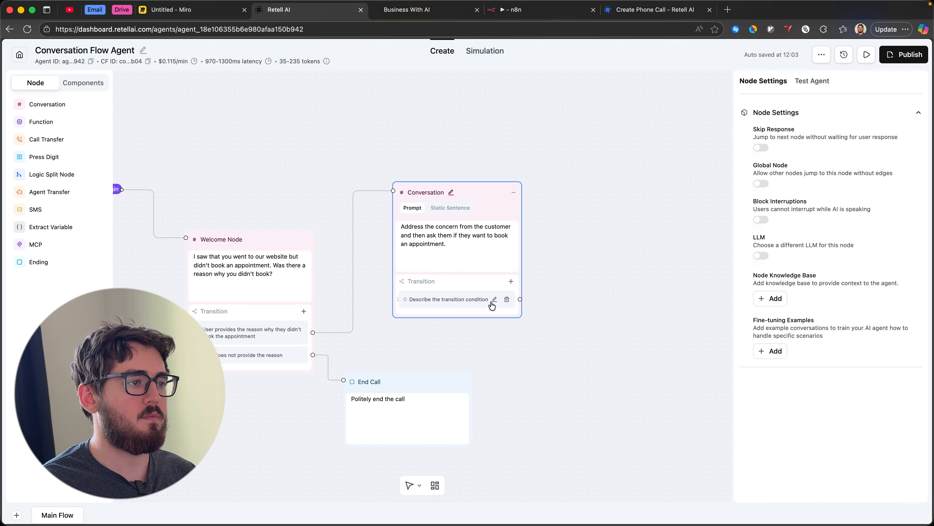
Set the concern-handling node's transition condition to "The user says yes to an appointment"
click(494, 299)
triple_click(469, 298)
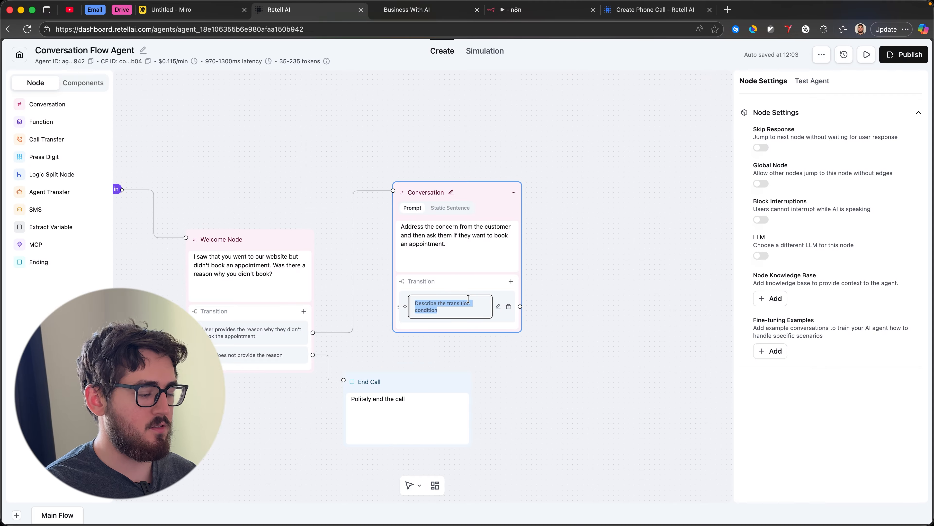
text(The user says)
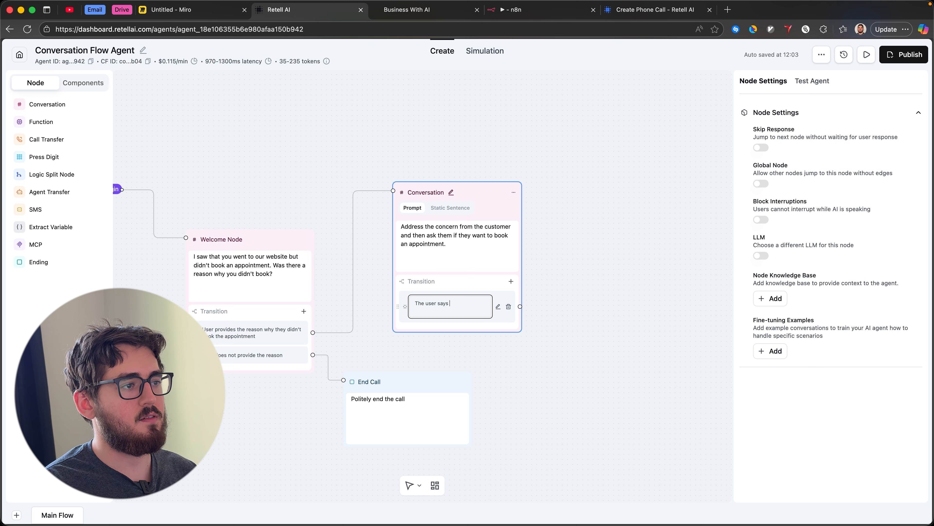
text( yes to an appointment)
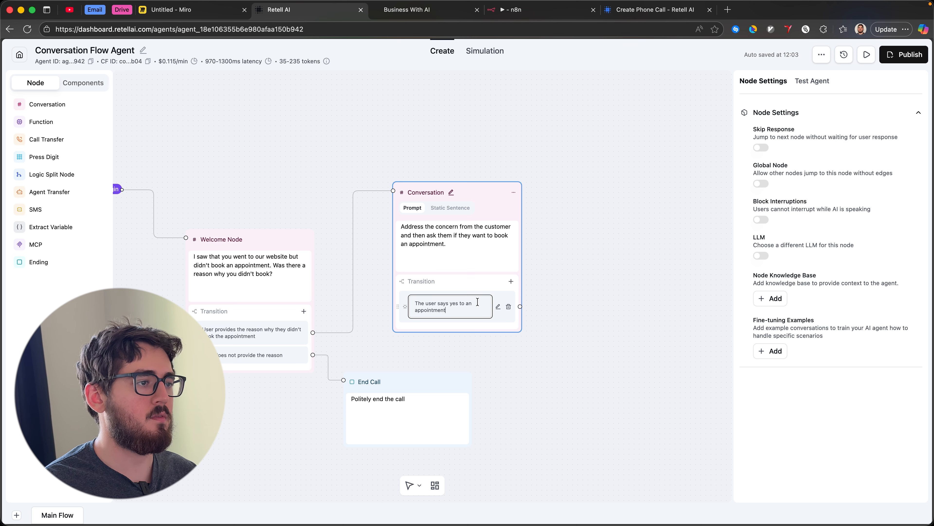
click(534, 362)
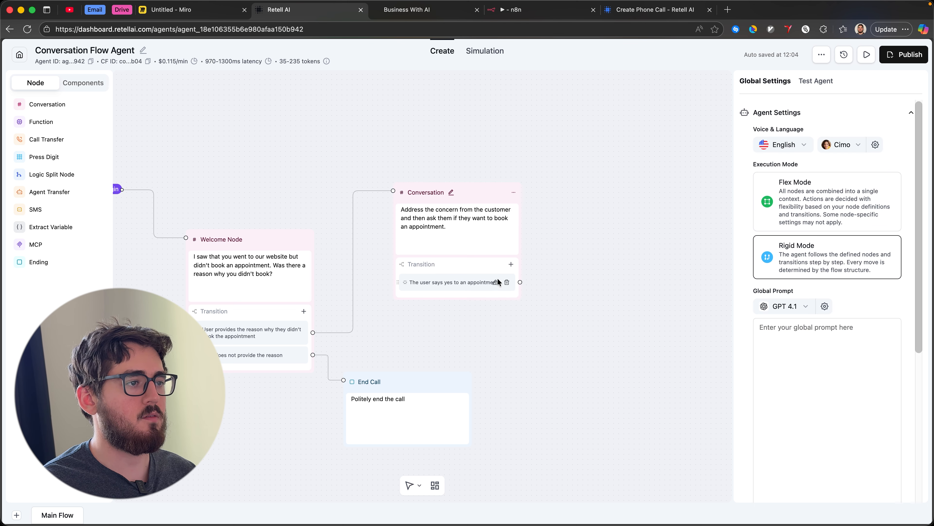
Add a second prompt transition to the concern-handling node with the condition "They don't want an appointment"
click(508, 266)
click(510, 299)
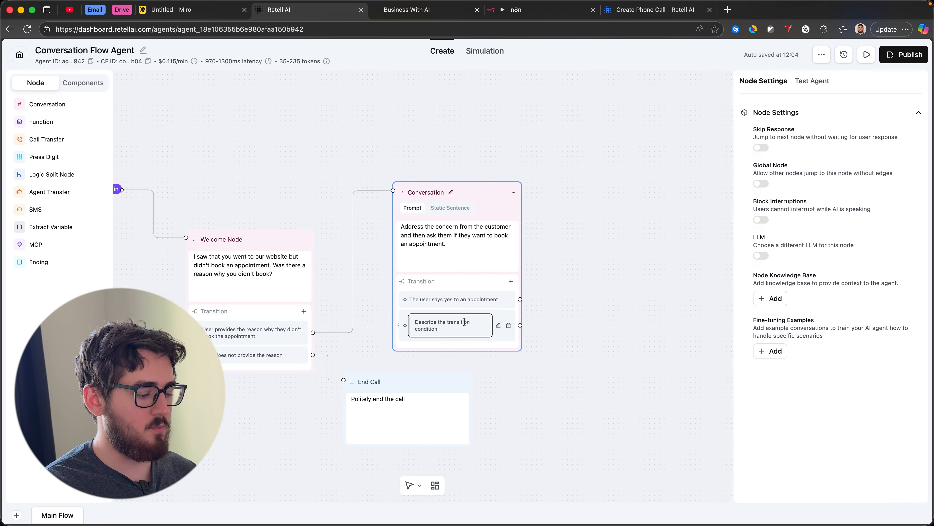
key(super+a)
text(They don't want )
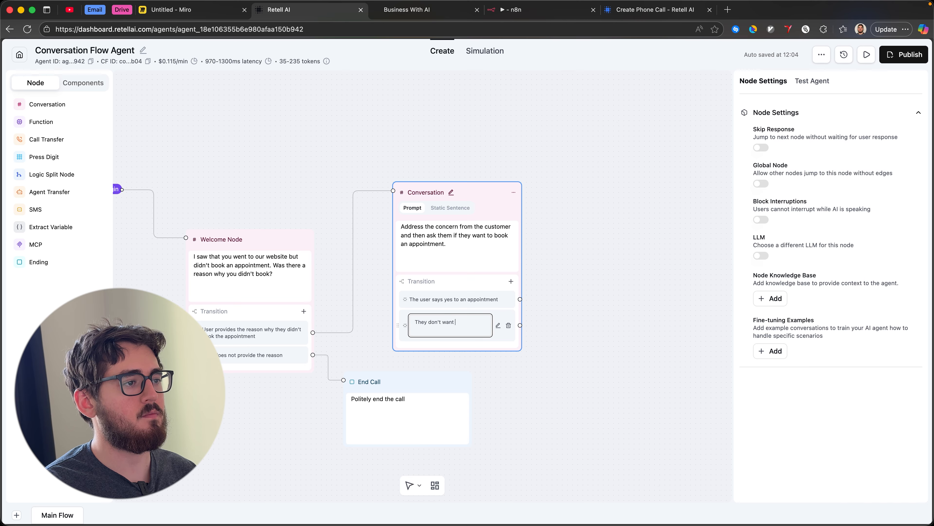
text(an appointment)
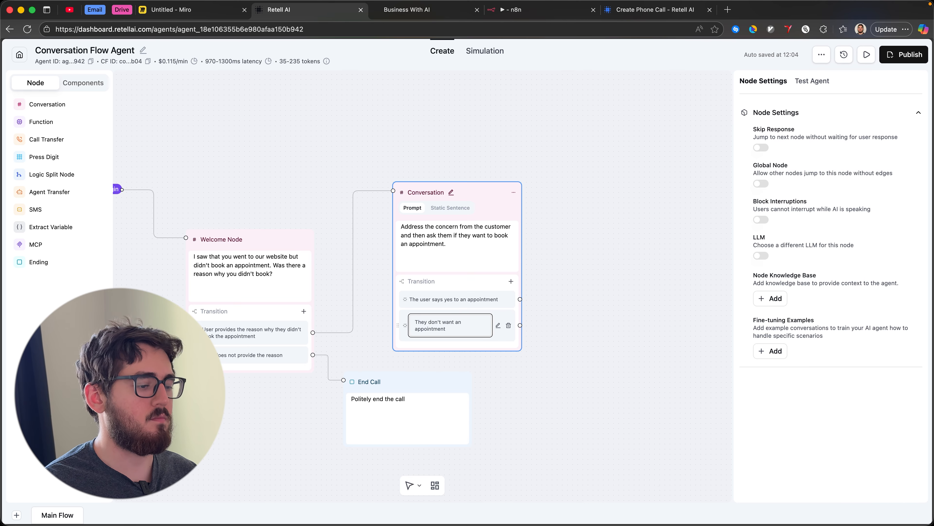
click(537, 338)
Add an ending node to the lower right of the concern-handling node and connect the "They don't want an appointment" transition to it
drag(480, 192, 459, 169)
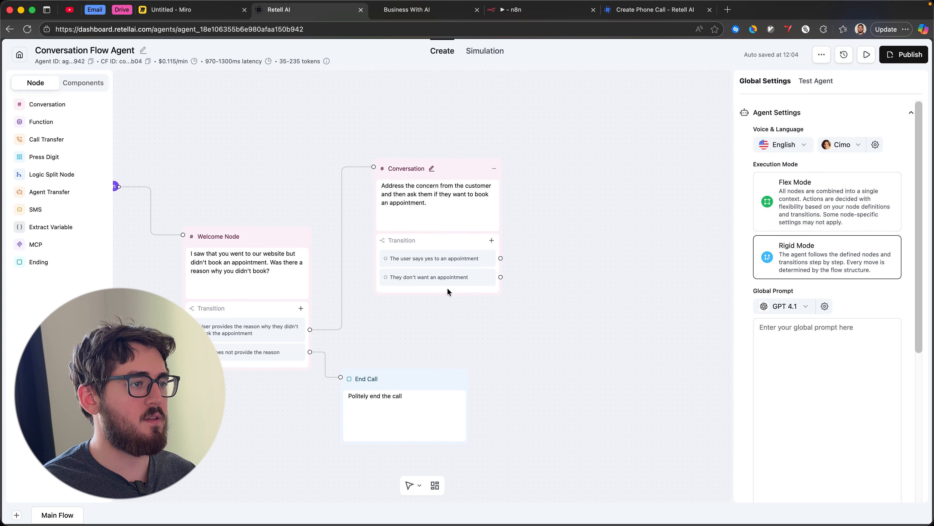
click(63, 266)
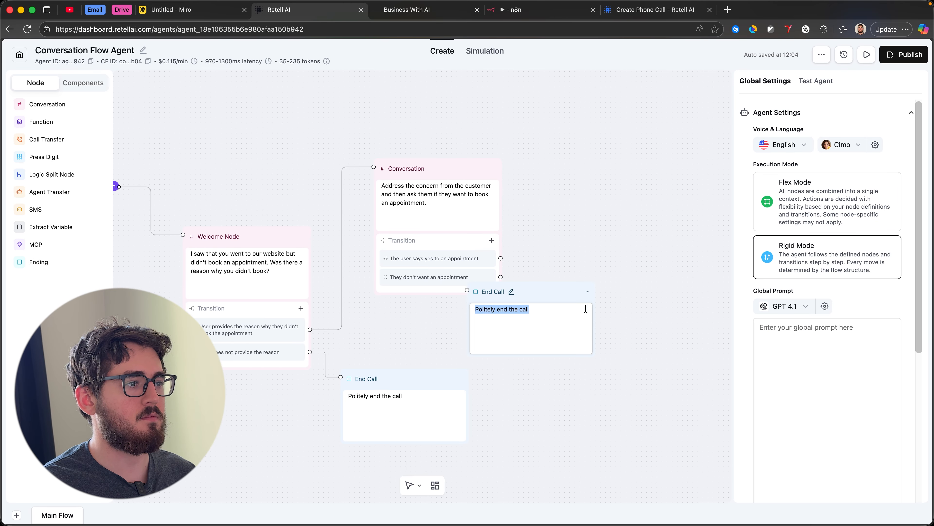
drag(501, 277, 541, 299)
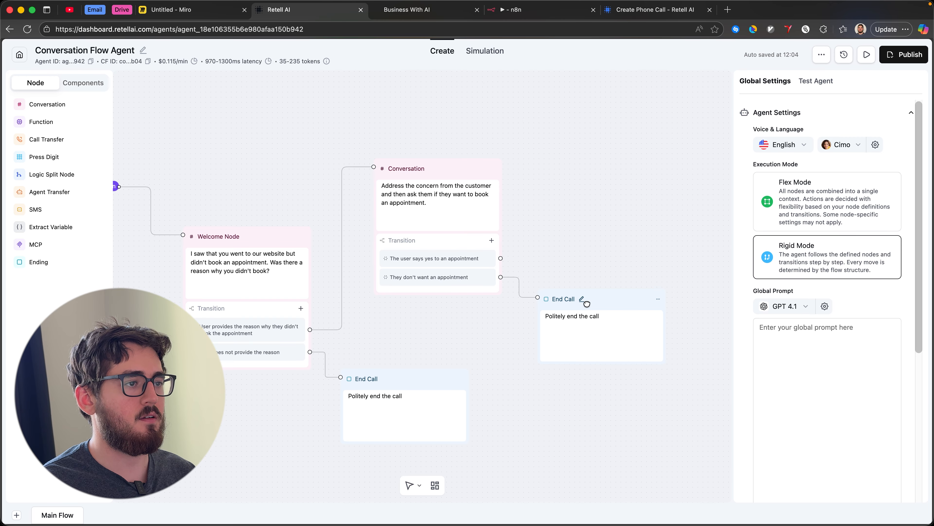
Add another conversation node above the second ending node and connect the "The user says yes to an appointment" transition to it
scroll(398, 218, right, 5)
scroll(398, 217, right, 3)
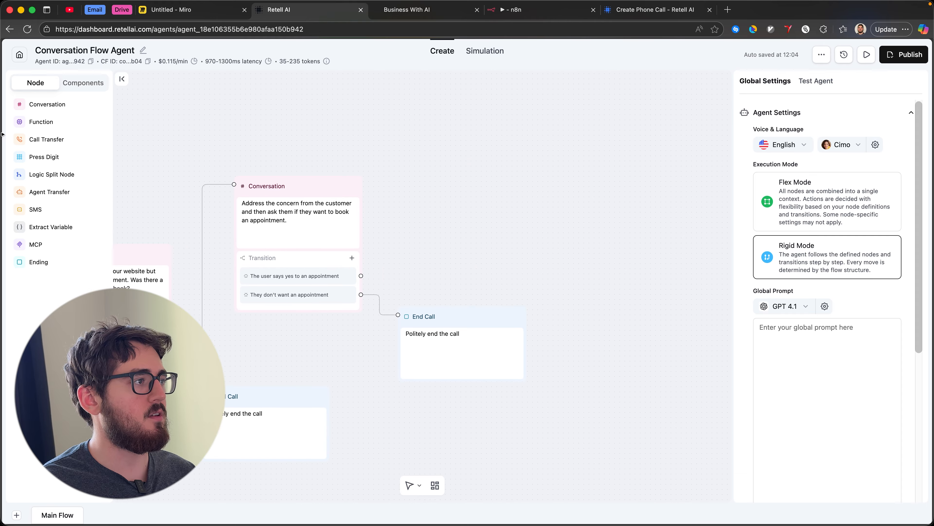
click(47, 104)
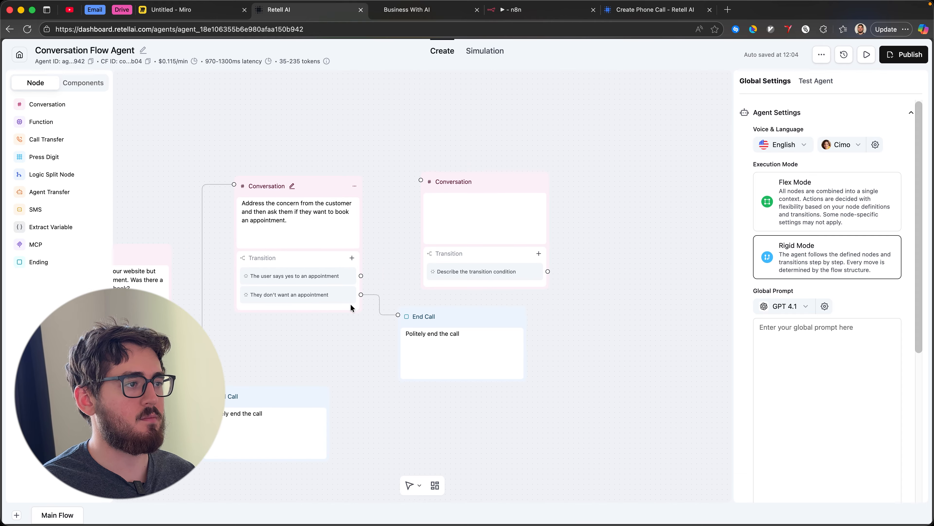
drag(361, 273, 421, 177)
Set the newest conversation node's prompt to "What day and time do you want your appointment." and move the node slightly up and right
click(472, 216)
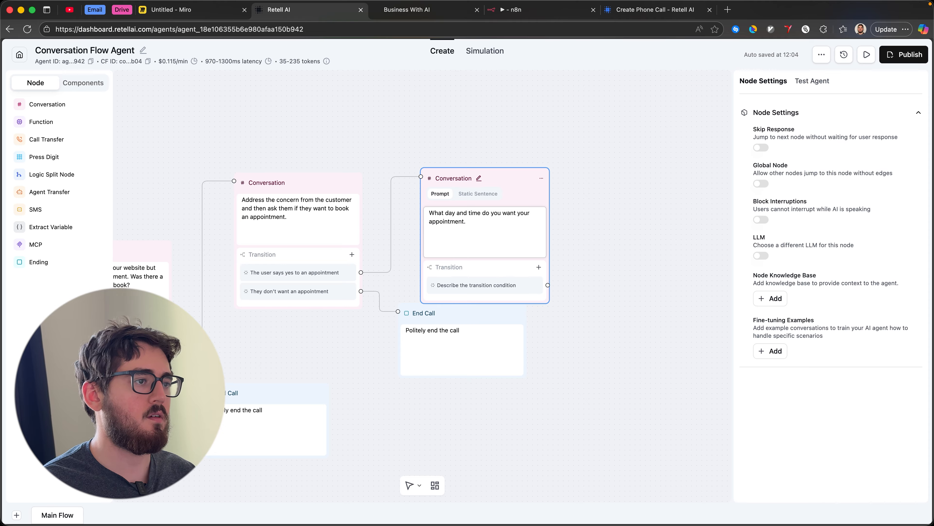
click(553, 253)
drag(509, 179, 529, 159)
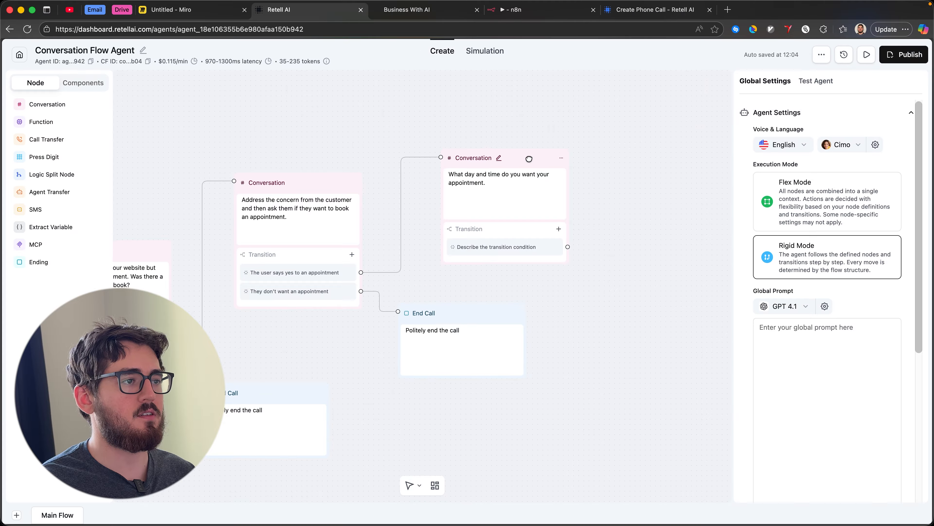
Set the day-and-time node's transition condition to "User provides a day and time for their appointment." and space the node farther from its neighbours
click(497, 249)
key(super+a)
text(Use)
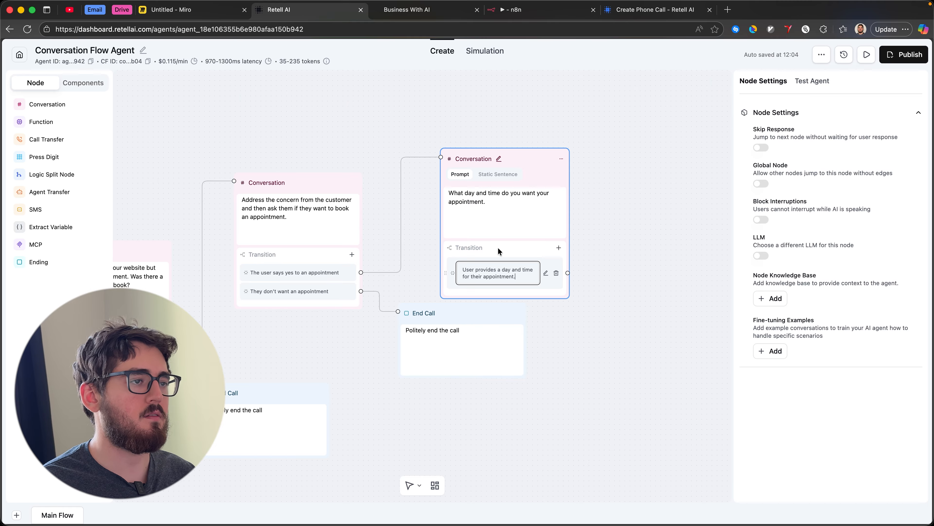
click(634, 251)
scroll(621, 253, down, 2)
drag(553, 318, 467, 363)
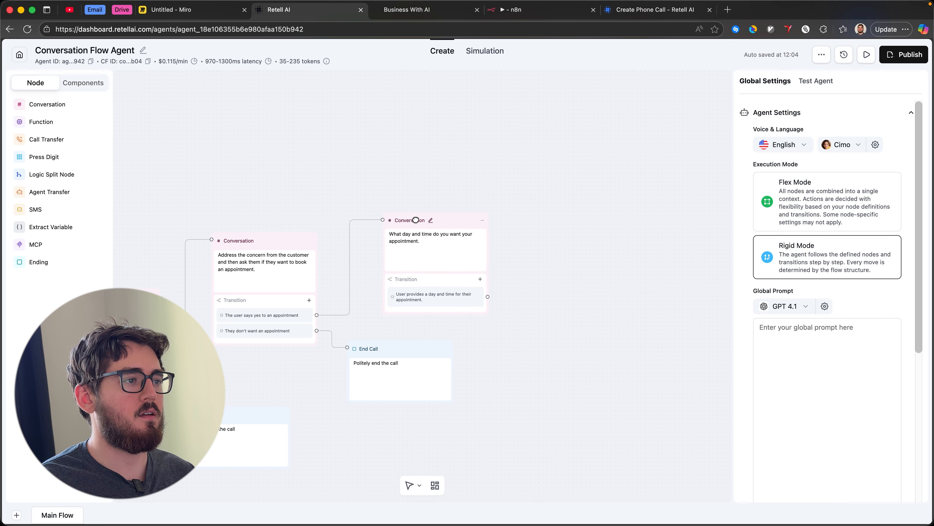
drag(415, 220, 461, 202)
Start adding a function node that uses a new custom function
drag(605, 268, 477, 268)
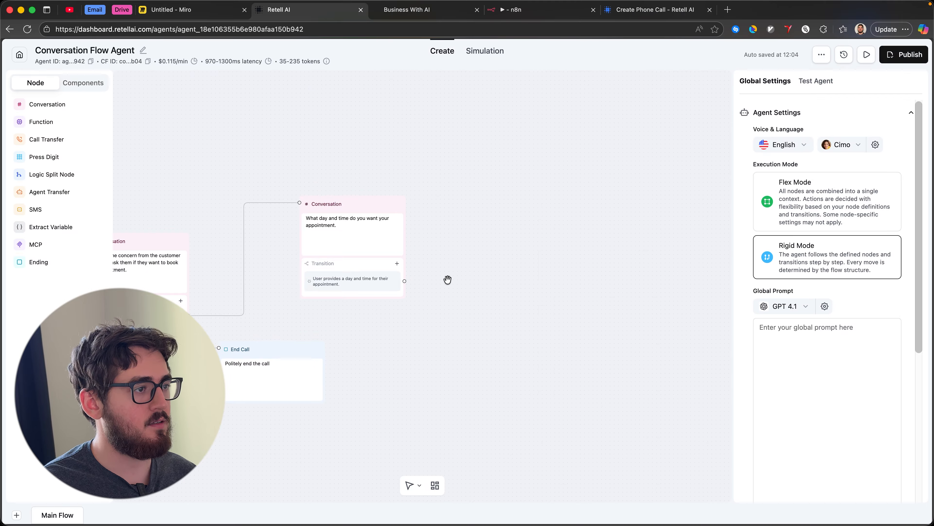
scroll(442, 291, right, 2)
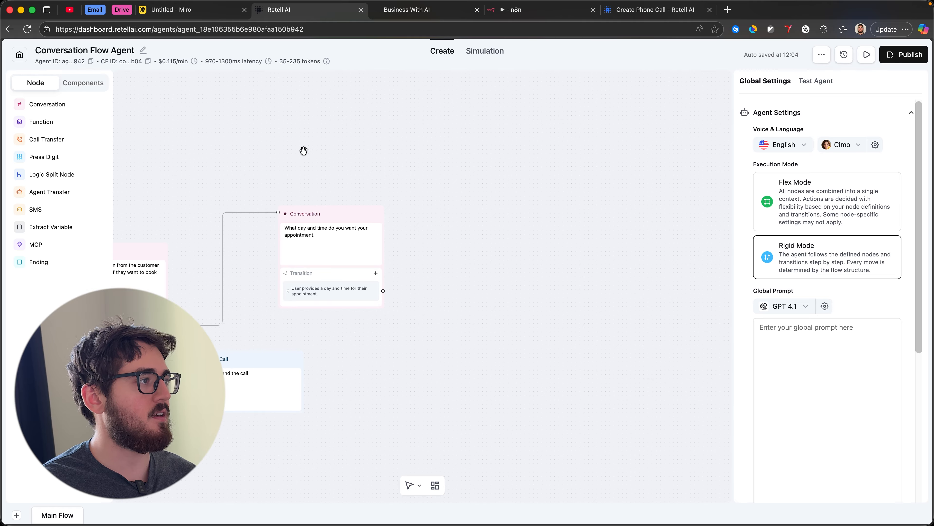
click(45, 125)
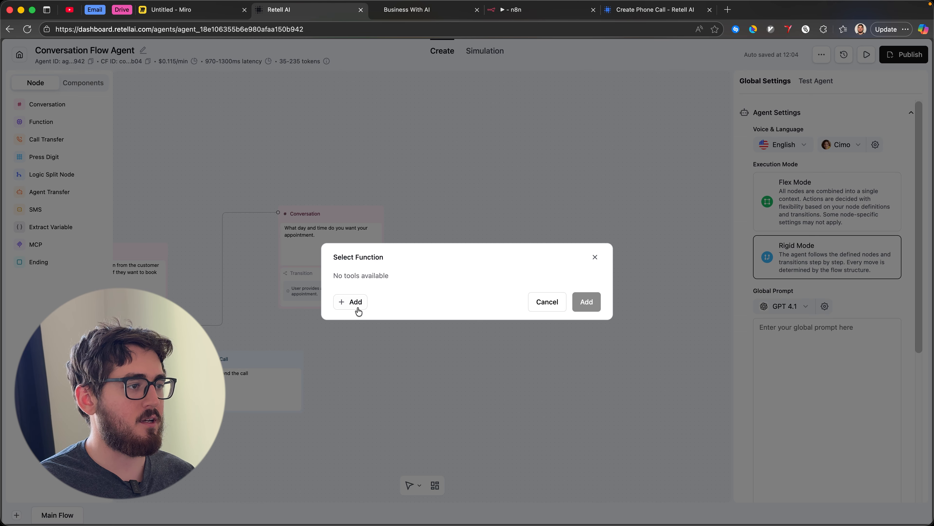
click(348, 304)
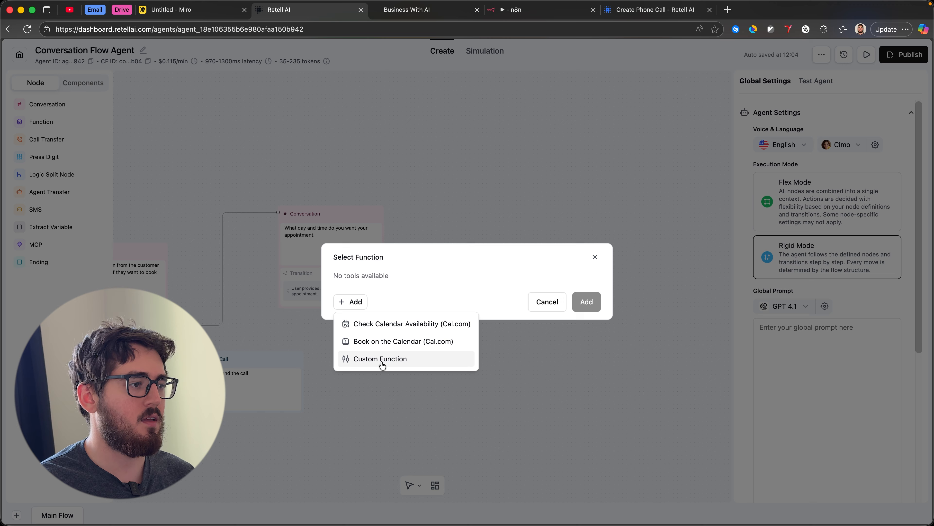
click(358, 360)
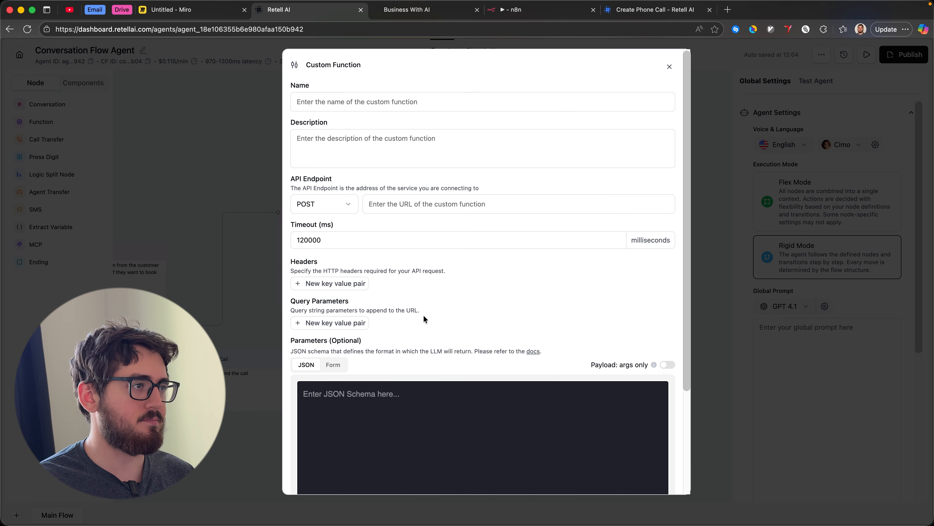
Name the custom function "book-appointment."
click(379, 98)
text(bo)
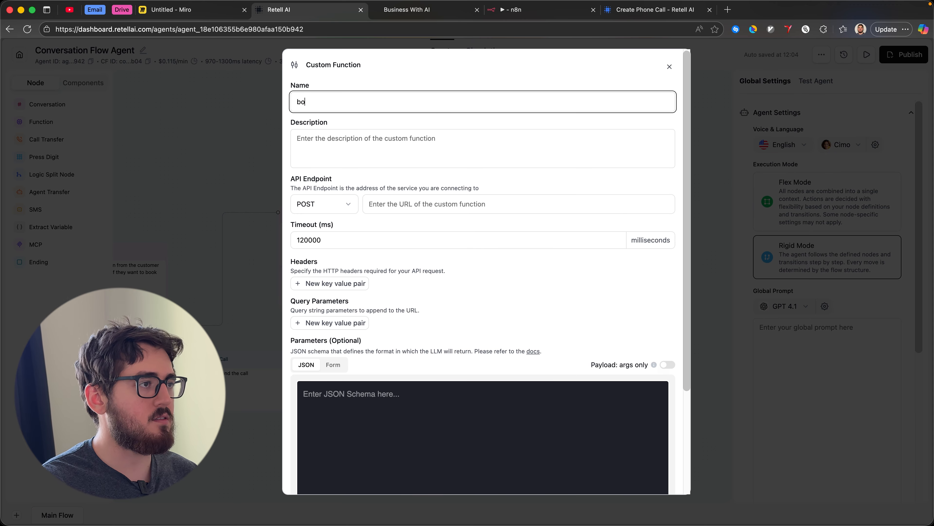
text(ok-appointment.)
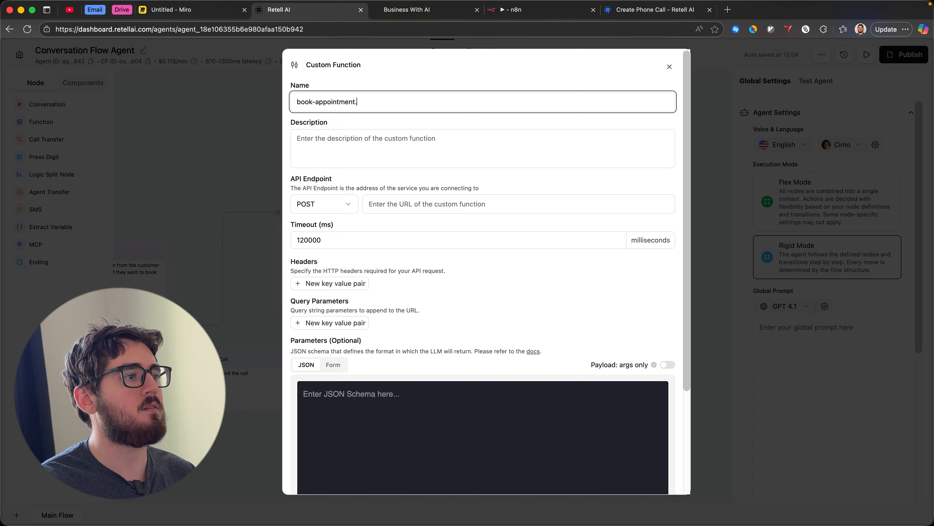
Switch to the Retell Tutorial workflow in n8n and delete its manual trigger node
click(422, 195)
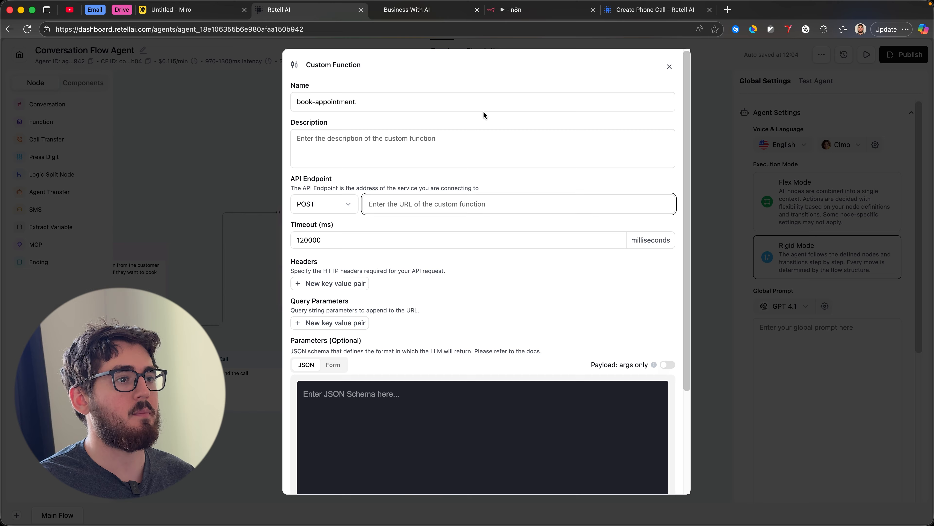
click(517, 14)
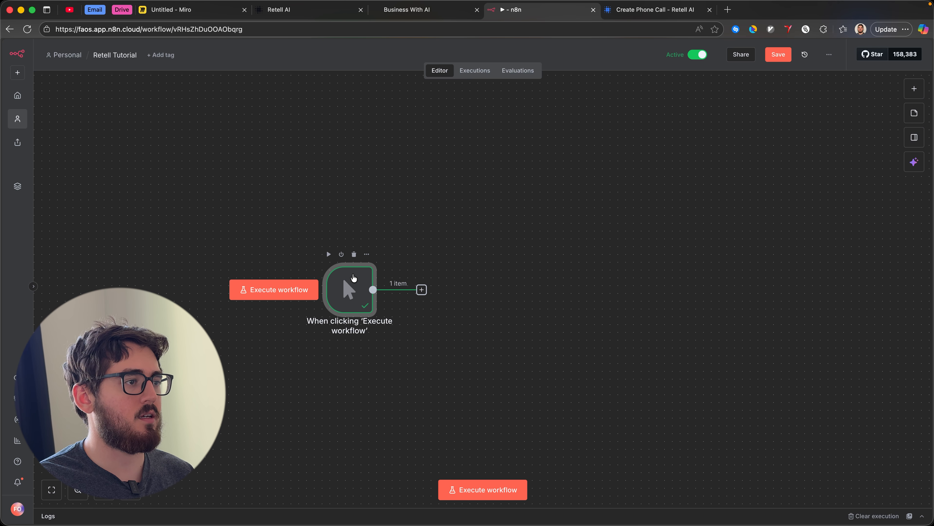
click(354, 250)
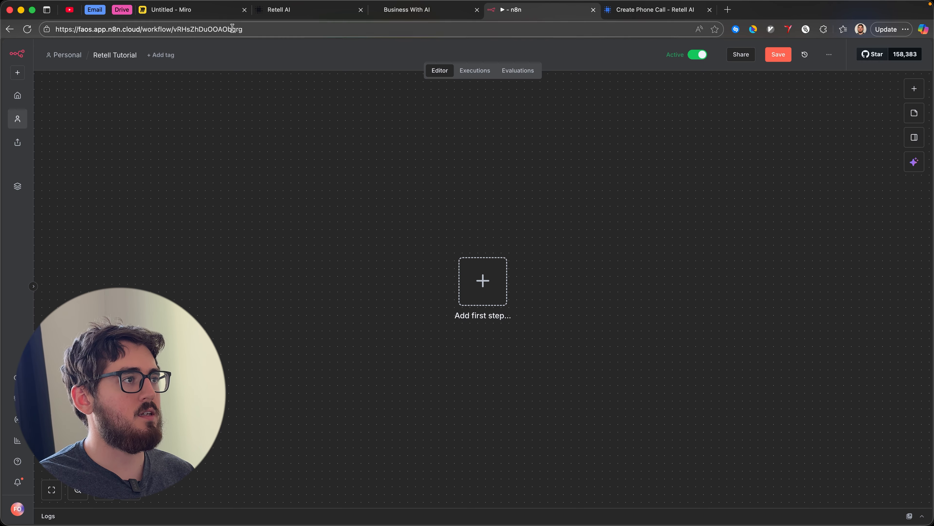
Add a Webhook trigger as the first step of the empty n8n workflow
click(294, 10)
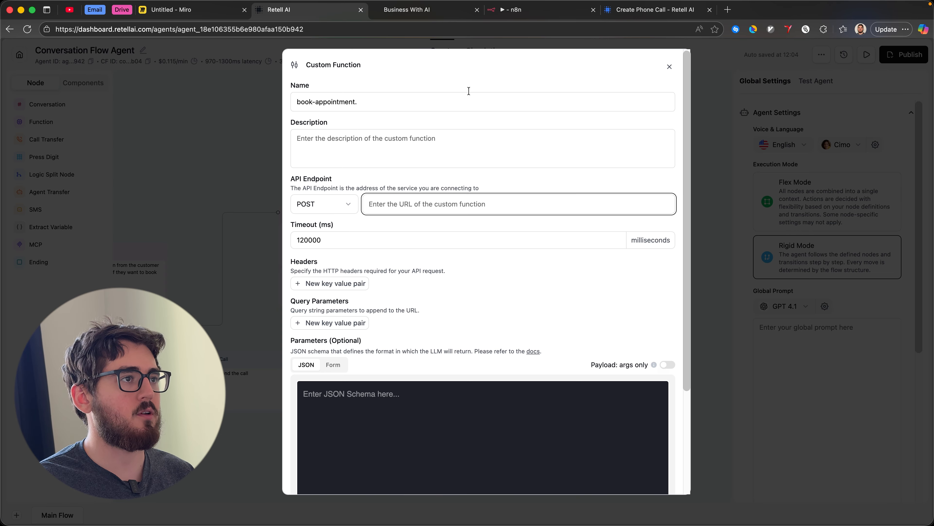
click(526, 7)
click(481, 299)
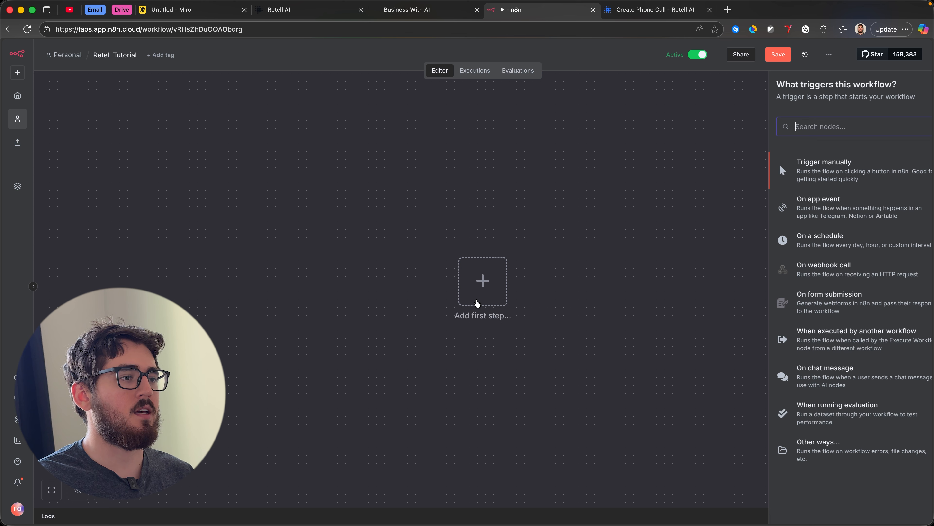
click(819, 126)
text(webhook)
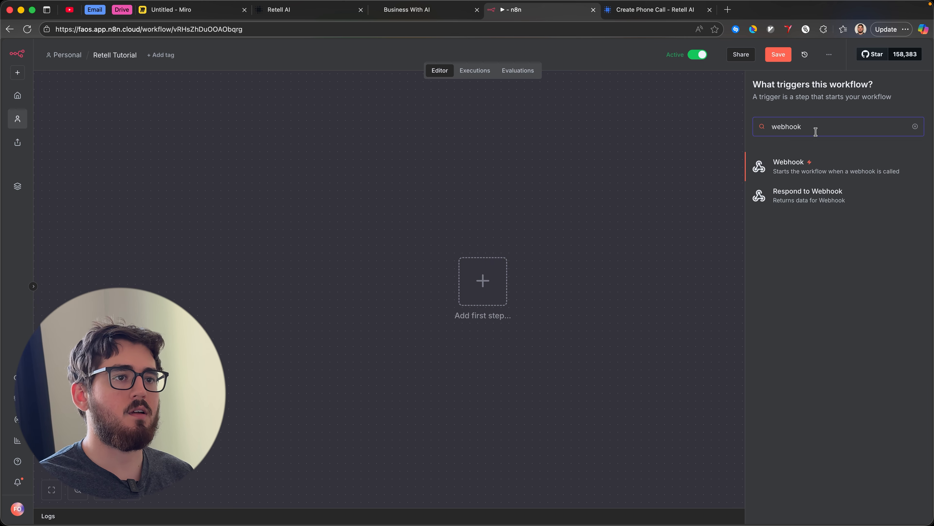
click(816, 166)
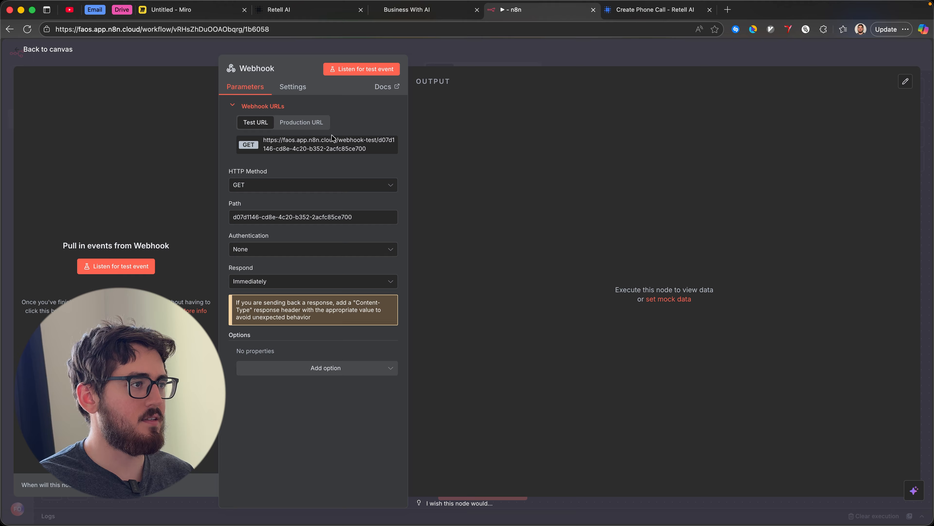
Copy the webhook's production URL and paste it as the custom function's POST API endpoint in Retell AI
click(290, 124)
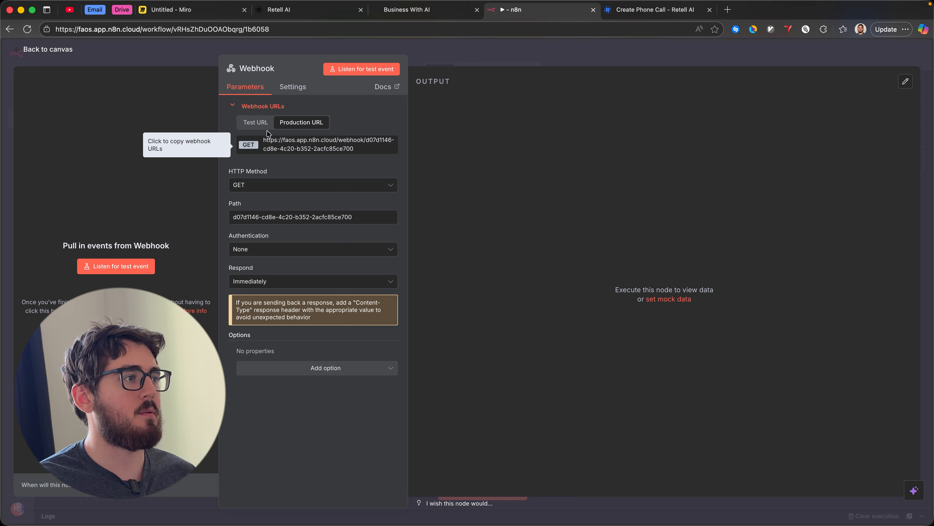
click(311, 145)
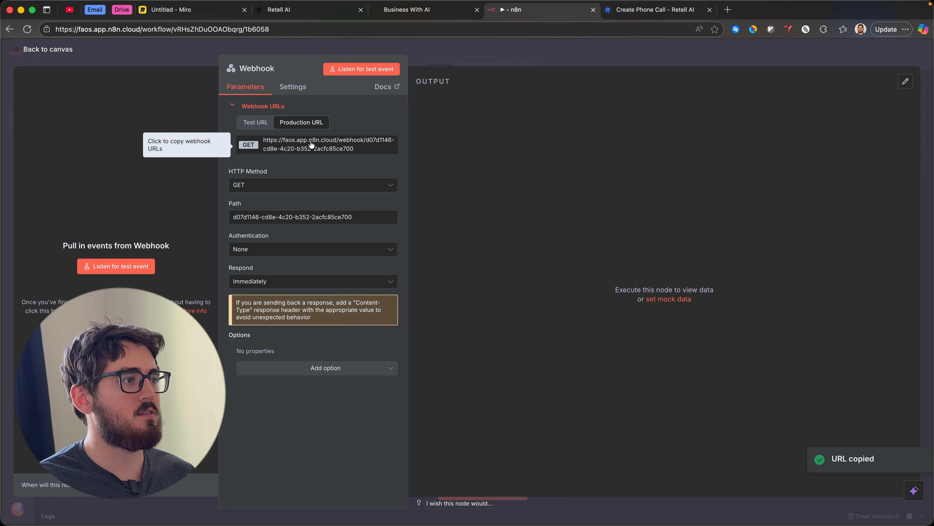
click(305, 14)
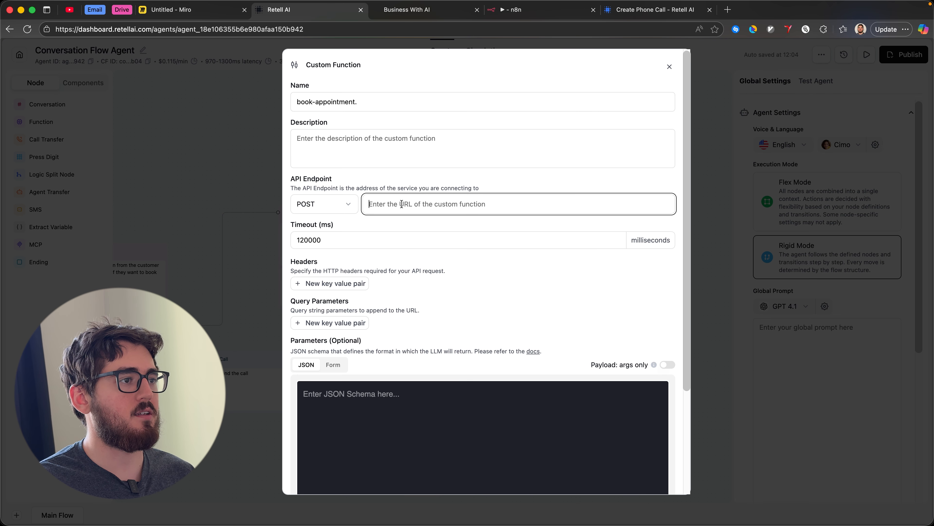
key(cmd+v)
click(417, 158)
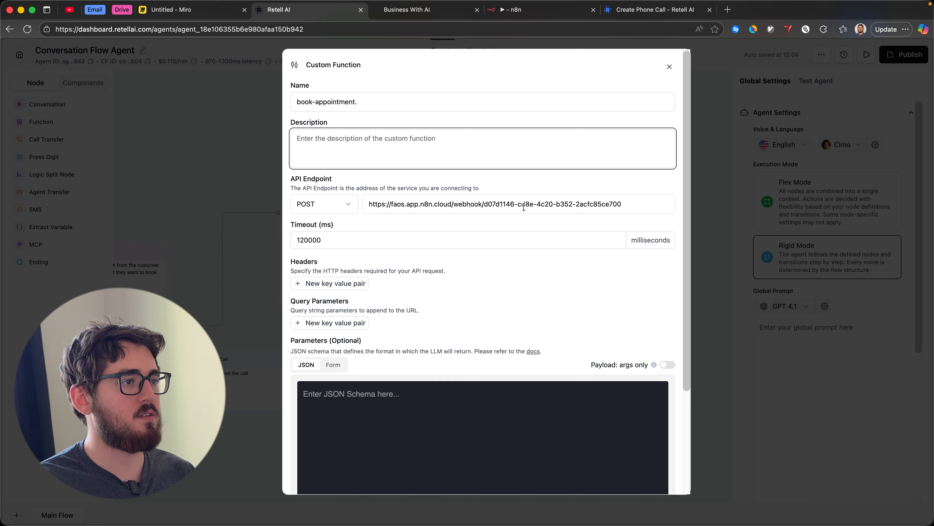
scroll(472, 178, down, 5)
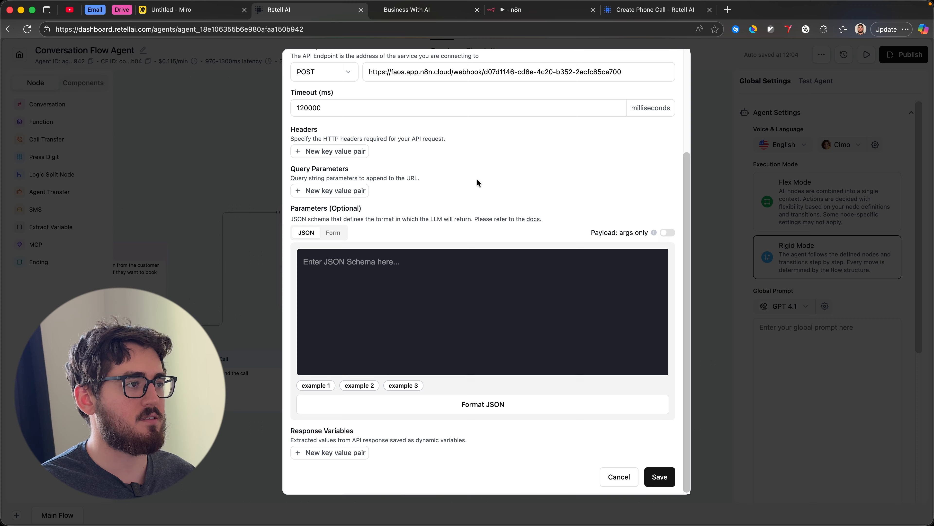
scroll(478, 183, up, 5)
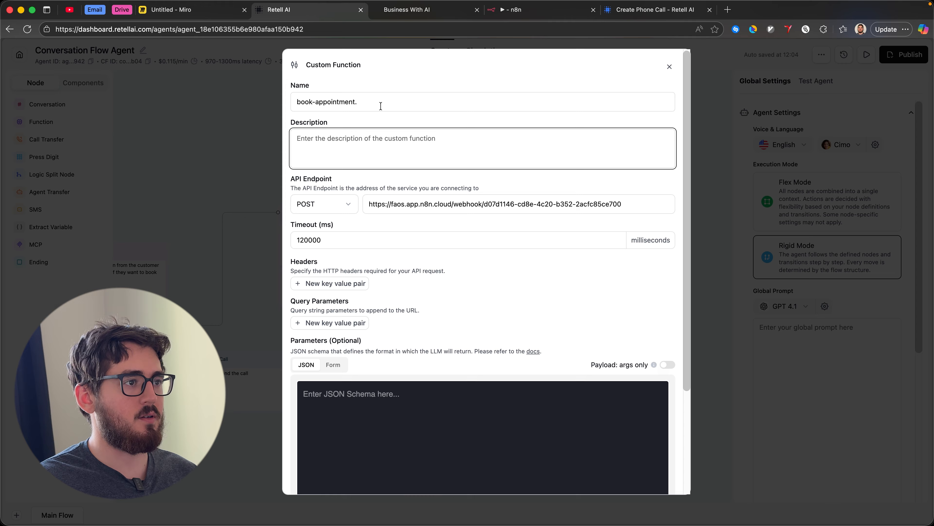
drag(375, 204, 598, 205)
Add a form-based string parameter named "time" with the description "The time slot chosen by the caller."
scroll(505, 164, down, 3)
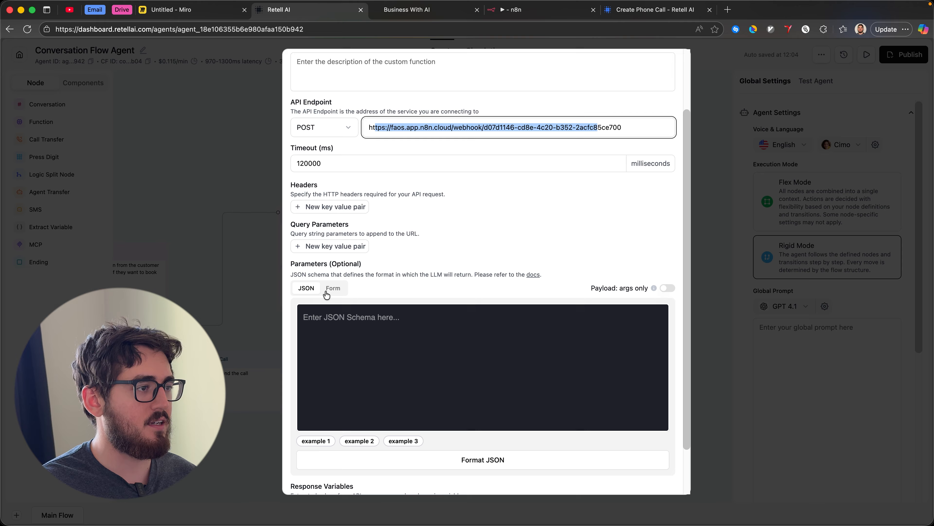
click(335, 289)
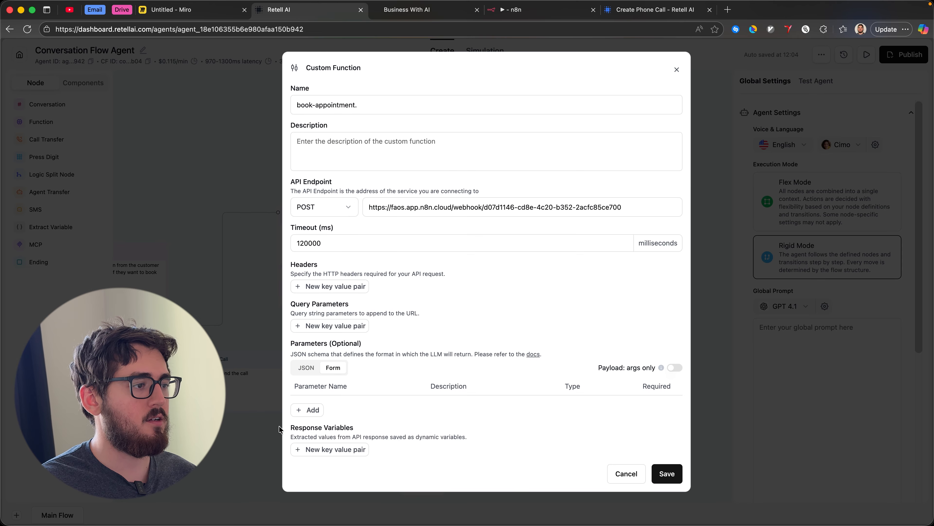
click(313, 410)
double_click(320, 408)
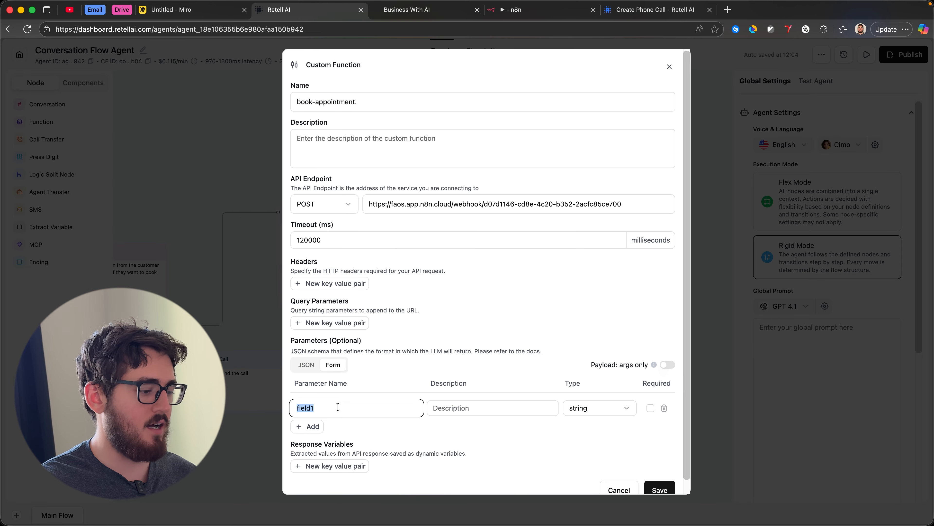
text(time)
click(492, 406)
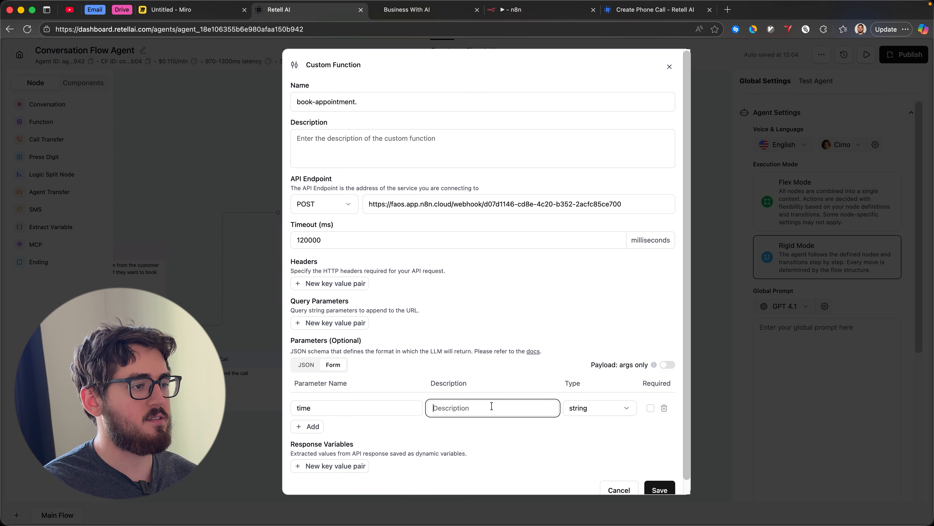
text(The time slot c)
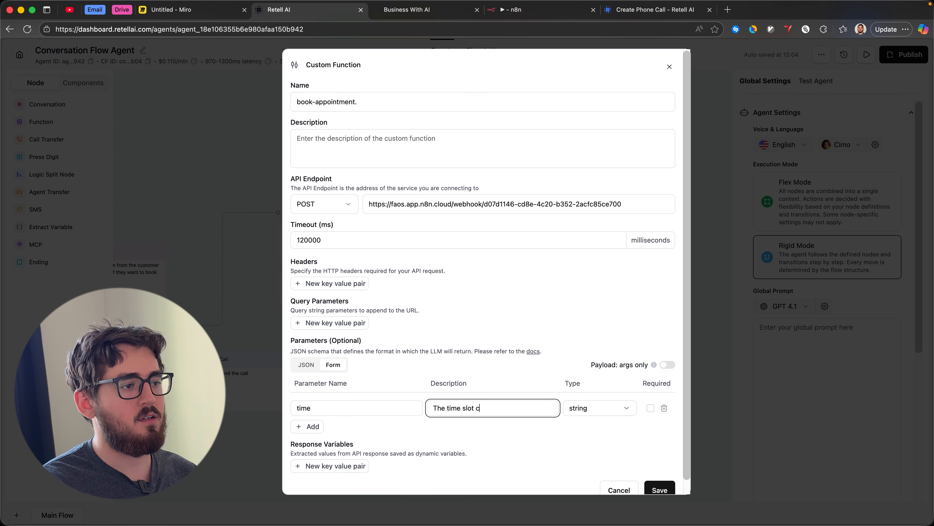
text(hosen by the caller.)
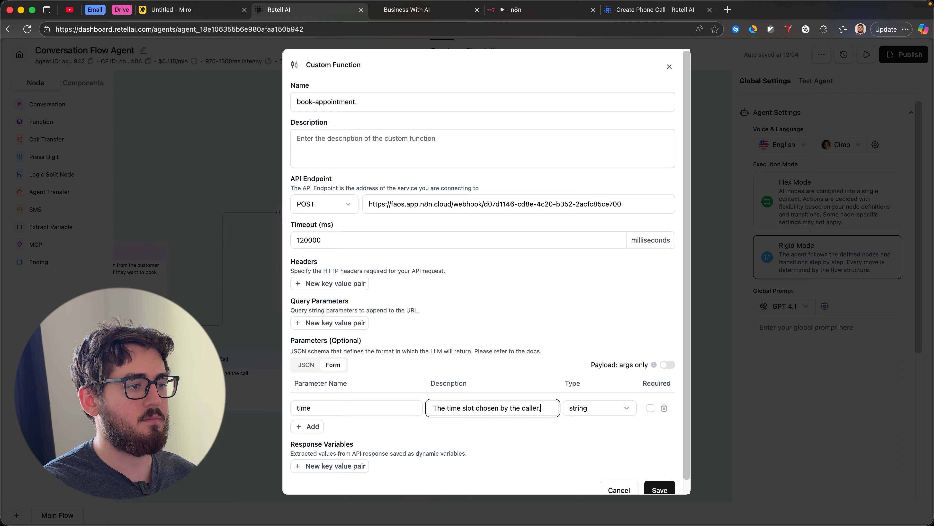
Save the custom function and add it to the flow as a function node
scroll(508, 327, down, 1)
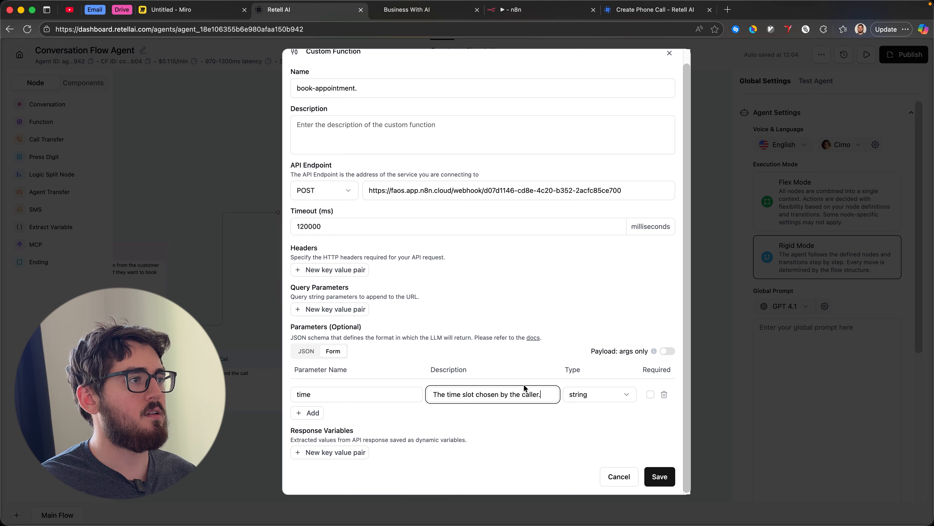
click(660, 477)
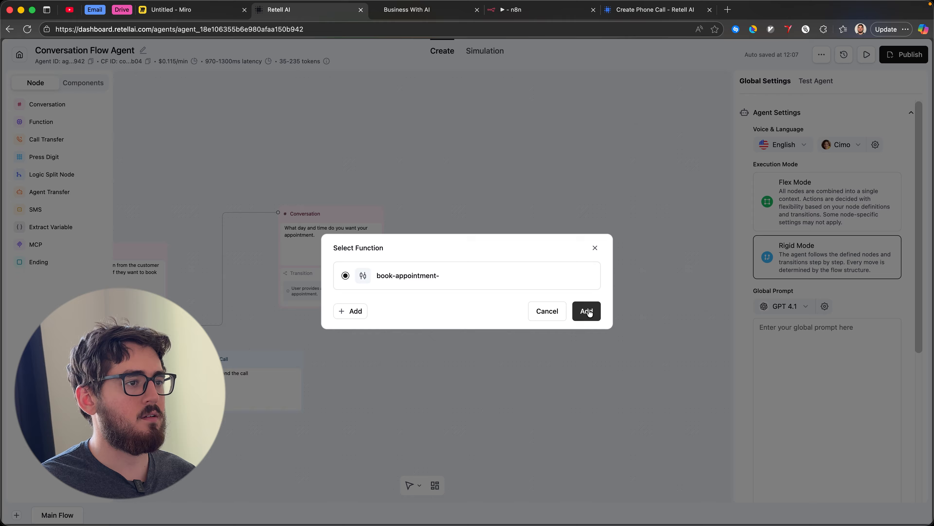
click(580, 309)
Place the book-appointment node beside the day-and-time conversation node and connect that node's transition to it
drag(516, 299, 483, 275)
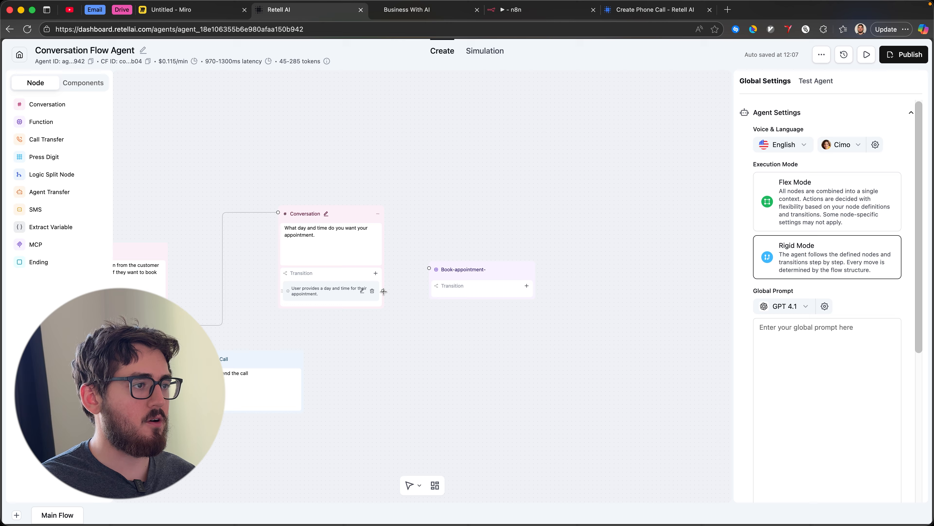
drag(384, 291, 429, 268)
drag(486, 273, 490, 245)
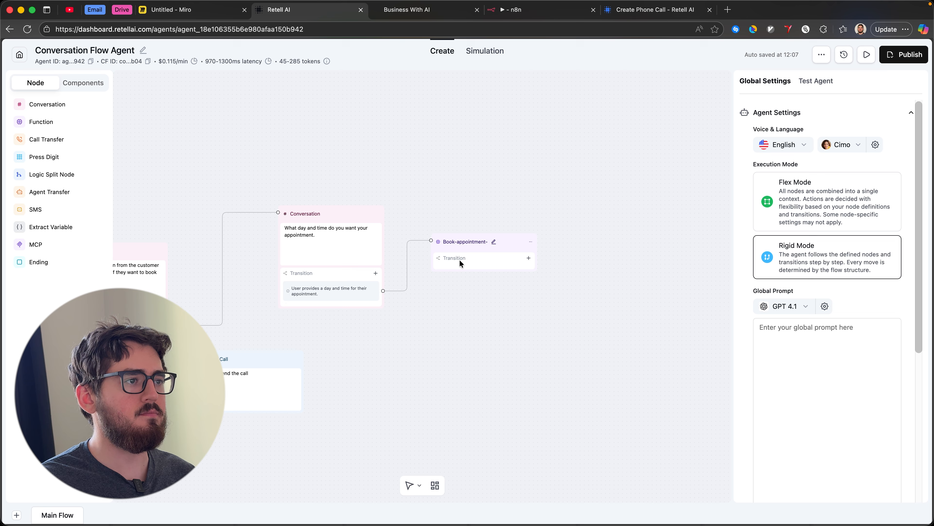
Enable Speak During Execution for the book-appointment node and set its prompt to "Ok, I'm checking to see if that time slot is available."
click(467, 244)
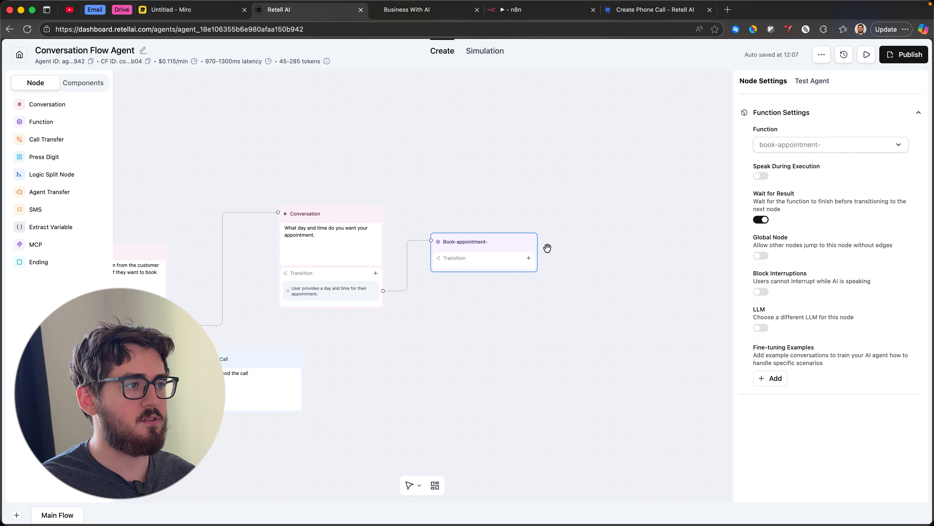
click(762, 178)
click(484, 290)
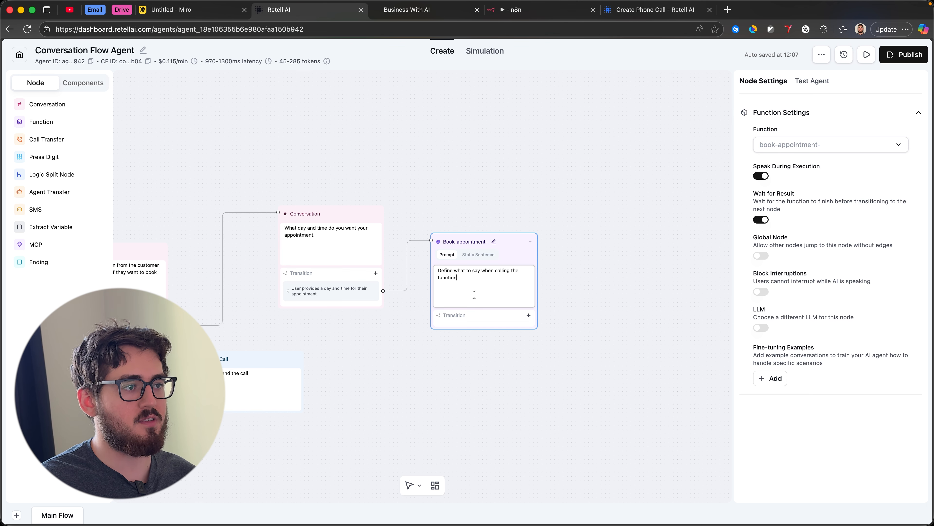
drag(470, 288, 441, 269)
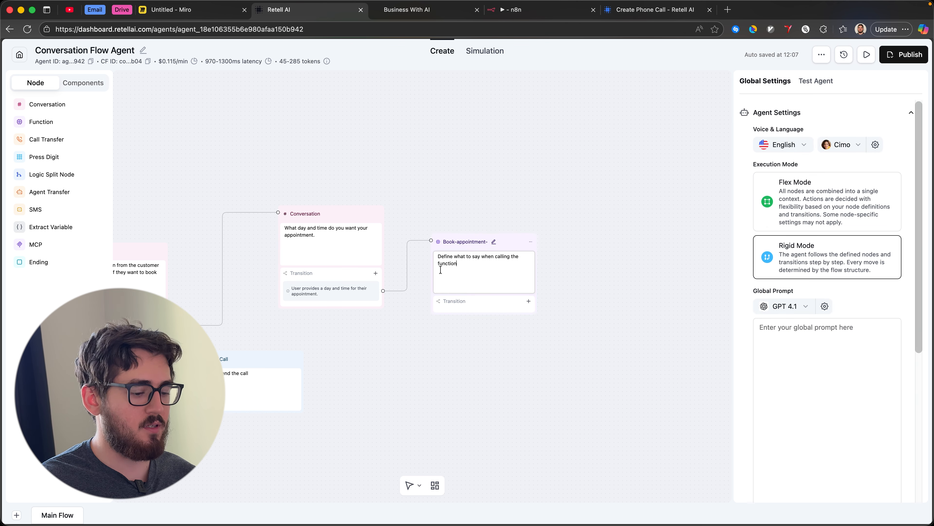
triple_click(460, 273)
key(BackSpace)
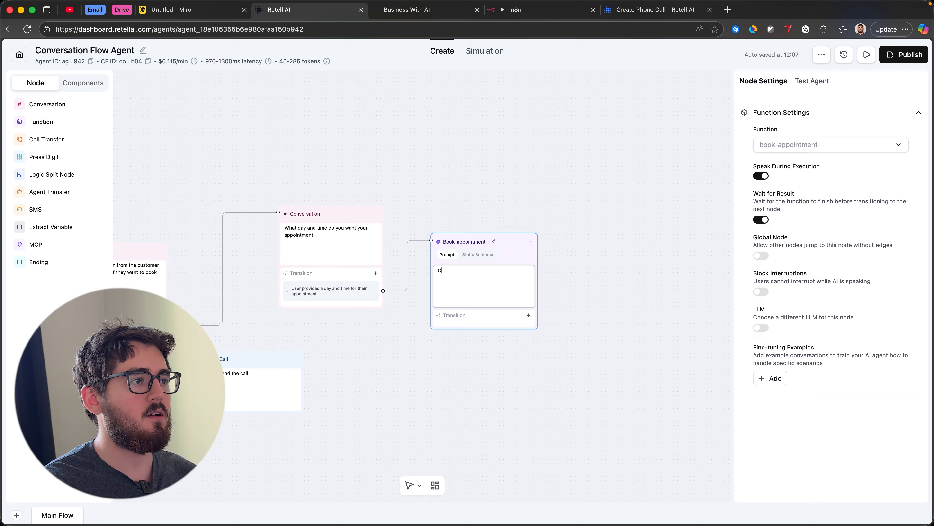
text(Ok, I'm checking to see if)
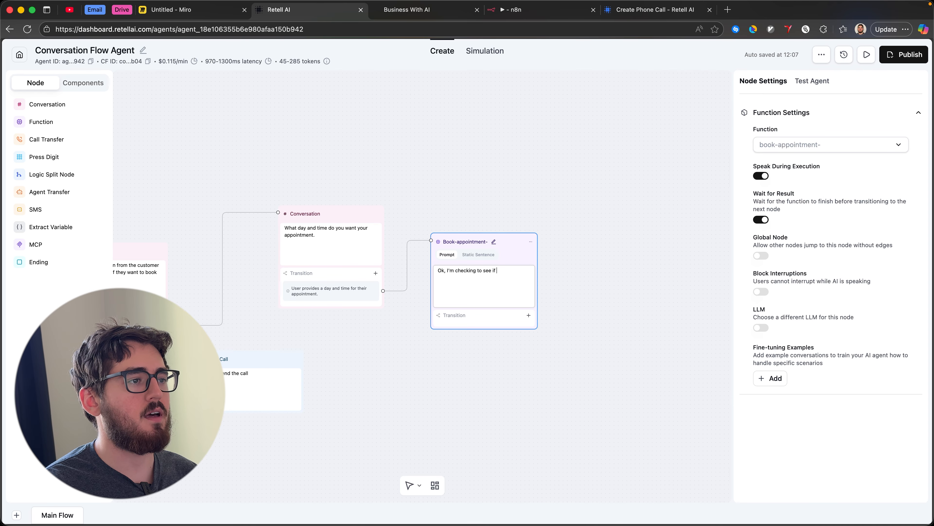
text( that time slot is avai)
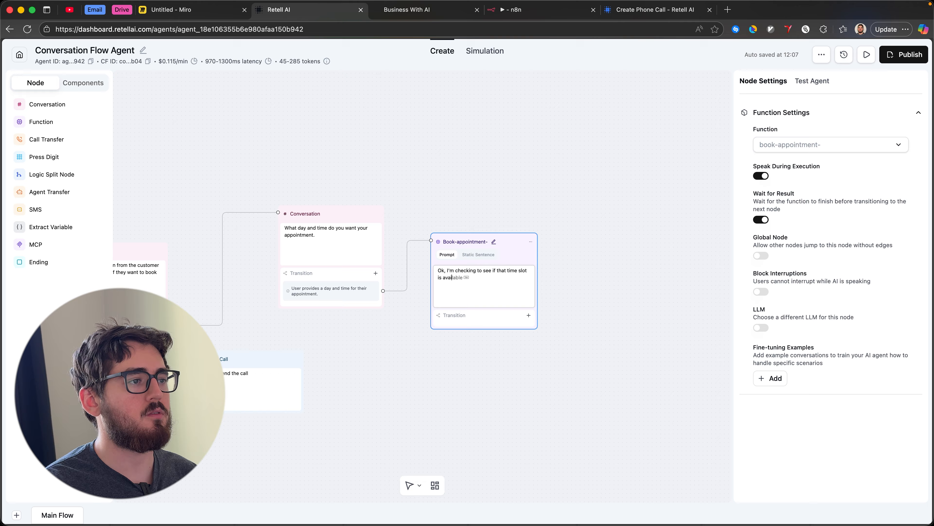
text(lable.)
click(619, 304)
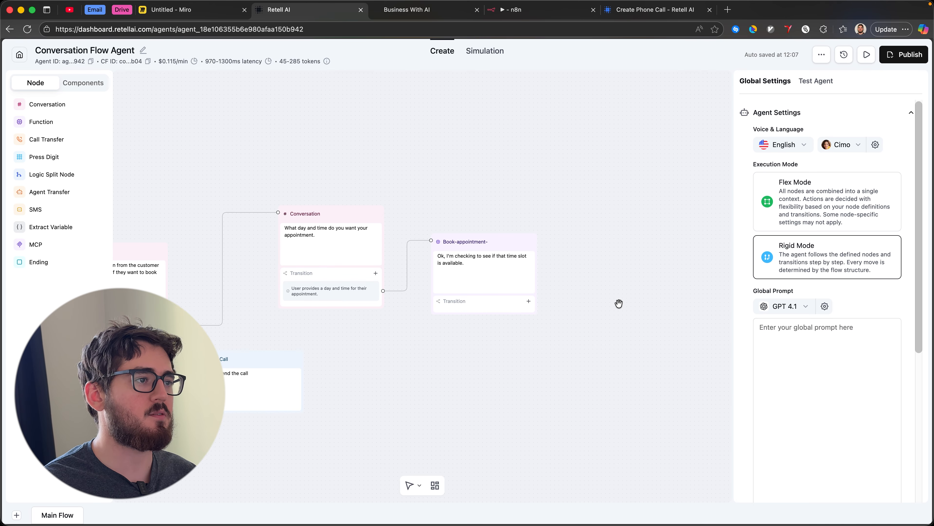
Move the book-appointment node slightly farther from the day-and-time node and open its settings
drag(510, 244, 523, 233)
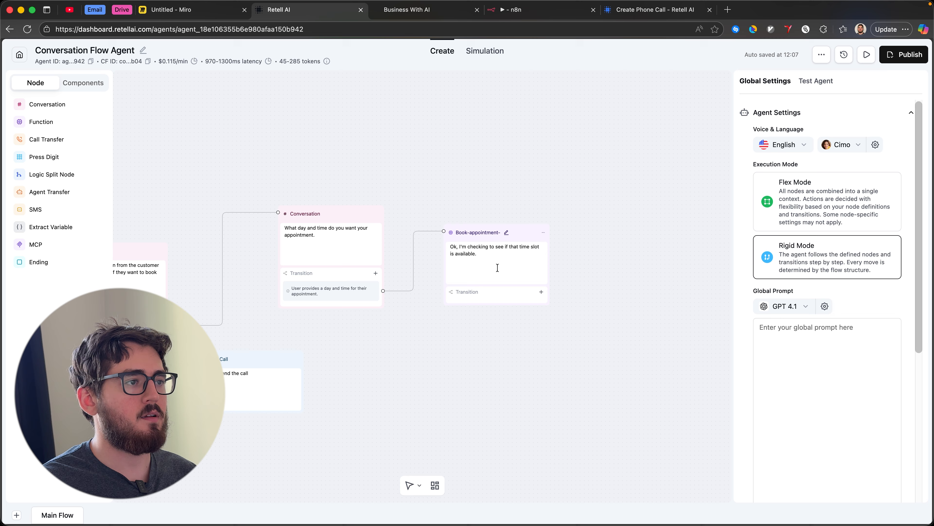
drag(604, 251, 597, 278)
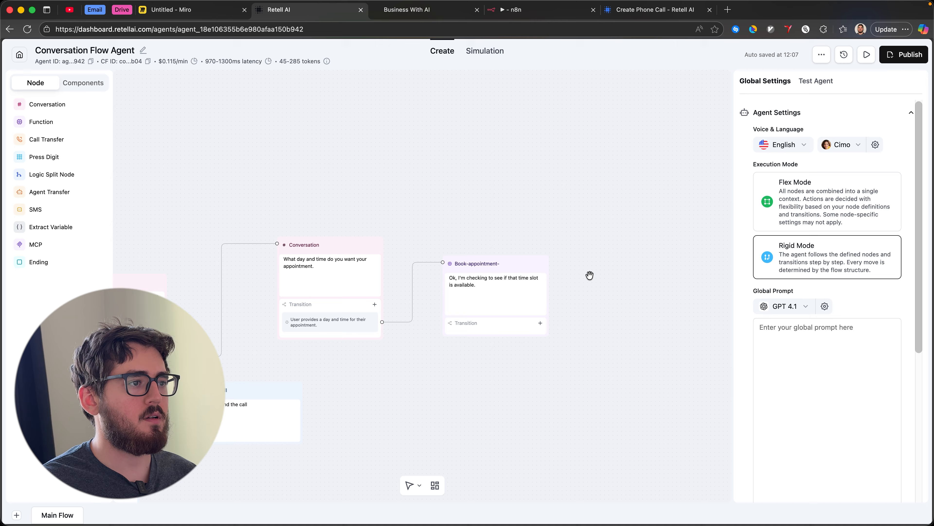
scroll(592, 279, up, 2)
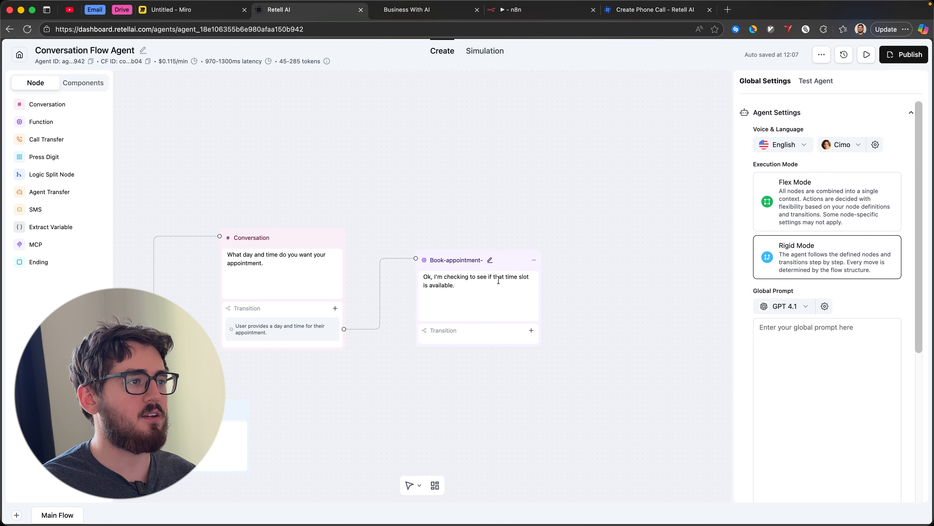
drag(513, 264, 521, 269)
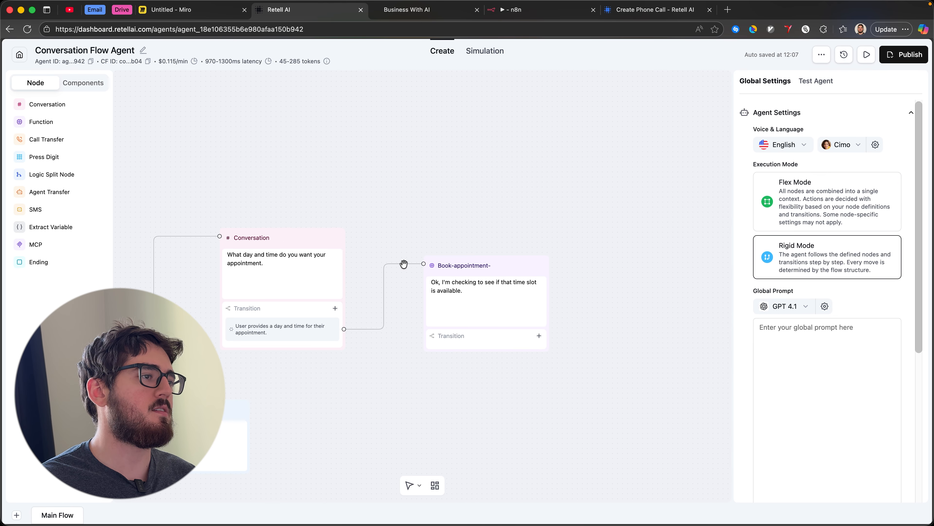
click(459, 268)
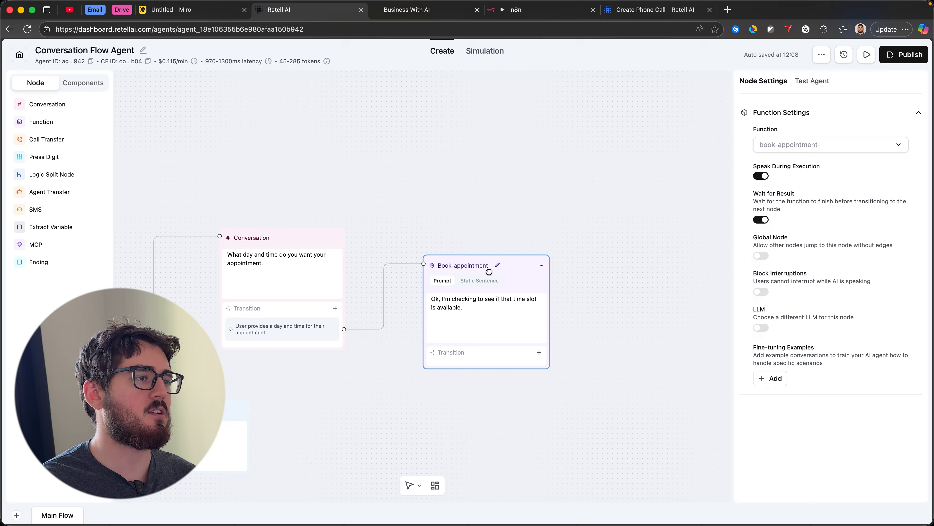
click(499, 266)
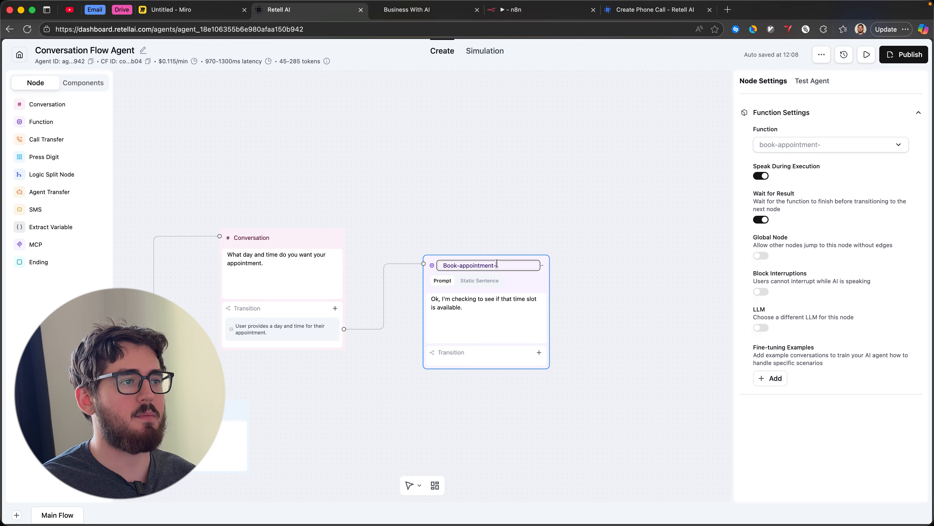
click(510, 266)
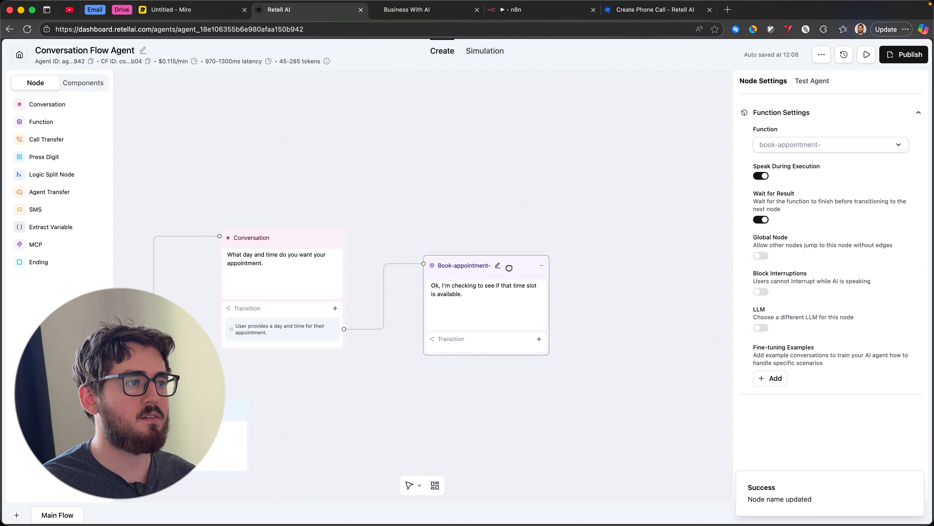
click(540, 267)
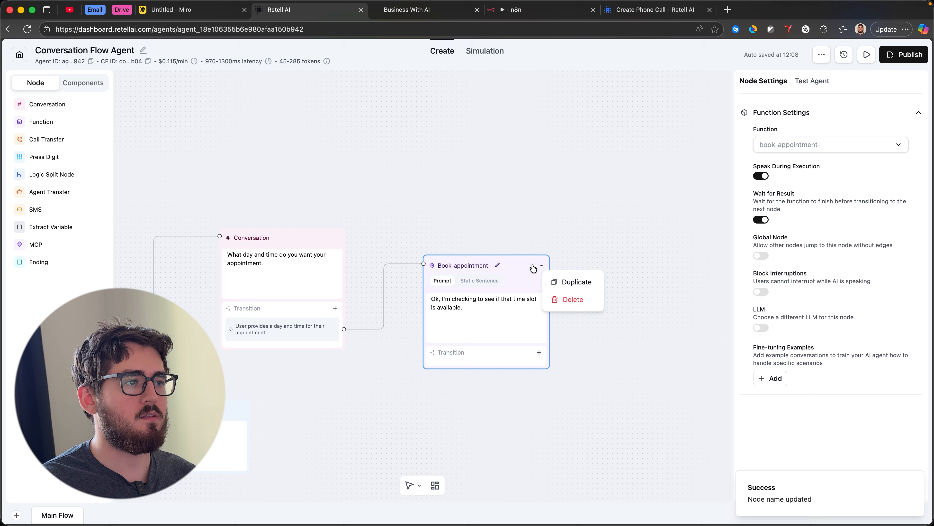
click(494, 266)
click(497, 266)
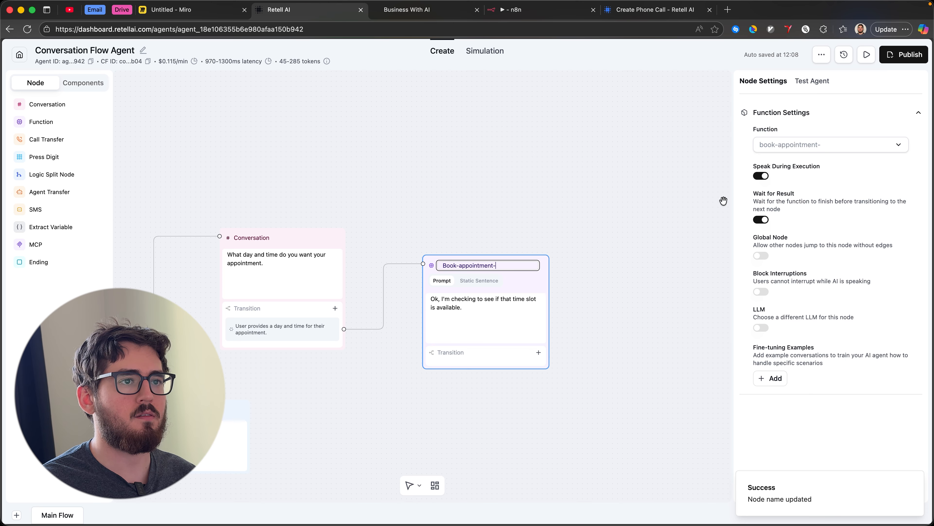
click(825, 144)
click(567, 278)
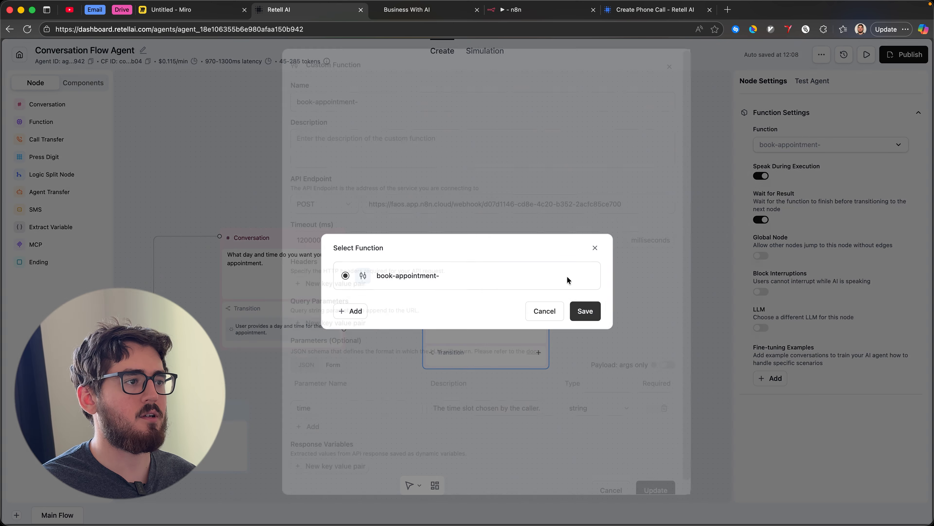
click(371, 96)
drag(371, 96, 206, 103)
text(c)
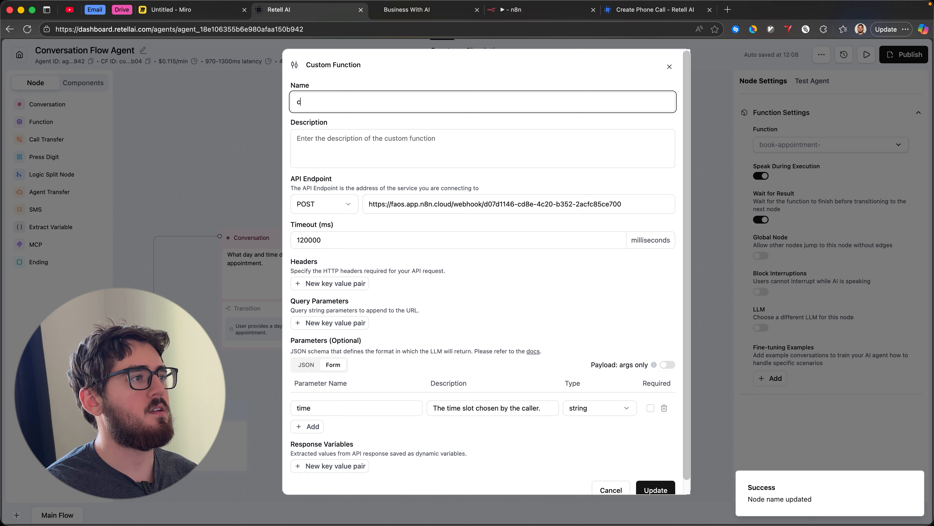
Rename the custom function used by the book-appointment node to "check-slot" and save the function selection
click(788, 145)
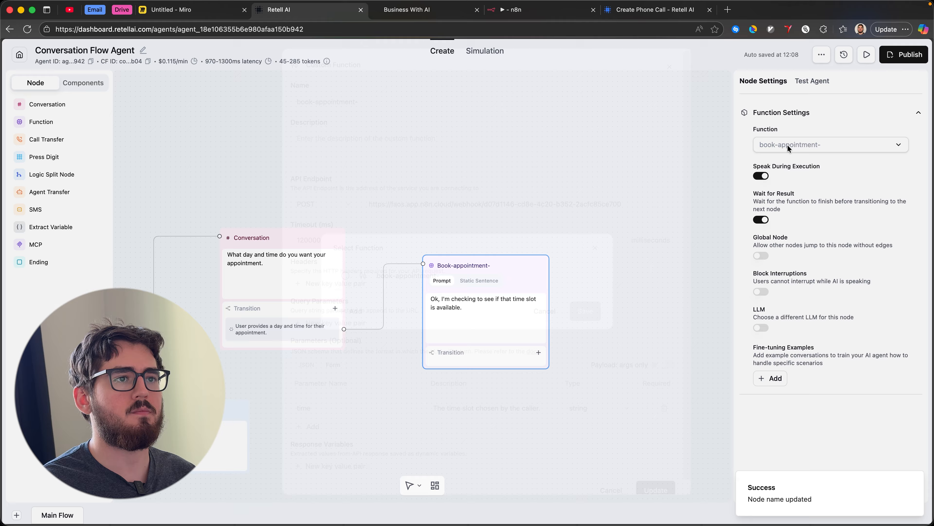
click(364, 99)
key(super+a)
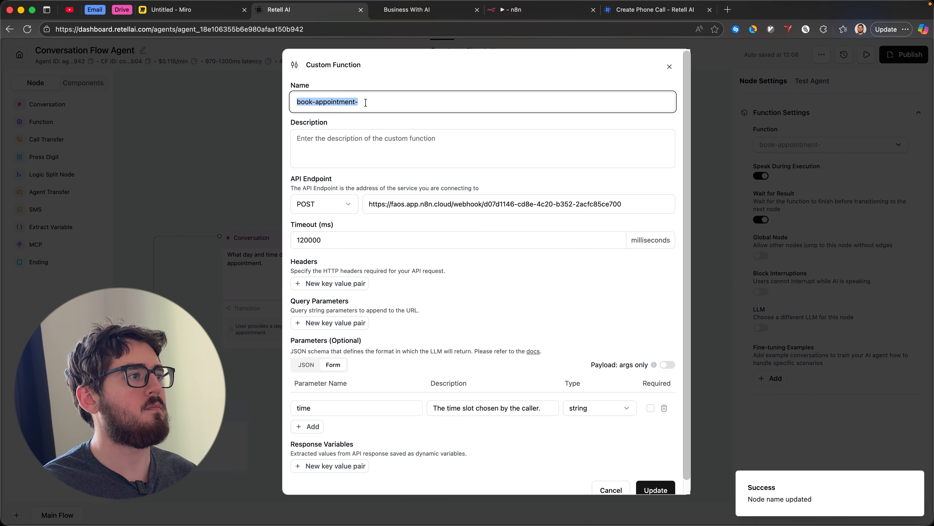
text(check-slot)
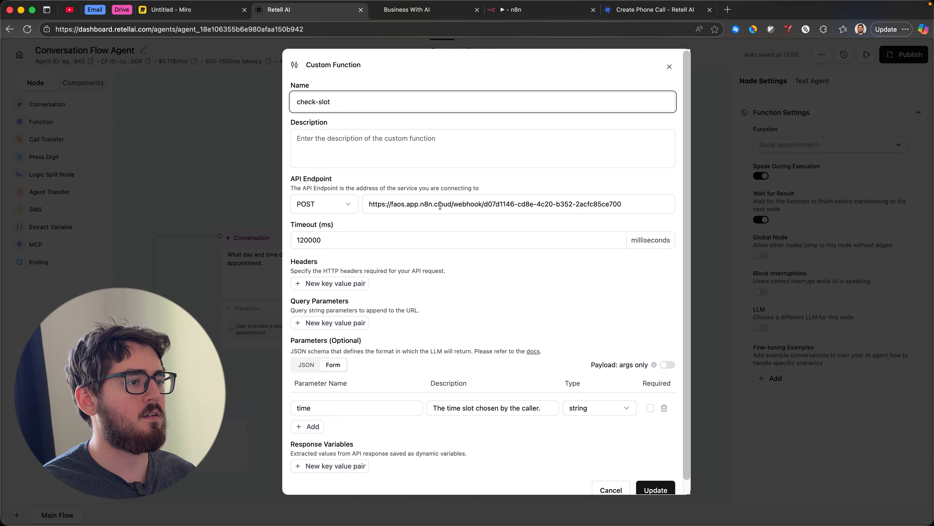
click(657, 488)
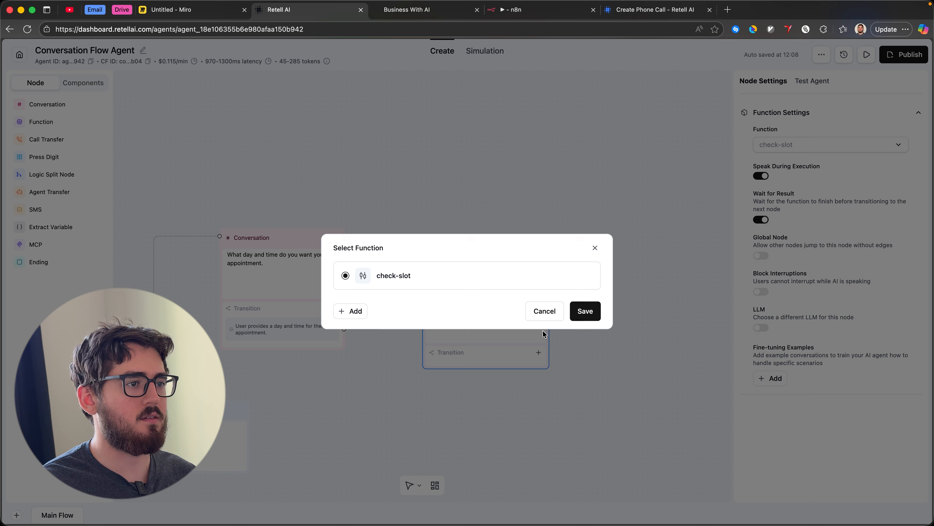
click(578, 312)
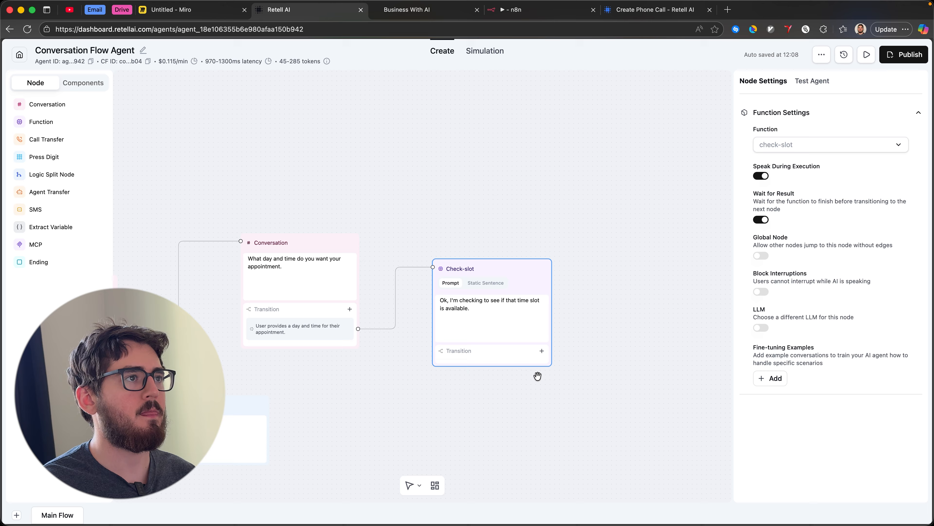
Switch to n8n, set the Webhook node's HTTP method to POST and save the workflow
click(529, 11)
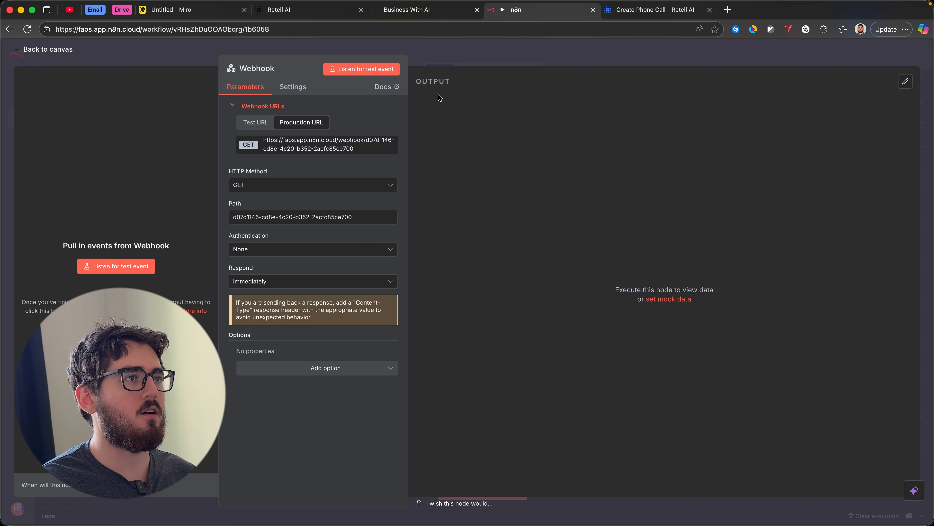
drag(516, 13, 408, 12)
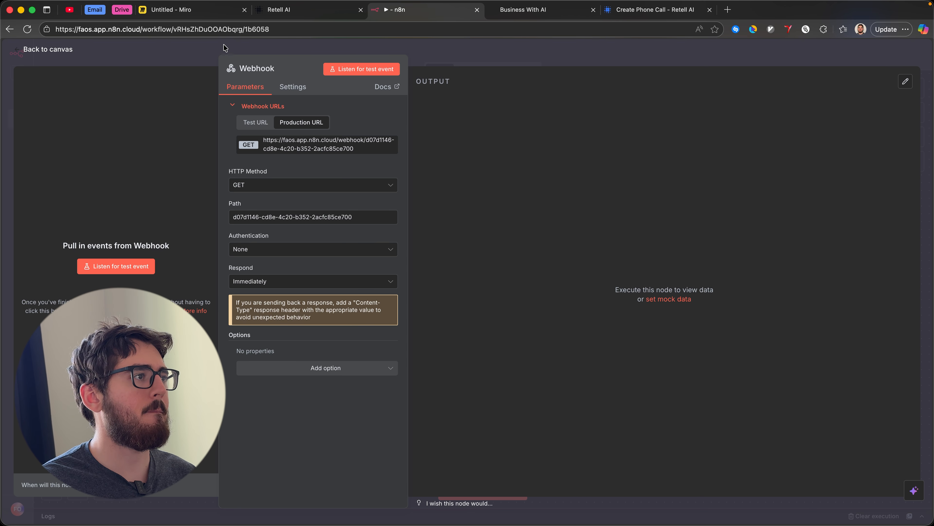
click(203, 54)
double_click(482, 289)
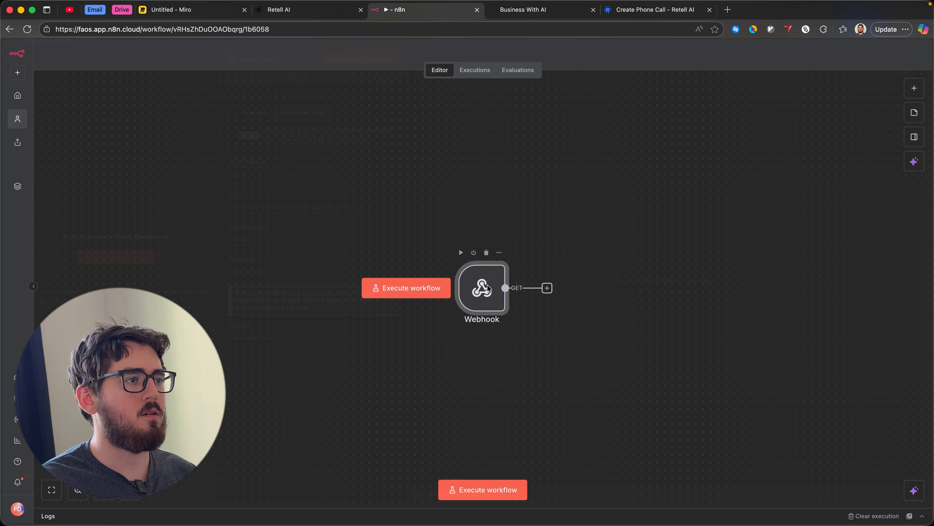
click(257, 188)
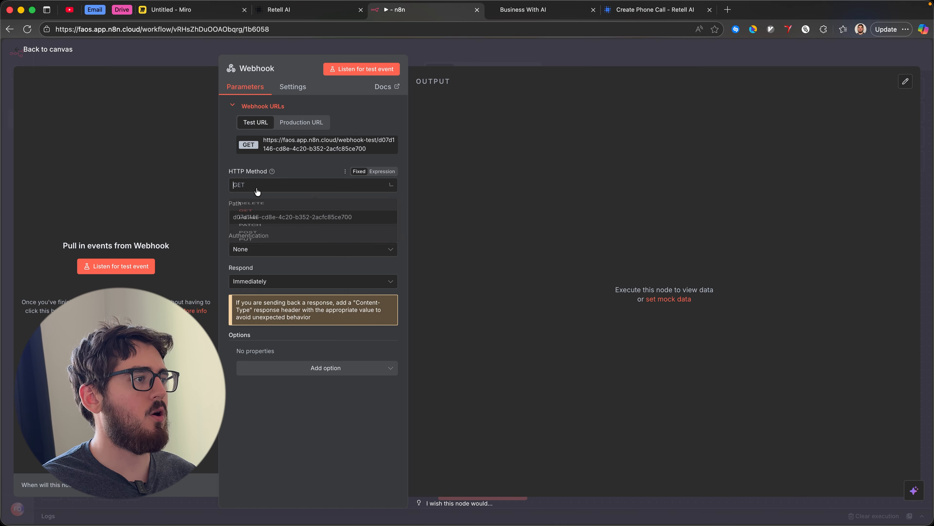
click(262, 276)
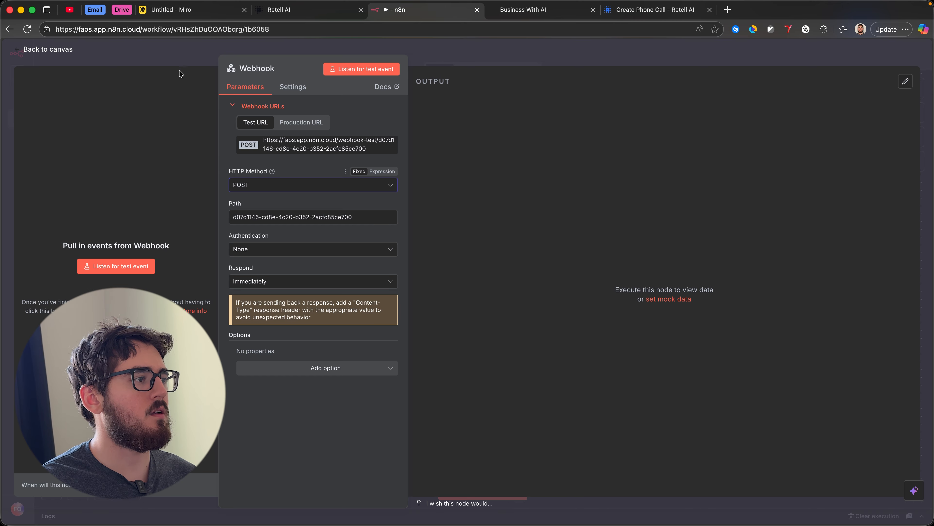
click(170, 63)
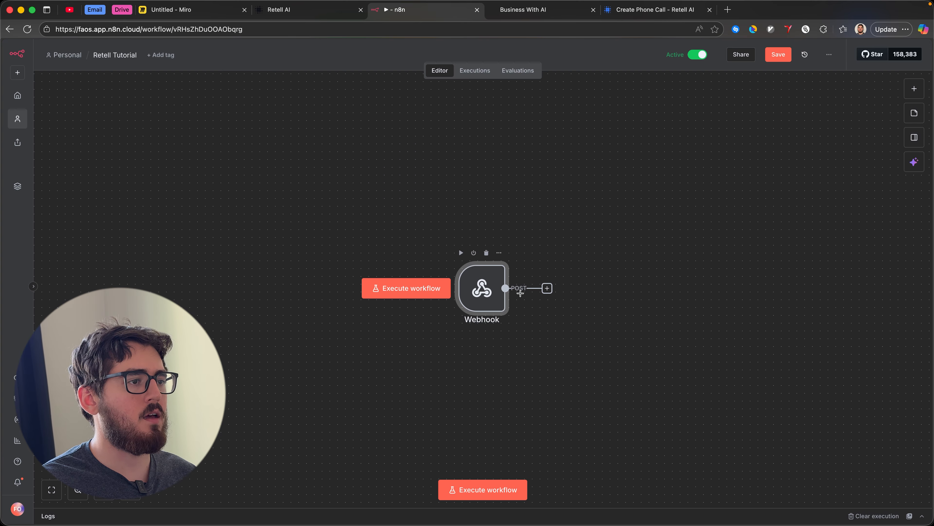
click(777, 54)
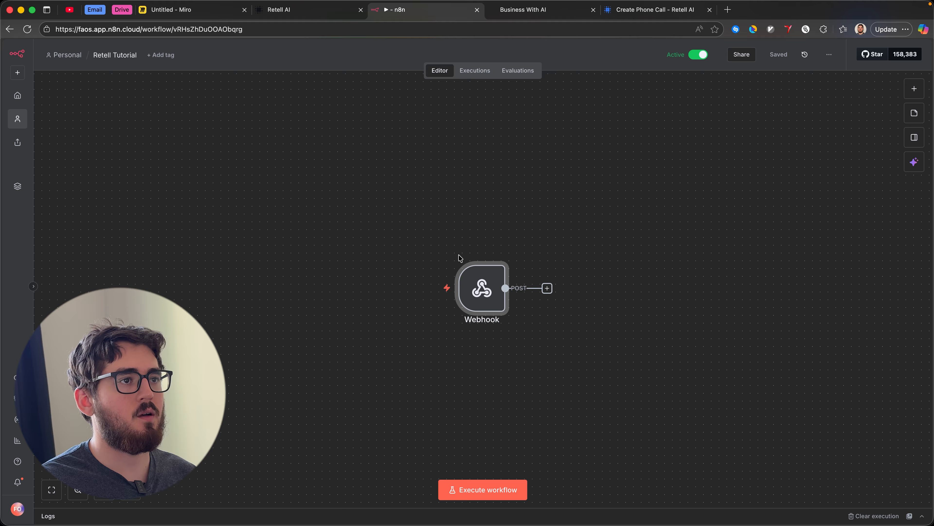
click(312, 11)
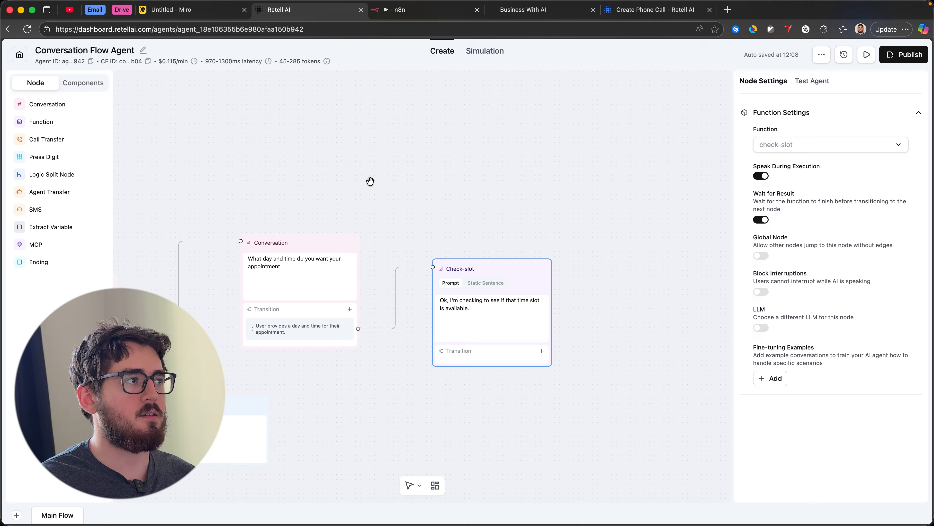
drag(370, 181, 438, 173)
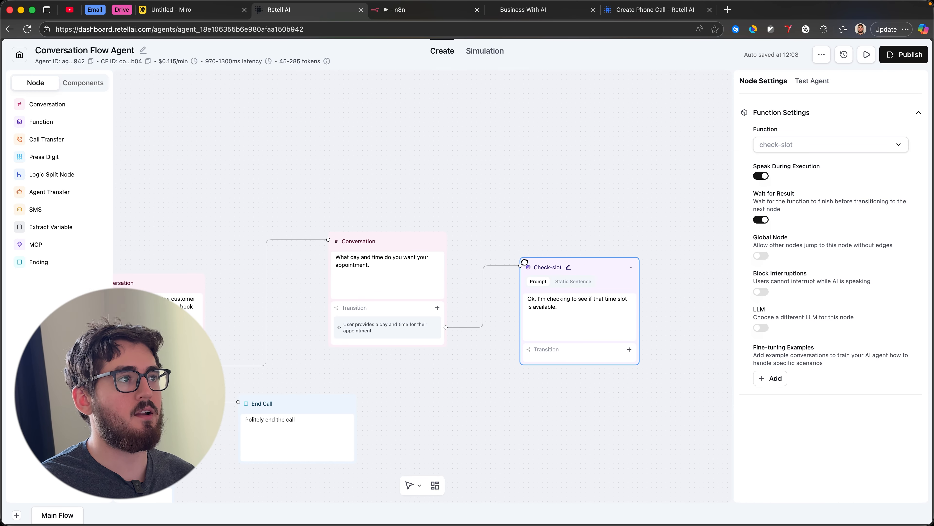
click(408, 17)
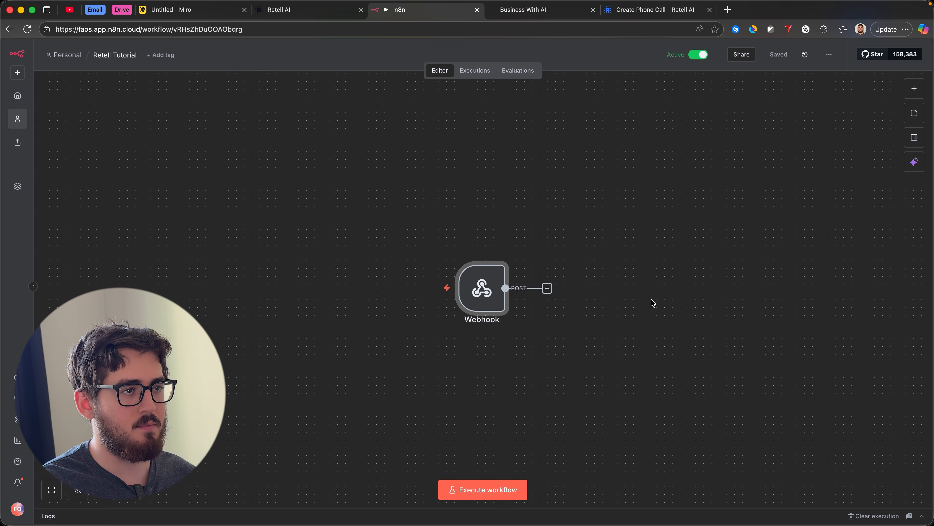
Switch back to Retell AI and start a manual test chat with the agent
click(318, 11)
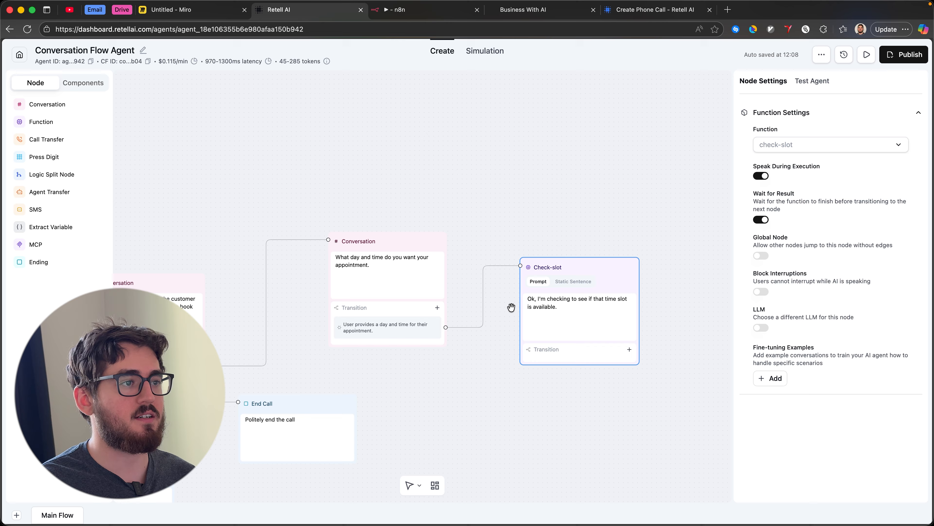
scroll(689, 126, right, 2)
scroll(690, 125, down, 1)
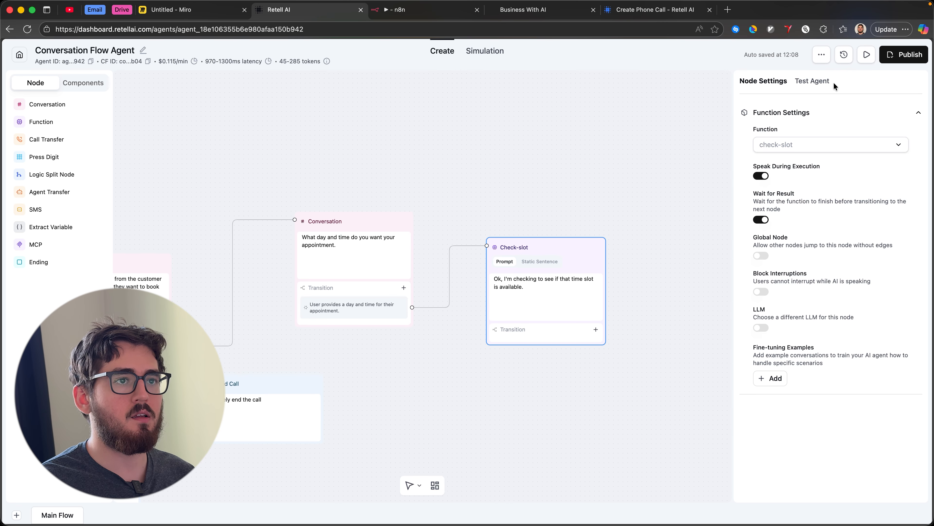
click(813, 81)
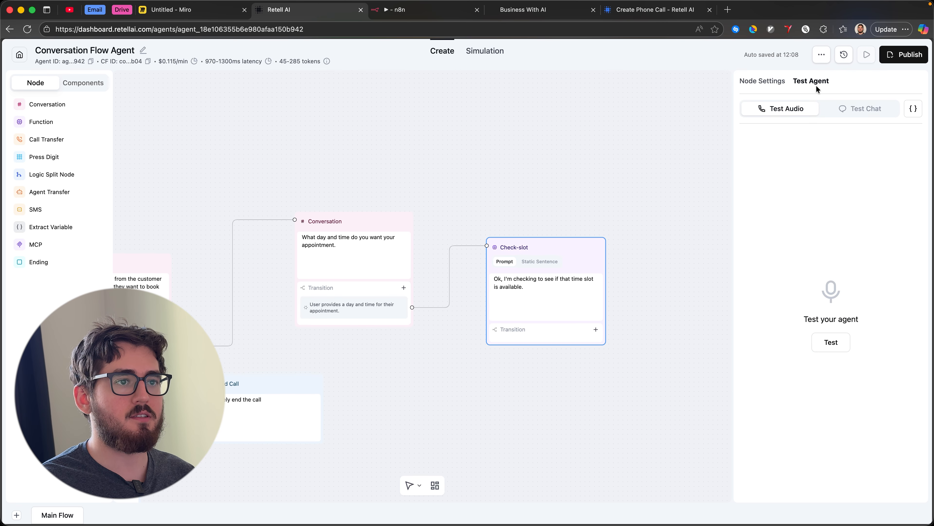
click(853, 113)
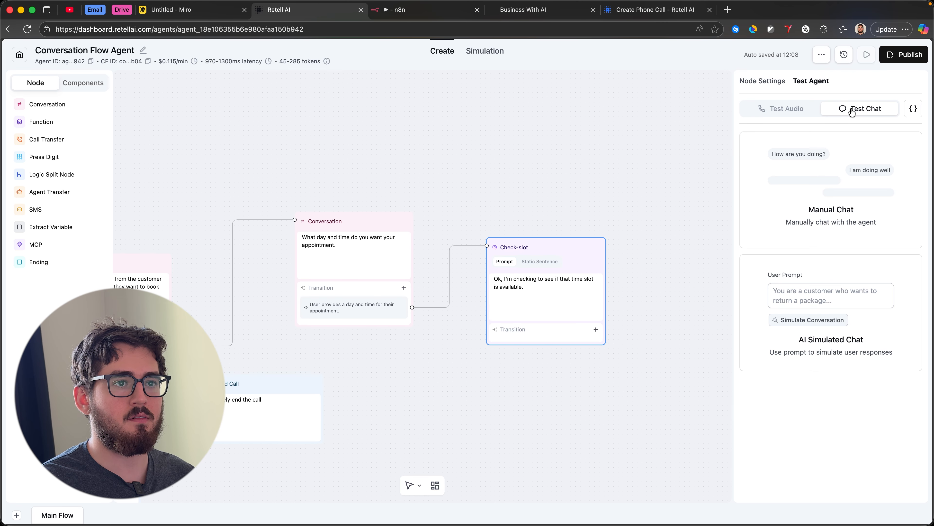
click(825, 186)
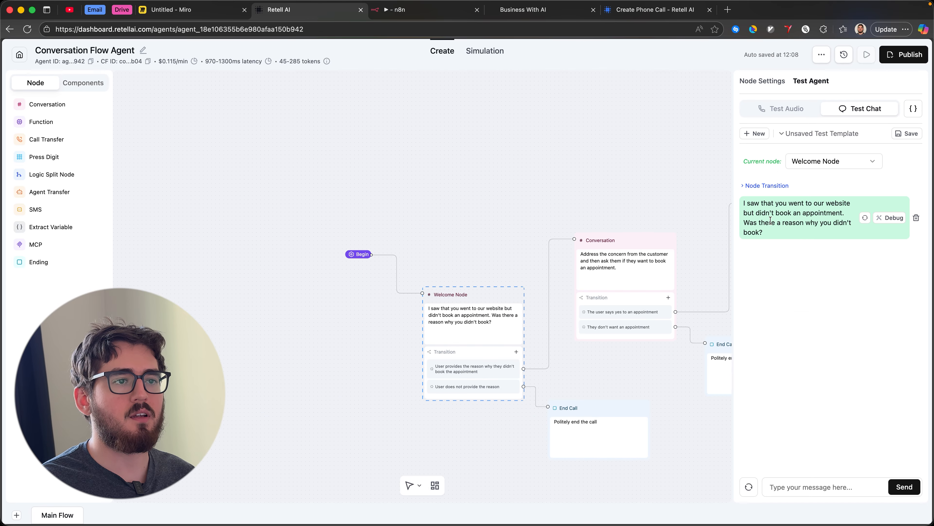
Answer the agent's successive test chat messages with "yeah im not ready", "i want an appointment" and "tomorrow at 2 pm"
click(809, 487)
text(yeah im not ready)
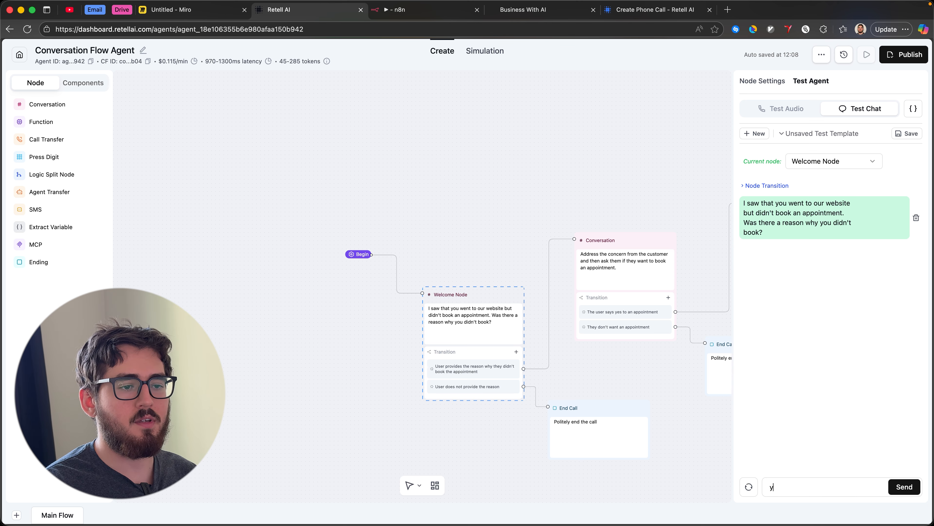
key(Return)
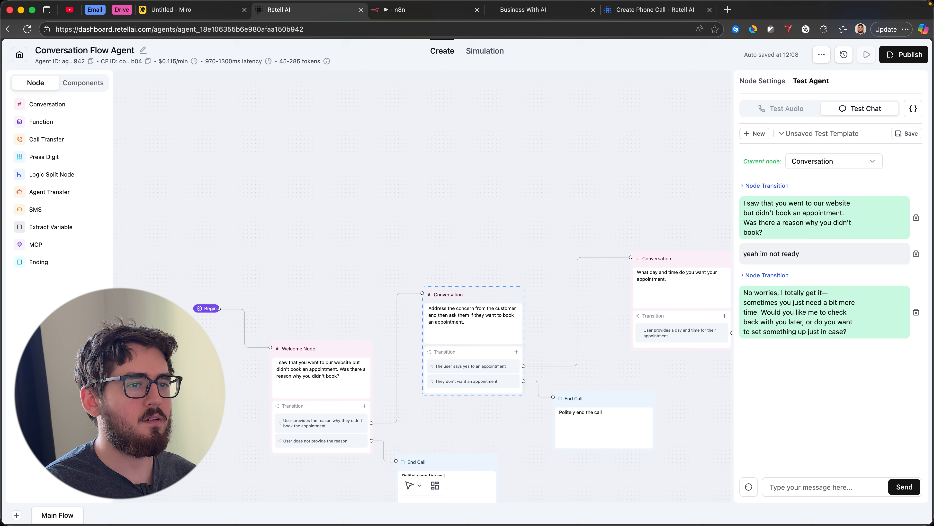
text(i want)
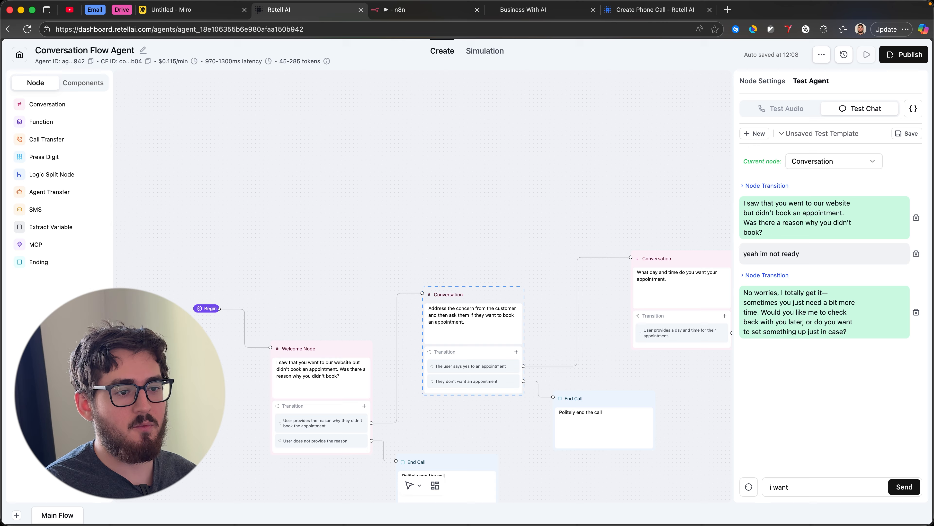
text( an appointment)
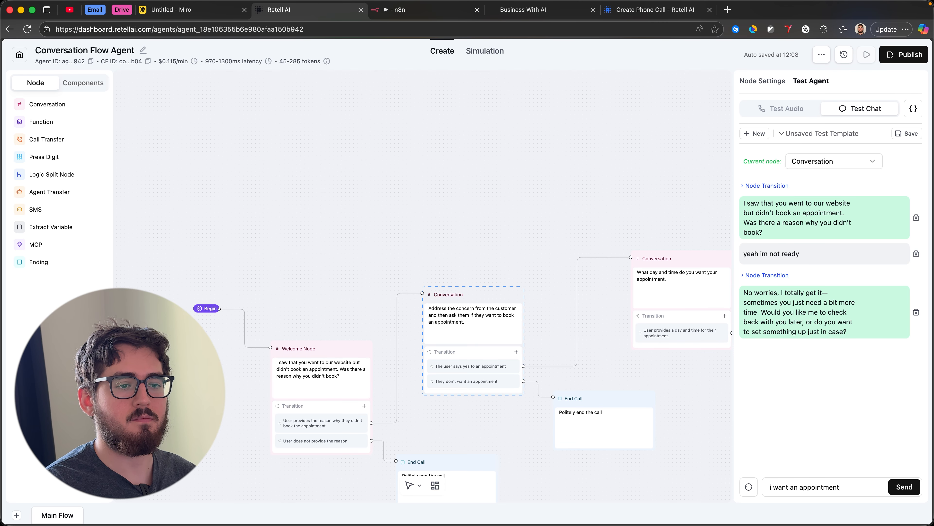
key(Return)
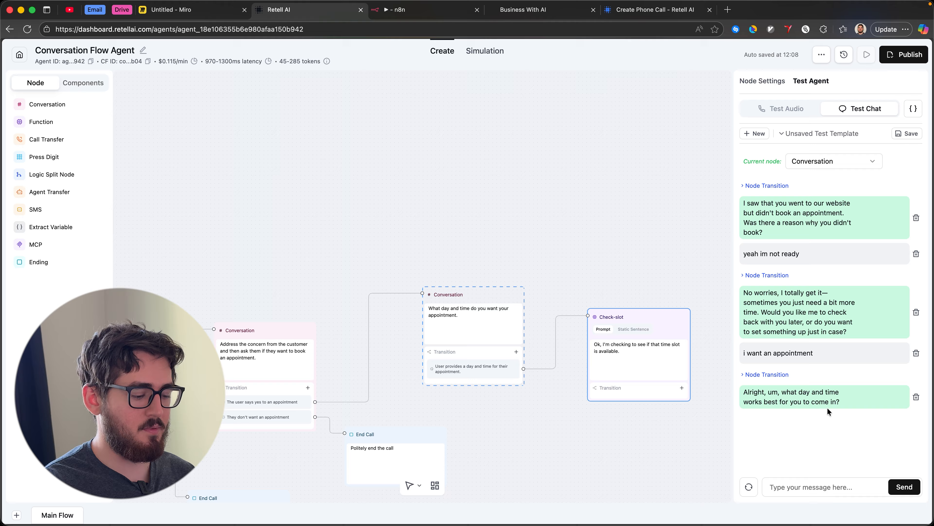
text(tomorrow at 2 pm)
key(Return)
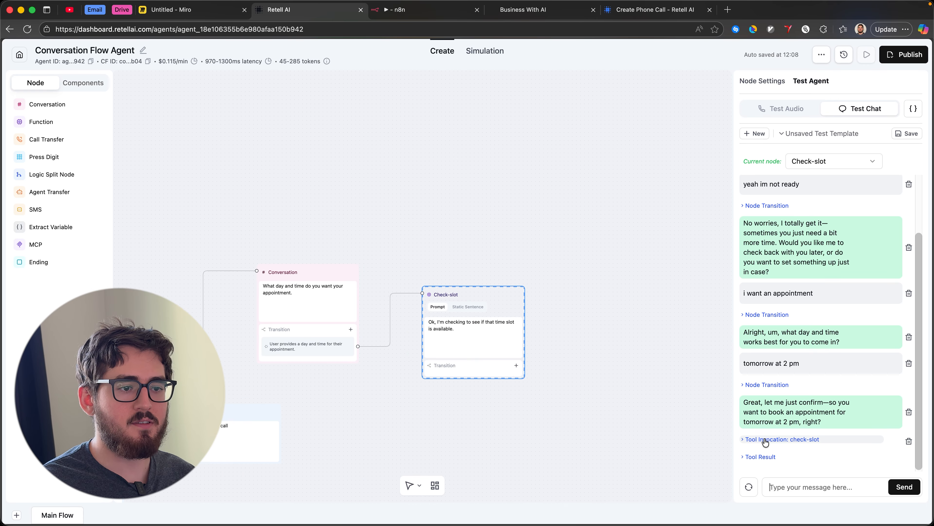
Examine the check-slot tool result in the test chat, and switch to n8n to view the workflow's executions
click(779, 457)
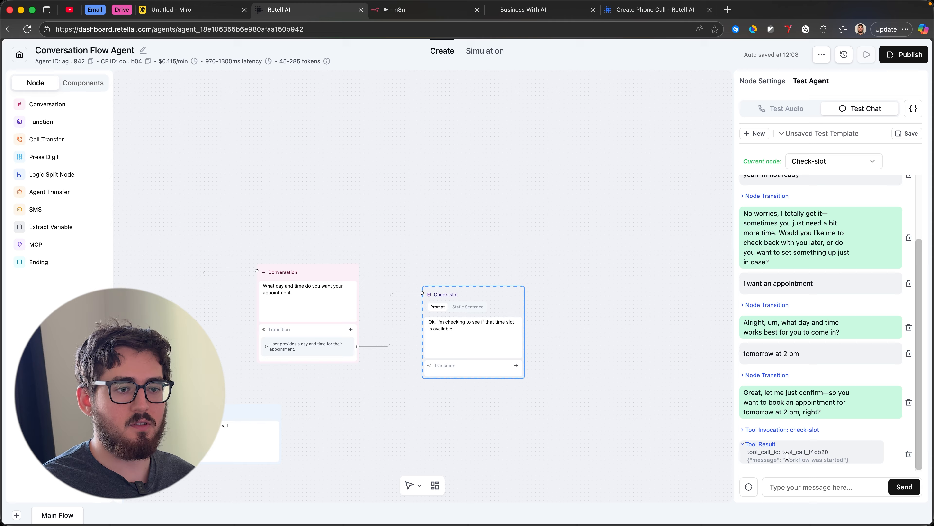
drag(800, 459, 842, 460)
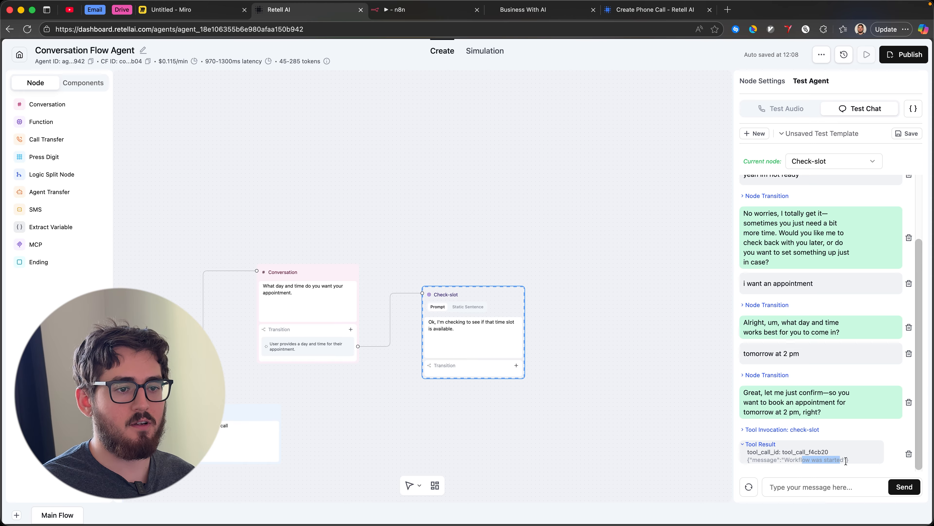
click(409, 10)
click(475, 71)
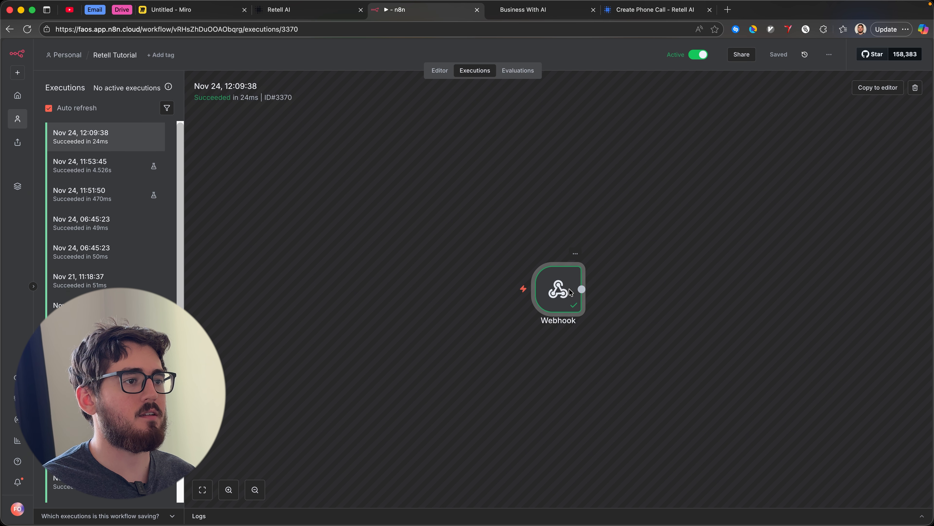
Open the Webhook node's output in the latest execution and examine the call details and transcript in its JSON body
double_click(570, 292)
scroll(569, 288, down, 5)
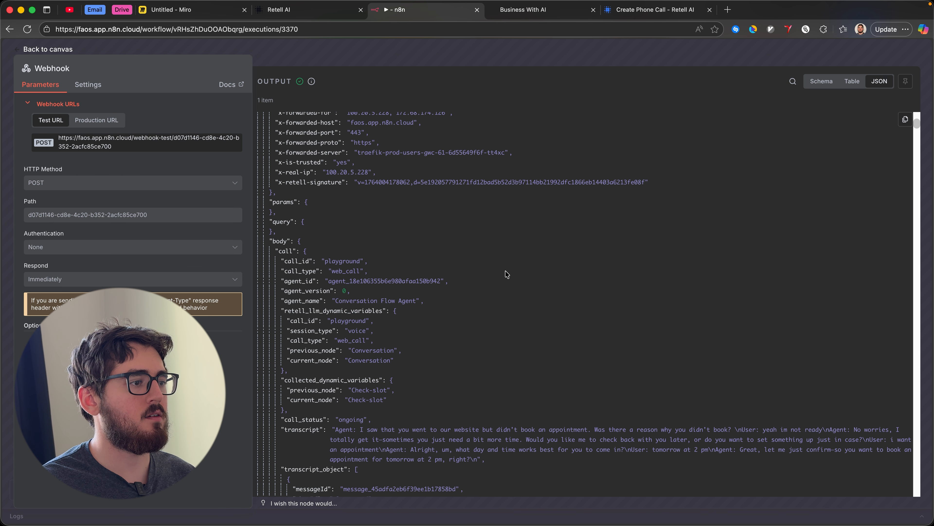
scroll(507, 277, down, 5)
scroll(508, 280, up, 7)
scroll(366, 260, down, 4)
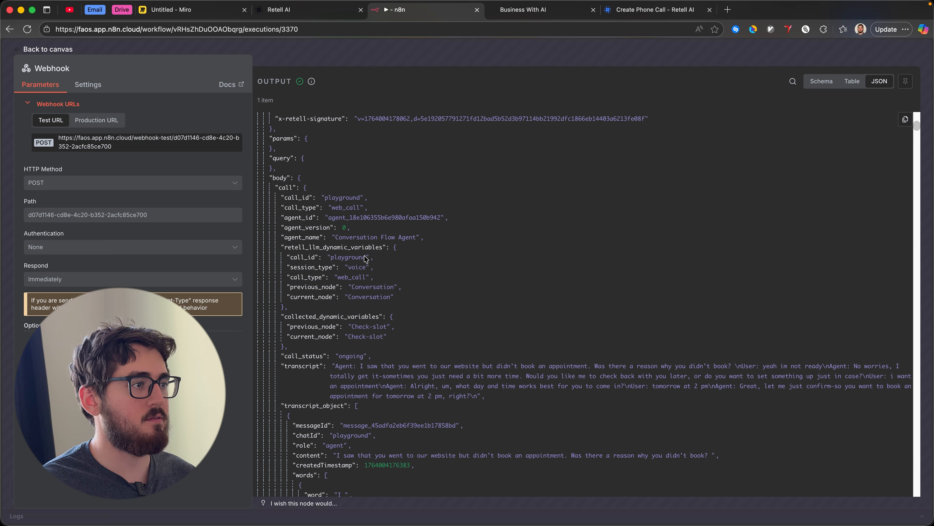
scroll(424, 350, down, 2)
drag(332, 286, 464, 332)
click(296, 310)
Collapse the transcript_object and transcript_with_tool_calls arrays in the JSON output and read the function name and args below them
click(356, 328)
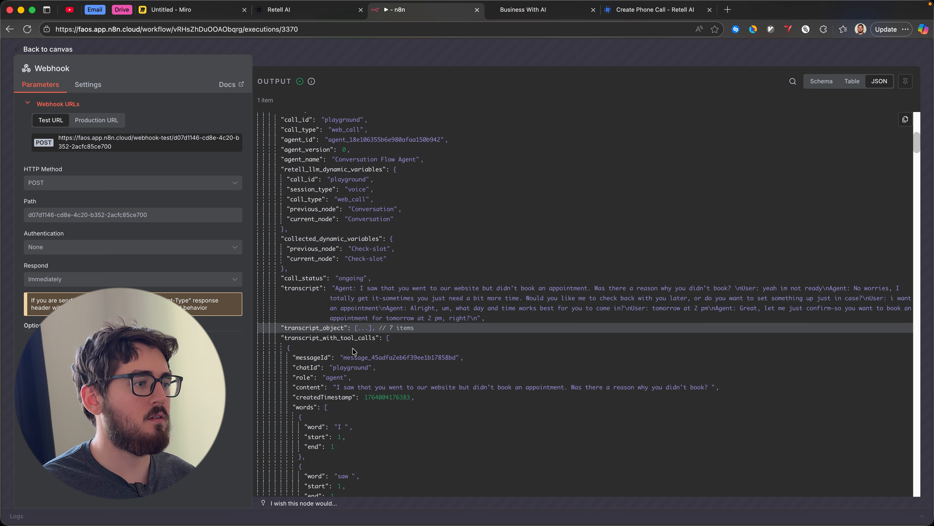
click(388, 338)
scroll(382, 342, down, 2)
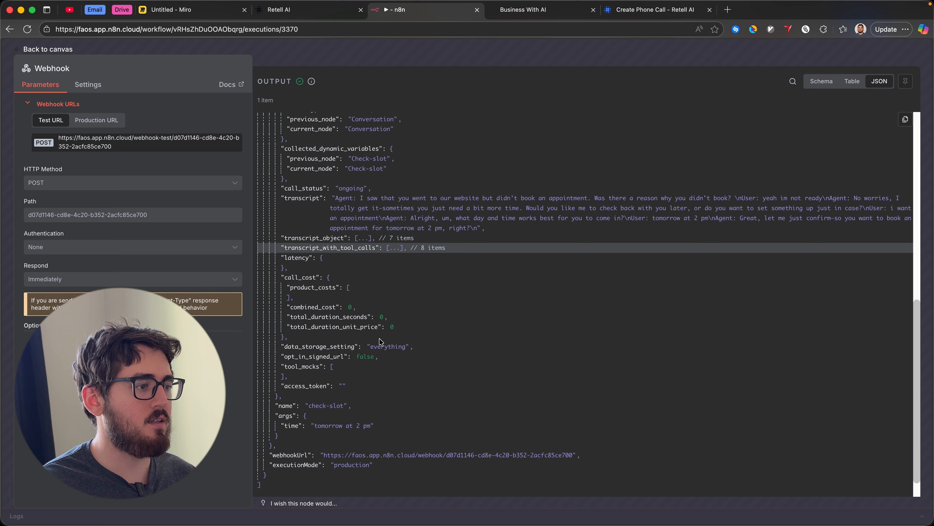
scroll(384, 340, down, 1)
drag(277, 373, 362, 397)
click(363, 409)
click(296, 402)
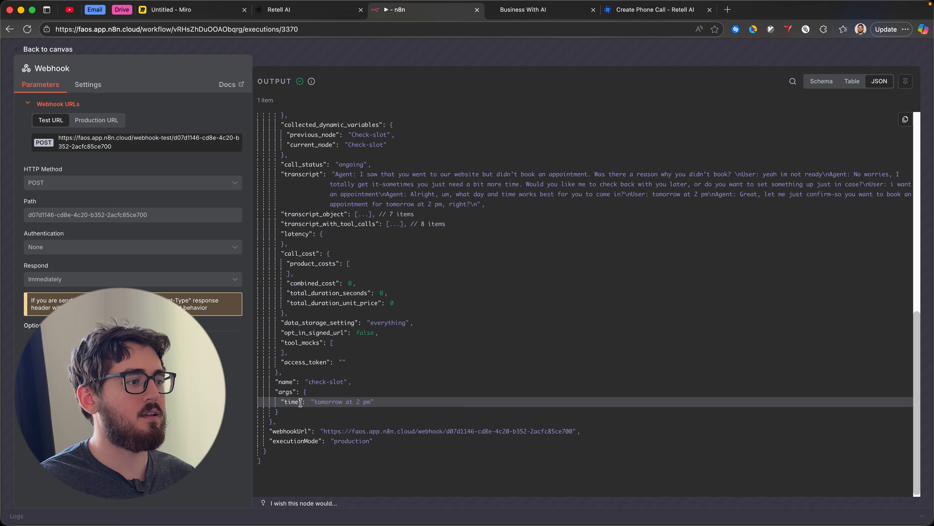
Switch to Retell AI to check the appointment time confirmed in the test chat, and compare it with the time argument in n8n's Webhook output
click(304, 10)
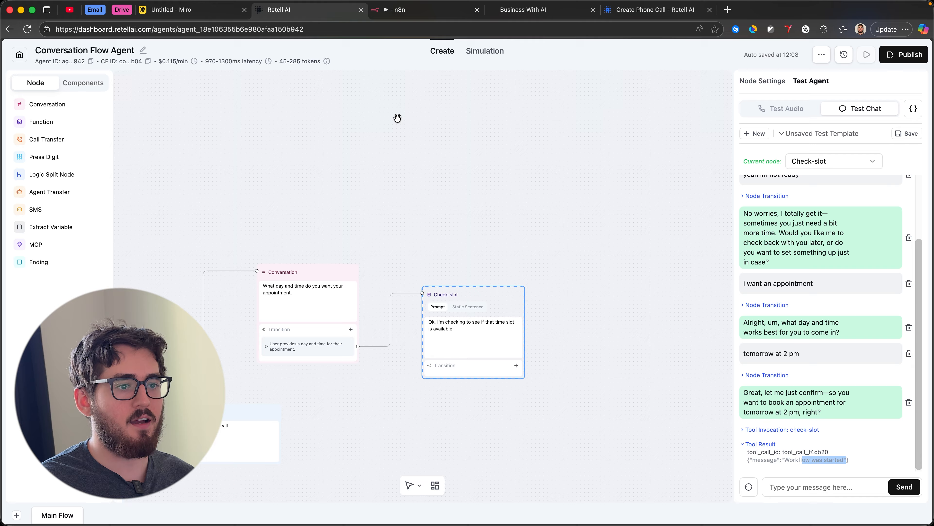
drag(821, 412, 746, 412)
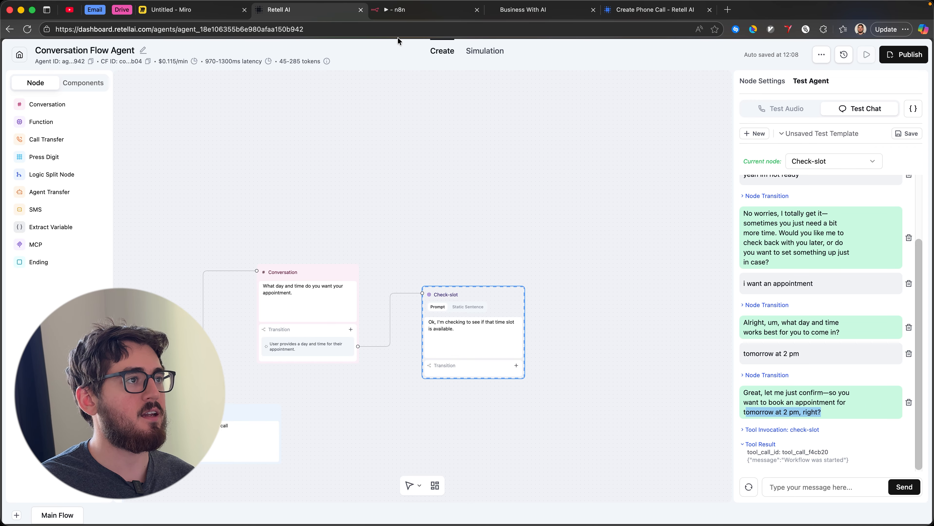
click(402, 10)
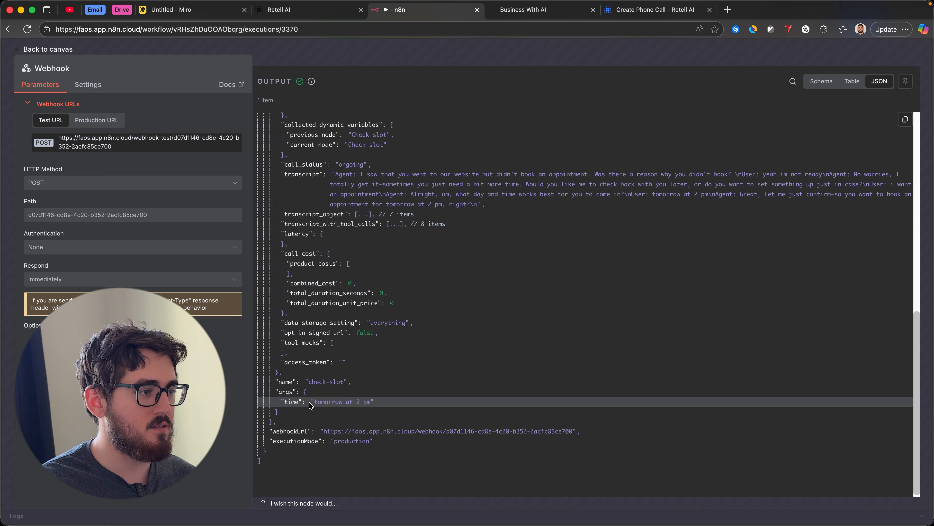
drag(309, 403, 392, 411)
click(405, 413)
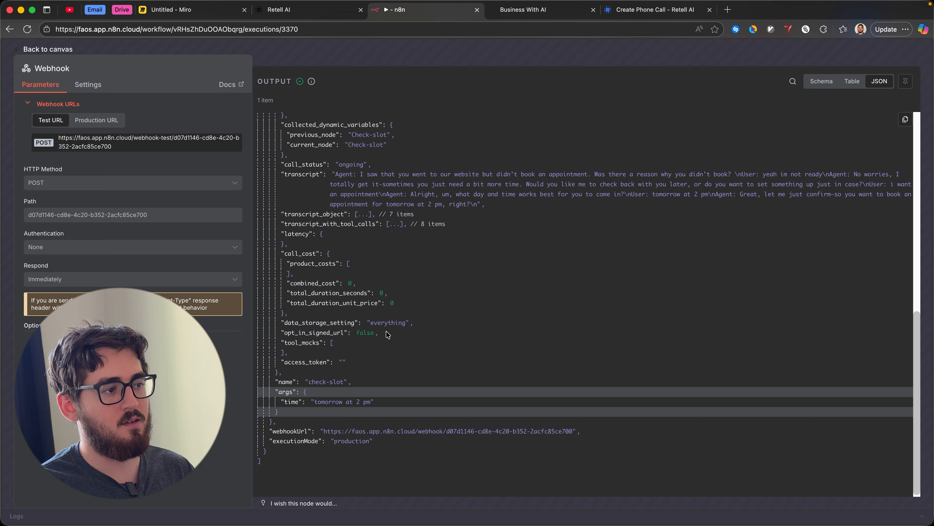
click(316, 50)
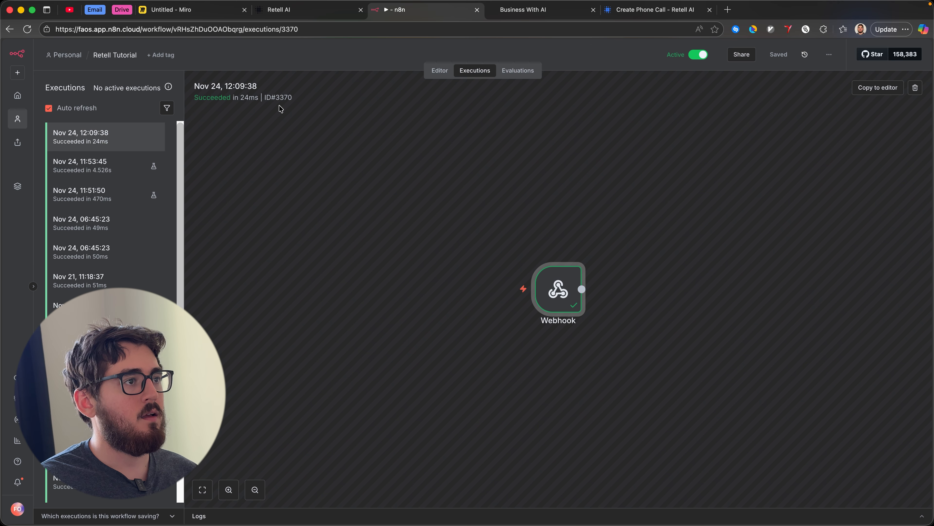
Return to the workflow editor and add HighLevel's "Get free slots of a calendar" action after the Webhook node
click(440, 70)
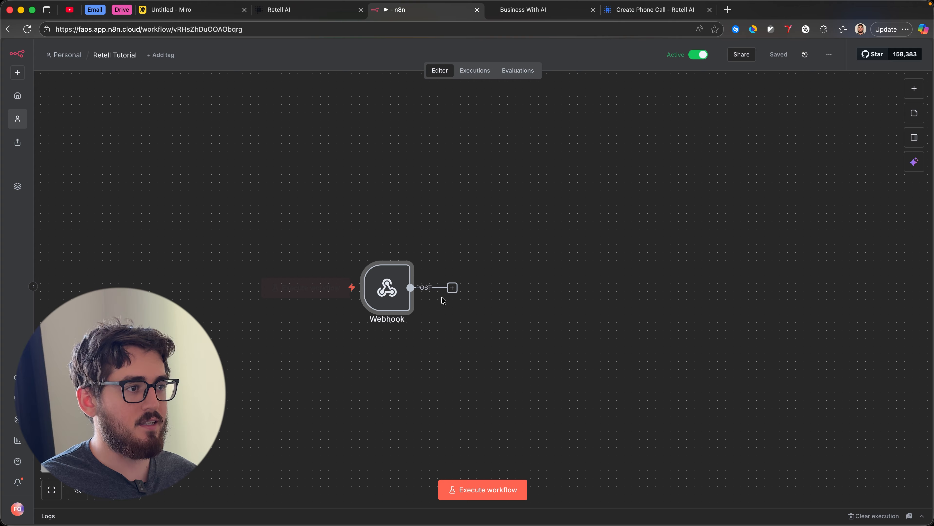
click(453, 287)
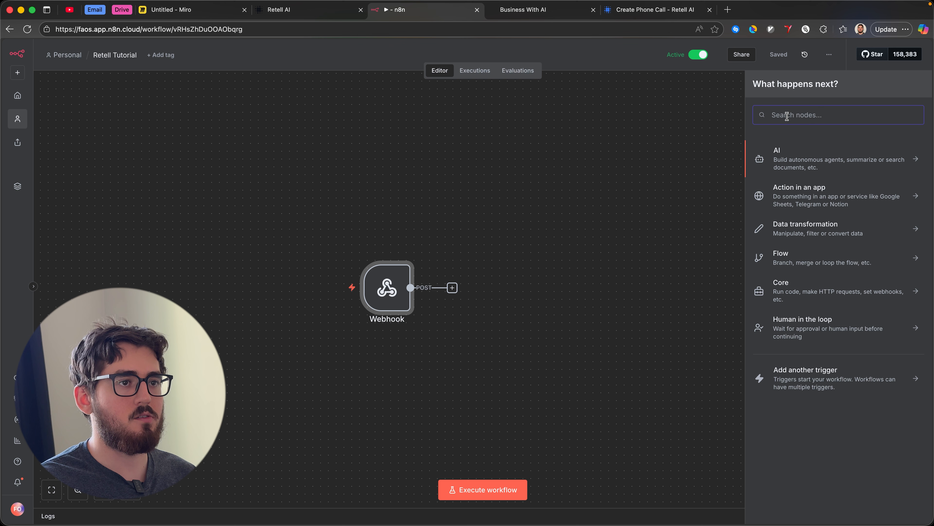
text(hihgl)
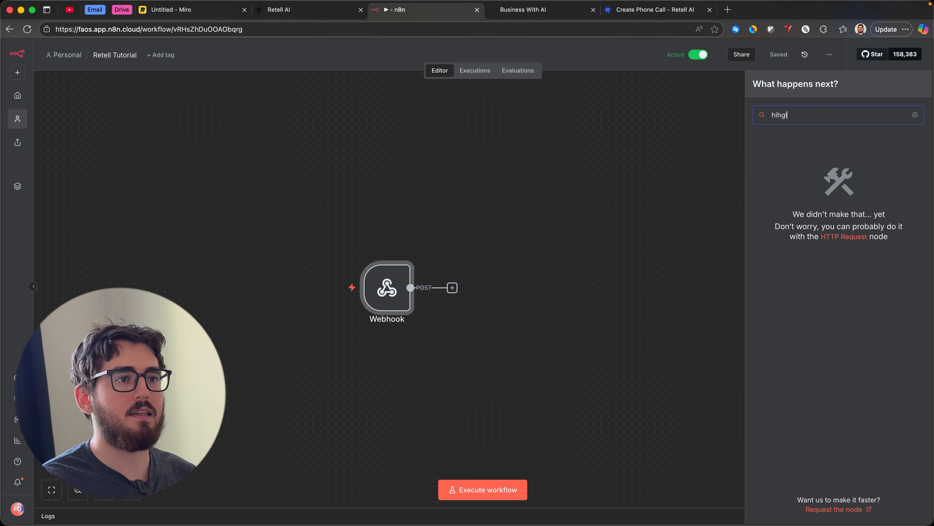
key(BackSpace)
key(BackSpace)
text(ghl)
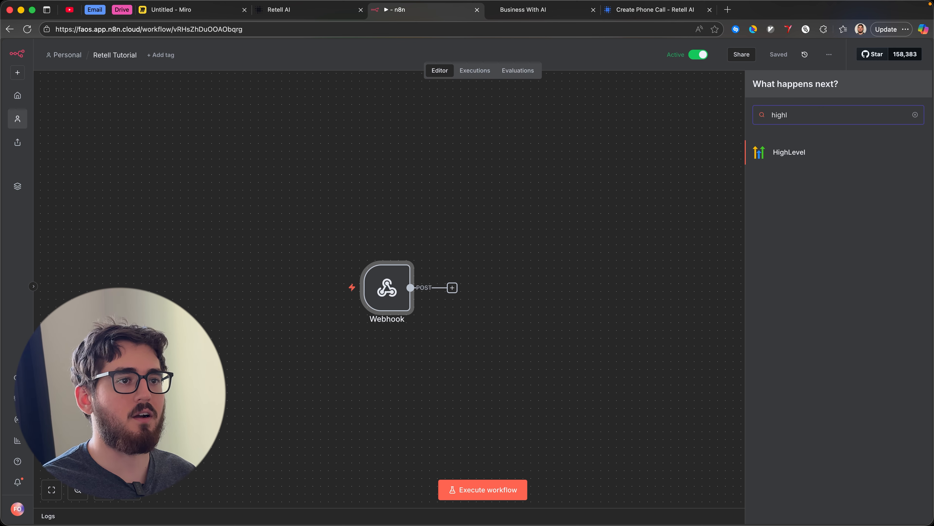
click(790, 151)
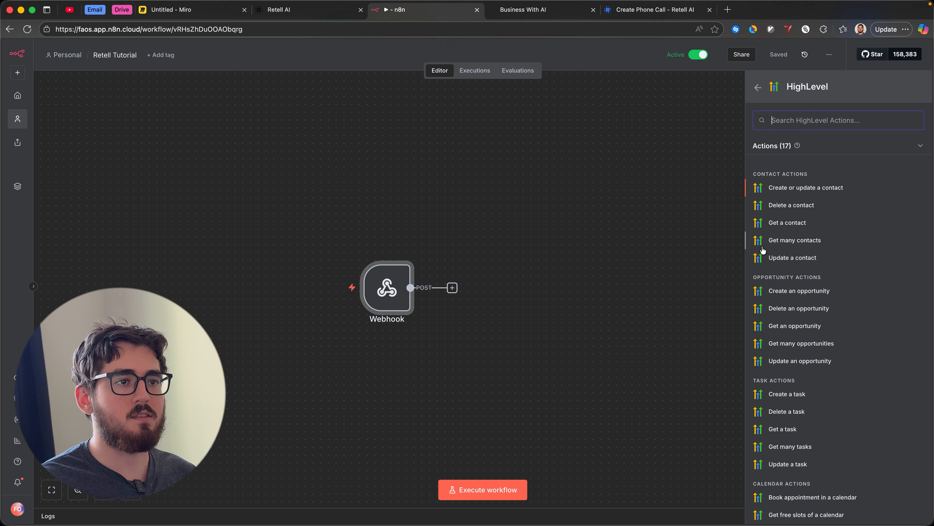
scroll(834, 263, down, 2)
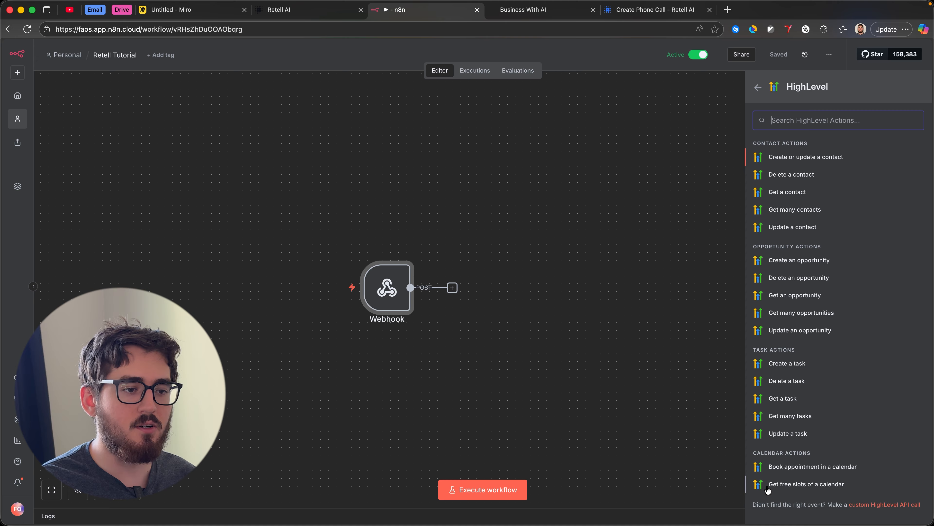
click(817, 485)
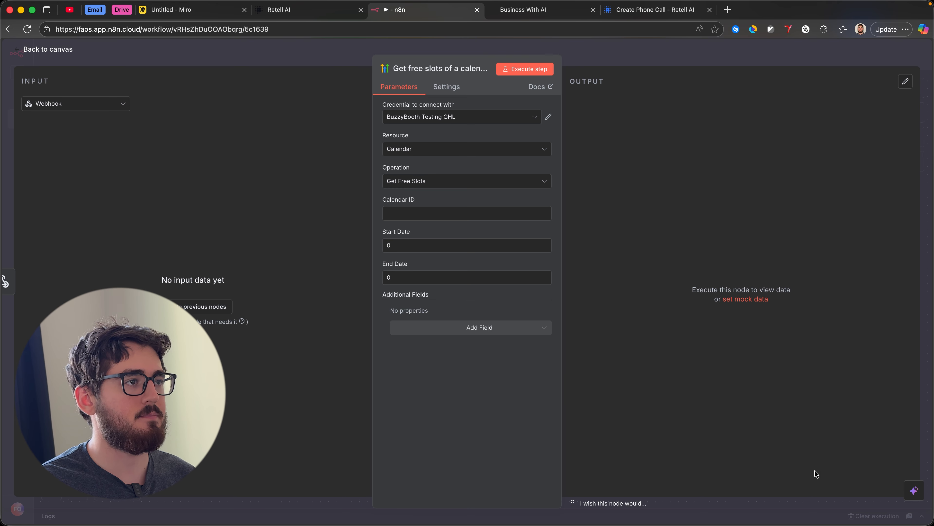
Set the HighLevel node's credential to Business With AI GHL and return to the canvas
click(428, 116)
click(454, 199)
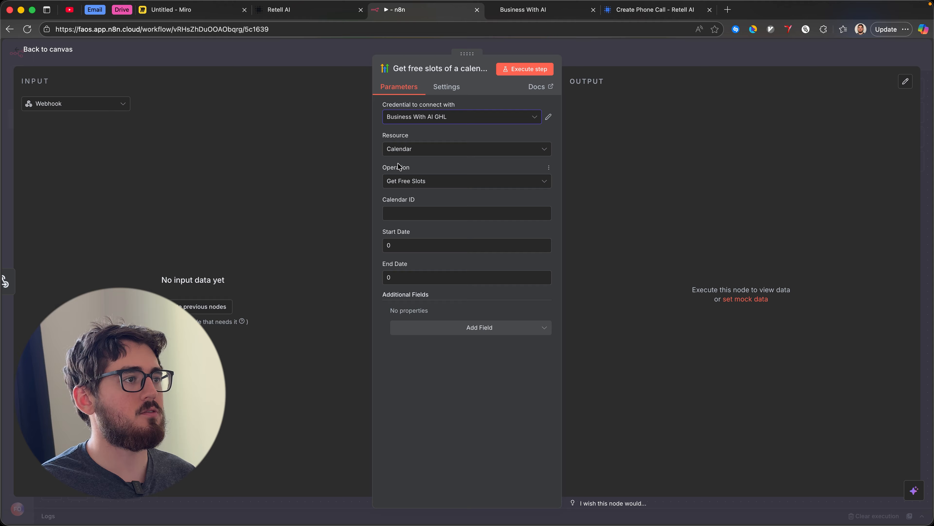
click(330, 67)
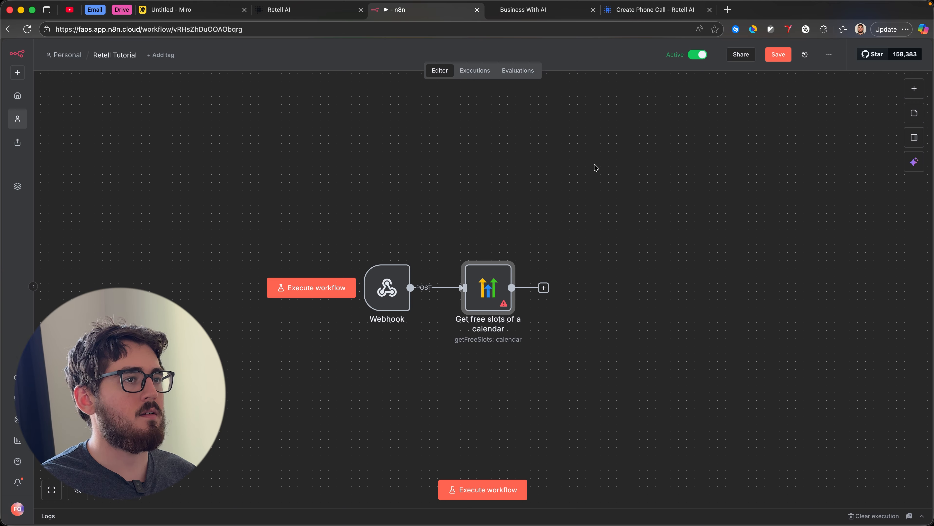
Delete the connection between the Webhook and free slots nodes, and move the free slots node slightly away from the Webhook
drag(641, 307, 618, 309)
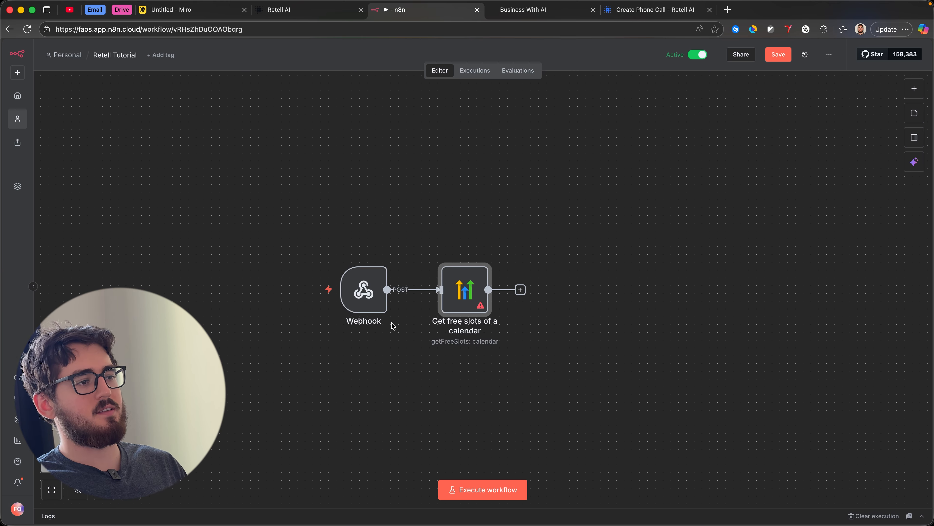
mouse_move(491, 303)
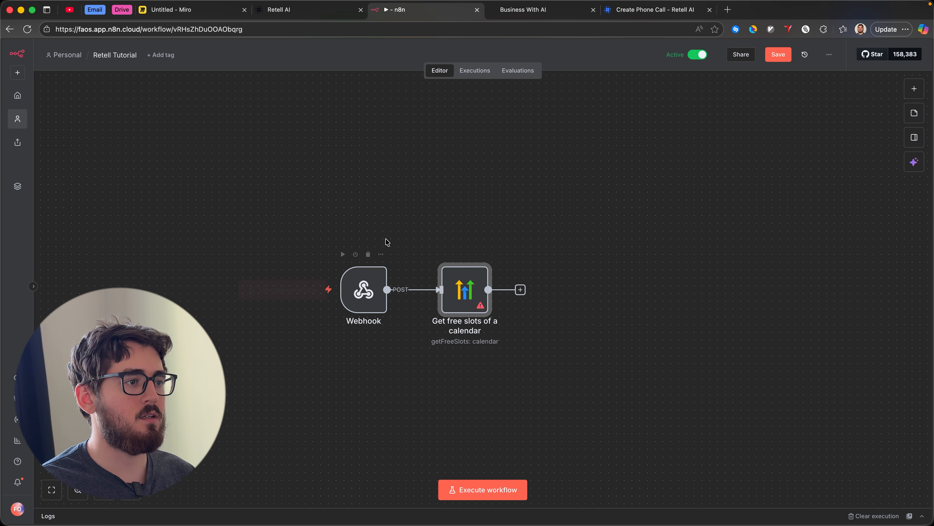
scroll(353, 232, right, 5)
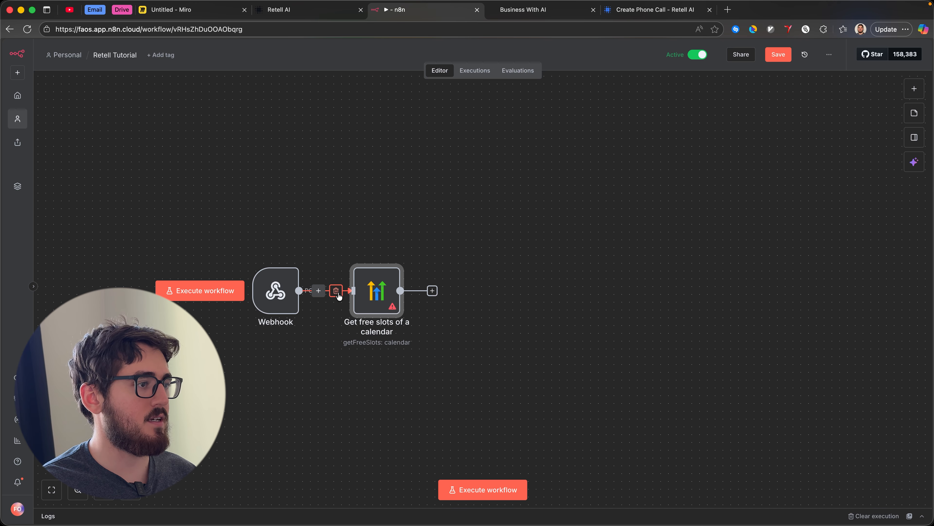
click(333, 291)
drag(369, 293, 400, 286)
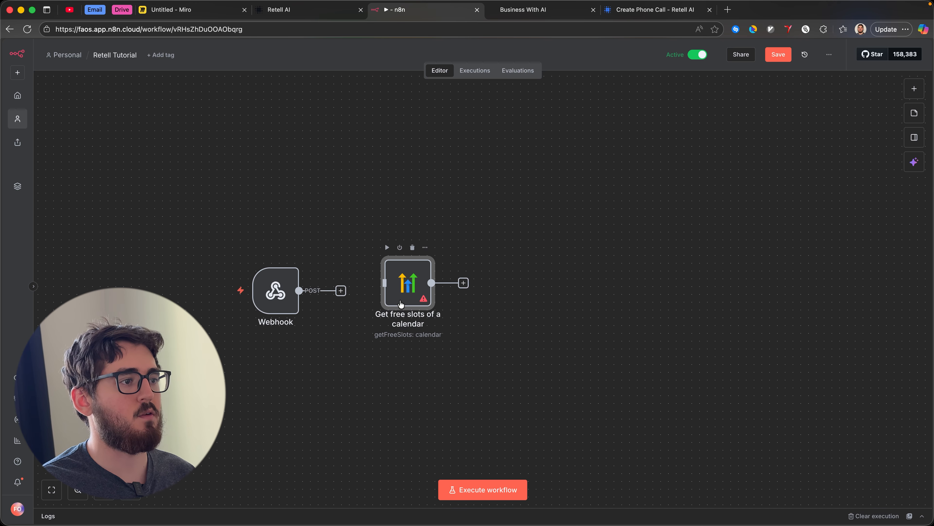
Copy the Discovery Call calendar's ID from GoHighLevel and paste it as the Calendar ID of the n8n free slots node
double_click(413, 280)
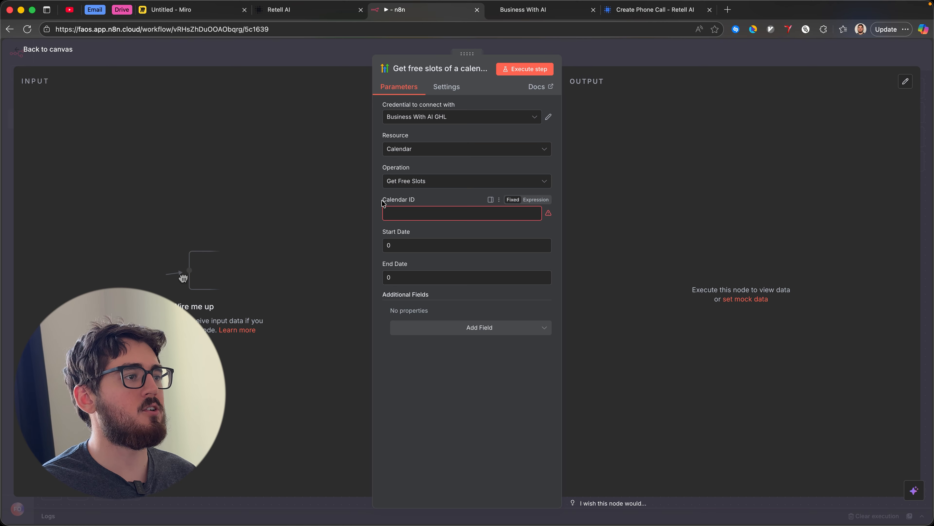
drag(383, 203, 414, 203)
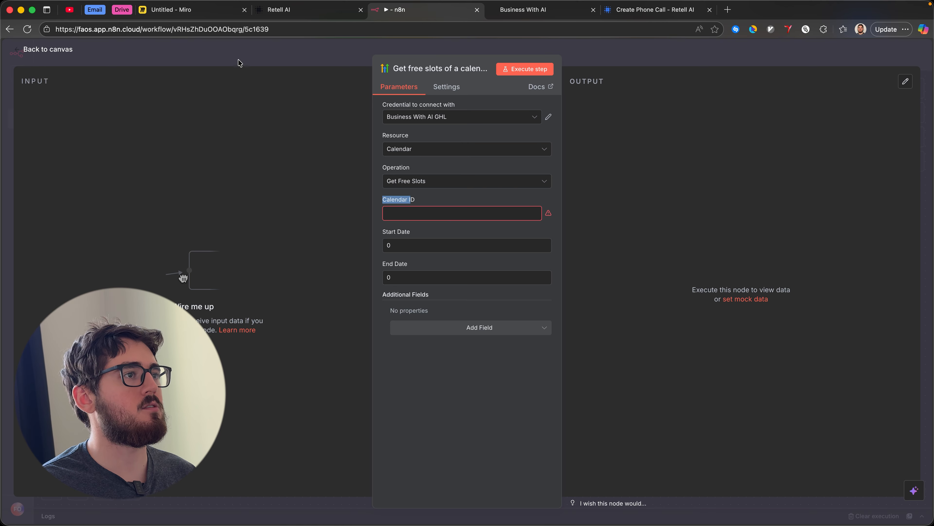
click(506, 15)
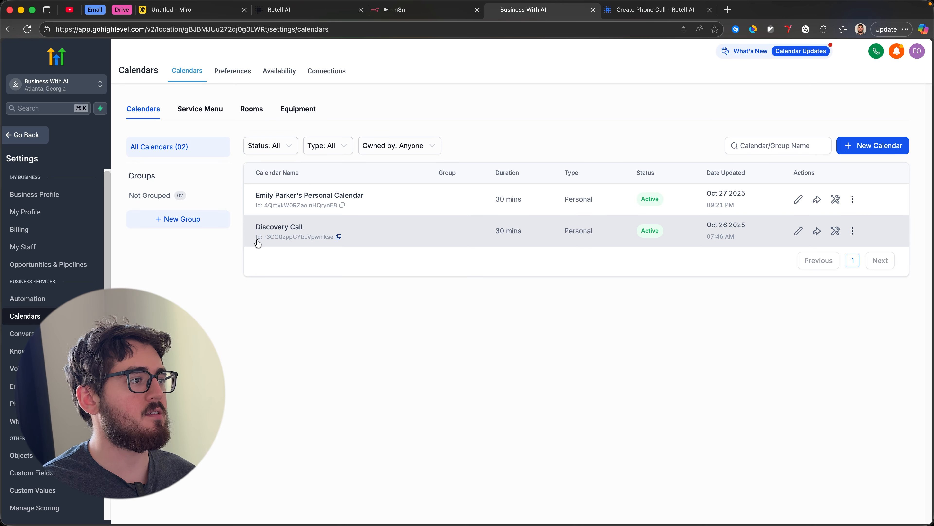
click(338, 237)
click(408, 12)
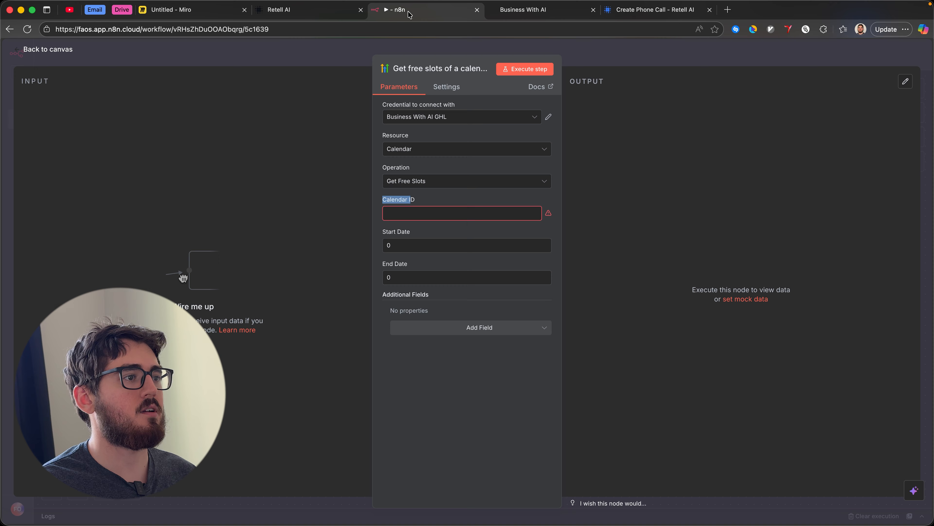
click(426, 213)
key(super+v)
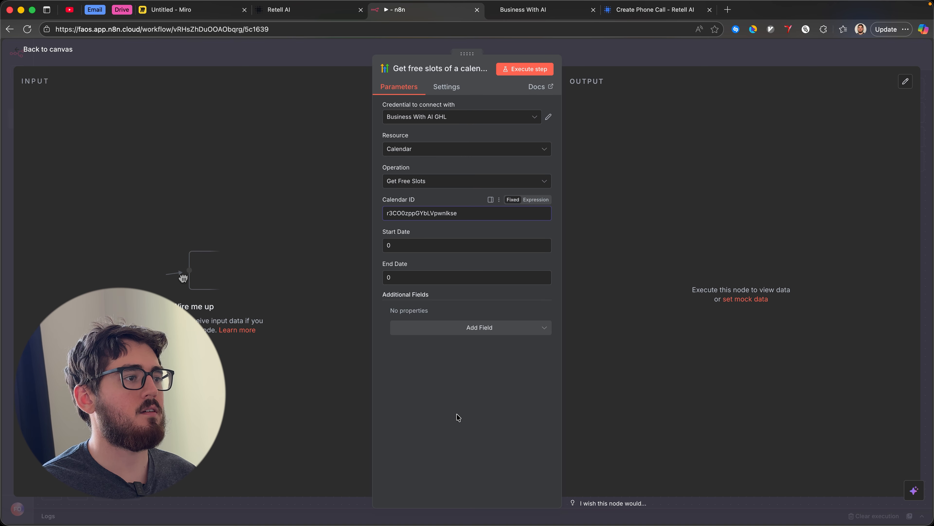
Execute the free slots node on its own and check its Start Date and End Date fields
click(531, 69)
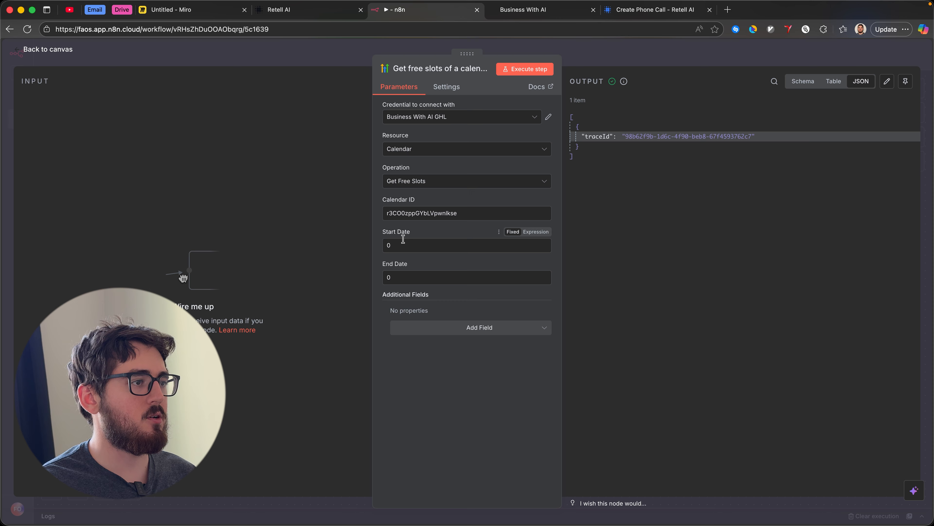
click(408, 243)
click(406, 278)
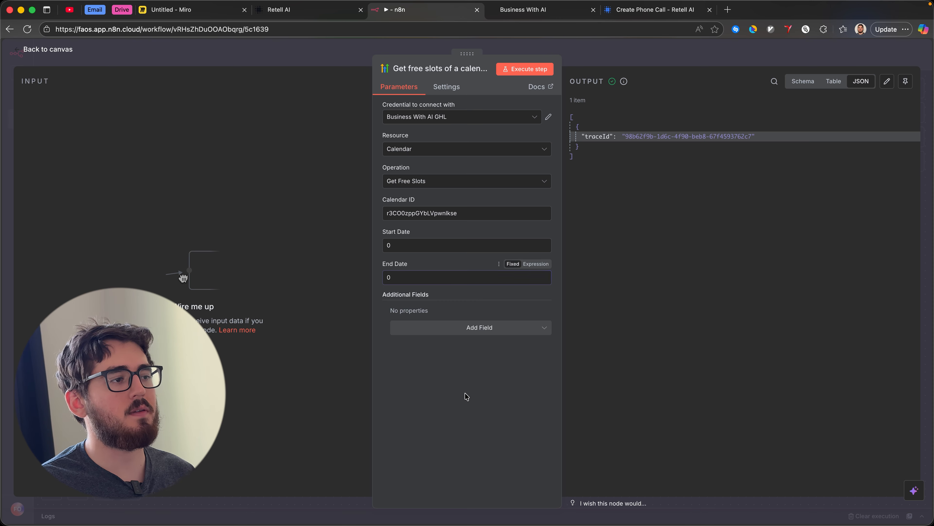
click(475, 393)
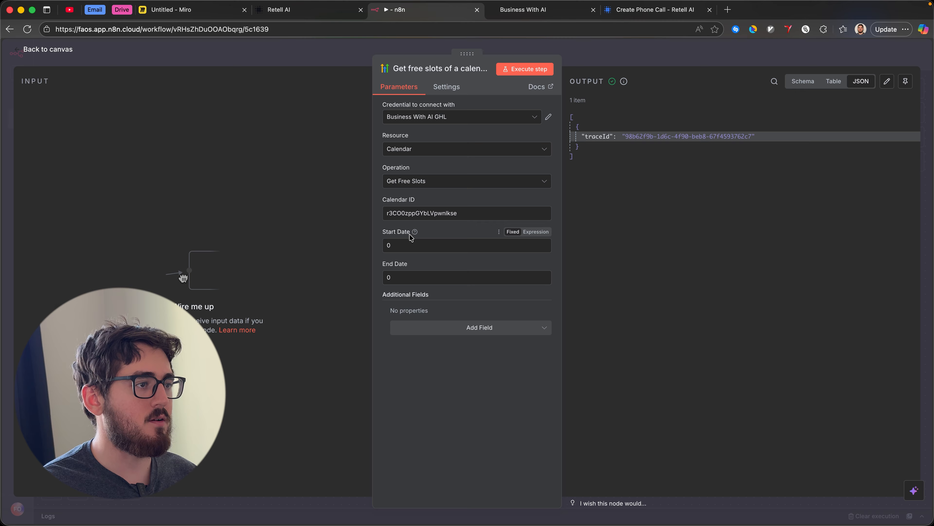
Read the Start Date field's help description and examine the format of its example value
mouse_move(417, 232)
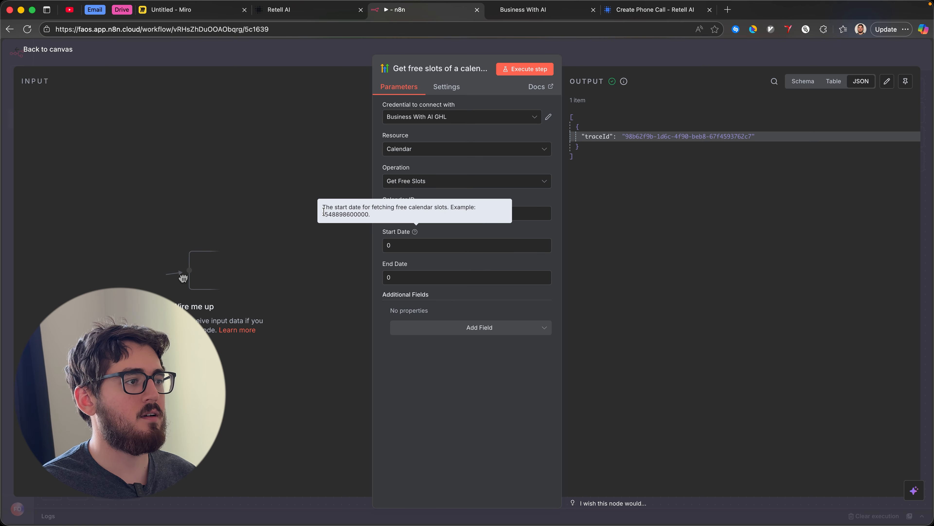
drag(326, 212, 365, 212)
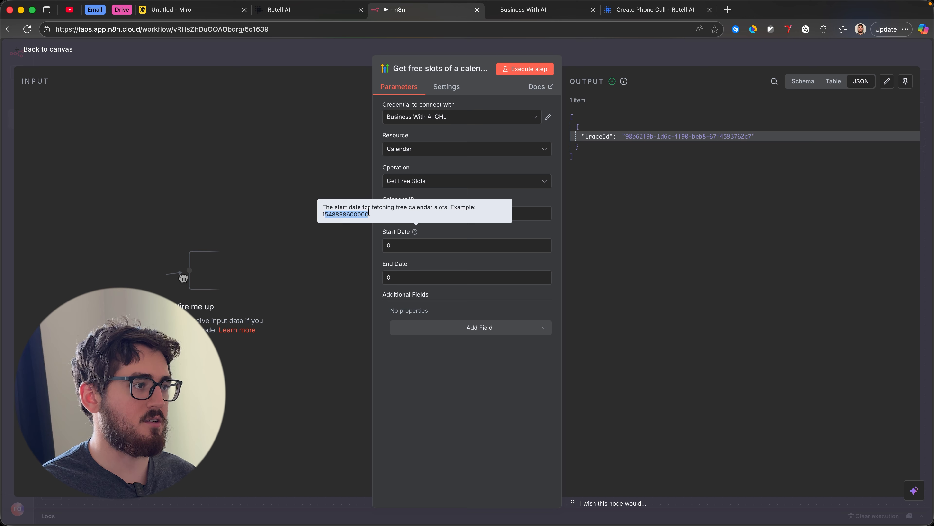
click(330, 213)
drag(326, 214, 367, 213)
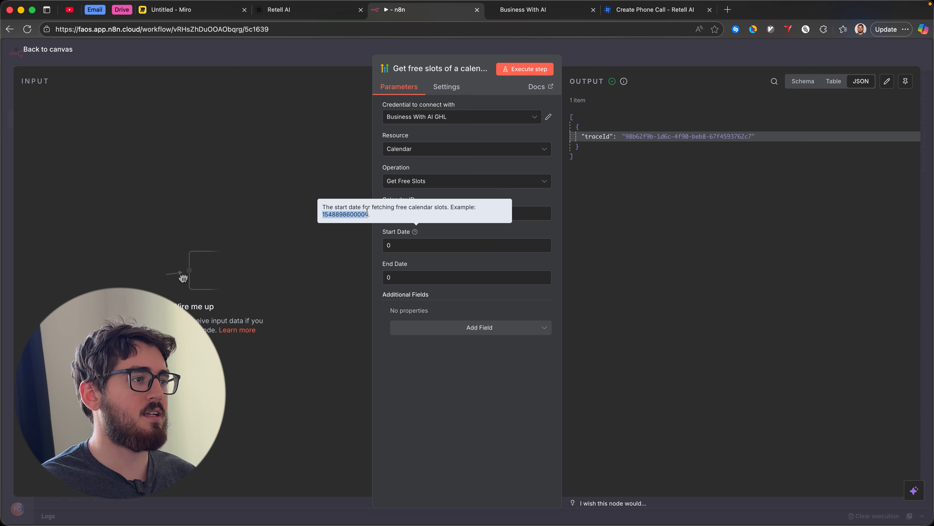
click(364, 211)
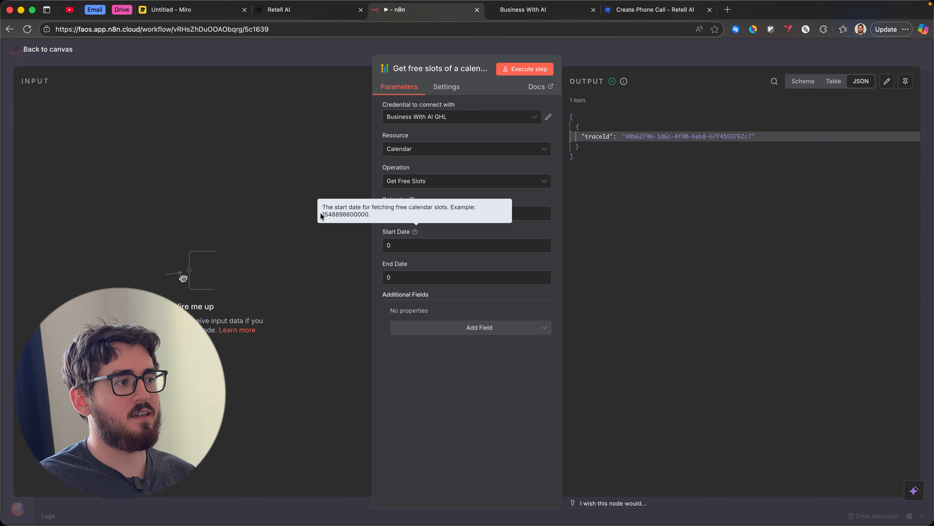
Switch the free slots node's Start Date field from a fixed value to an expression and clear its default value
drag(323, 215, 364, 216)
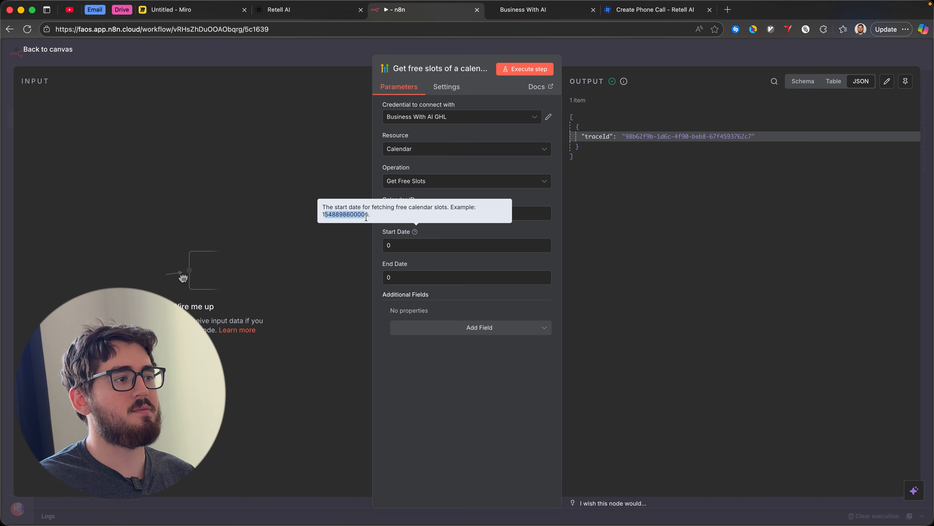
click(413, 247)
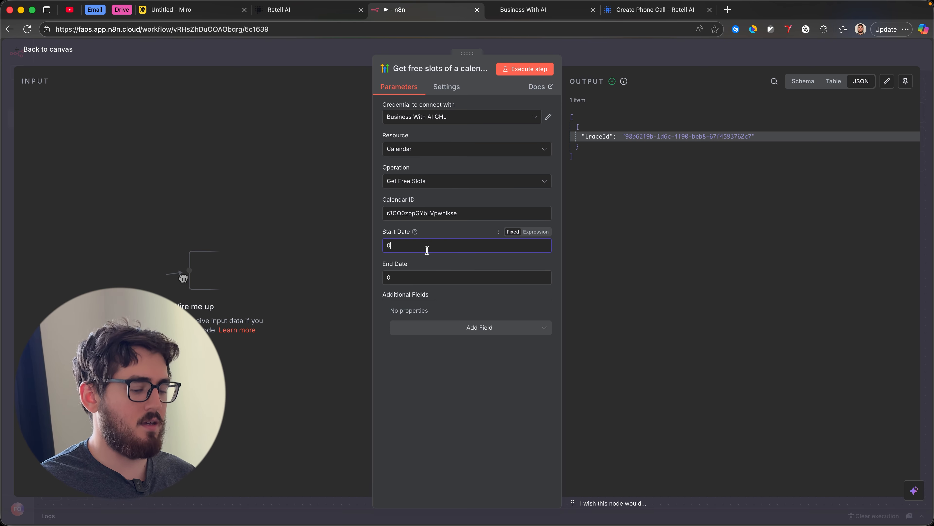
click(539, 232)
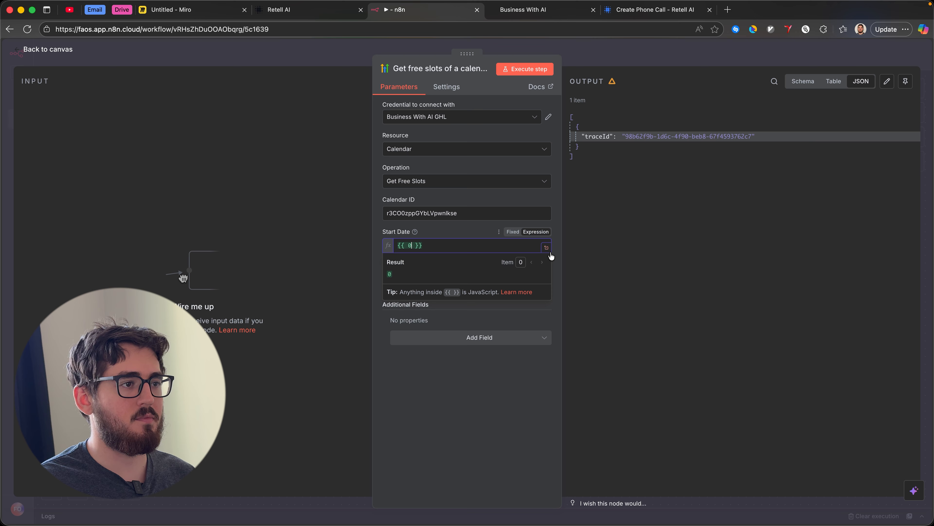
key(BackSpace)
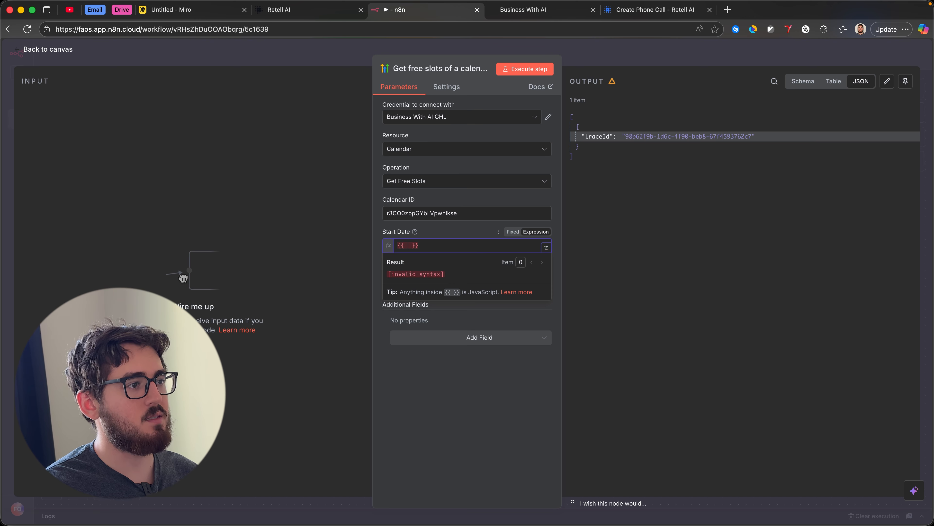
text(new Date())
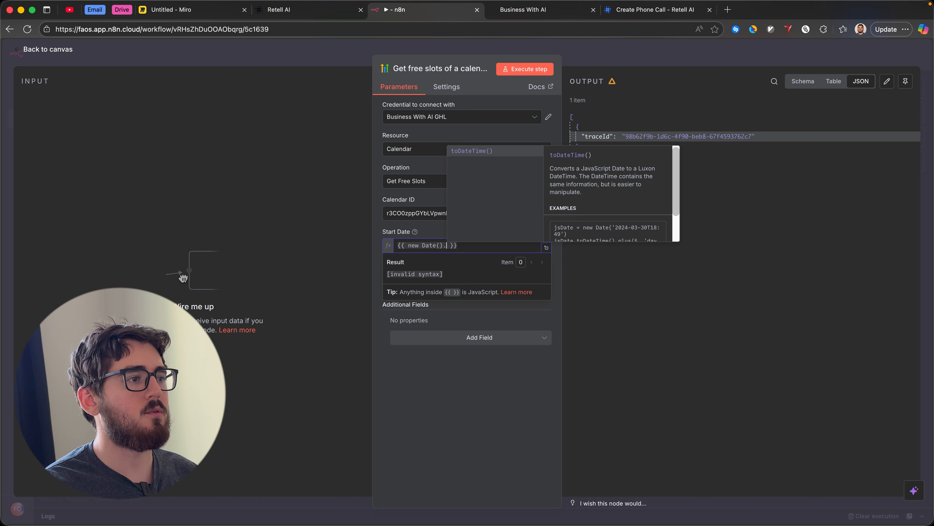
text(.utc)
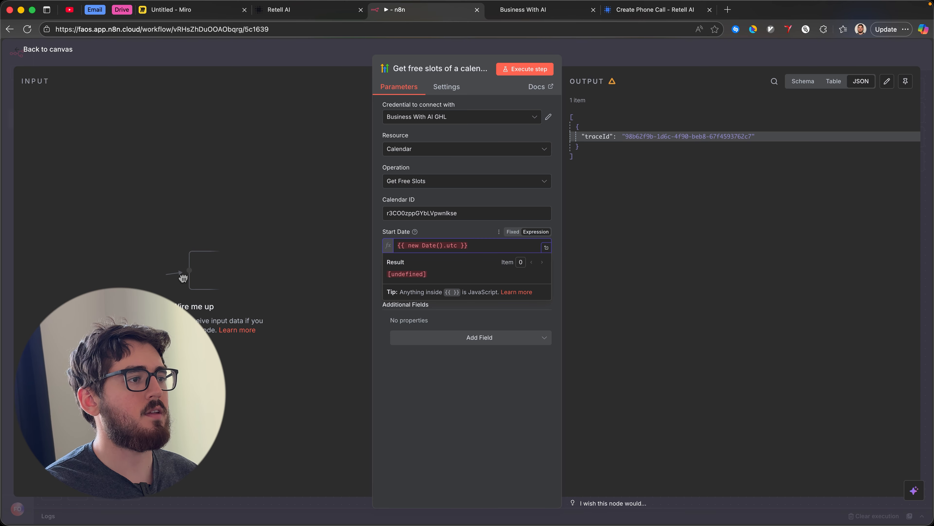
key(alt+BackSpace)
key(alt+BackSpace)
key(alt+BackSpace)
key(alt+BackSpace)
Set the Start Date expression to DateTime.now().toMillis()
text(Date)
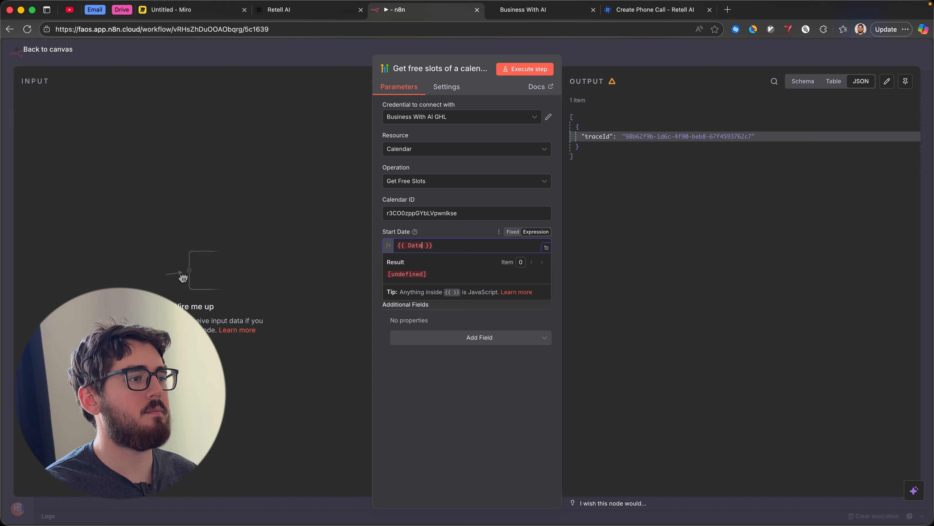
text(Time.n)
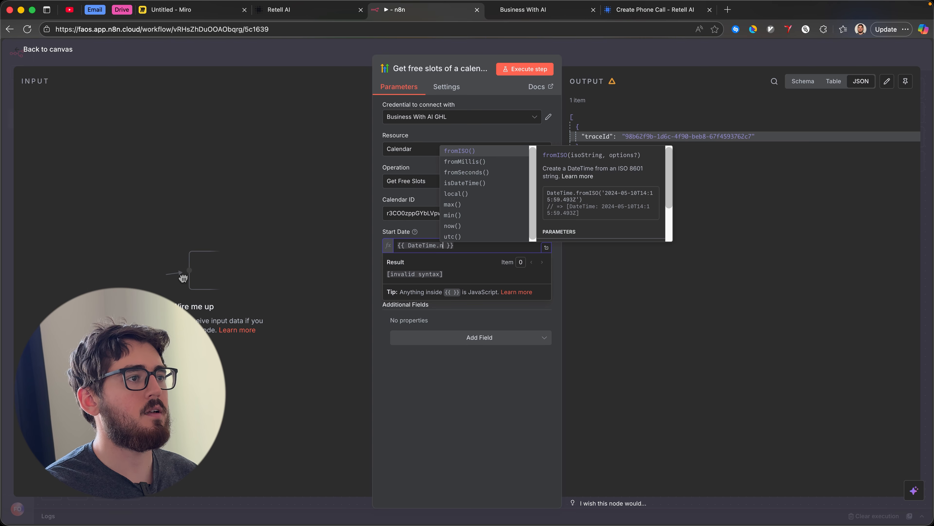
text(ow().)
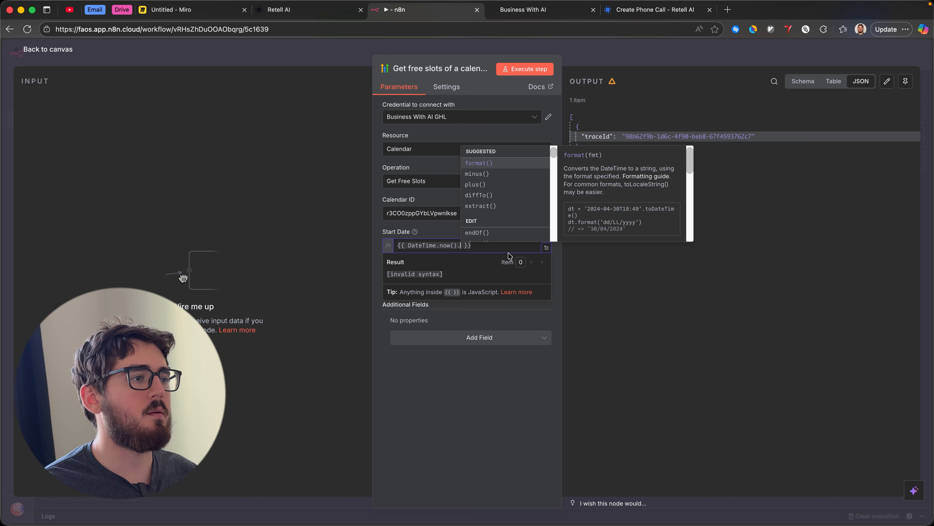
scroll(522, 230, down, 5)
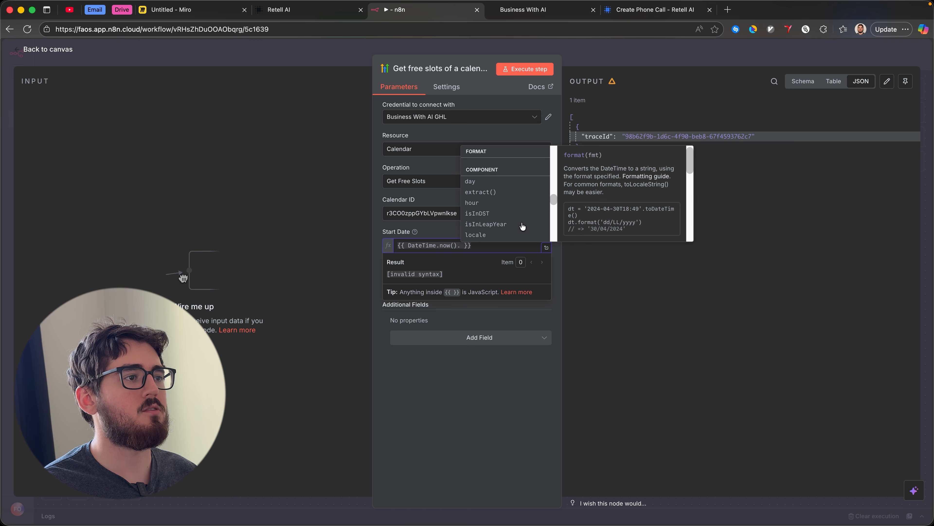
text(mil)
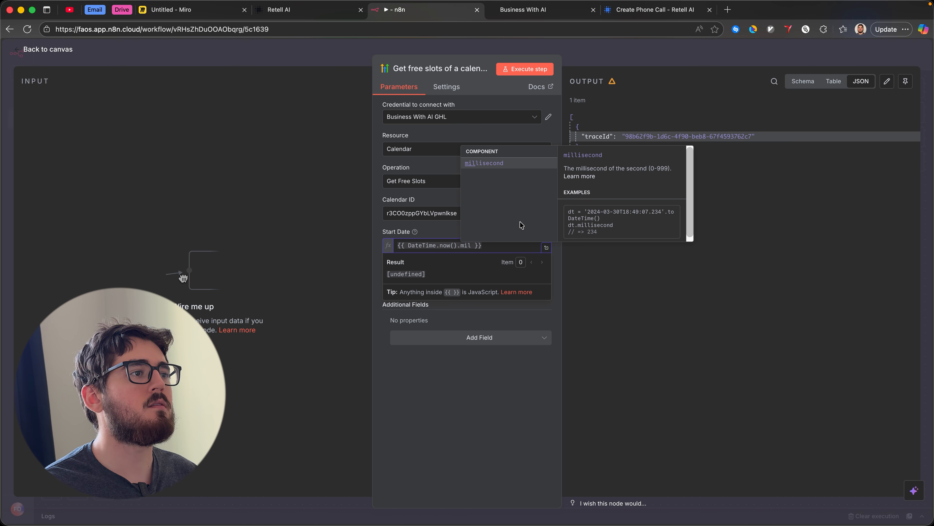
key(BackSpace)
key(BackSpace)
key(BackSpace)
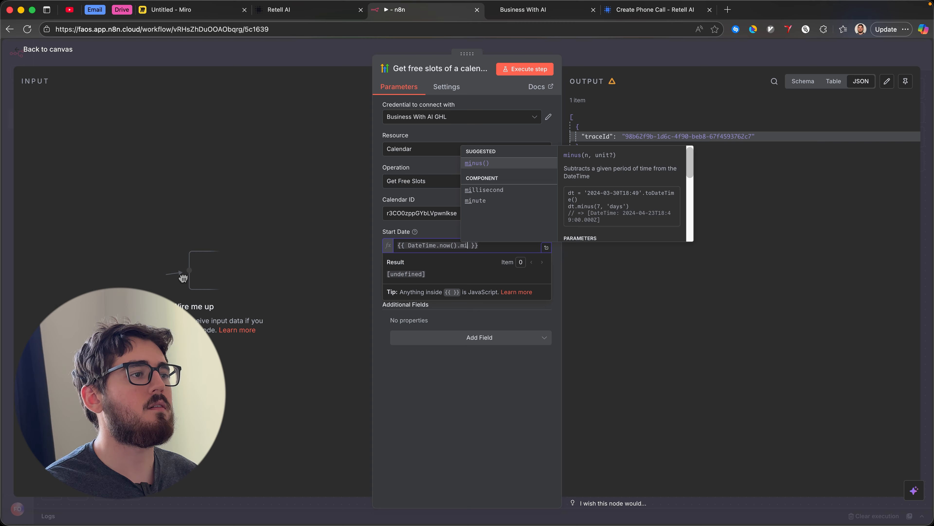
scroll(489, 180, down, 3)
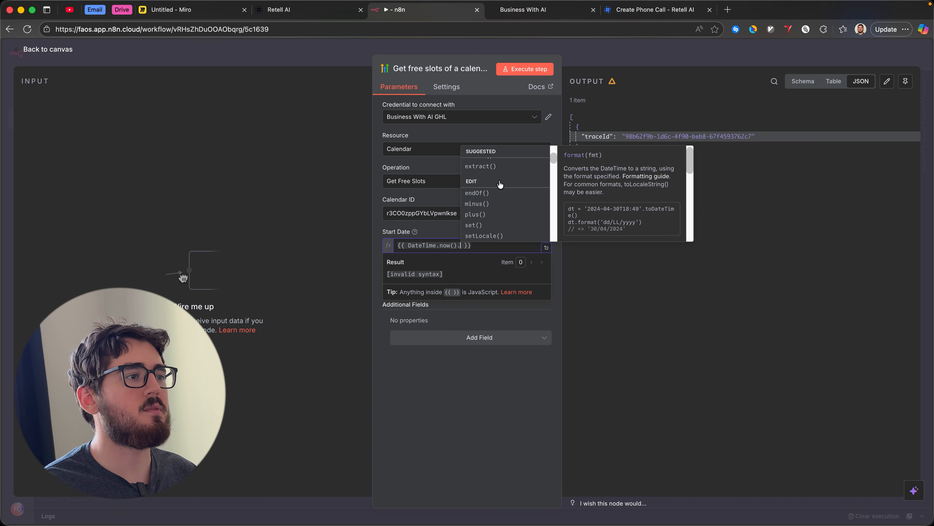
scroll(506, 187, down, 5)
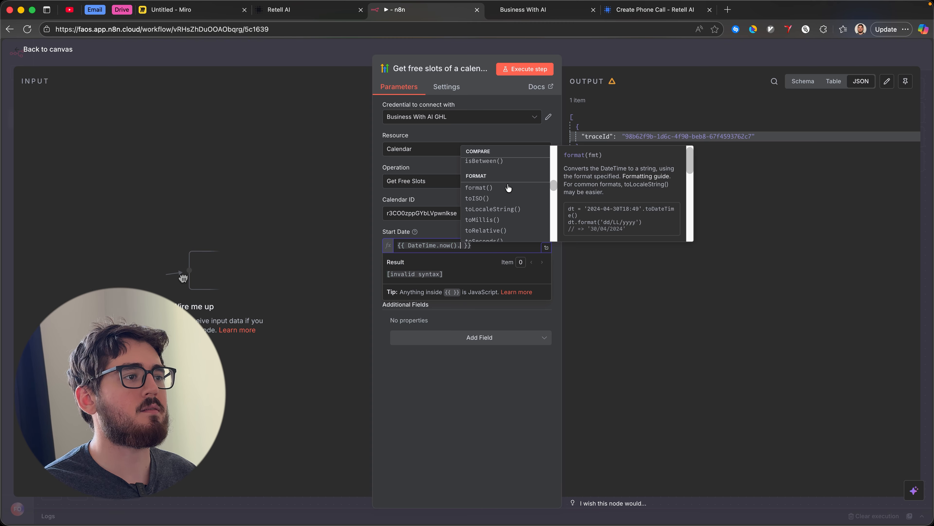
click(483, 209)
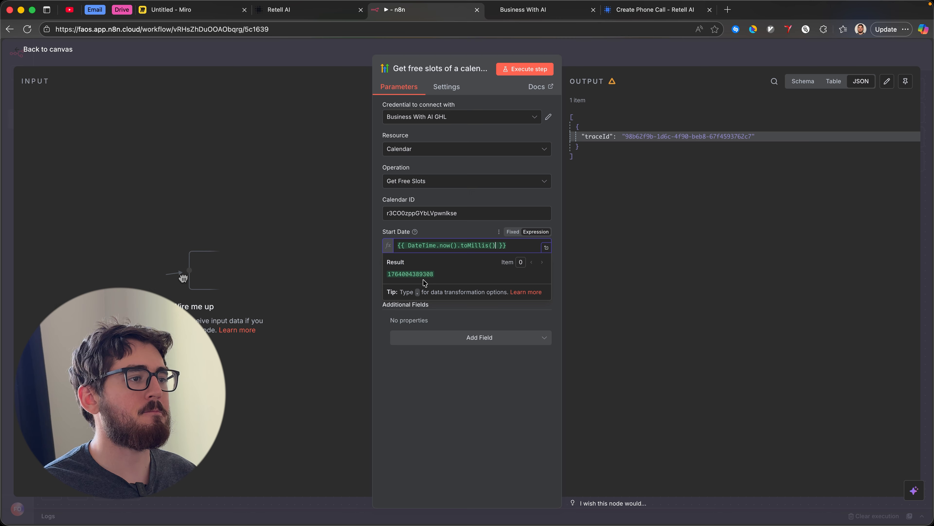
mouse_move(491, 247)
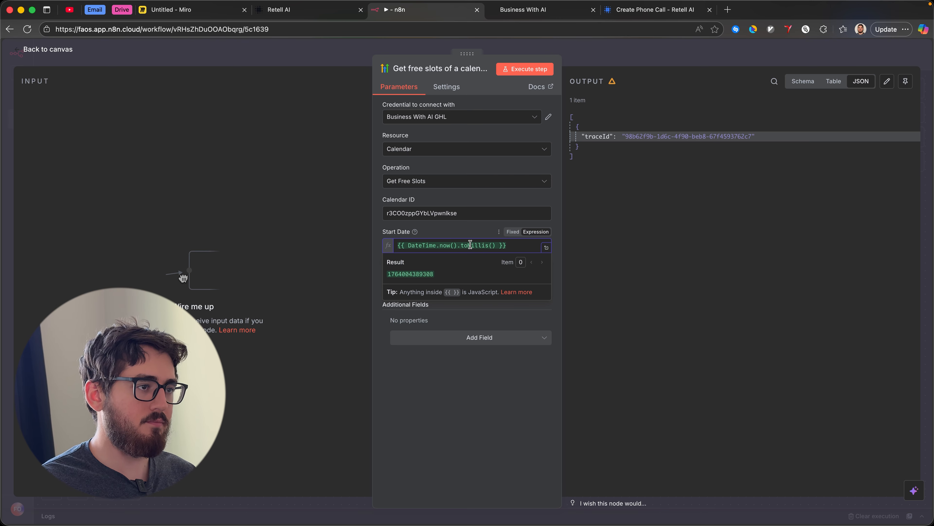
drag(518, 245, 364, 243)
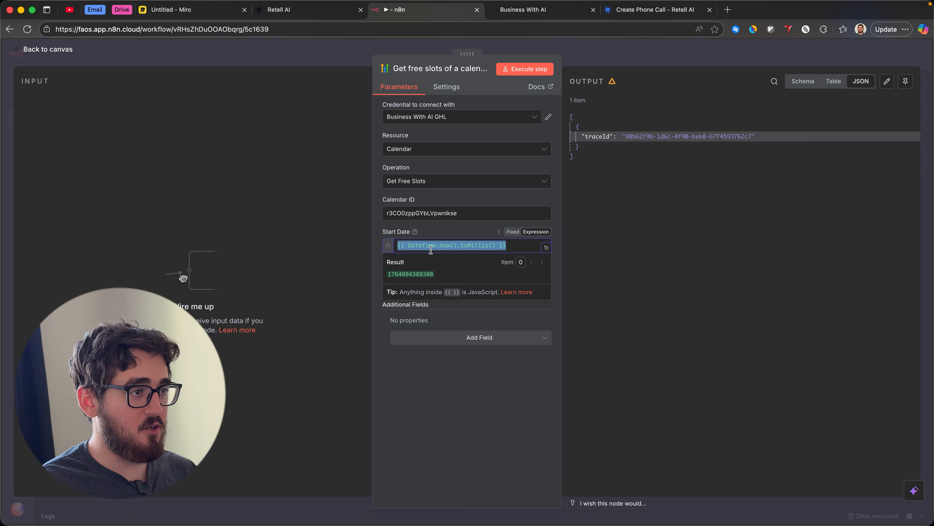
click(499, 397)
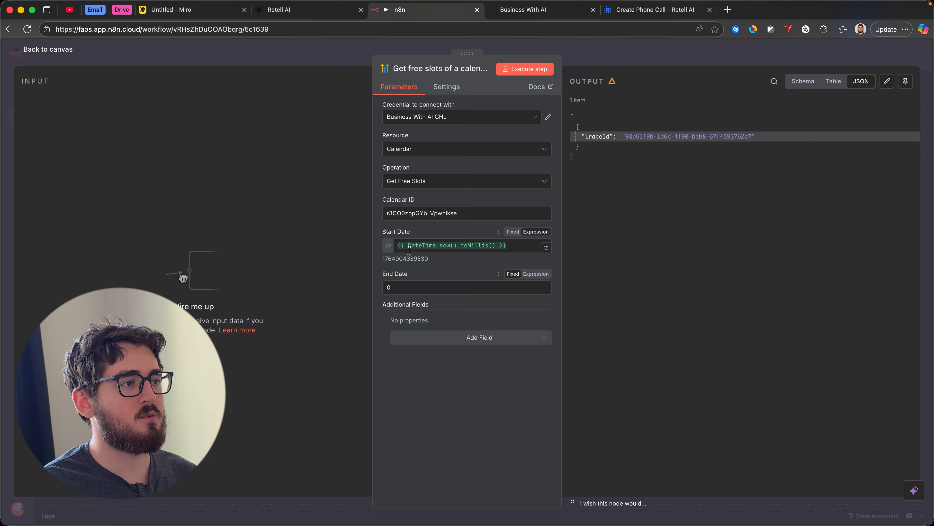
Copy the whole Start Date expression into the End Date field
drag(517, 246, 375, 237)
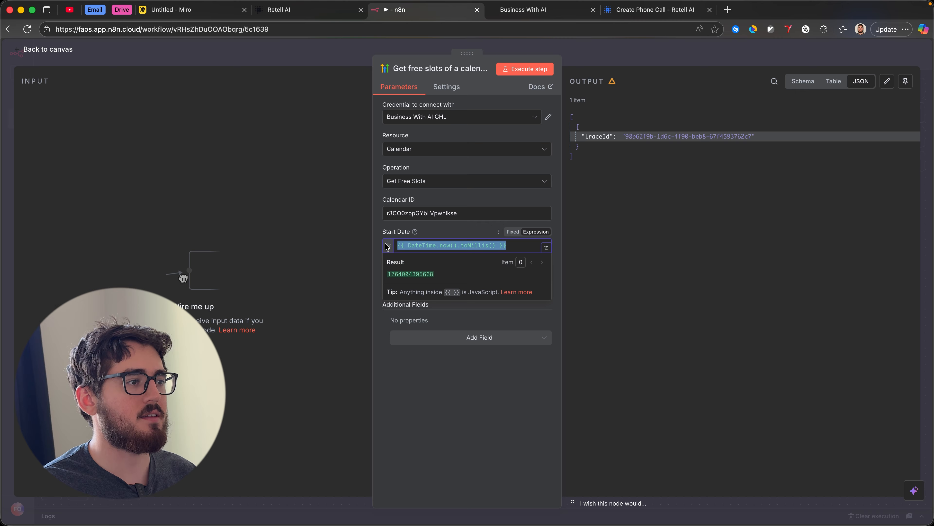
key(super+c)
click(425, 288)
key(super+v)
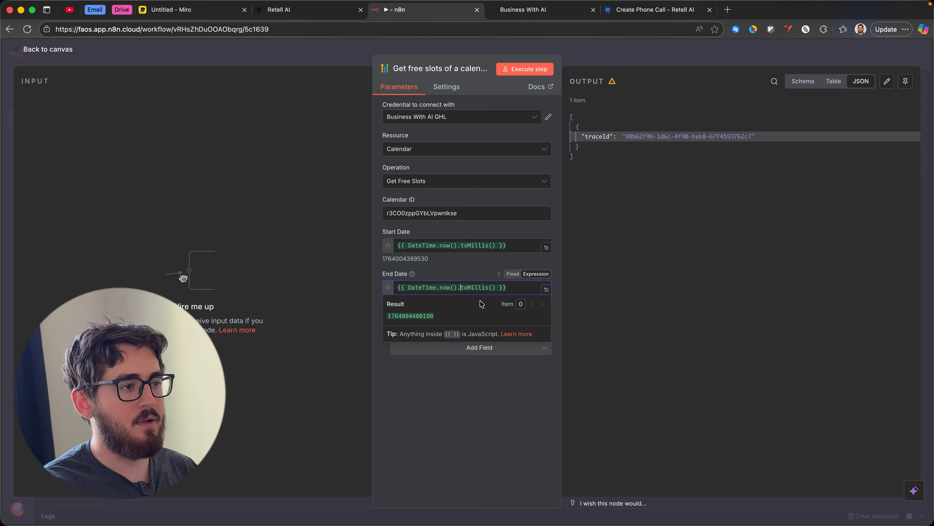
Extend the End Date expression by one week so it reads DateTime.now().plus(1, 'week').toMillis()
text(p)
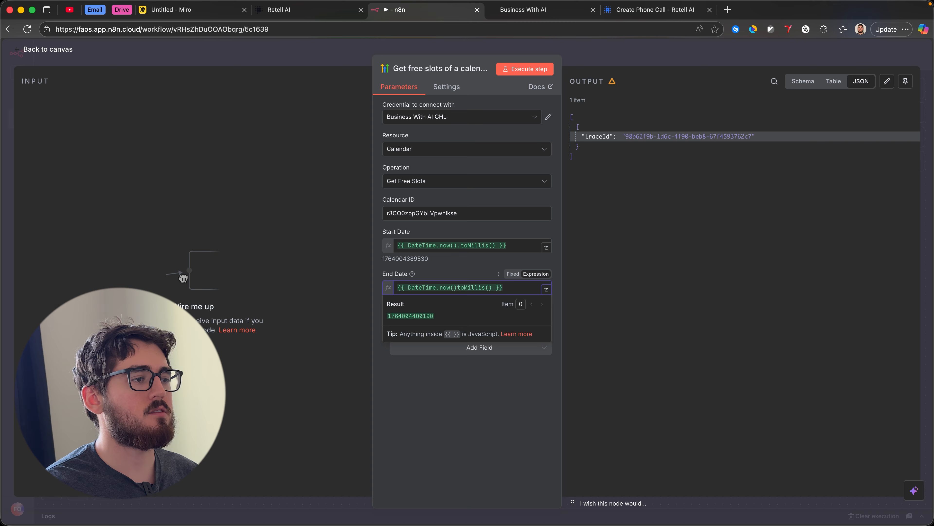
text(lus()
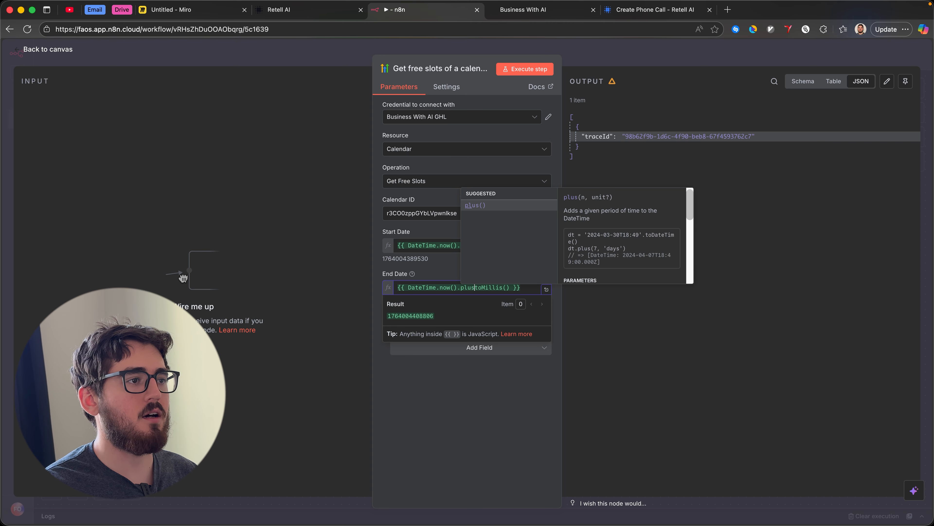
text(1, 'week')
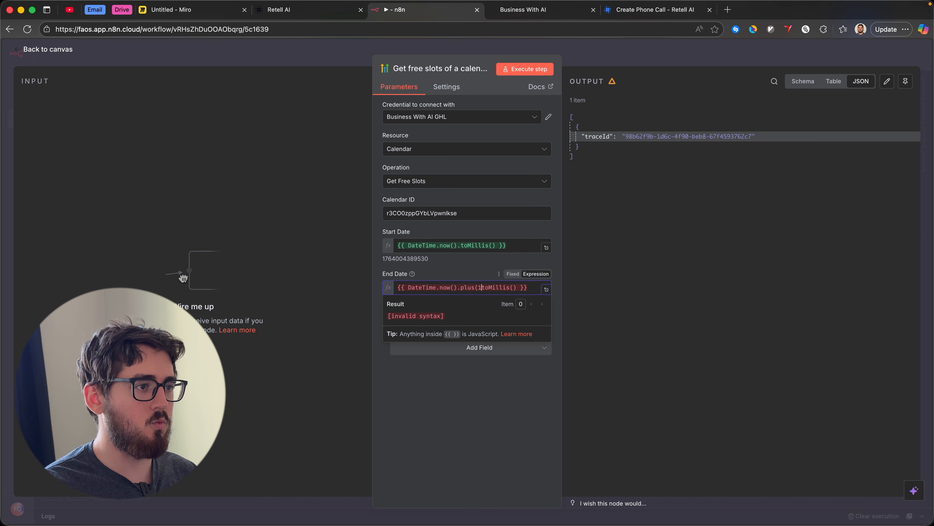
text().)
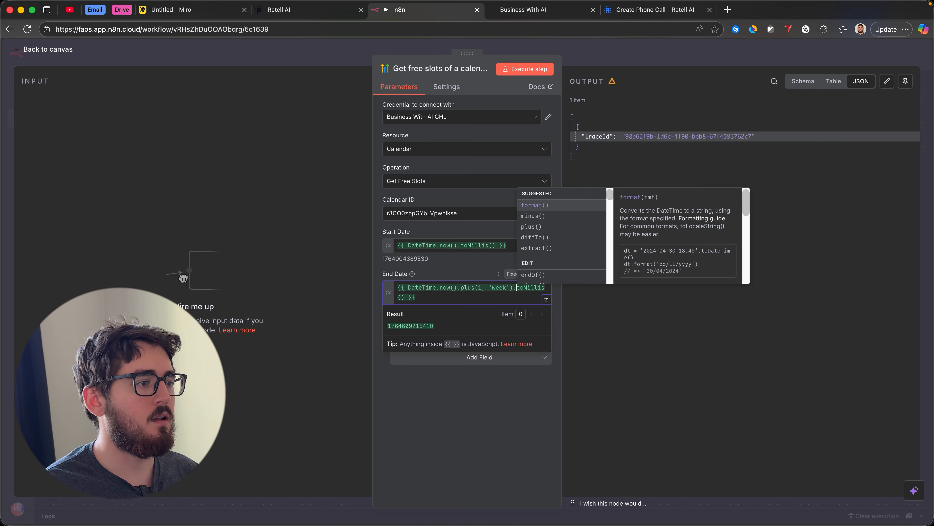
click(434, 435)
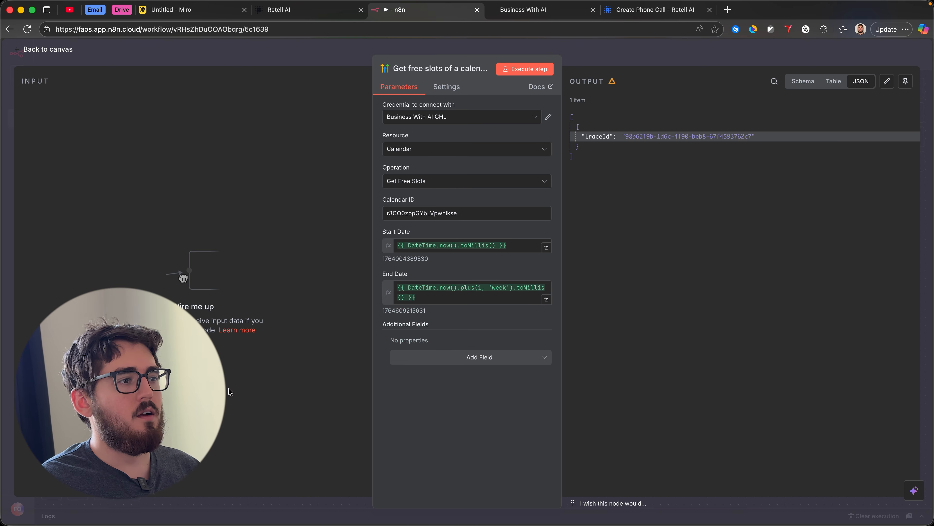
Execute the free slots node, look through the returned slots per date, and return to the canvas
click(526, 73)
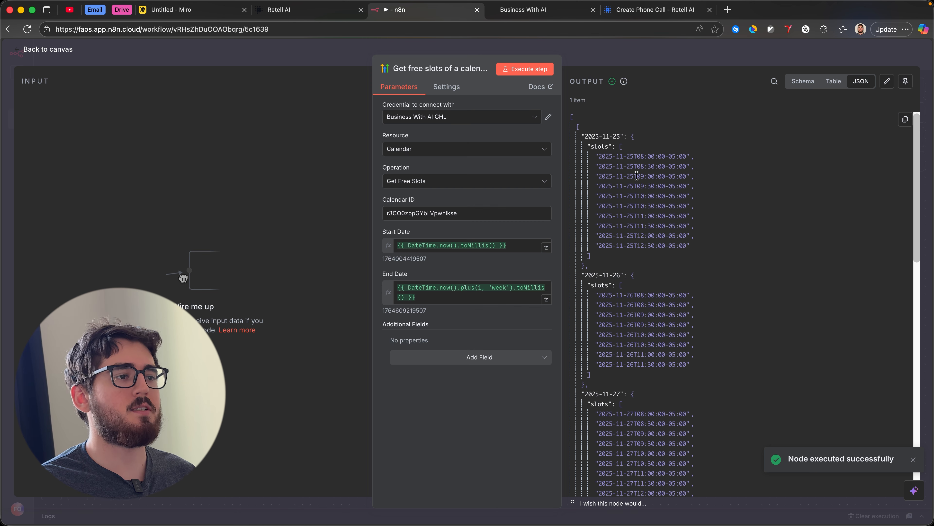
scroll(637, 176, down, 5)
scroll(649, 177, up, 5)
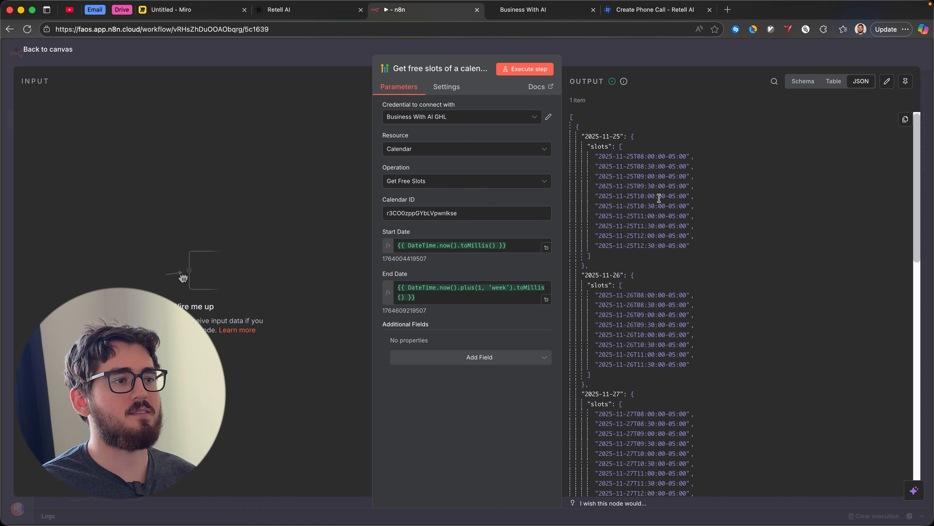
click(612, 61)
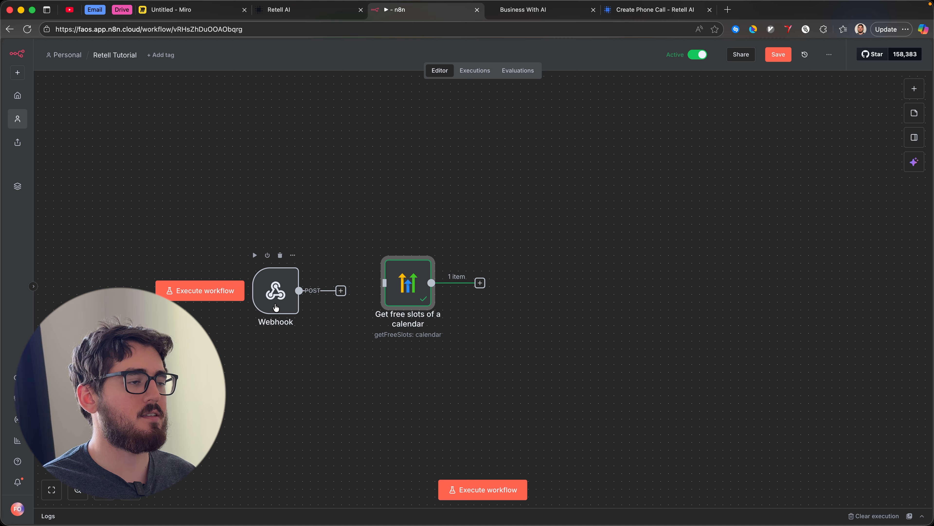
Save the workflow and line up the Webhook node level with the free slots node on the canvas
drag(276, 308, 283, 290)
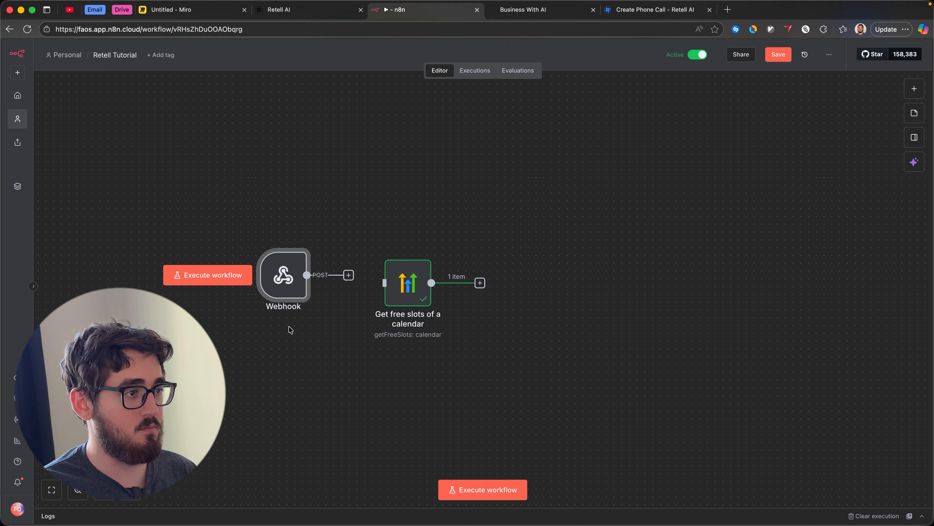
double_click(396, 289)
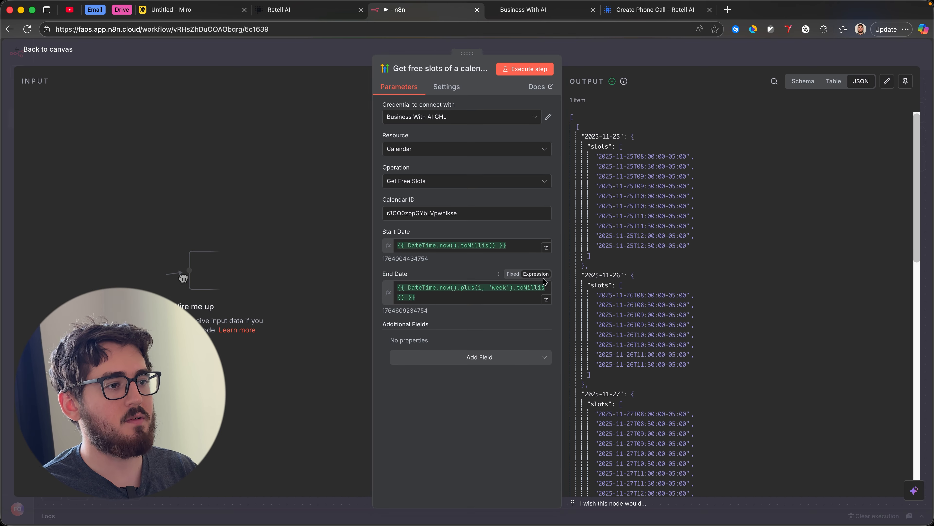
click(309, 53)
click(774, 55)
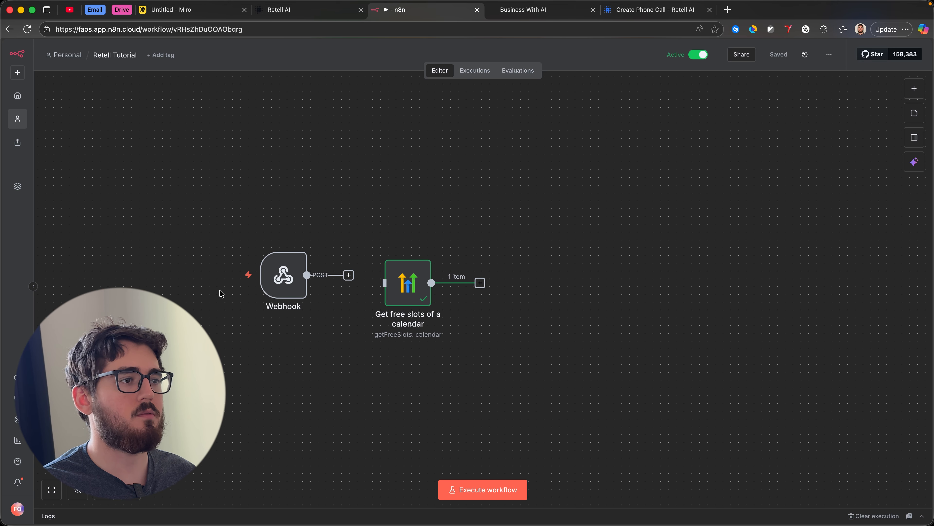
mouse_move(275, 277)
mouse_down()
mouse_move(267, 294)
mouse_move(275, 288)
mouse_up()
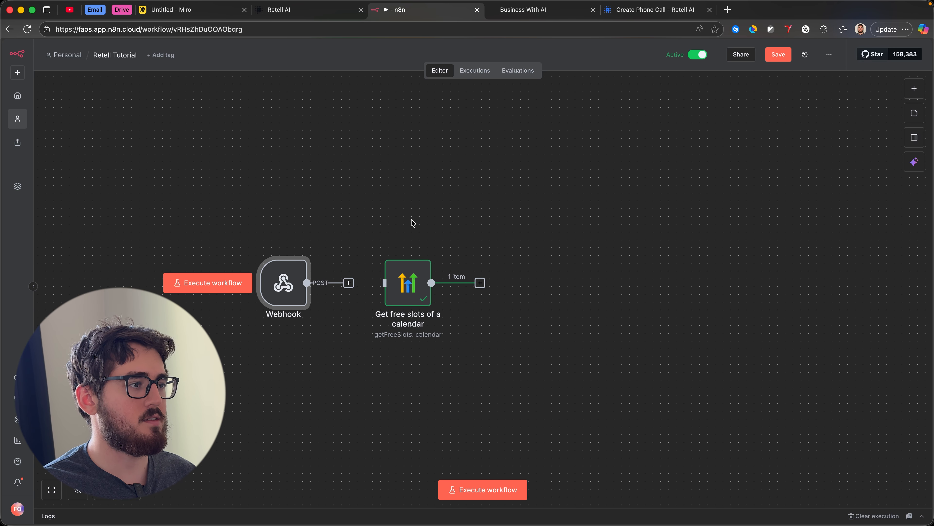
Add an OpenAI Message a model node to the workflow, connected after the Webhook node, and return to the canvas
drag(323, 260, 378, 229)
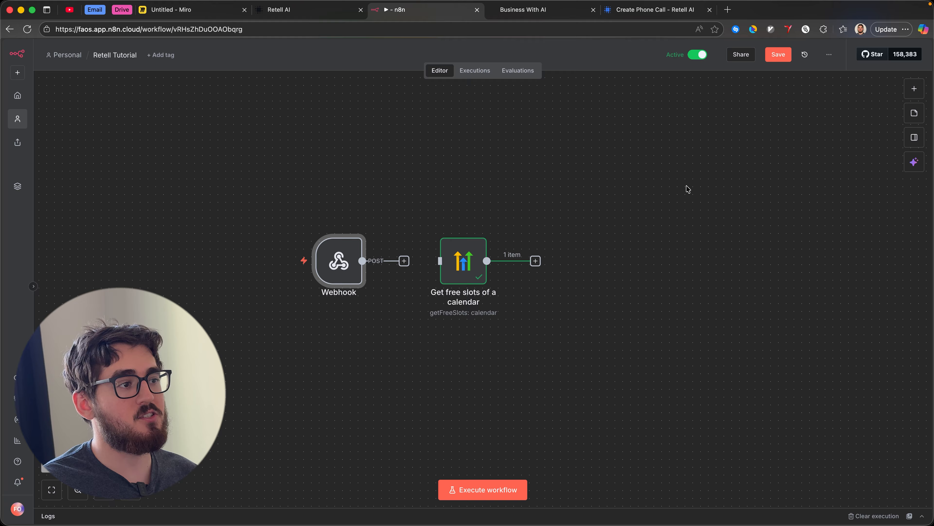
click(914, 88)
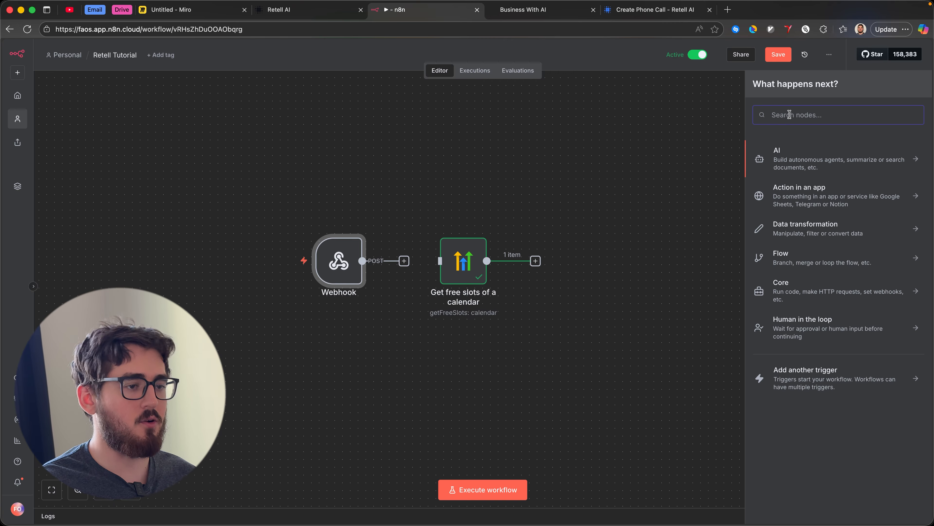
text(openai)
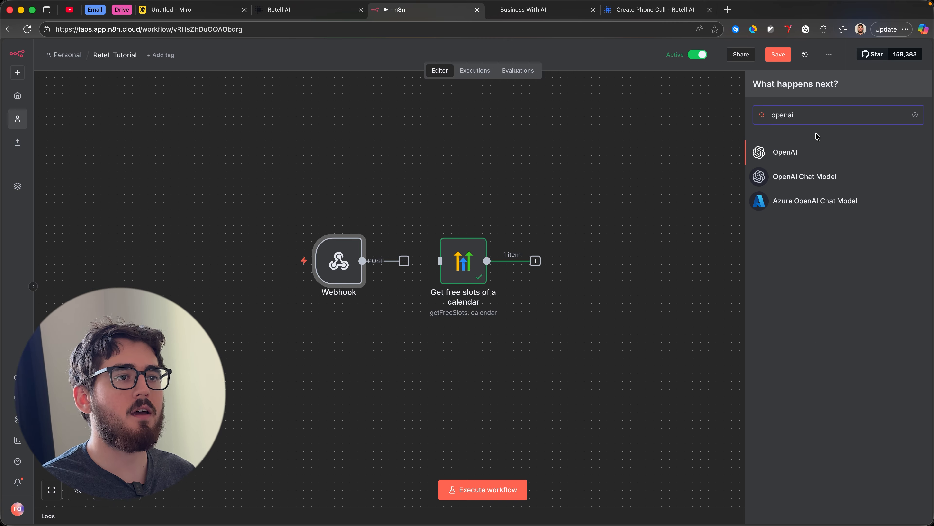
click(813, 147)
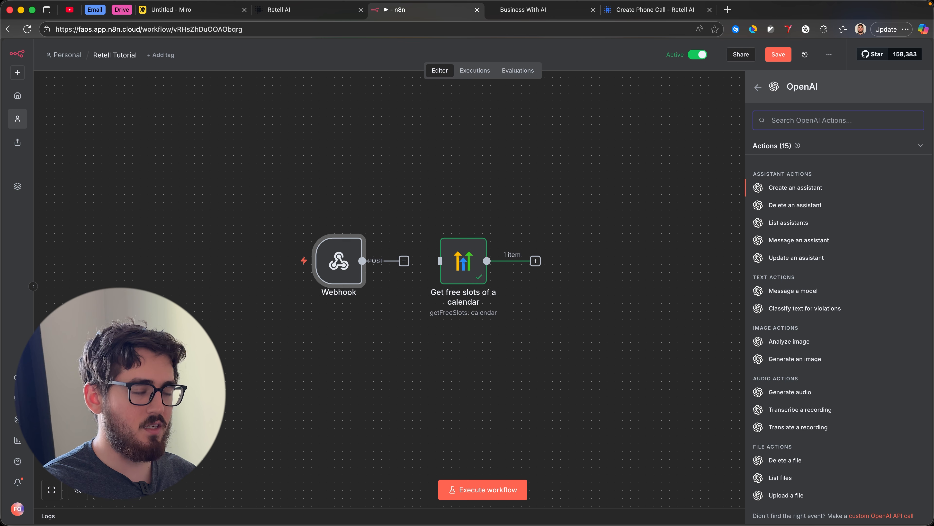
text(message)
click(794, 173)
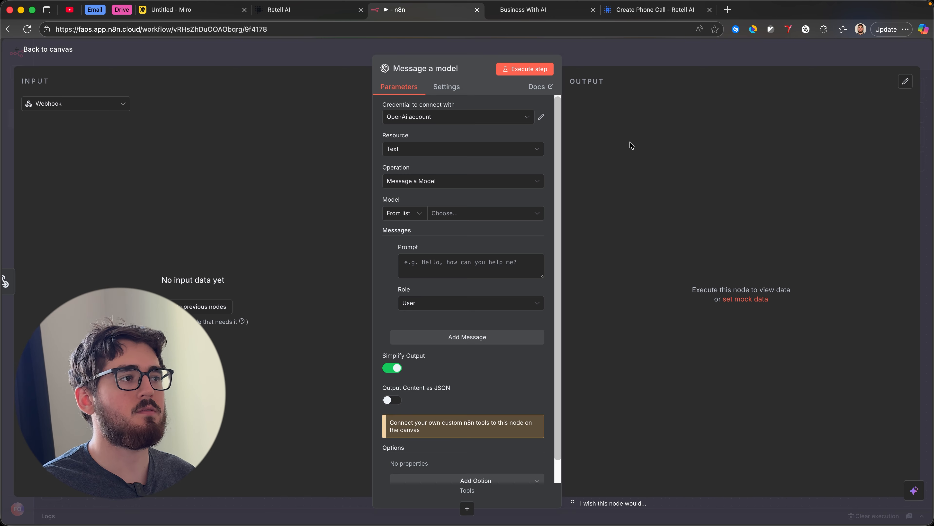
click(311, 67)
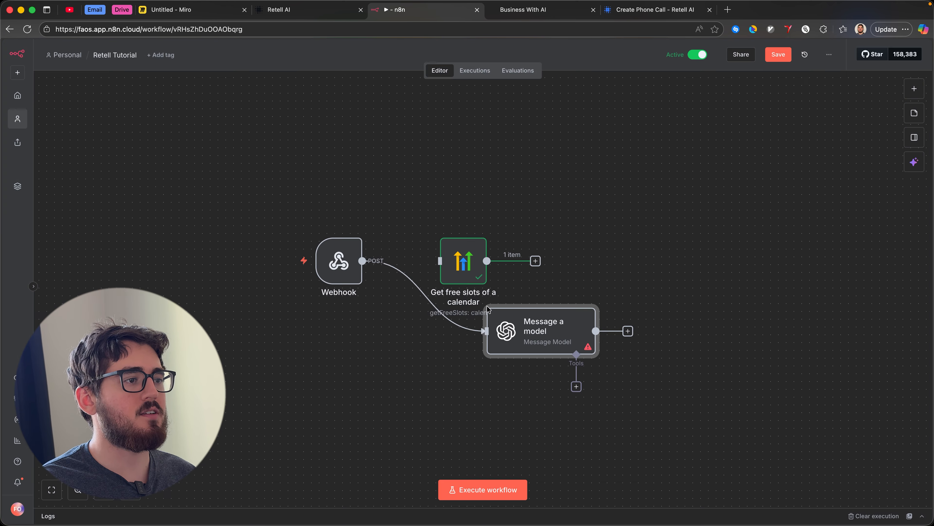
Arrange the Message a model node in line between the Webhook node and the free slots node
drag(510, 333, 479, 326)
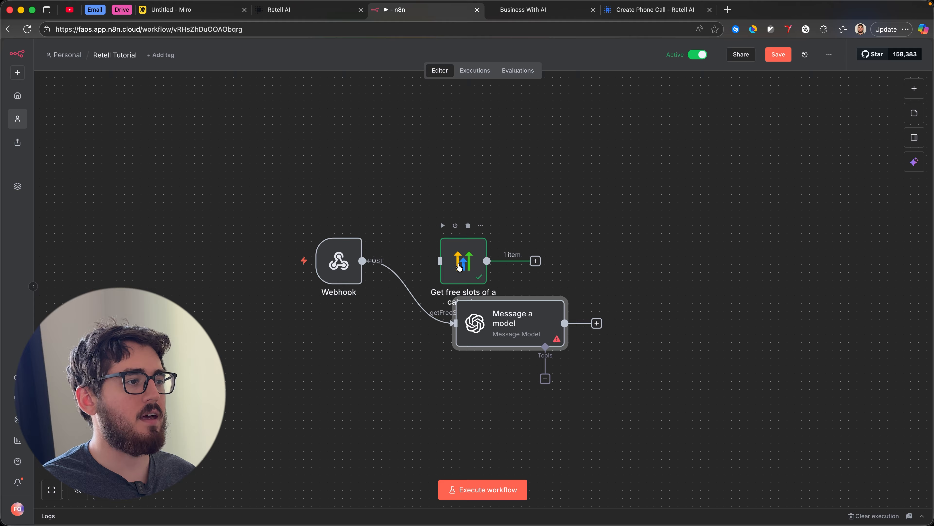
drag(456, 266, 642, 266)
drag(508, 339, 476, 278)
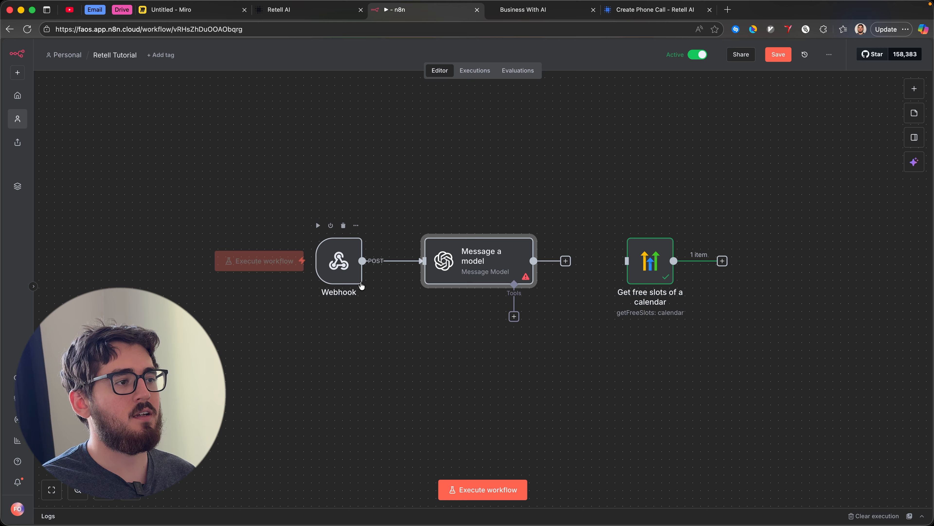
Examine the date and time format of the slots in the free slots node's output, then return to the canvas
double_click(644, 260)
scroll(664, 234, down, 1)
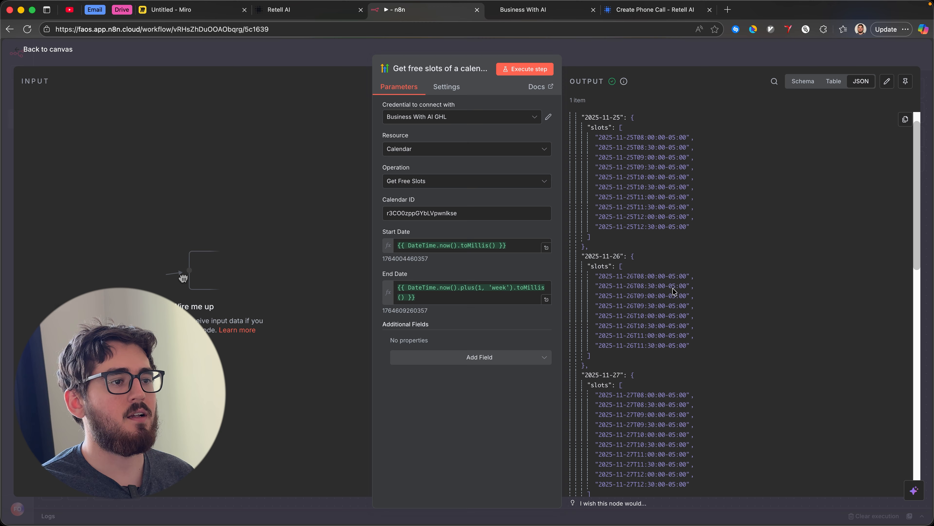
drag(642, 296, 673, 297)
click(685, 297)
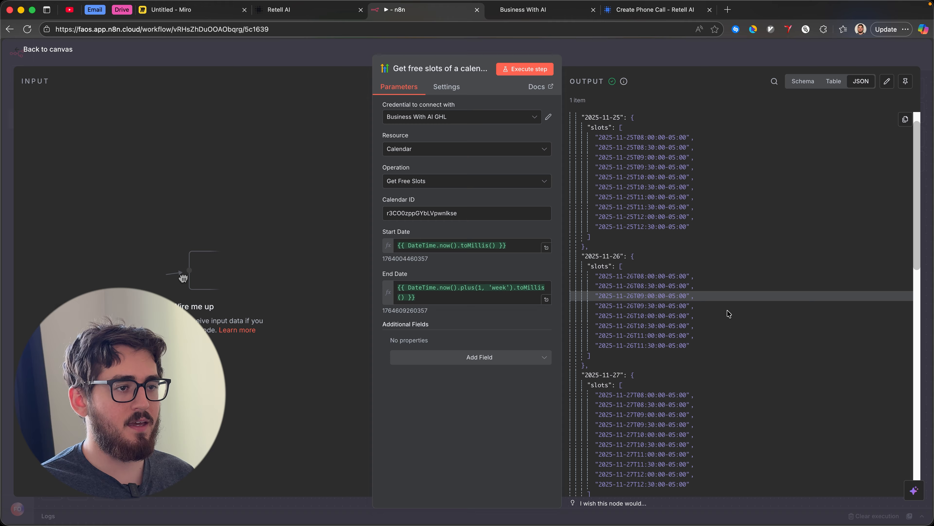
click(299, 60)
Switch to the Miro board, add the text "tomorrow at 2 pm" in the empty area below the diagram, and enlarge it
click(294, 11)
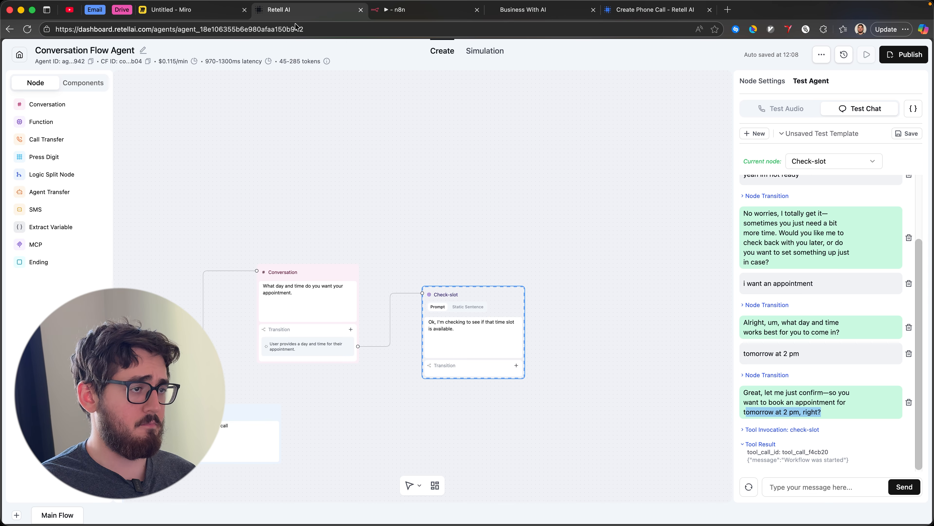
click(187, 10)
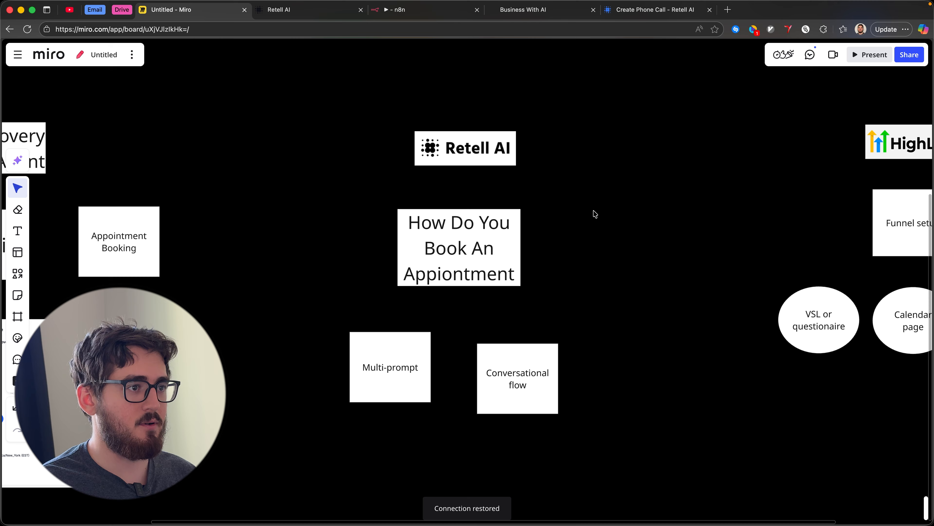
scroll(417, 331, down, 6)
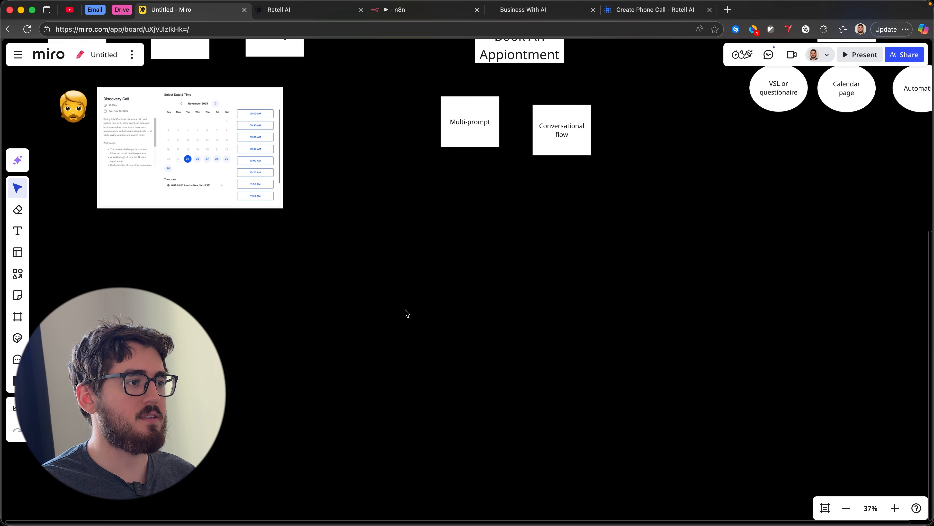
key(t)
click(460, 268)
text(to)
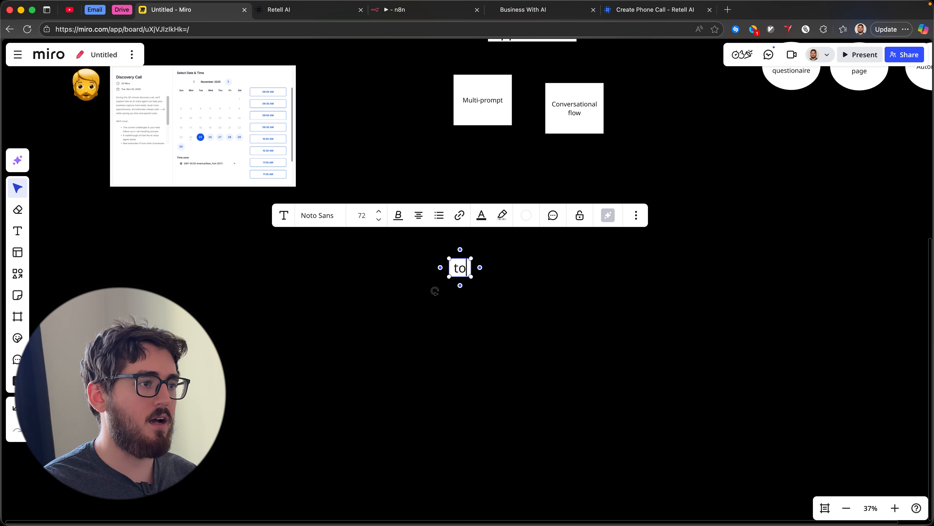
text(morrow at 2 pm)
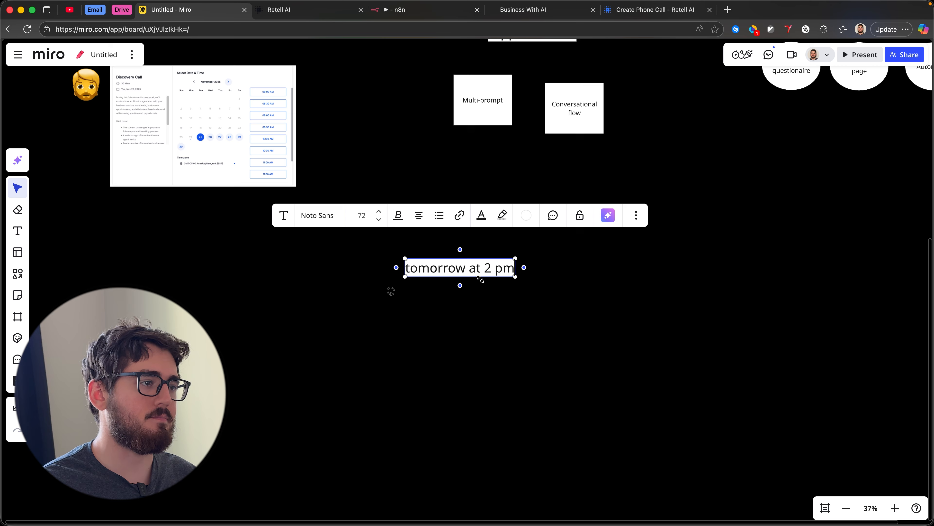
click(478, 289)
click(482, 274)
drag(516, 280, 482, 243)
drag(558, 252, 575, 263)
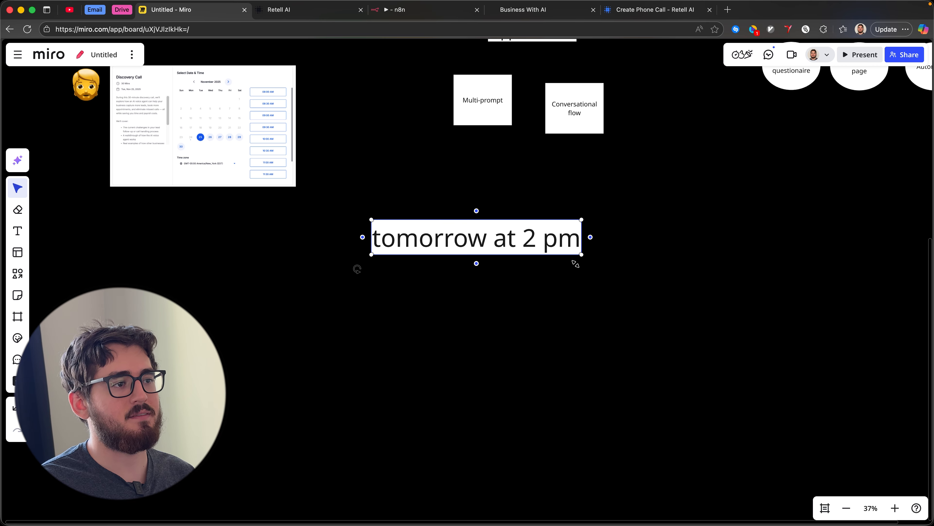
Add an "ISO 8601" text to the board and arrange it above and to the right of "tomorrow at 2 pm"
click(474, 343)
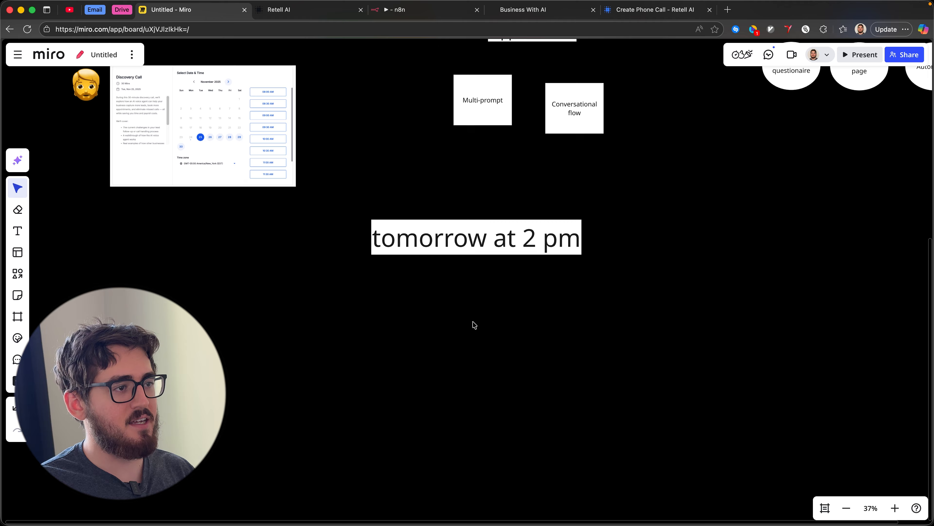
click(404, 282)
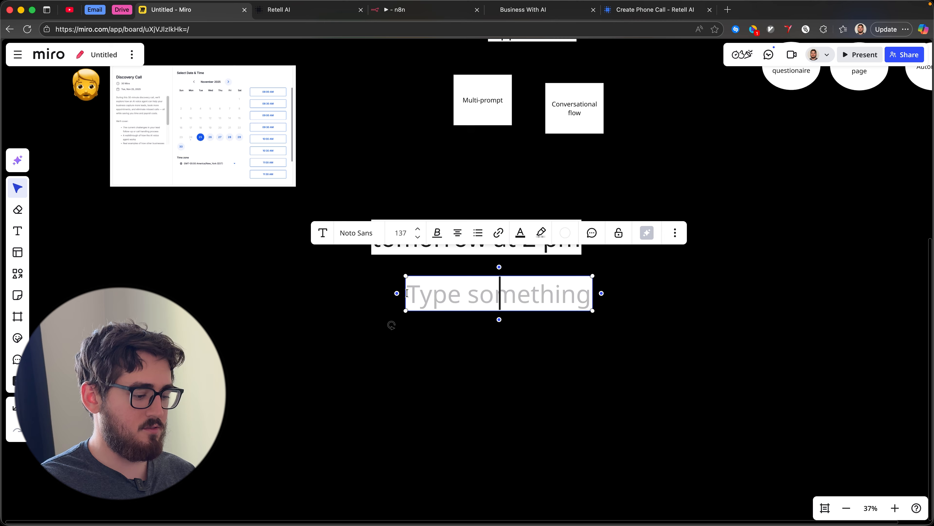
text(ISO 8601)
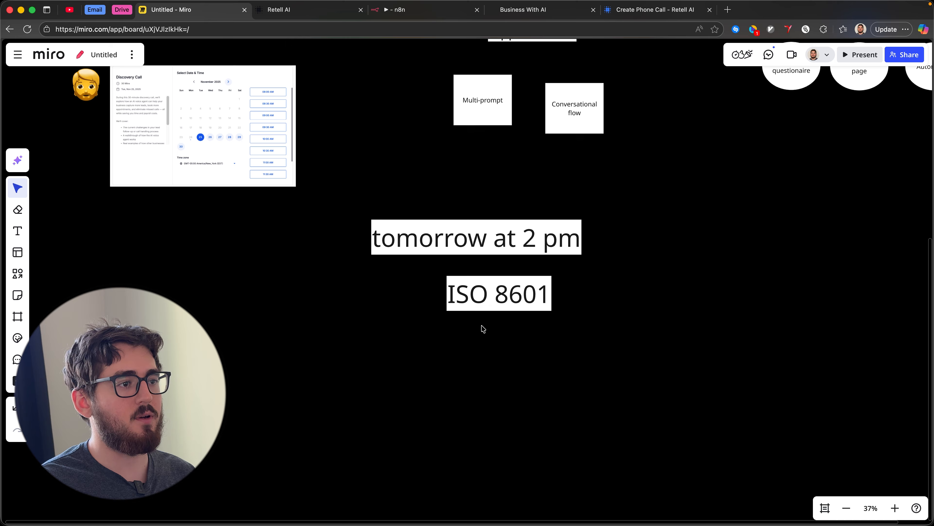
drag(475, 302, 574, 240)
drag(469, 248, 357, 313)
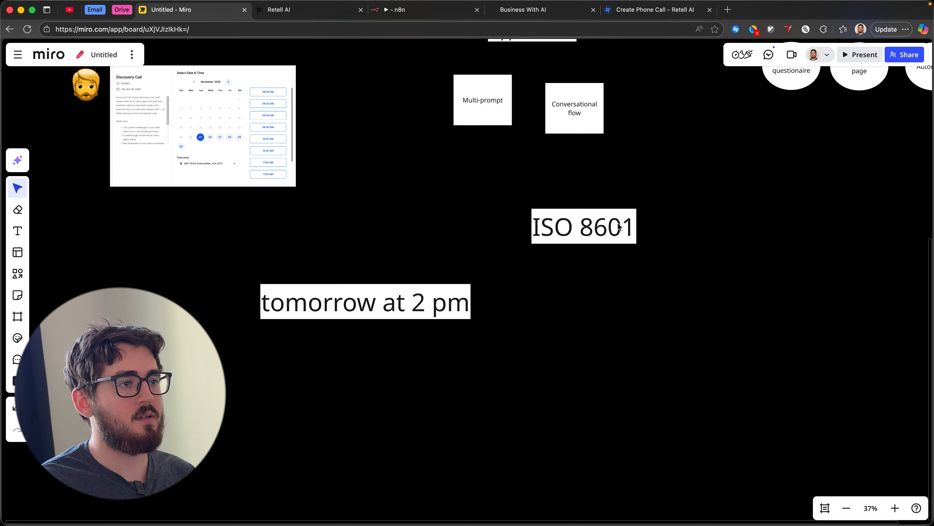
drag(617, 224, 526, 228)
drag(540, 306, 472, 294)
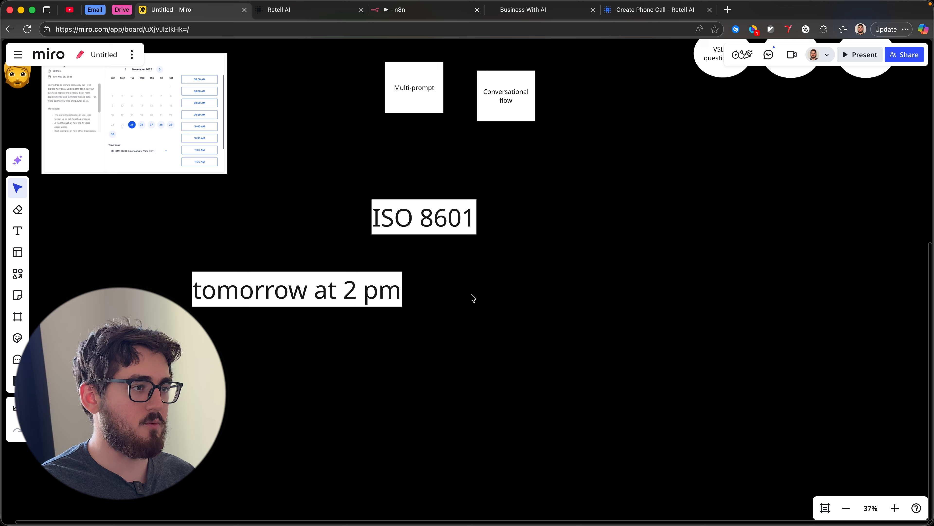
Add the timestamp text "2025-11-26T09:00-05:00" to the right of "tomorrow at 2 pm"
key(t)
click(480, 286)
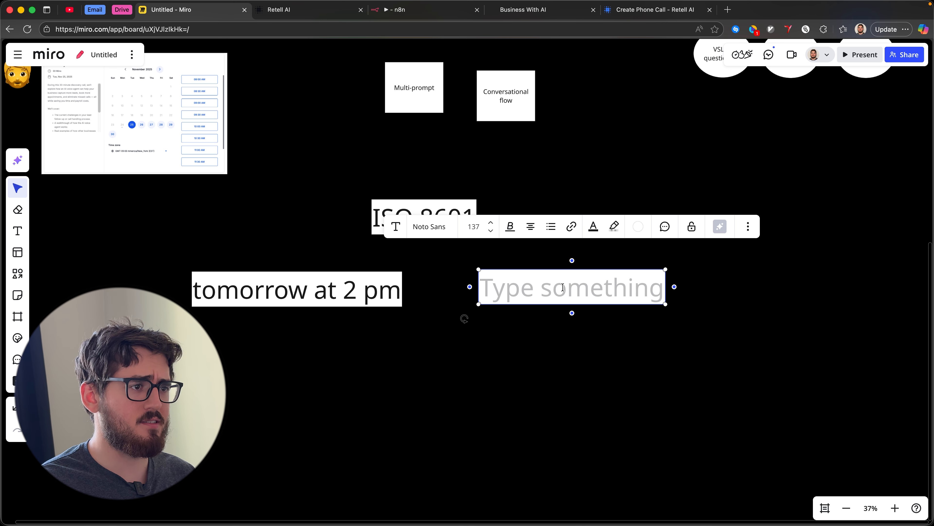
text(11-)
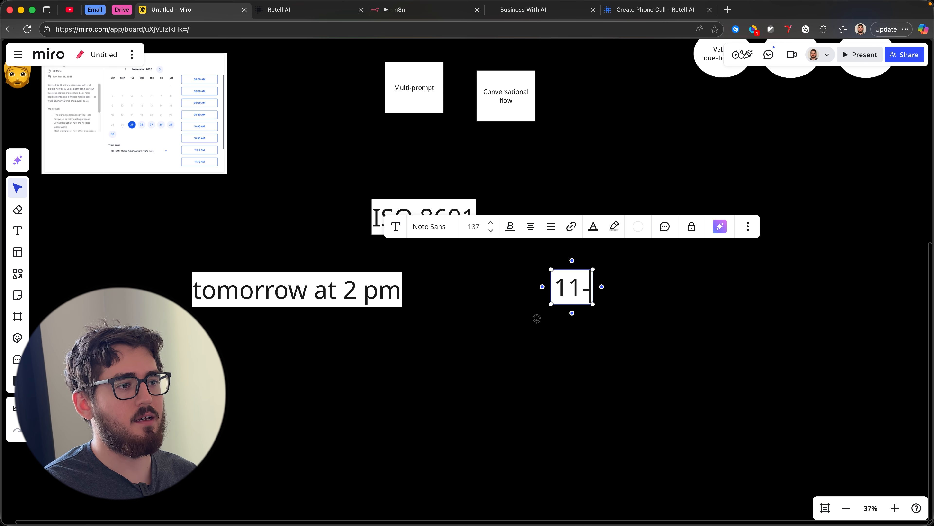
key(BackSpace)
key(BackSpace)
key(BackSpace)
text(2025-11-26)
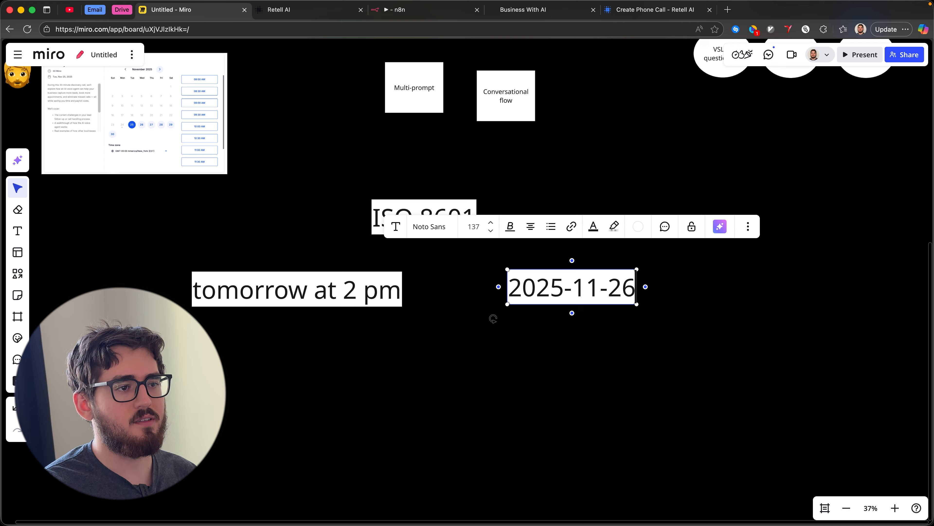
text(T09:)
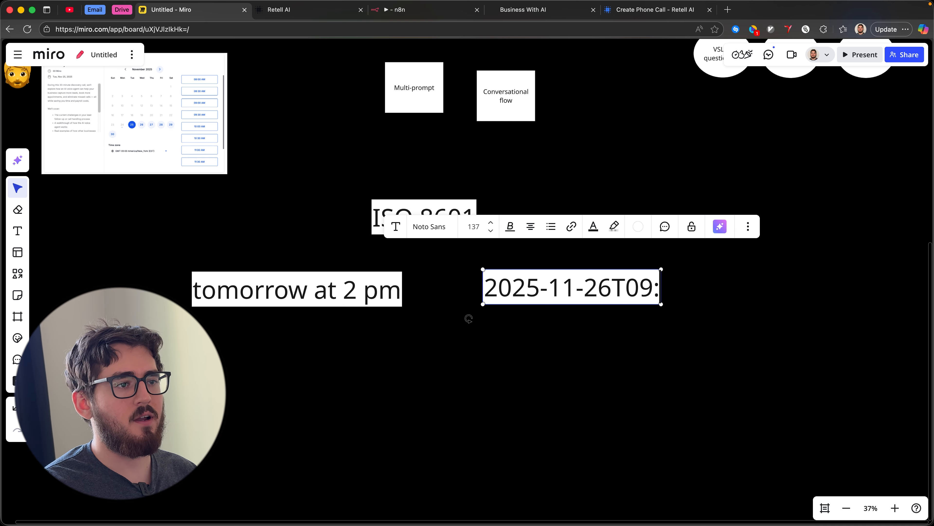
text(00-0)
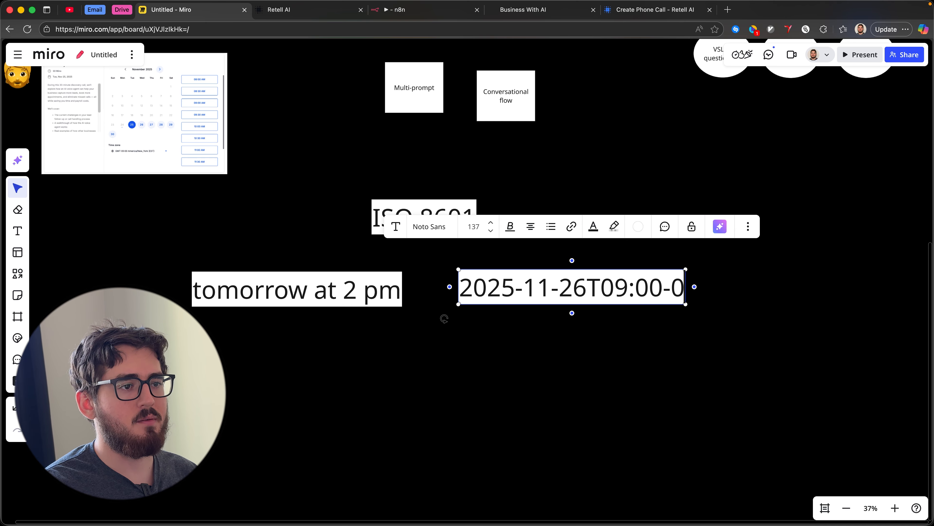
text(5:00)
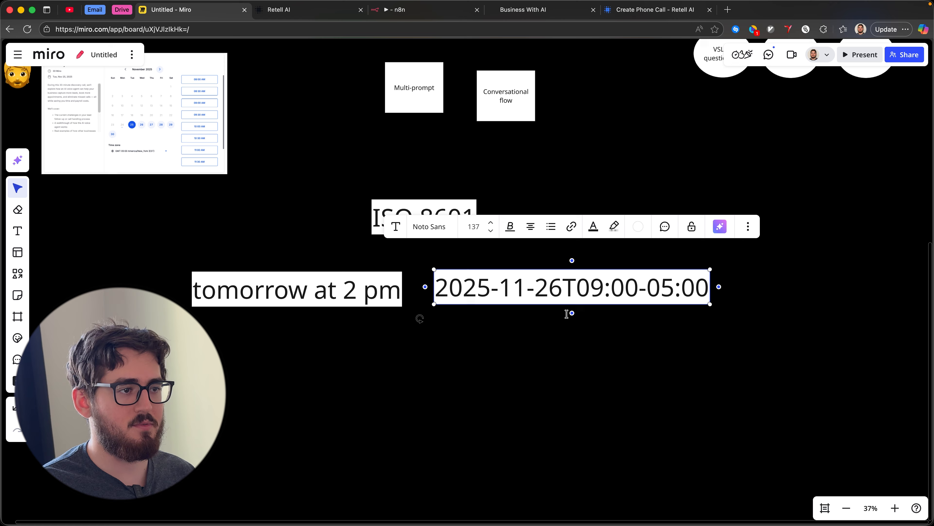
click(579, 353)
drag(508, 284, 535, 288)
mouse_move(359, 276)
mouse_down()
mouse_move(158, 276)
mouse_move(335, 269)
mouse_move(256, 238)
mouse_move(486, 289)
mouse_move(466, 297)
mouse_up()
key(p)
key(v)
Switch back to the n8n workflow and choose CHATGPT-4O-LATEST as the model in the Message a model node
click(293, 13)
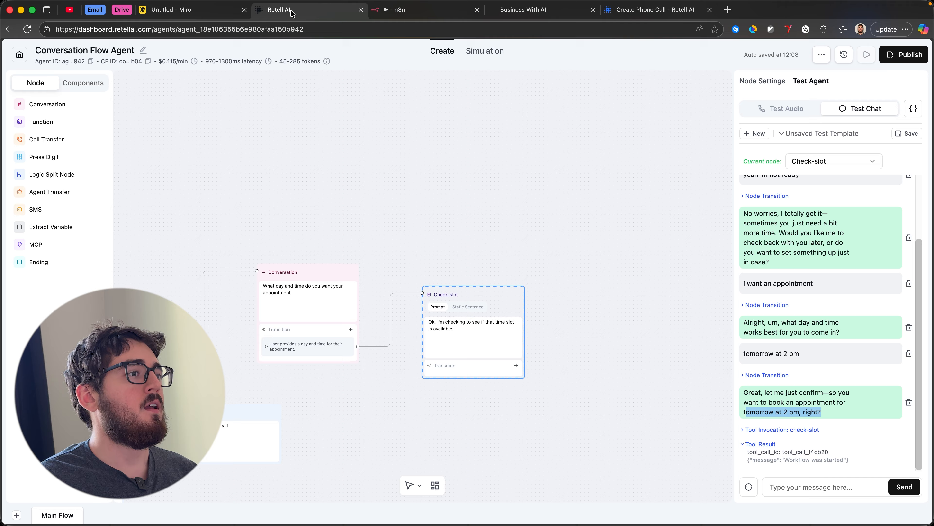
click(406, 12)
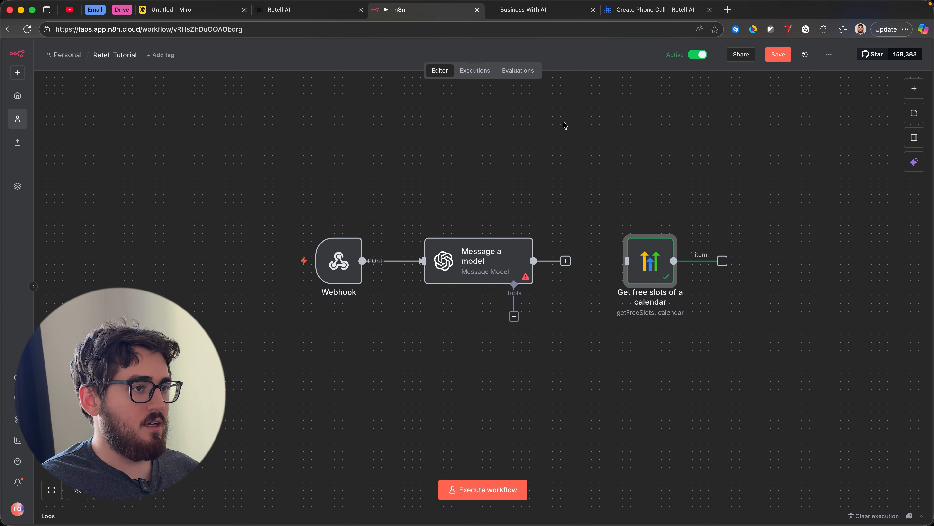
double_click(504, 268)
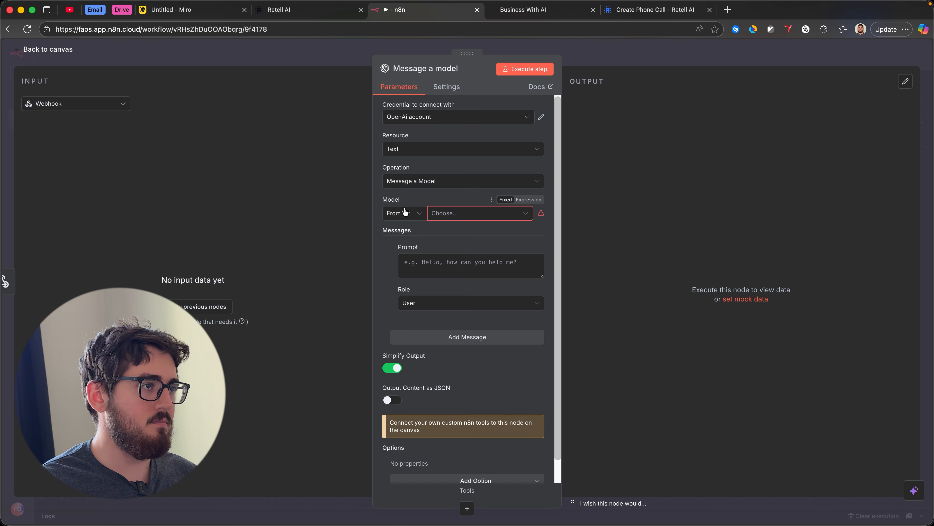
key(Escape)
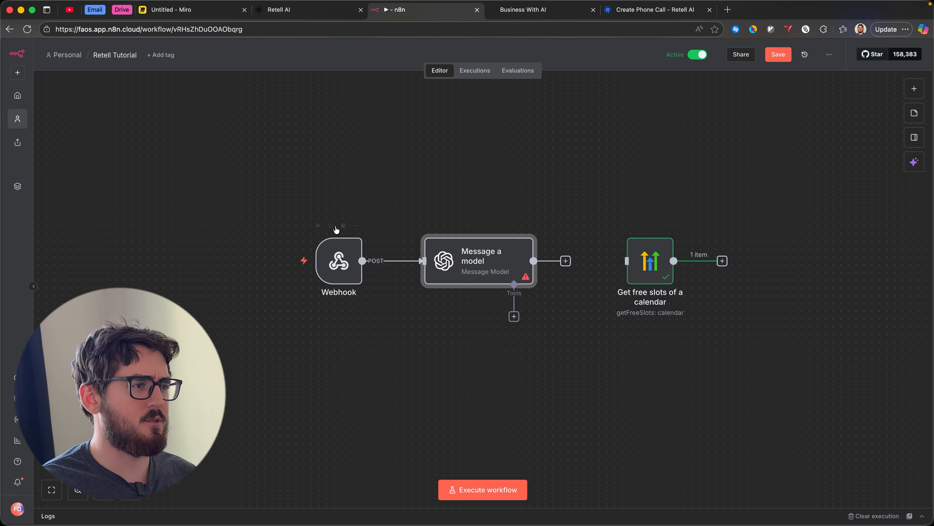
double_click(472, 263)
click(435, 214)
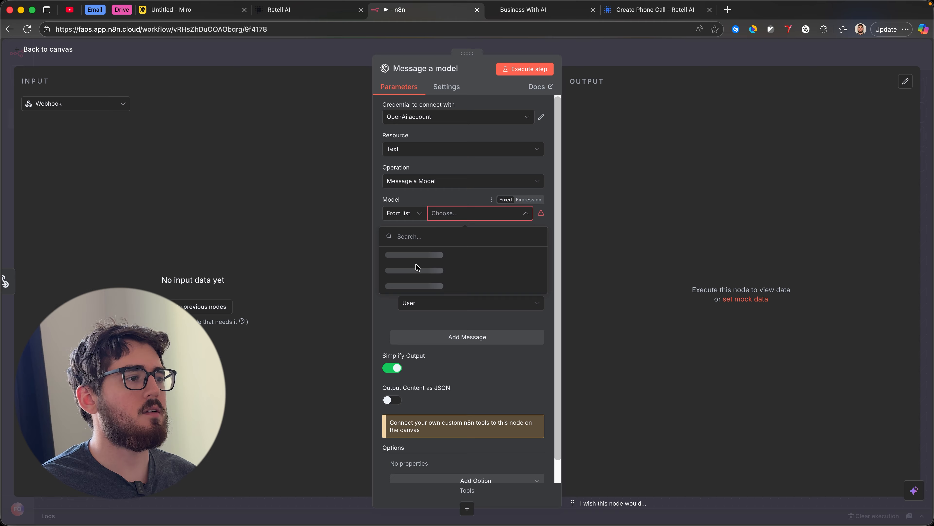
click(425, 255)
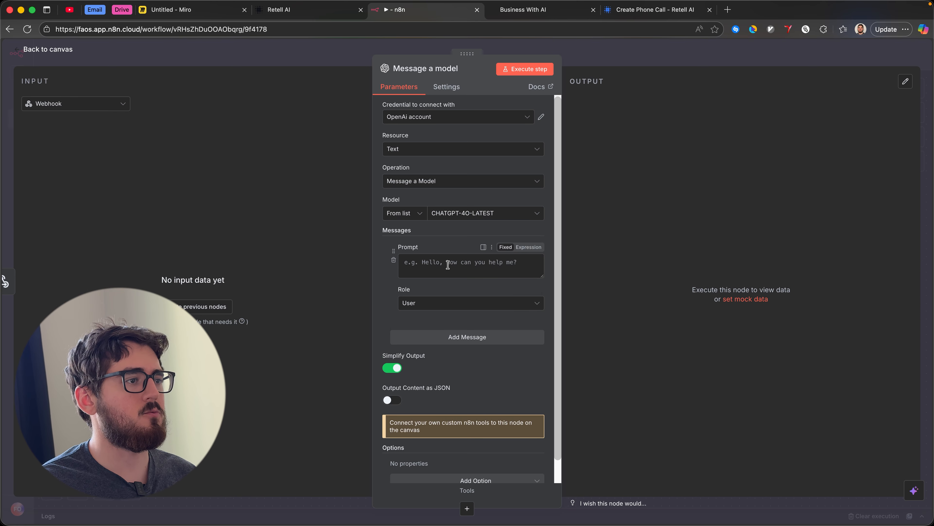
click(282, 48)
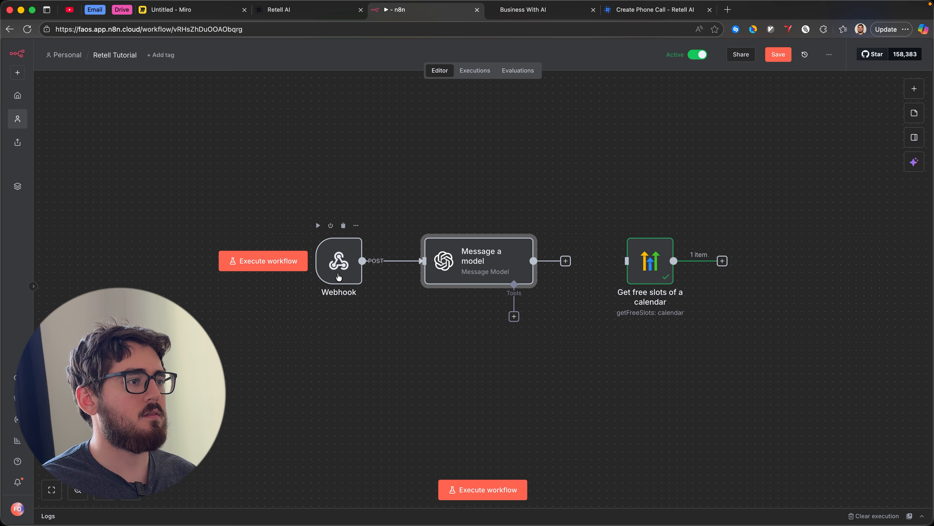
double_click(330, 284)
key(Escape)
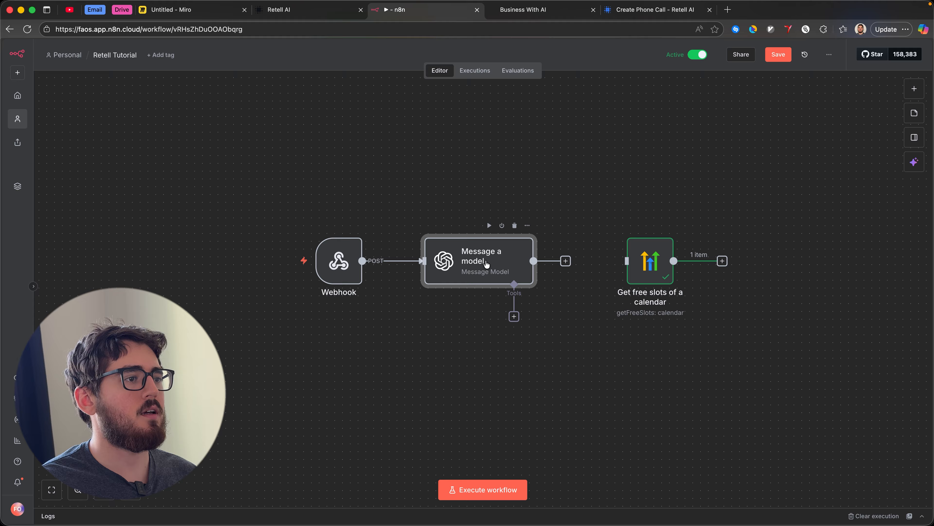
Start the Message a model node's prompt with "Your job is to translate a natural language time expression into an ISO 8601 time stamp"
double_click(475, 271)
click(478, 273)
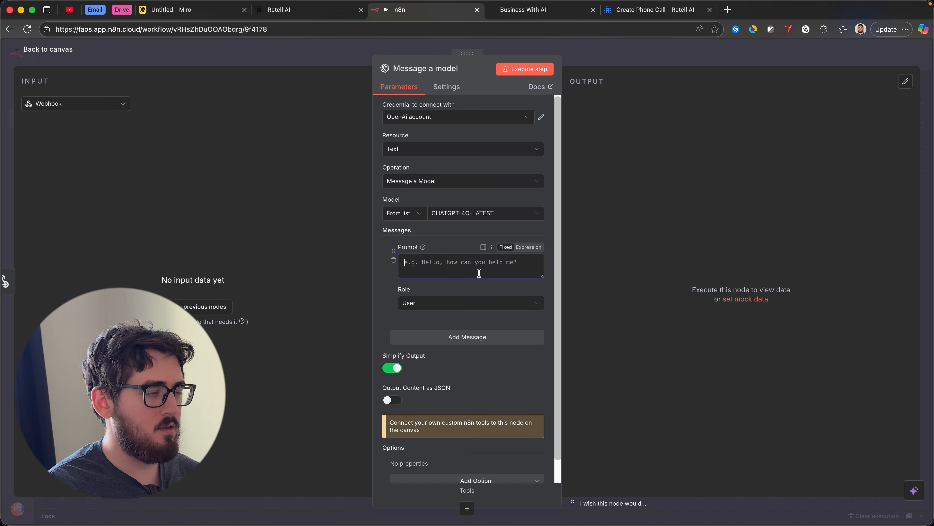
text(You)
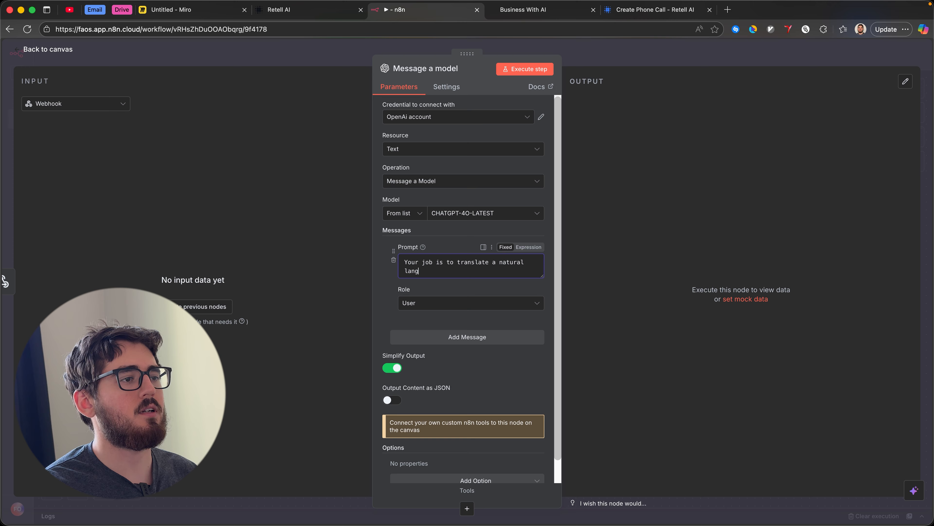
text(pression int)
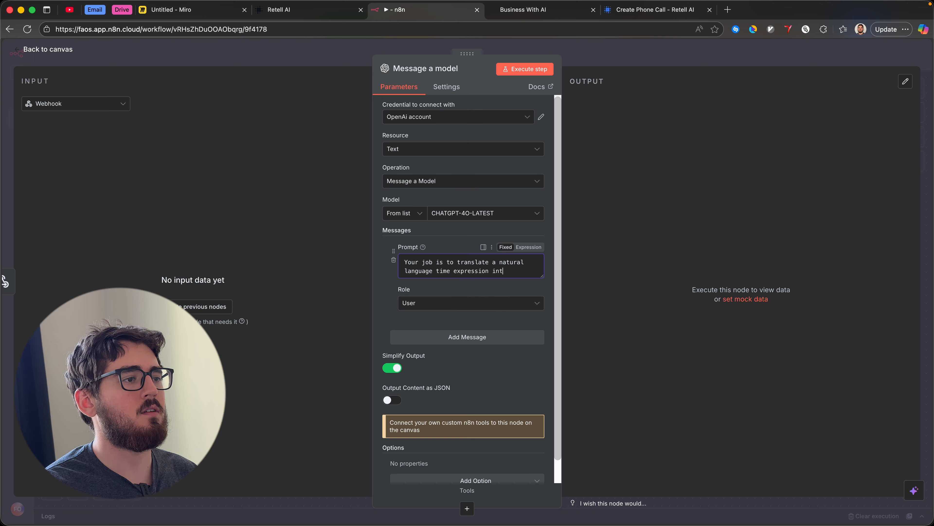
text(o an ISO 86)
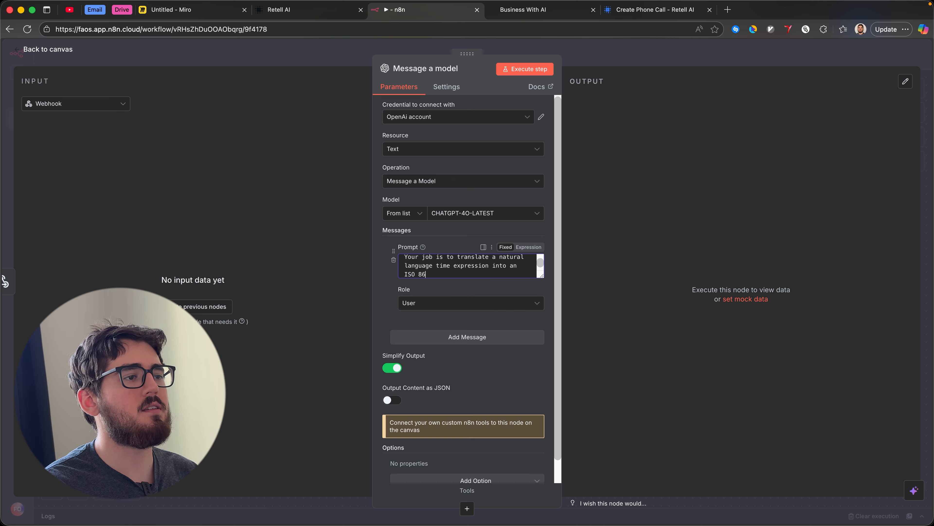
text(01 time stampl)
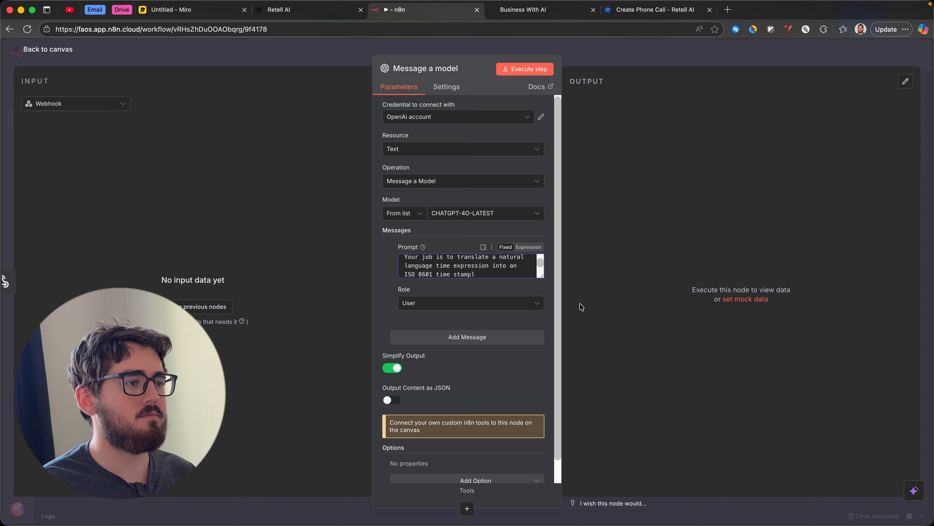
Switch the prompt to an expression, open it in the expanded editor, and correct the sentence's ending to "time stamp."
click(529, 247)
click(539, 283)
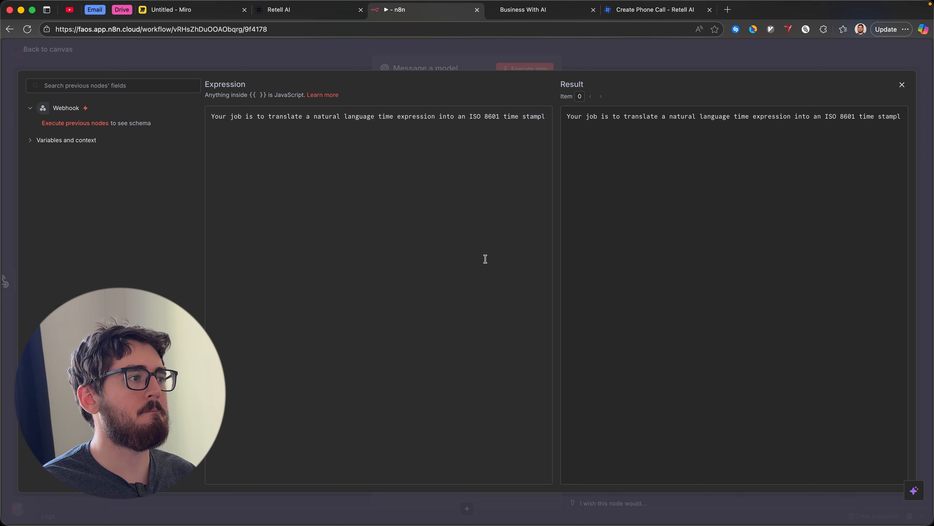
key(BackSpace)
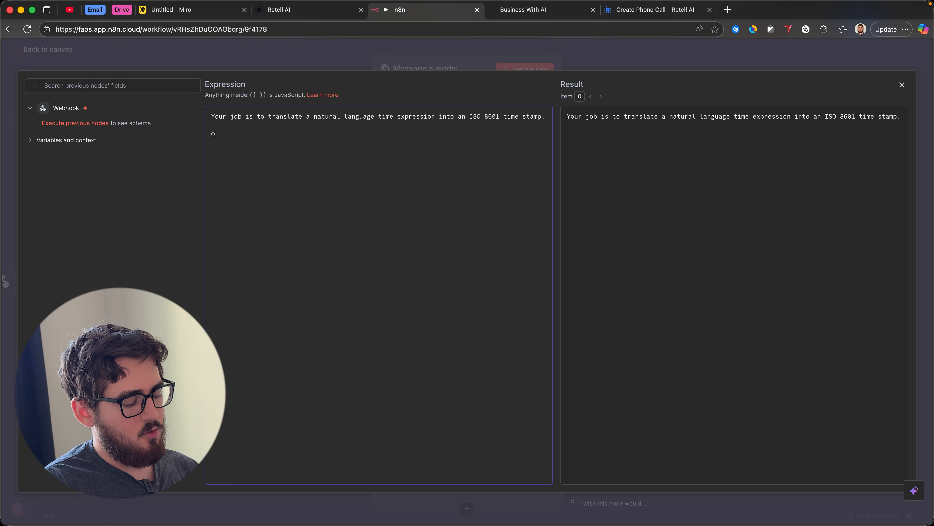
Add a separate prompt line reading "ONLY OUTPUT THE ISO TIME STAMP. NO ADDITIONAL TEXT."
text(ONLy OU)
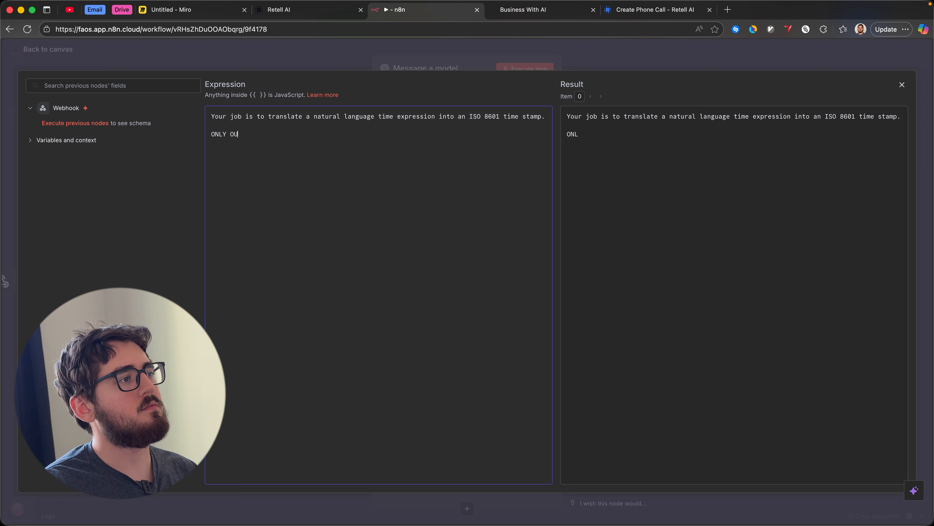
text(TPUT HTE)
key(BackSpace)
key(BackSpace)
key(BackSpace)
text(THE ISO)
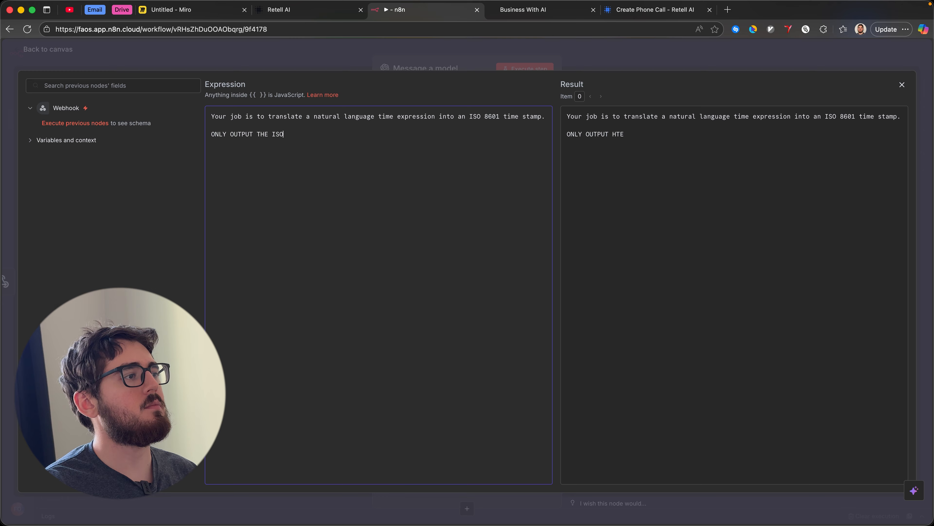
text( TIME STAMP N)
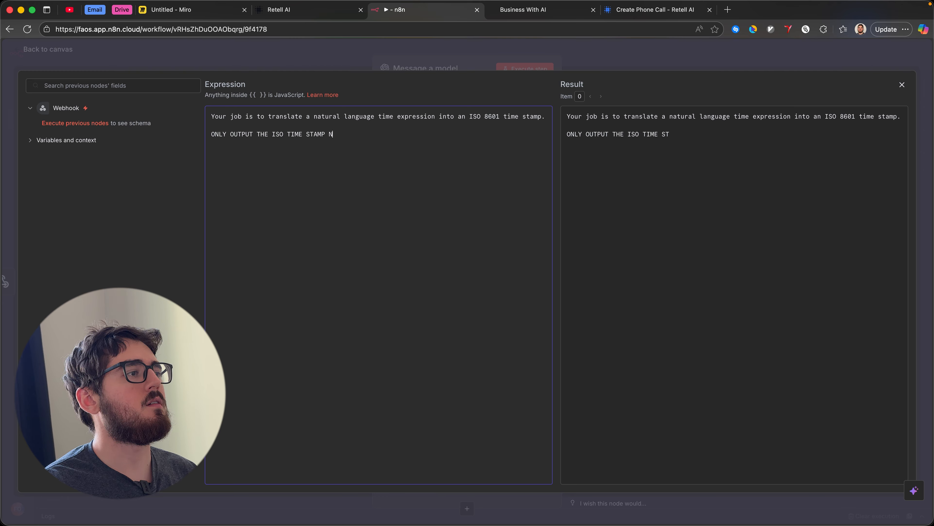
text(O ADDITIO)
key(BackSpace)
key(BackSpace)
key(BackSpace)
key(BackSpace)
key(BackSpace)
key(BackSpace)
key(BackSpace)
key(BackSpace)
key(BackSpace)
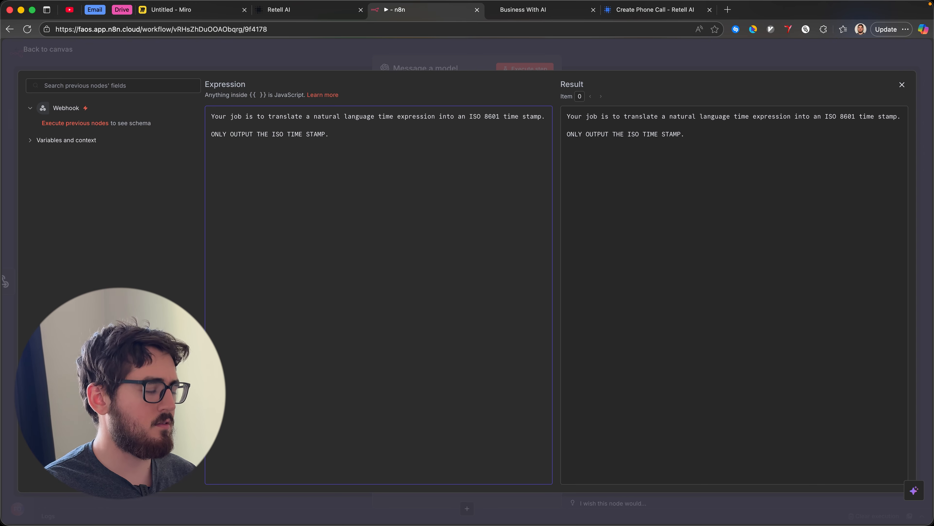
text(NO ADDITIONAL TE)
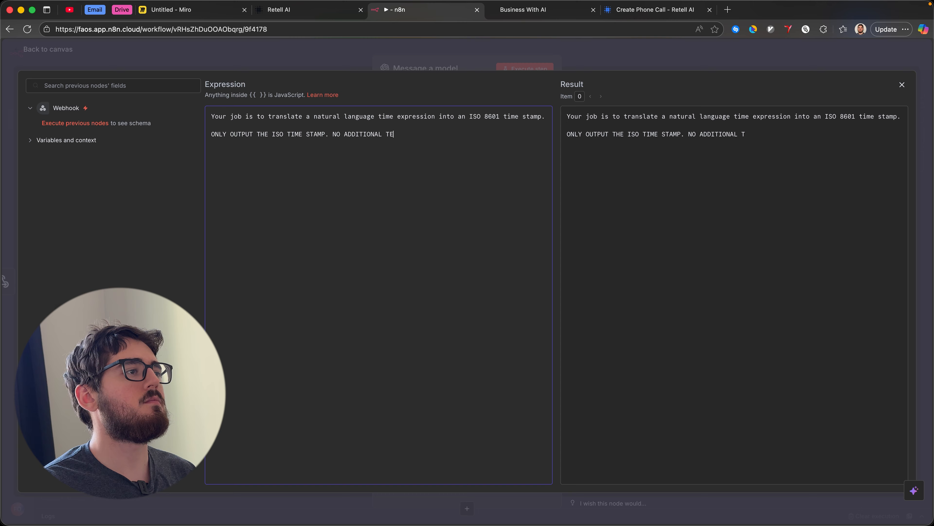
text(XT.)
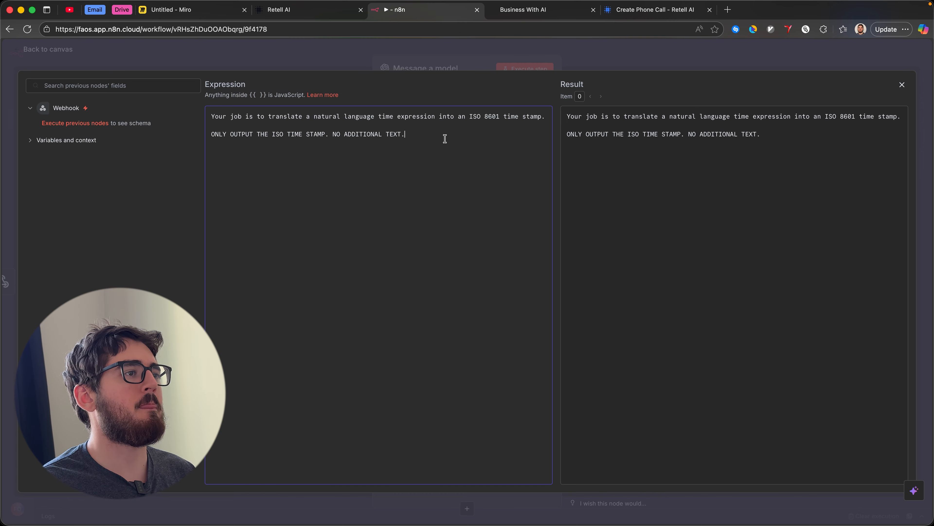
Insert a line reading "Current time is:" with an empty {{ }} expression between the two prompt sentences
key(Return)
key(Return)
key(Return)
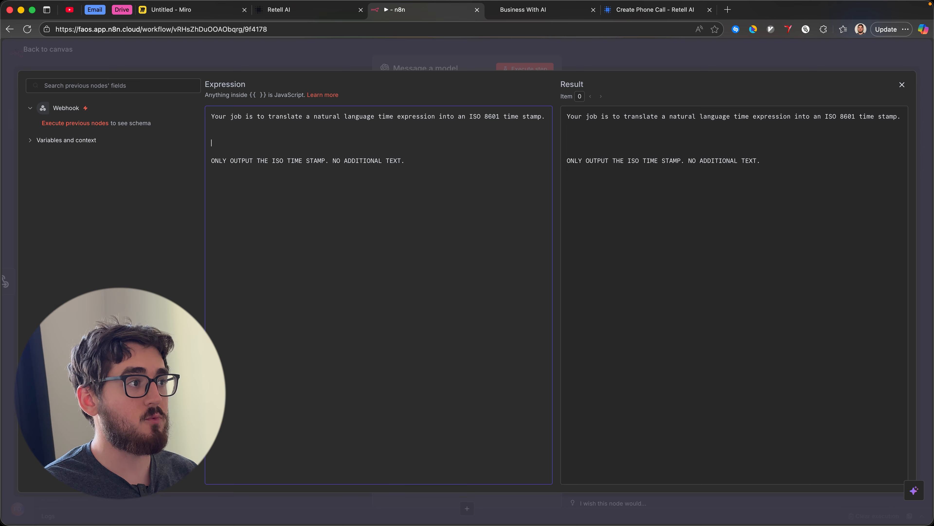
key(BackSpace)
key(Return)
key(BackSpace)
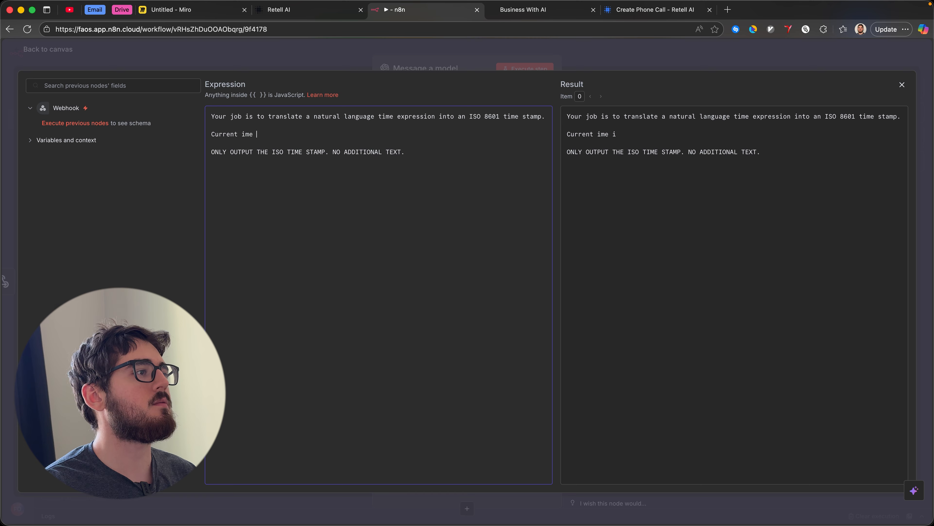
text(is: {{ )
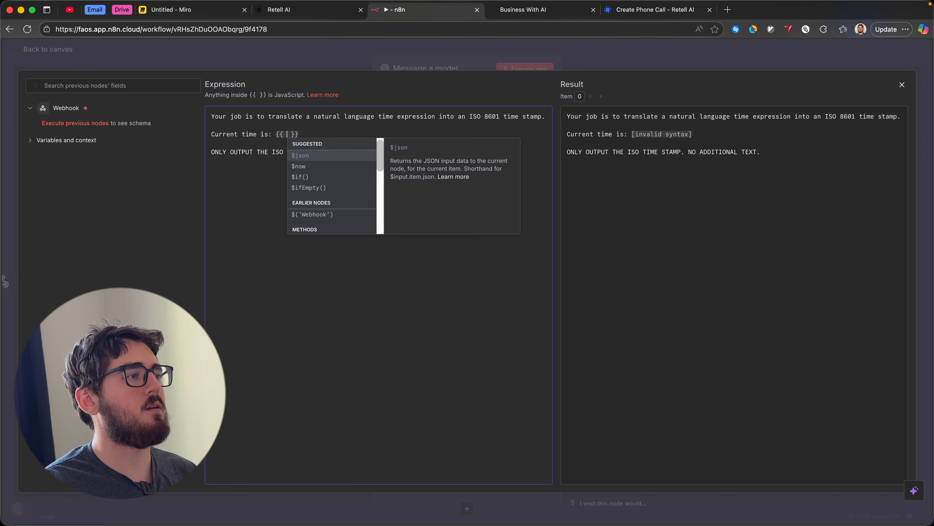
text(new Date().)
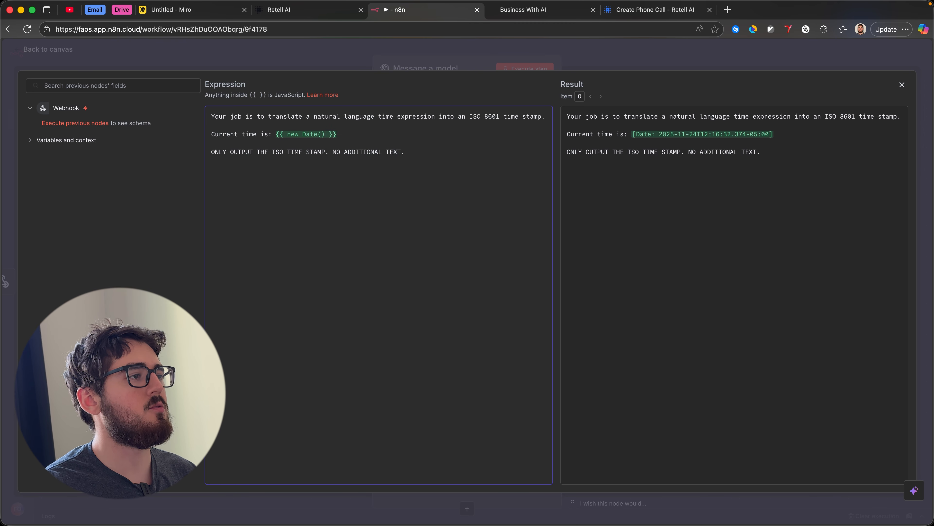
key(BackSpace)
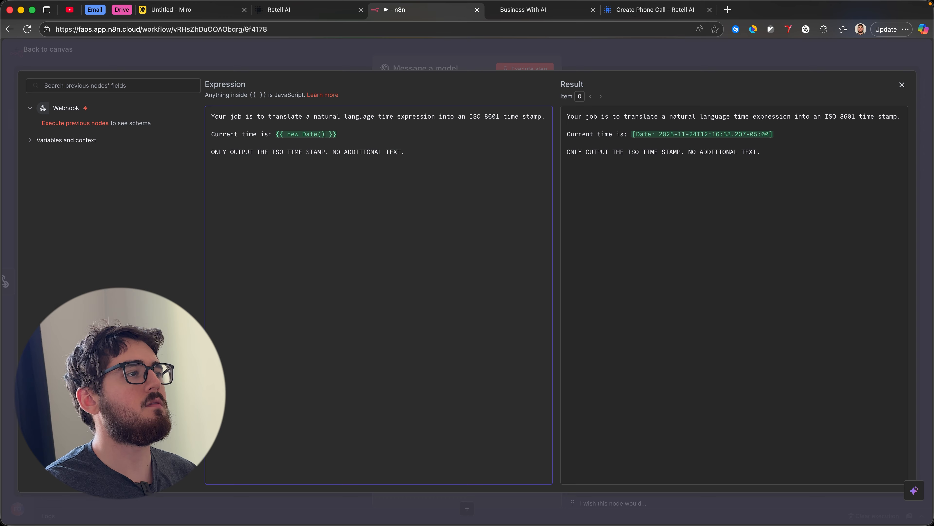
key(BackSpace)
key(BackSpace)
key(BackSpace)
key(BackSpace)
key(BackSpace)
key(BackSpace)
key(BackSpace)
key(BackSpace)
key(BackSpace)
key(BackSpace)
Fill the current-time expression with DateTime.now().toISO() and return to the node's parameters
text(DateTime)
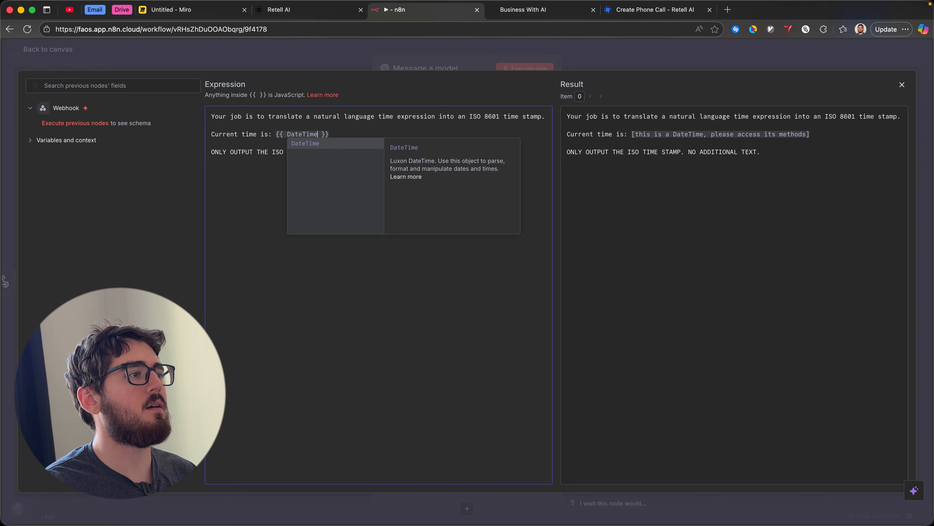
text(.now)
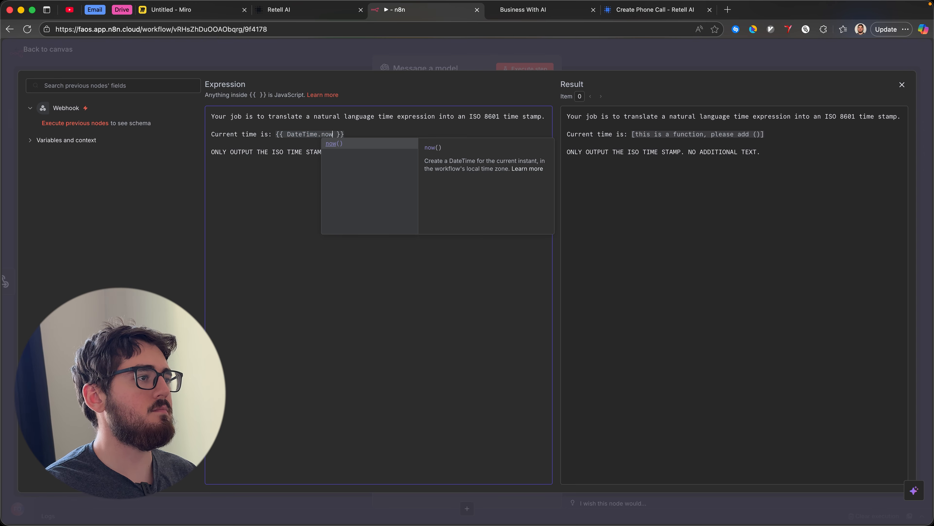
text(().to)
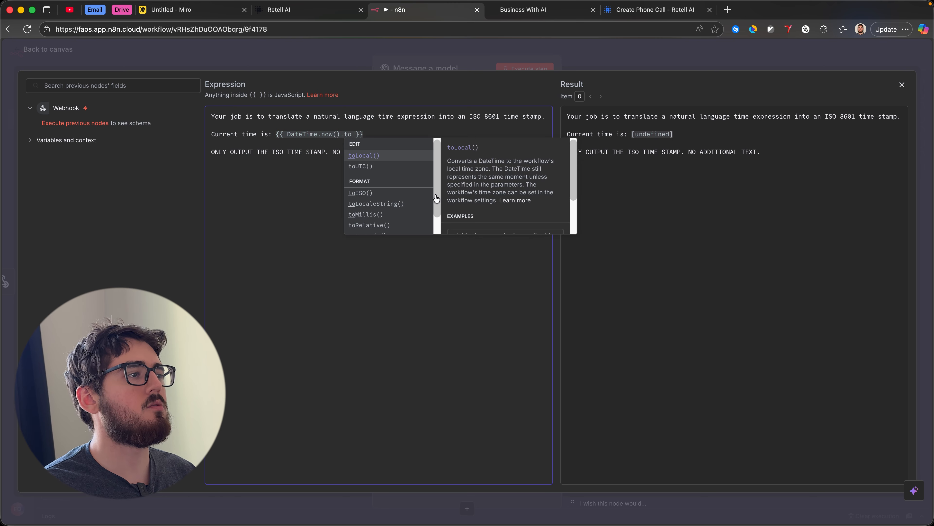
click(361, 193)
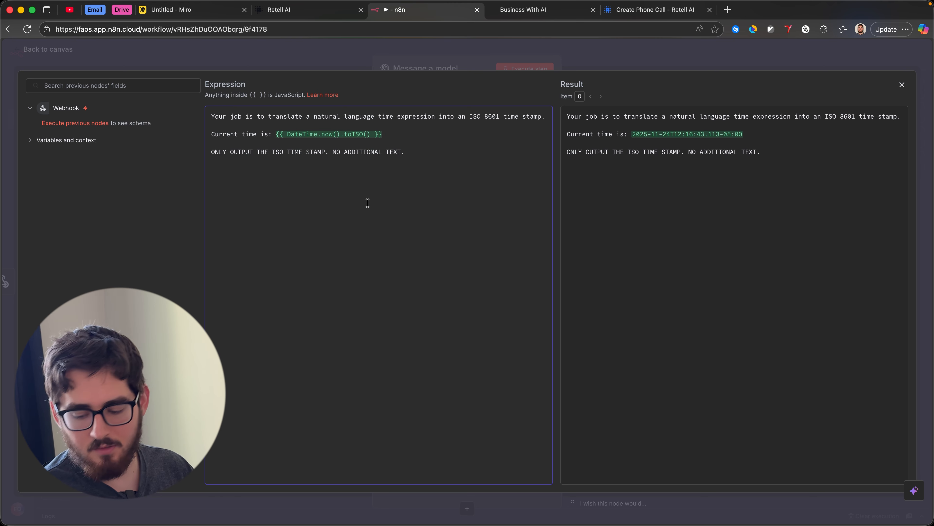
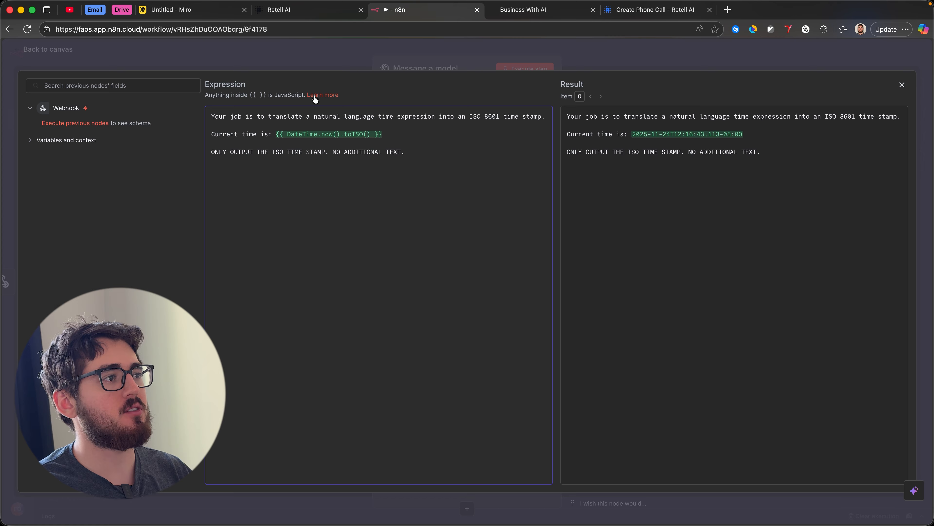
click(315, 69)
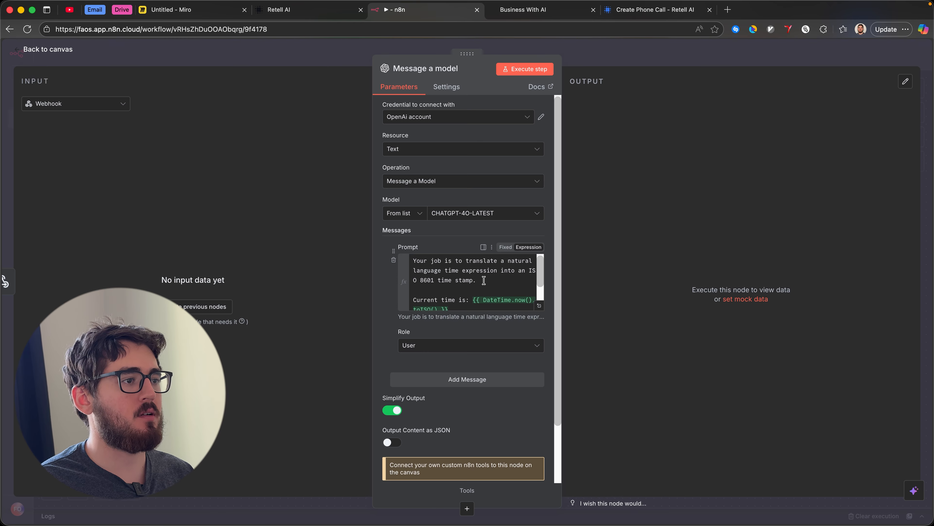
Add a second message to the Message a model node
click(466, 380)
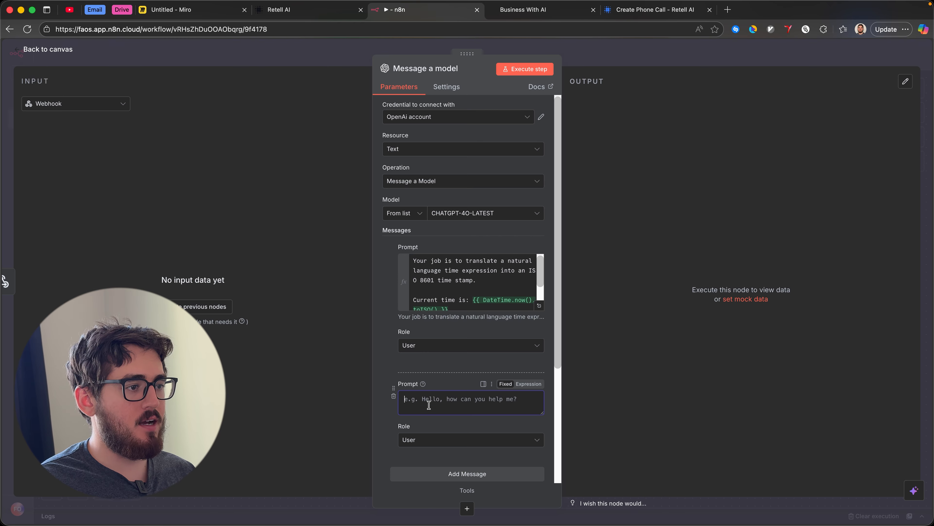
scroll(429, 404, down, 5)
scroll(429, 405, up, 5)
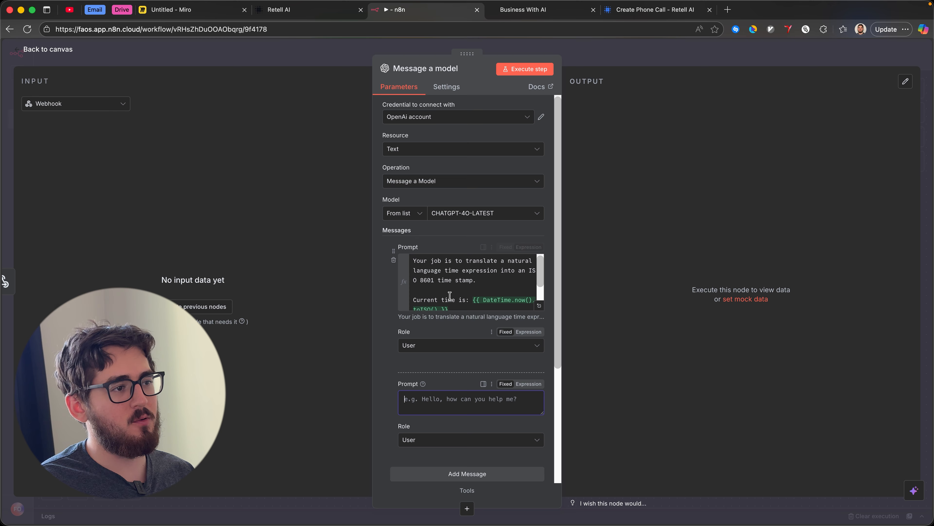
Set the role of the first message, which holds the translation instructions, to System
click(480, 277)
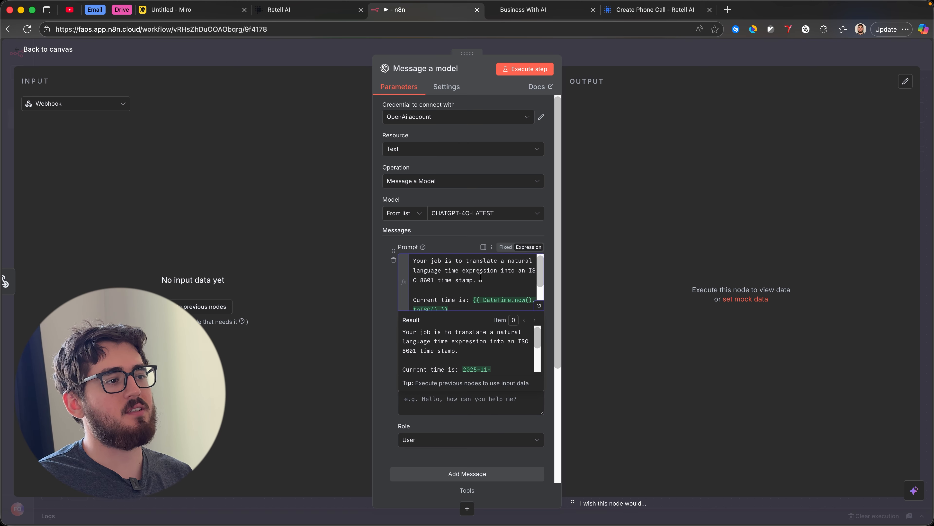
click(432, 345)
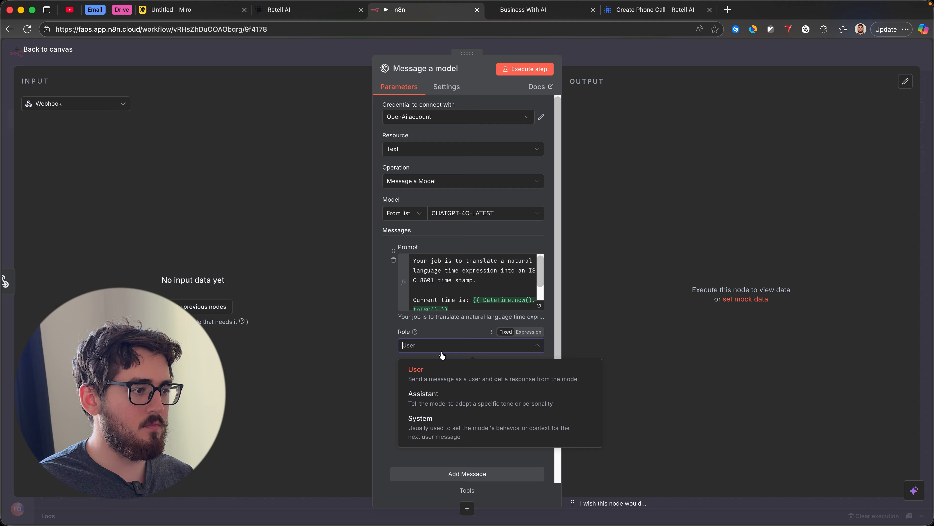
click(427, 421)
Enter "Time expression: " as the second message's prompt, then return to the canvas and save the workflow
scroll(412, 348, down, 3)
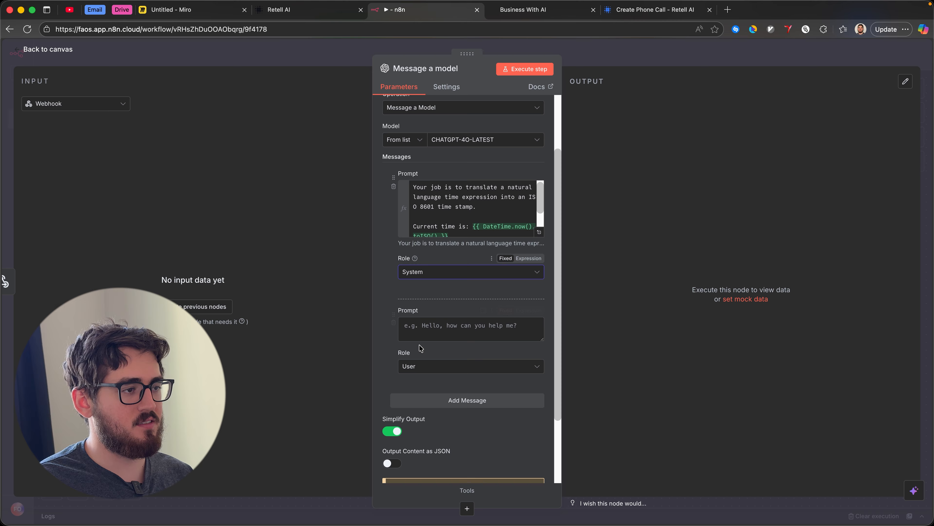
click(440, 314)
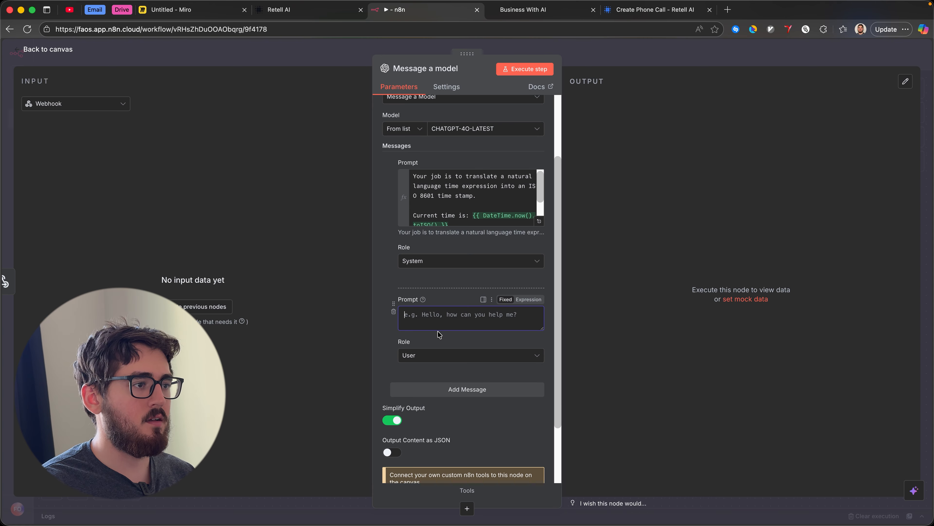
text(Time expression:)
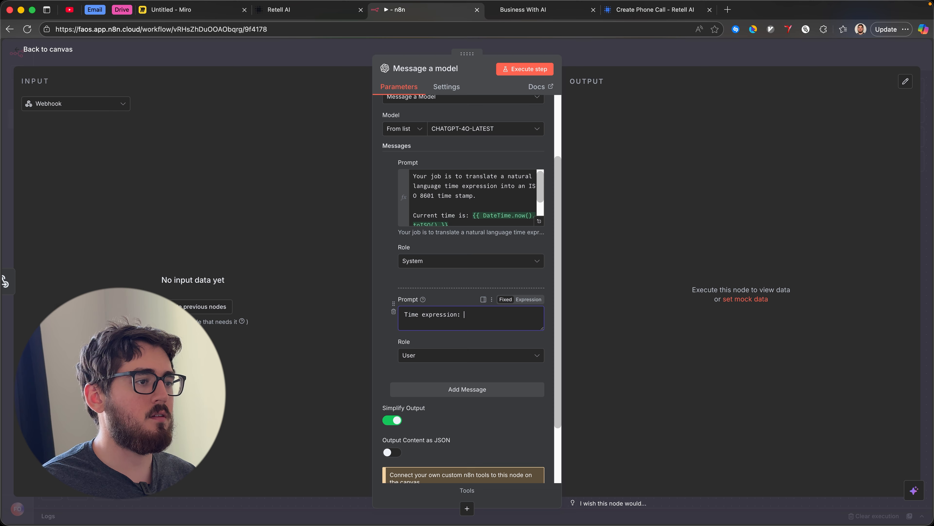
click(277, 60)
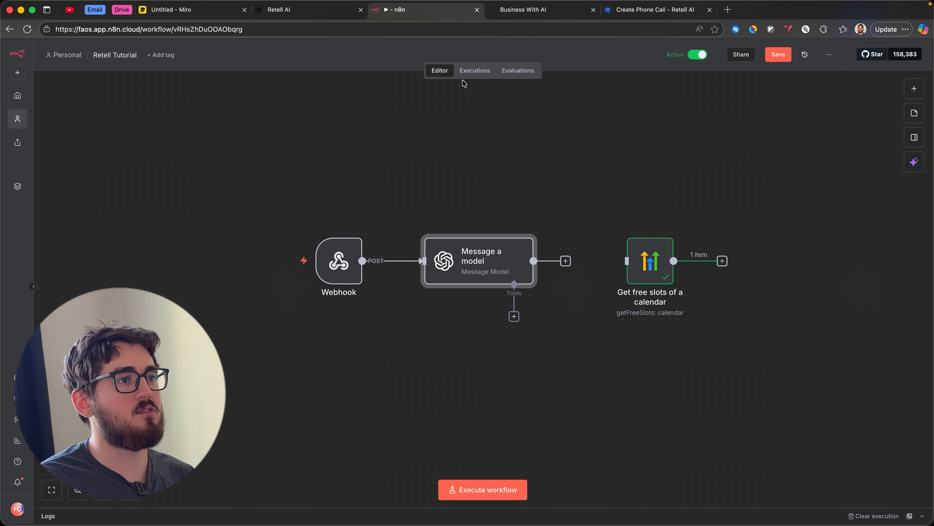
click(778, 56)
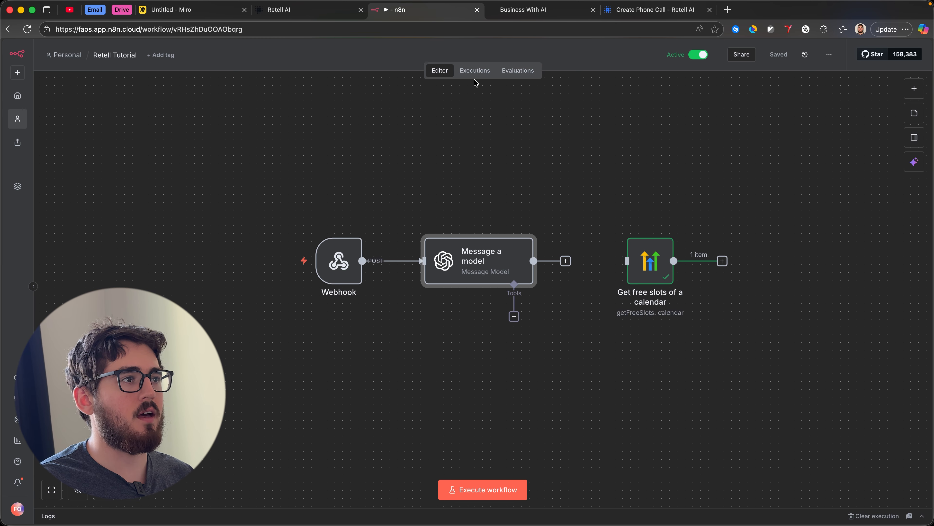
Load the data of the Nov 24, 12:09:38 execution into the editor and open the Message a model node
click(476, 70)
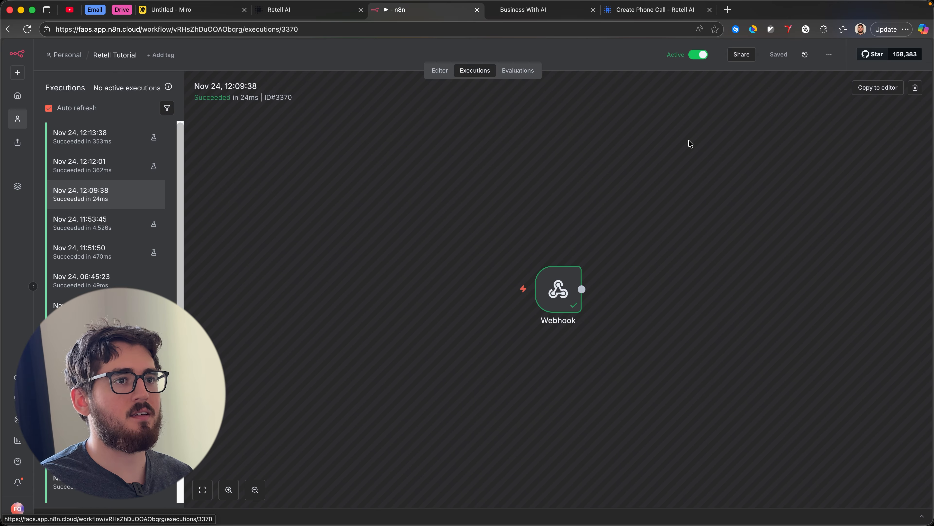
click(878, 87)
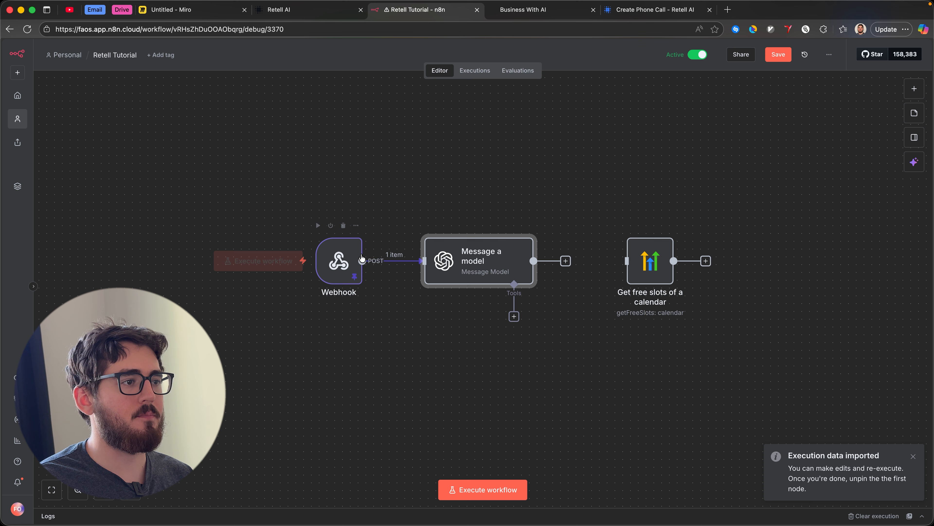
double_click(474, 263)
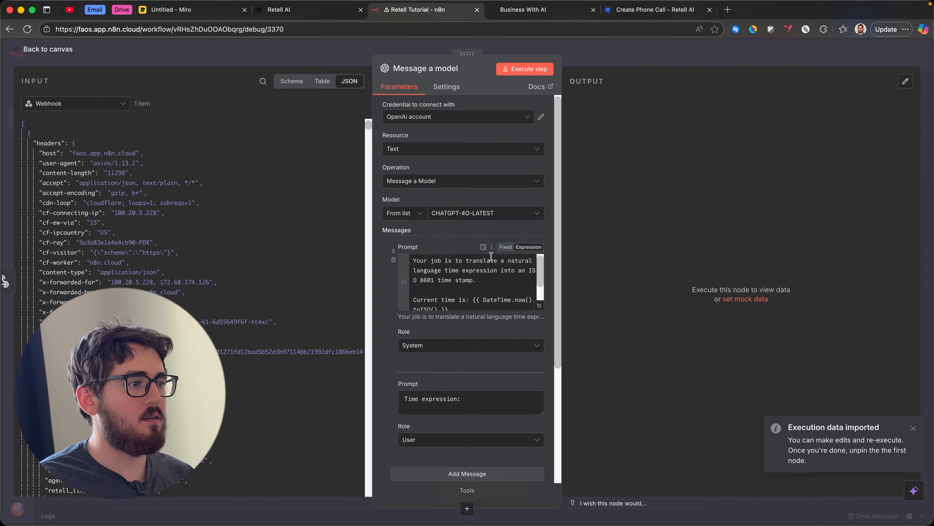
Append the webhook's body.args.time value as an expression after "Time expression:" in the second message's prompt
scroll(478, 258, down, 5)
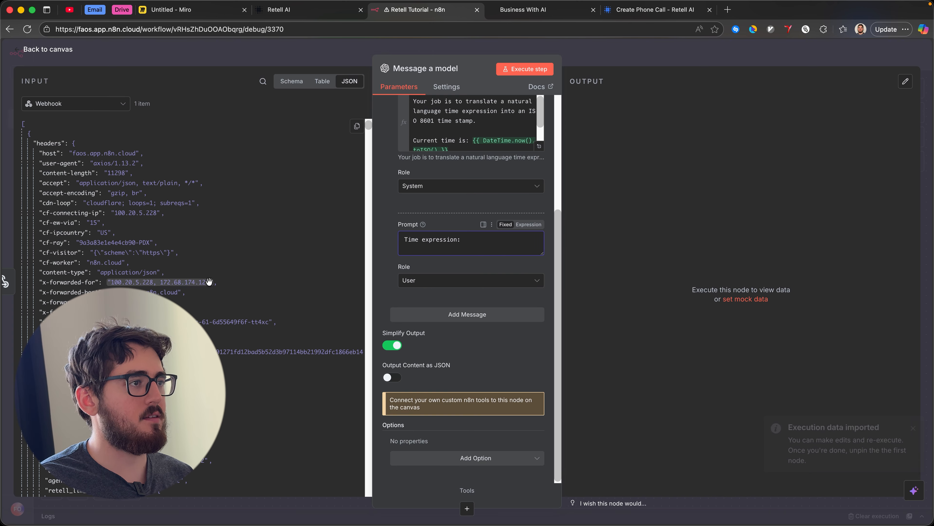
scroll(209, 282, down, 15)
scroll(357, 188, up, 10)
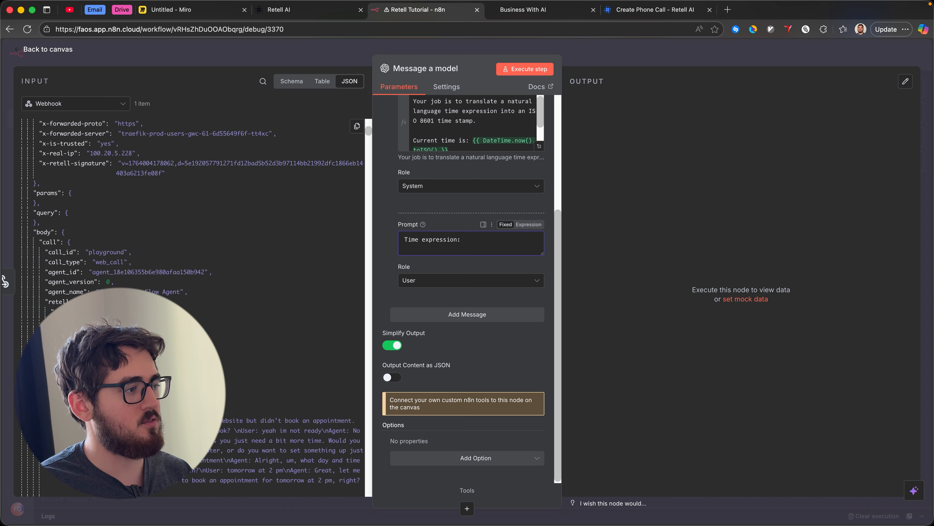
scroll(190, 305, down, 10)
scroll(190, 257, up, 5)
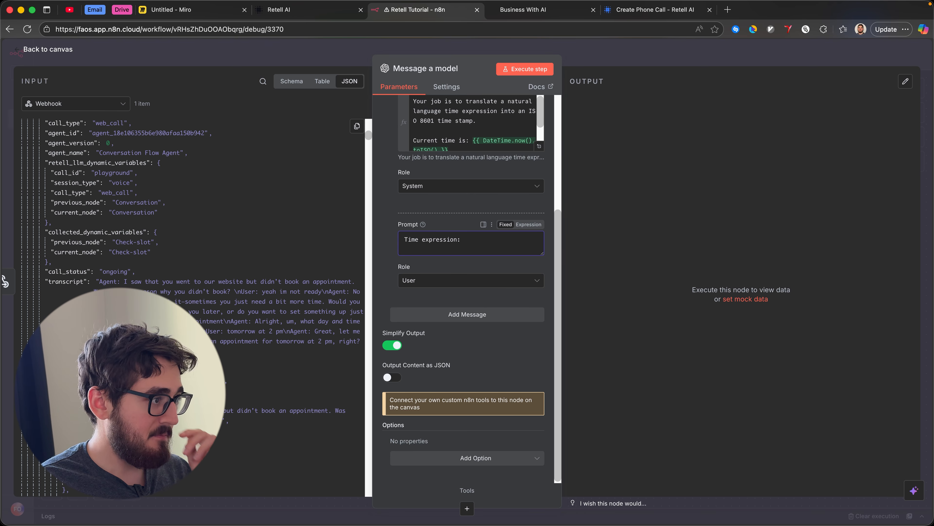
scroll(190, 269, down, 5)
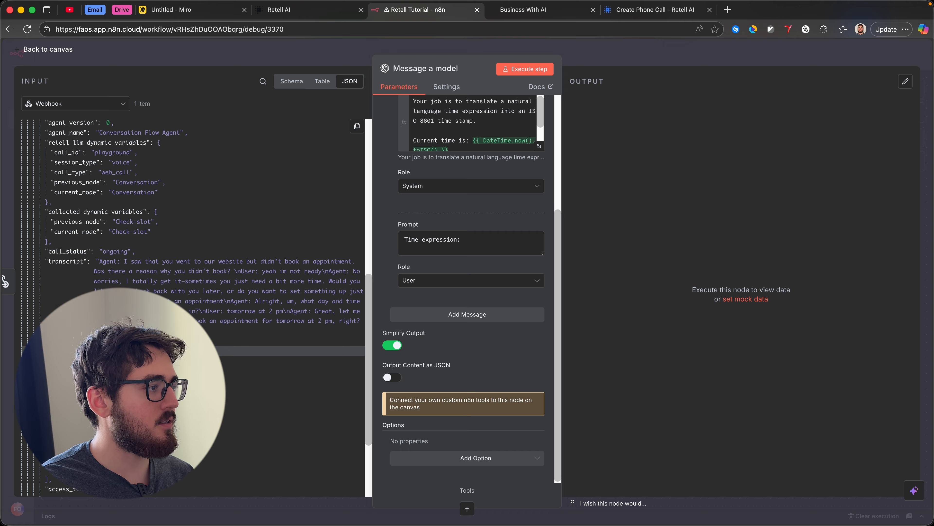
scroll(190, 269, down, 2)
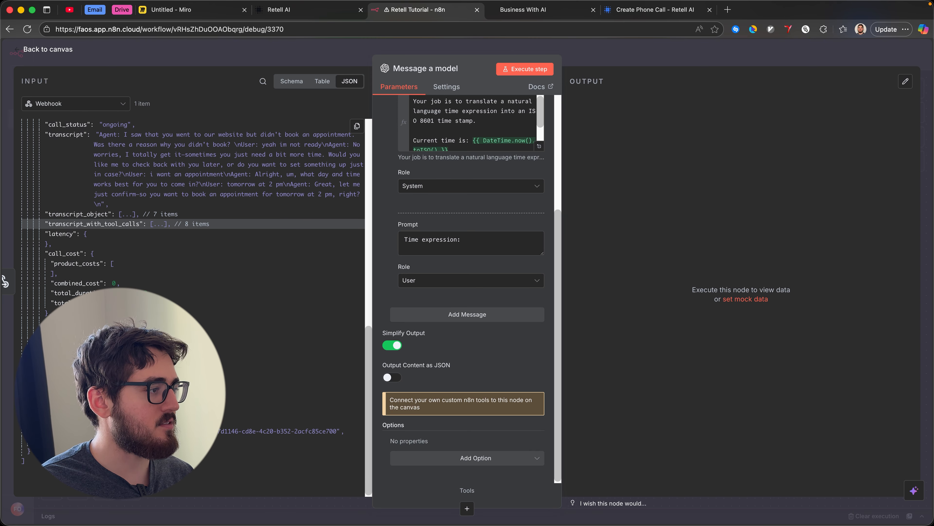
drag(54, 401, 494, 248)
click(462, 244)
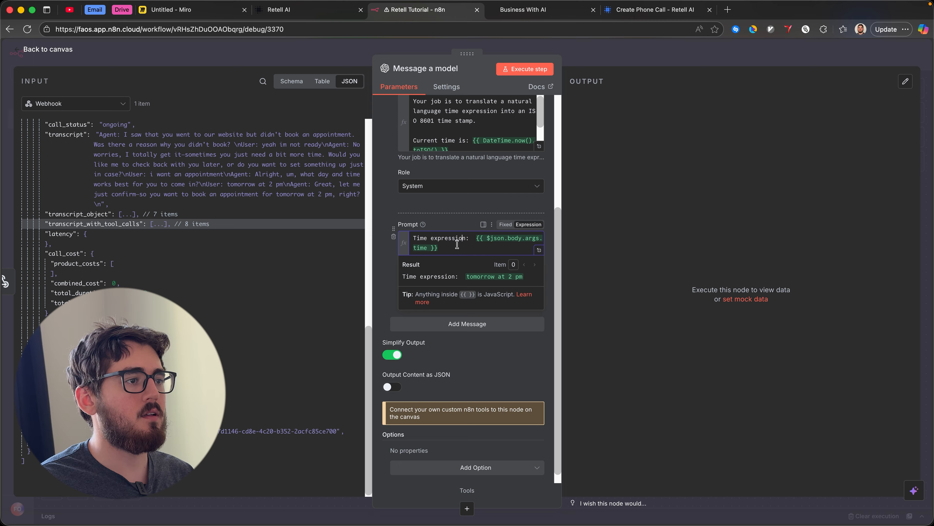
click(386, 264)
Execute the Message a model node, check the timestamp in its output content, and return to the canvas
scroll(386, 273, up, 5)
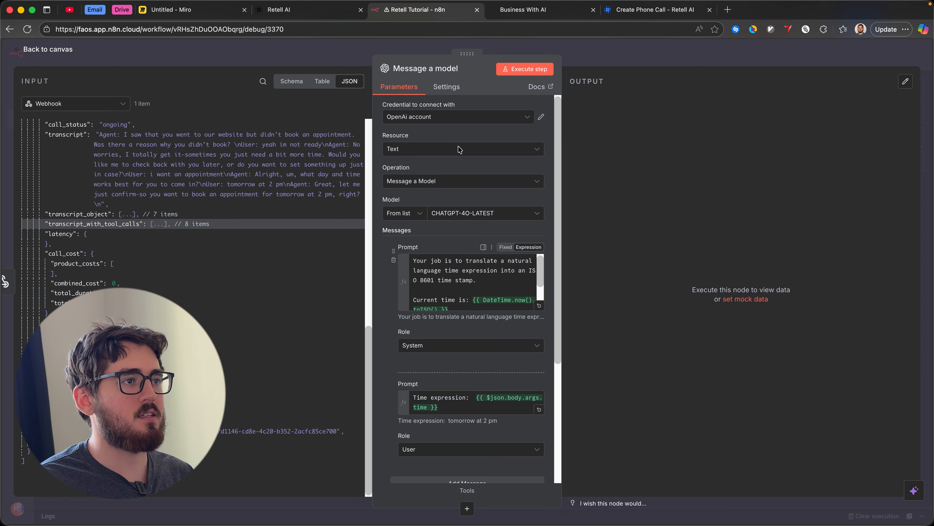
click(524, 68)
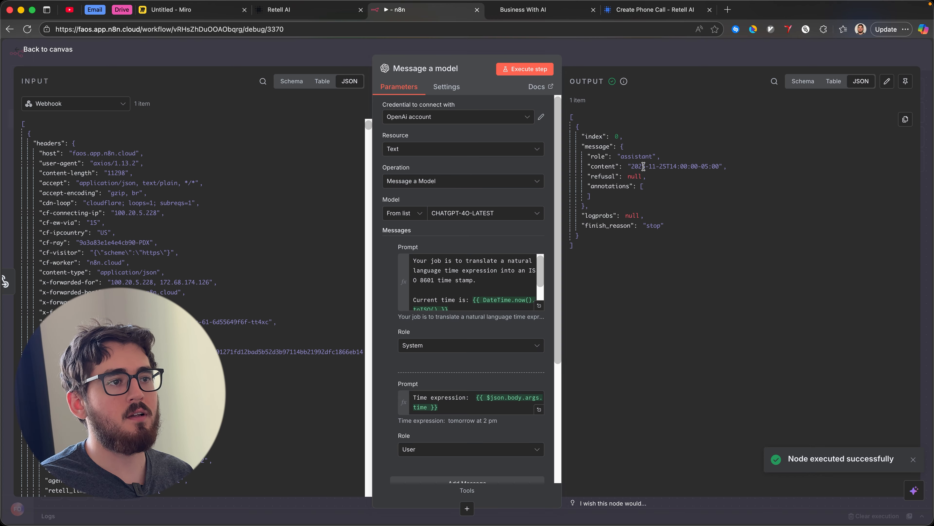
drag(658, 163, 741, 170)
click(698, 193)
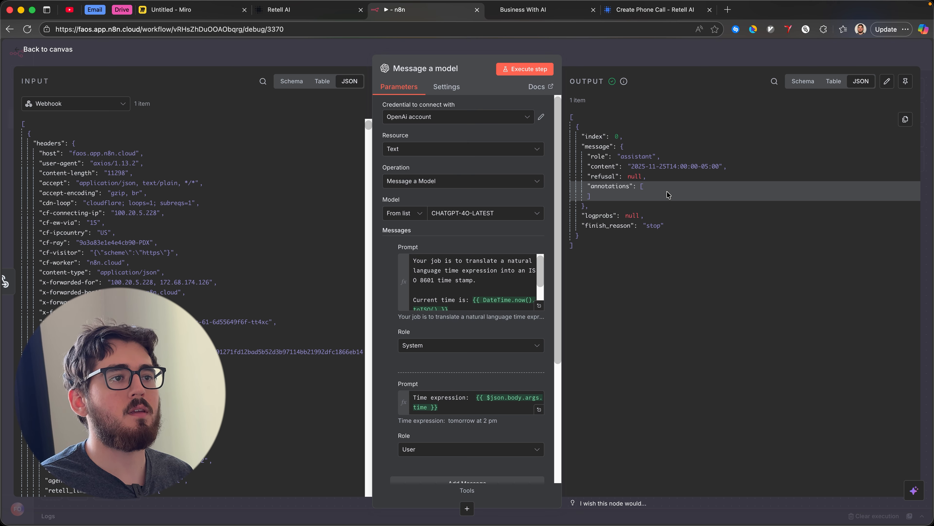
click(607, 54)
Connect the Message a model node to the Get free slots of a calendar node and place the calendar node closer
drag(552, 291, 439, 321)
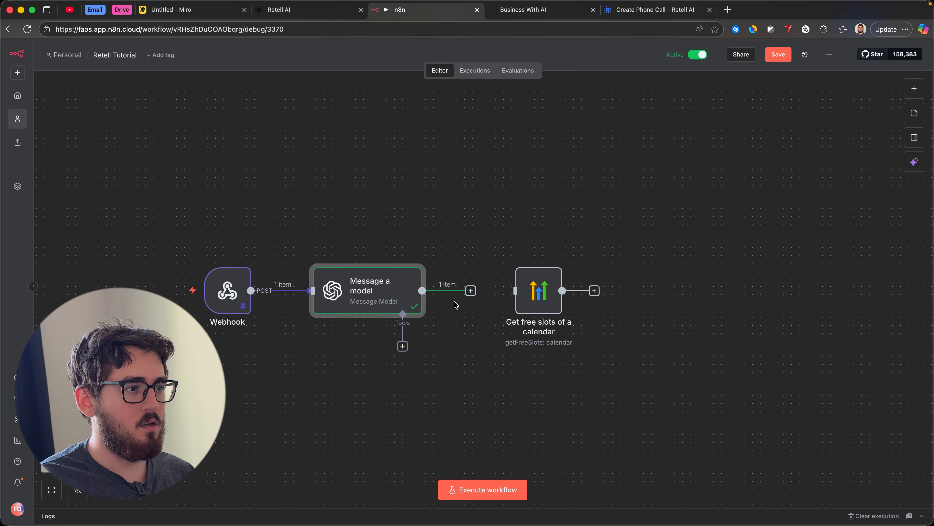
drag(524, 297, 493, 297)
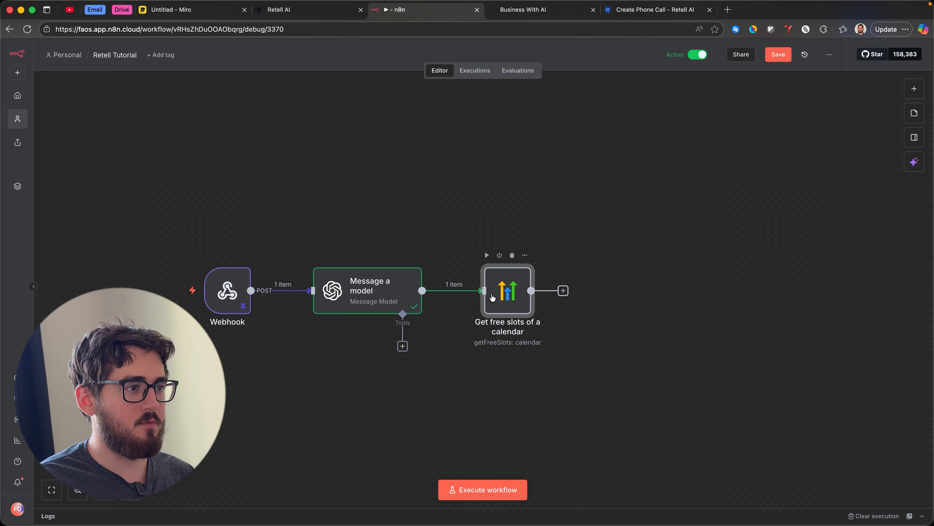
double_click(495, 298)
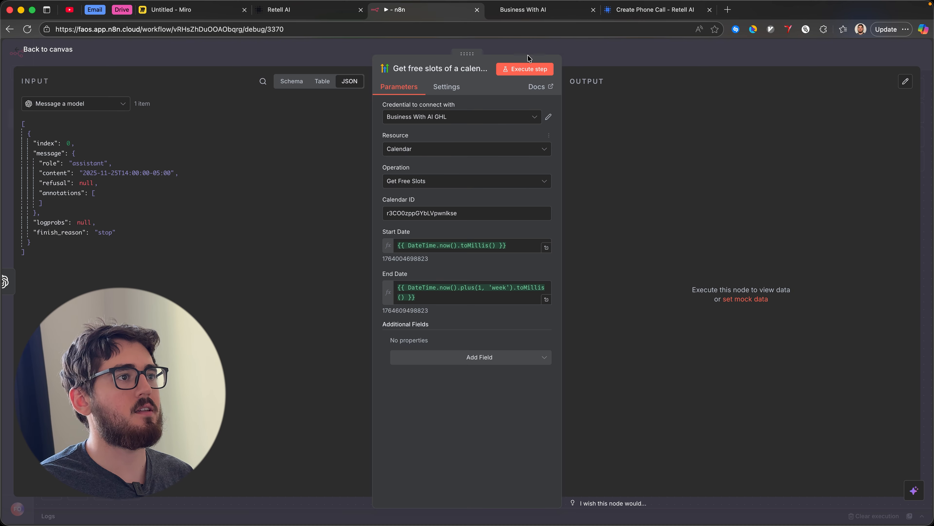
click(318, 57)
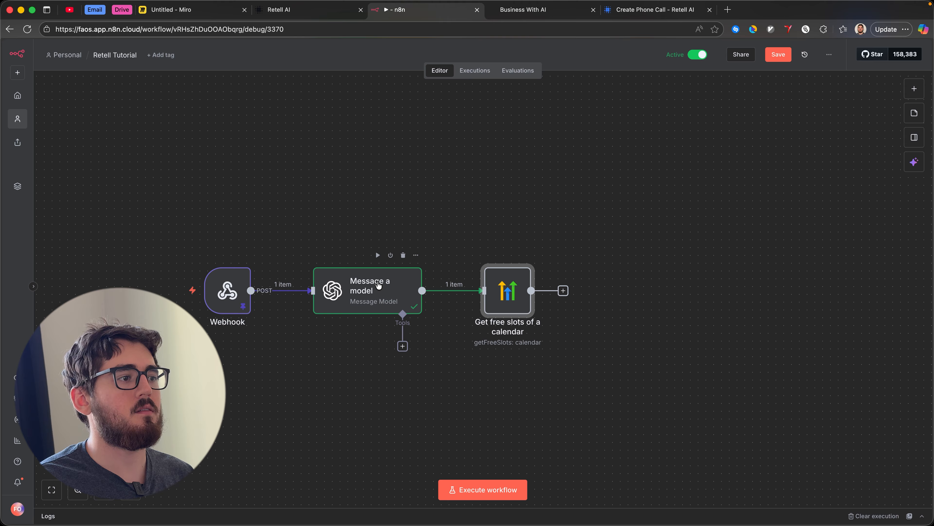
Pin the output of the Message a model node and execute the Get free slots of a calendar node
double_click(379, 285)
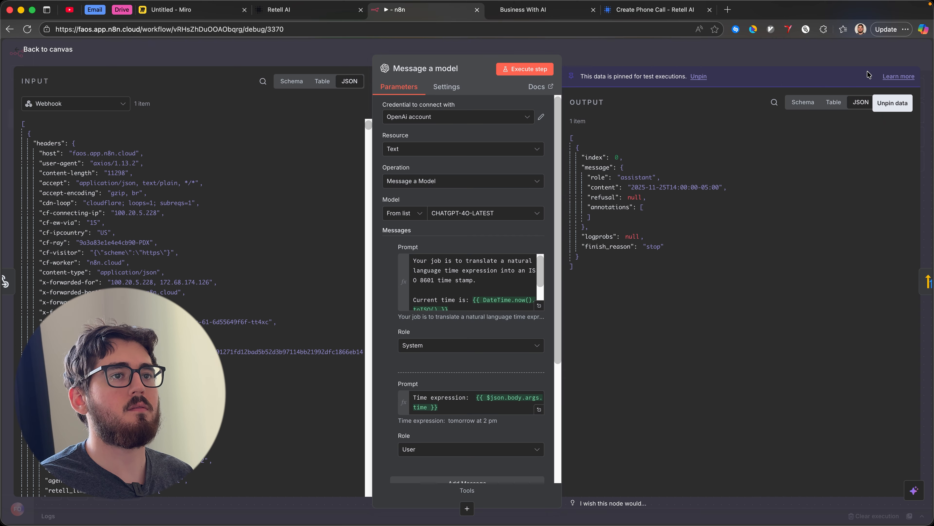
click(822, 63)
double_click(506, 294)
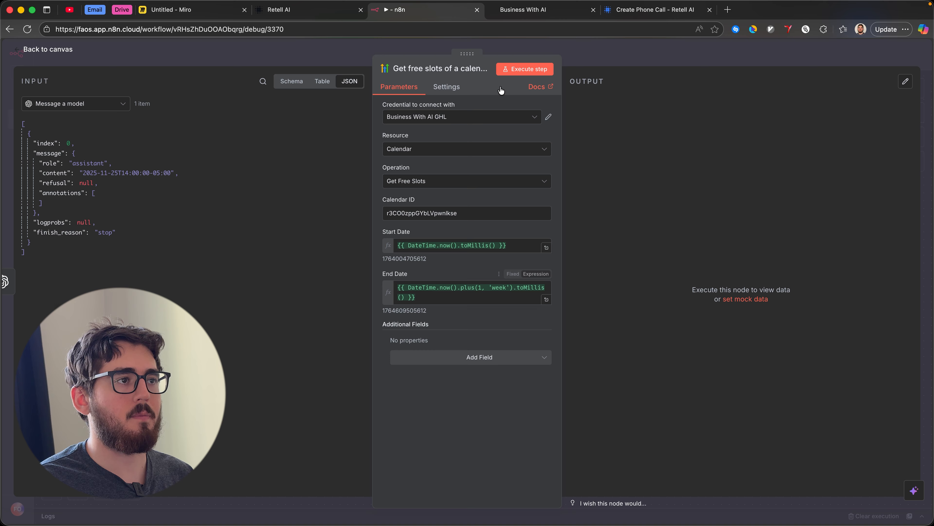
click(524, 69)
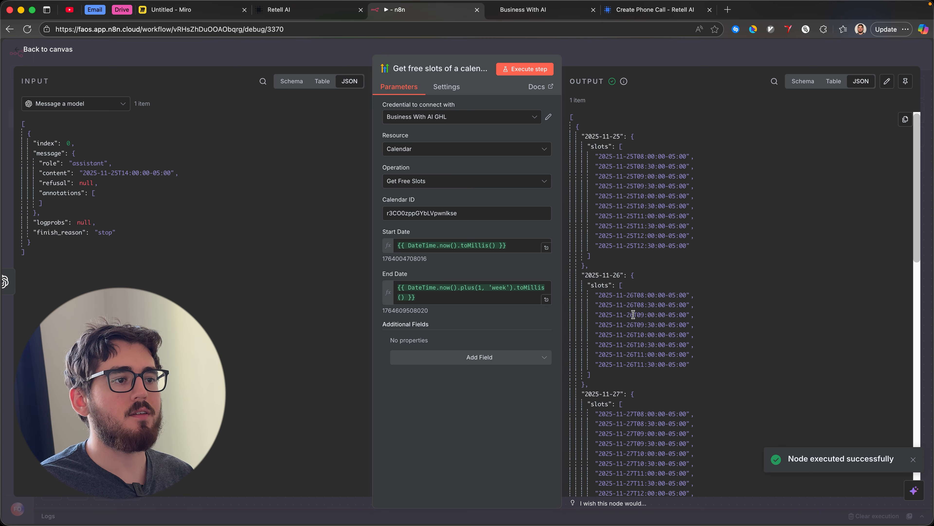
click(639, 58)
Examine the free slots returned by the calendar node alongside the prompts and pinned output of the Message a model node
double_click(391, 299)
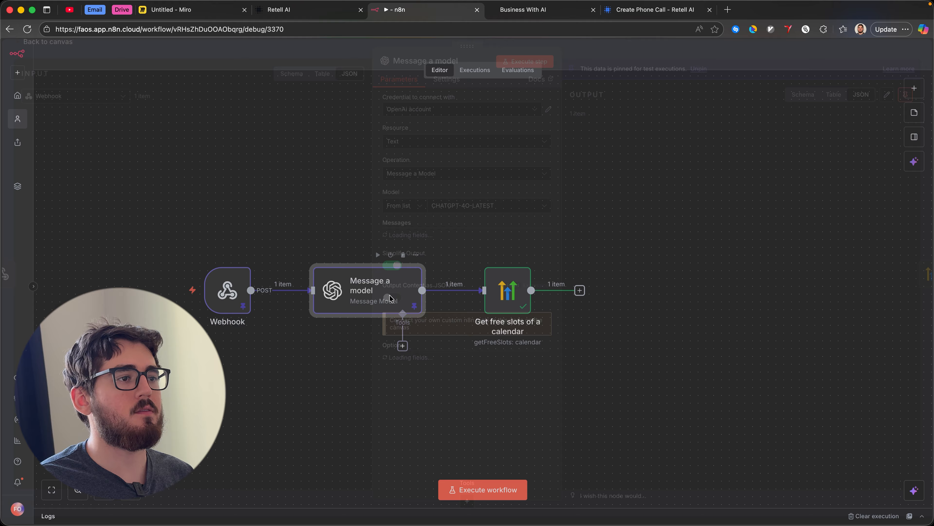
click(588, 57)
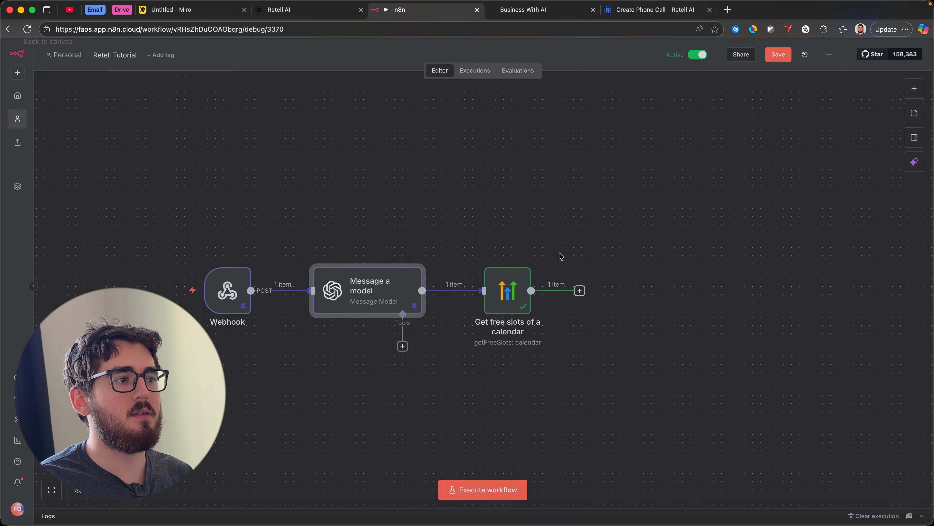
click(516, 296)
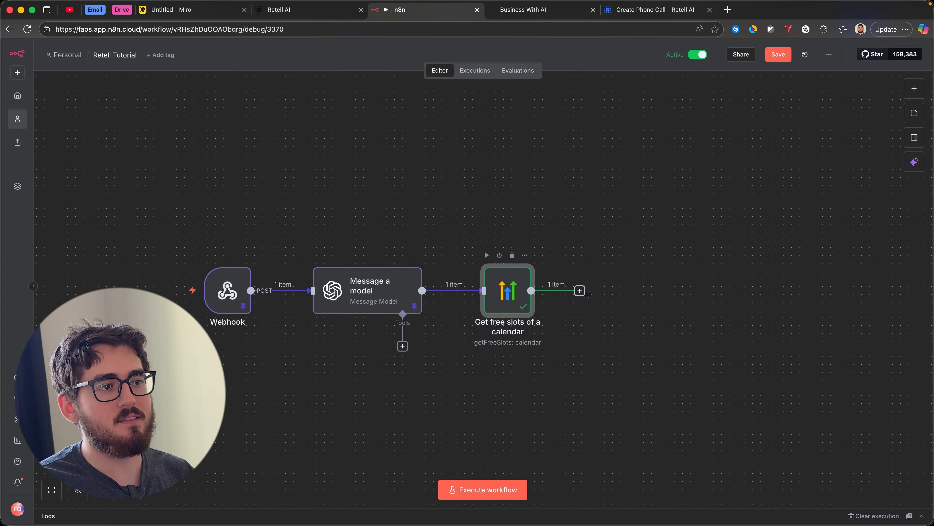
double_click(518, 296)
scroll(684, 335, down, 5)
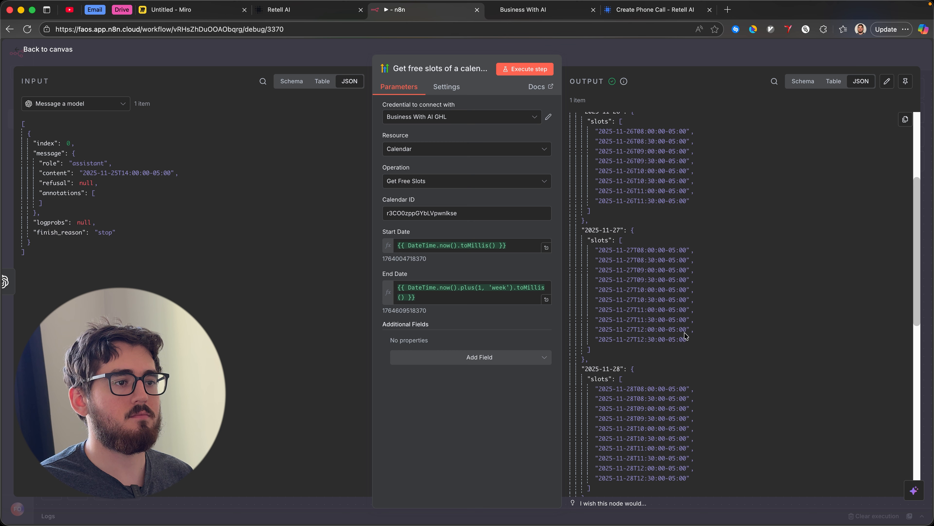
scroll(681, 336, up, 5)
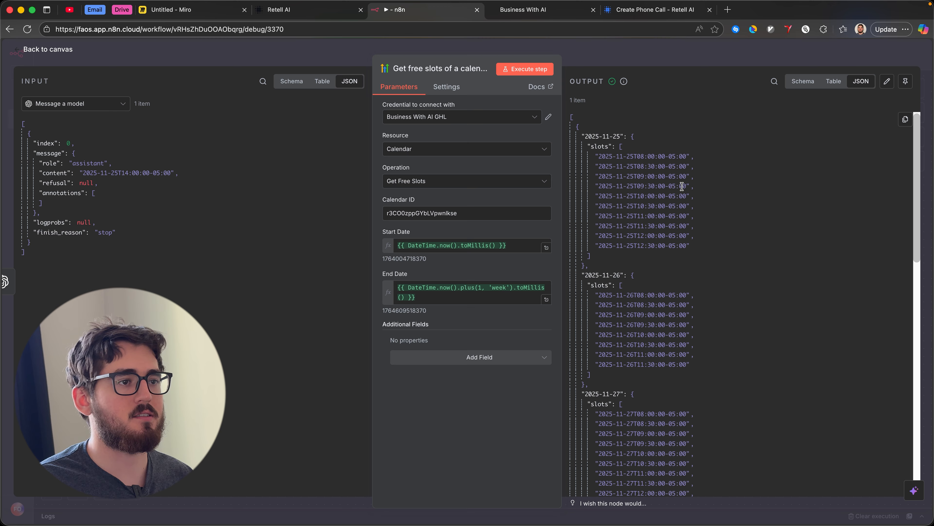
click(597, 57)
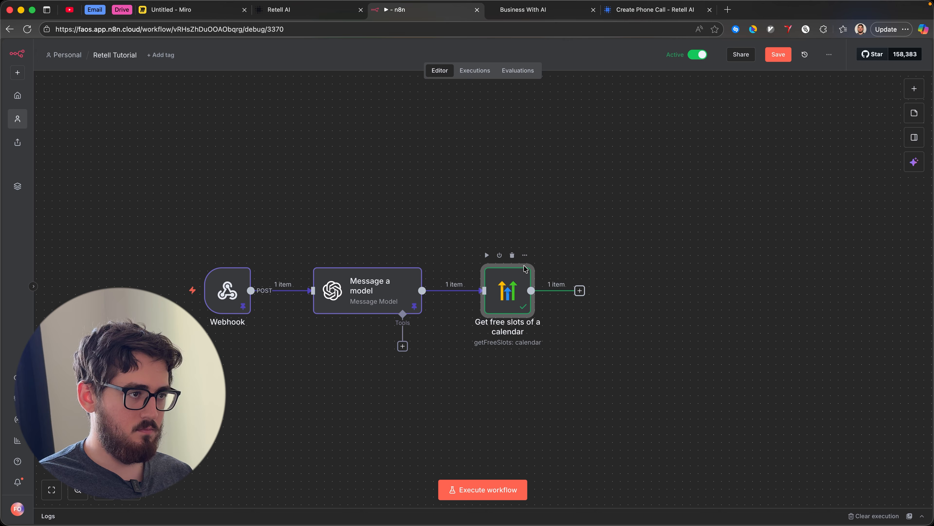
drag(576, 233, 503, 245)
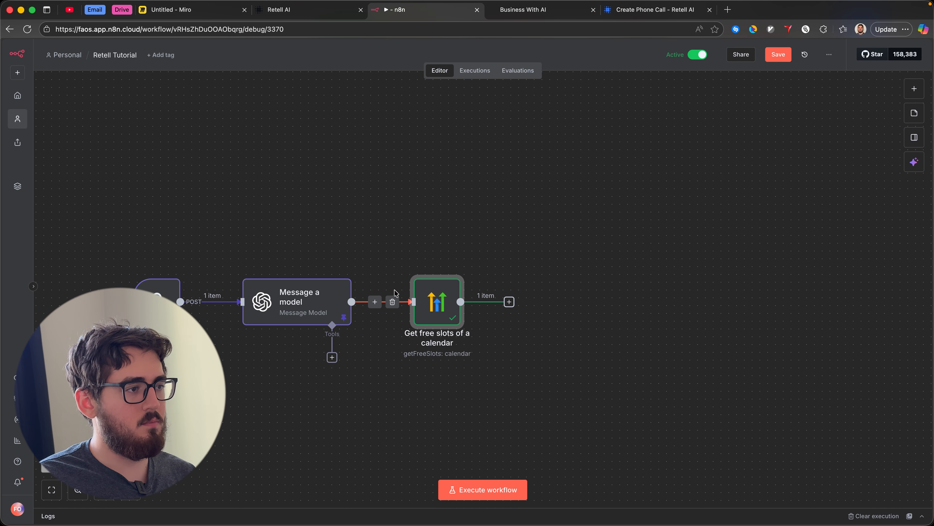
double_click(432, 298)
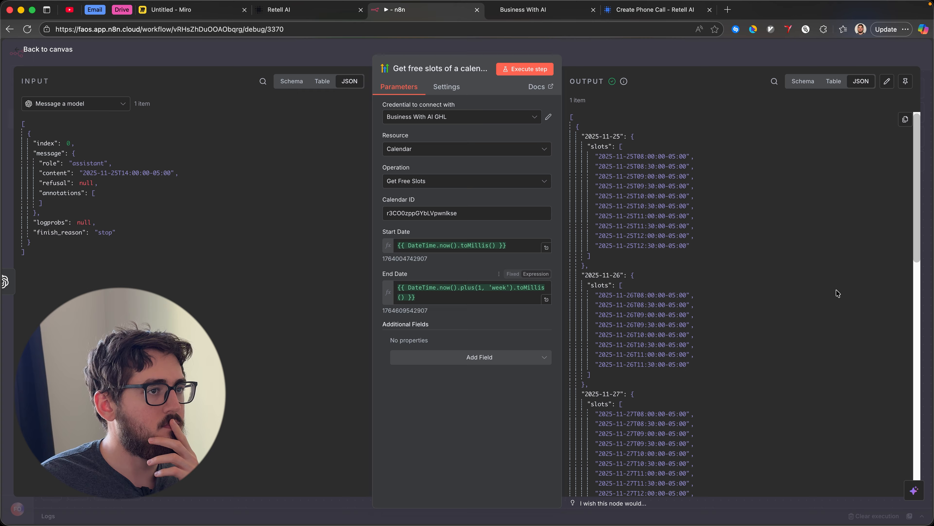
click(632, 54)
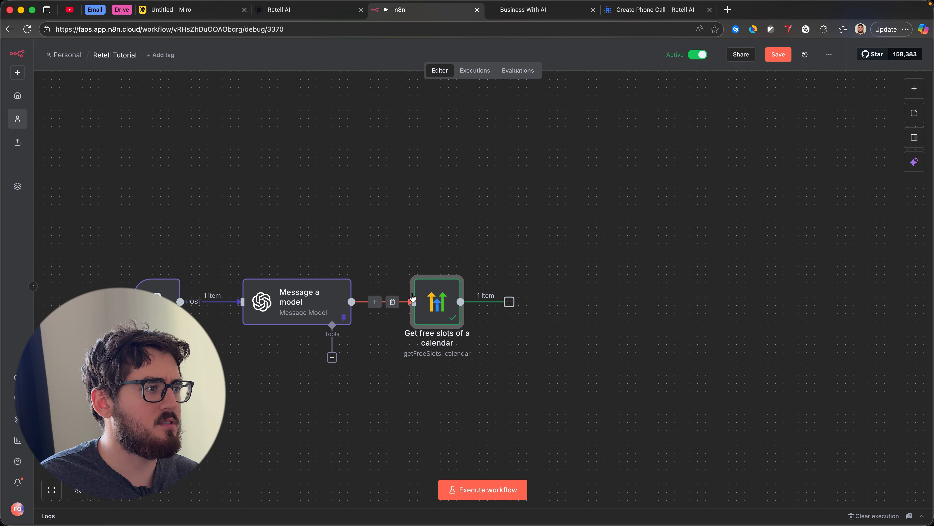
double_click(277, 316)
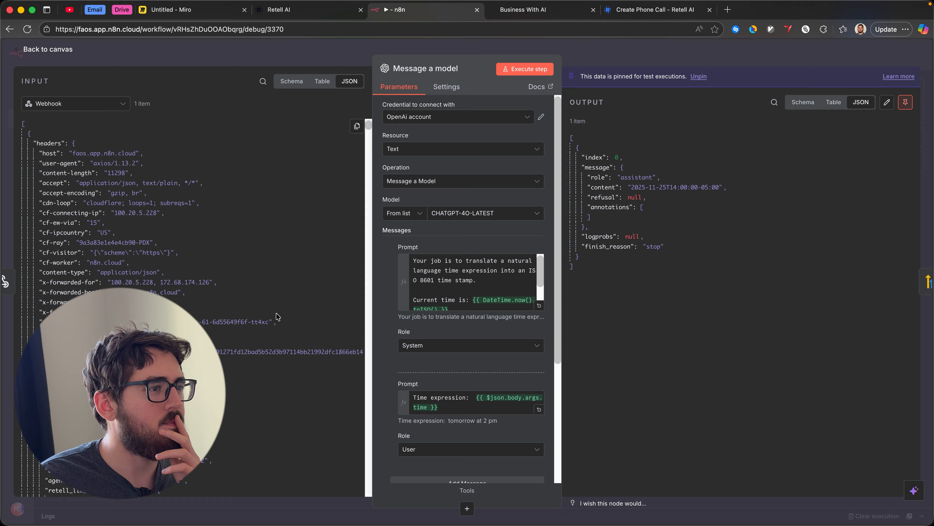
scroll(476, 302, down, 2)
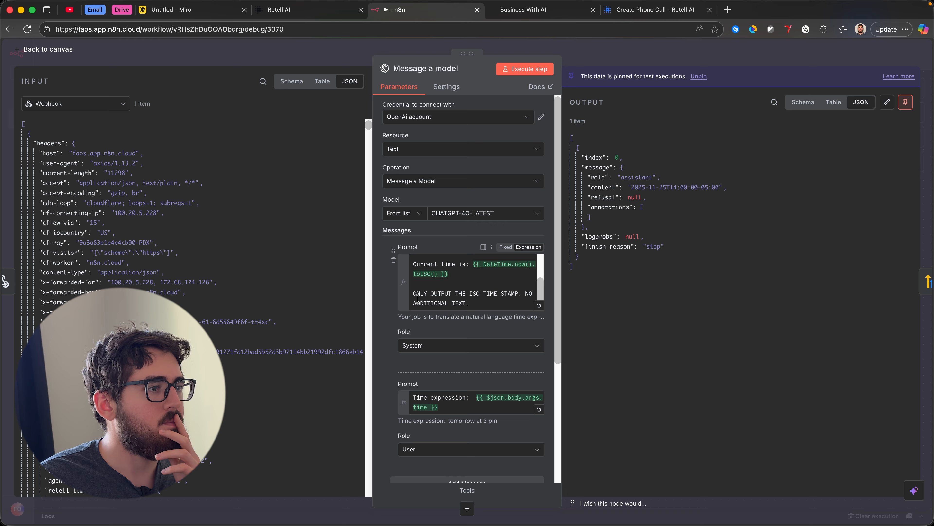
click(268, 59)
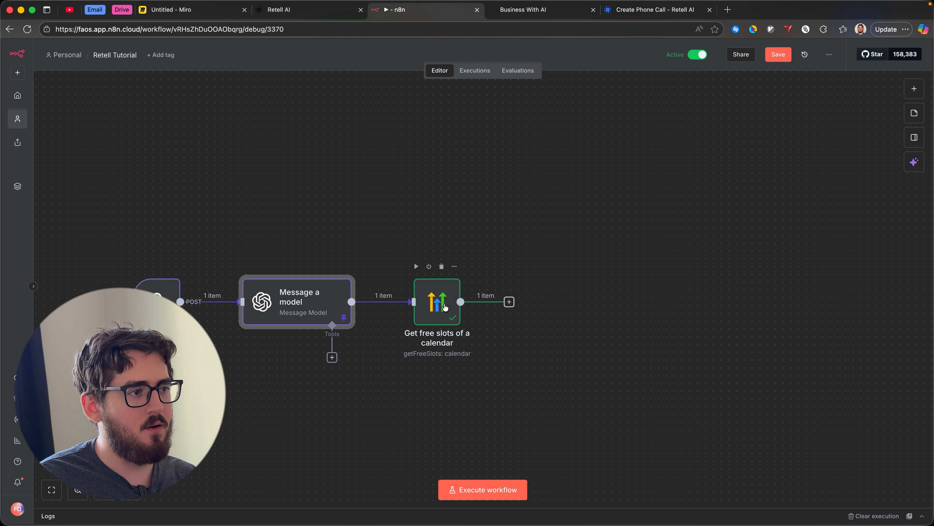
double_click(445, 307)
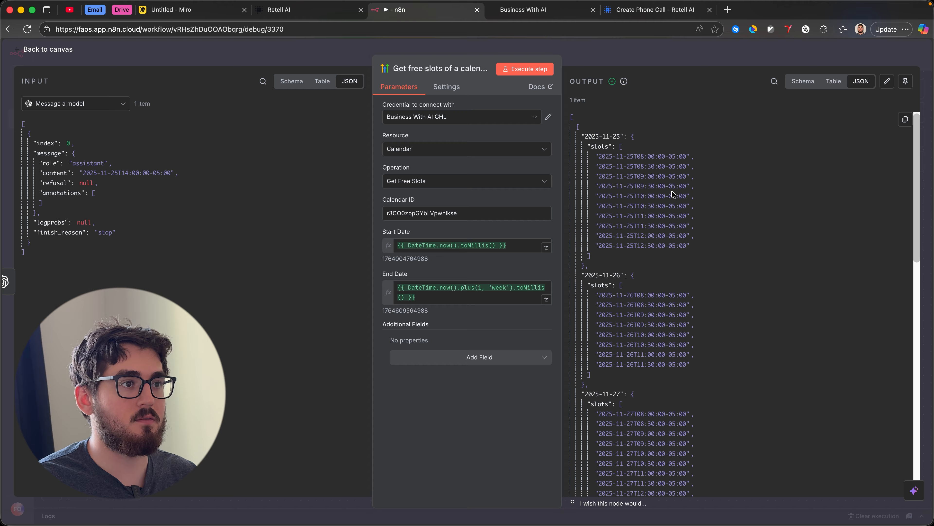
click(616, 64)
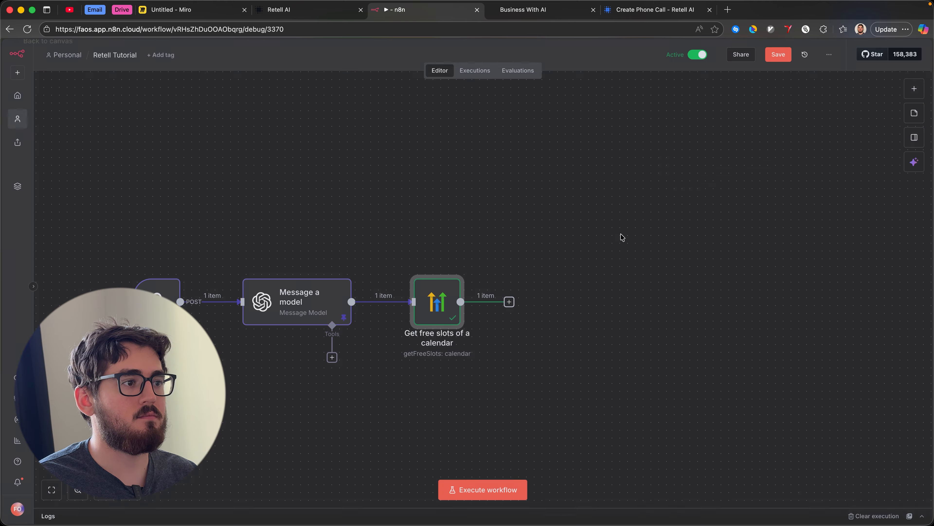
Add an OpenAI Message a model node after the Get free slots of a calendar node and open its parameters
click(510, 302)
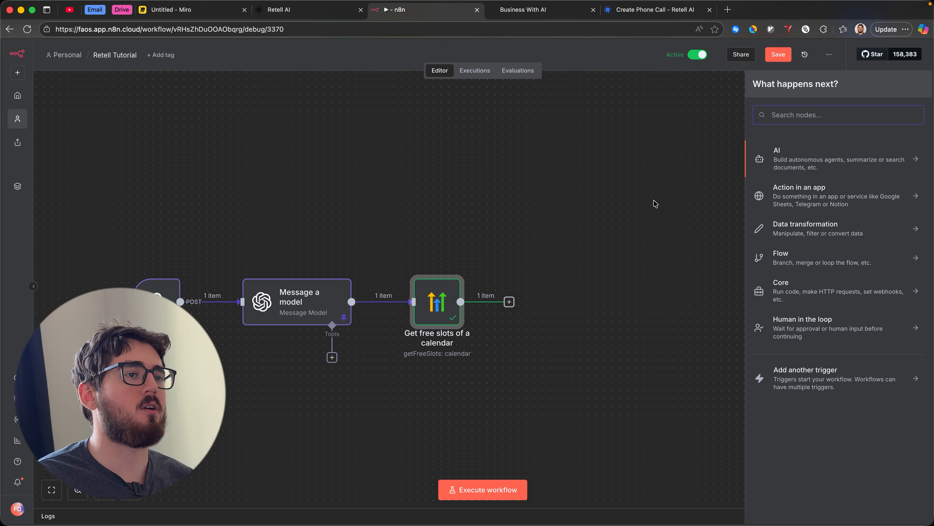
text(ai)
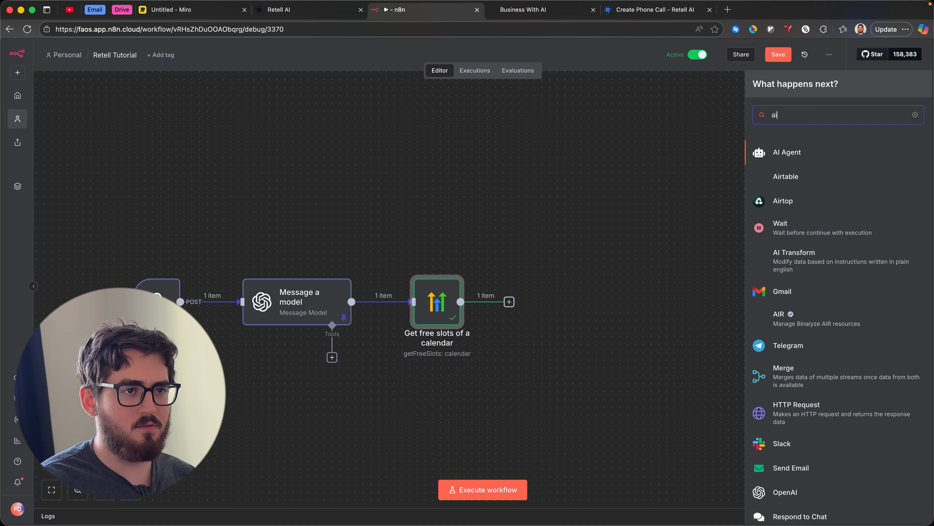
text(openai)
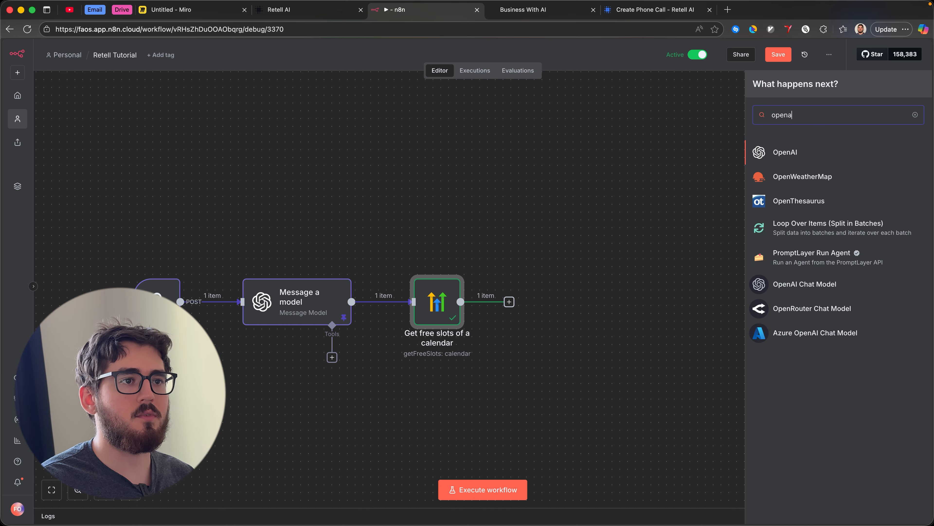
click(820, 153)
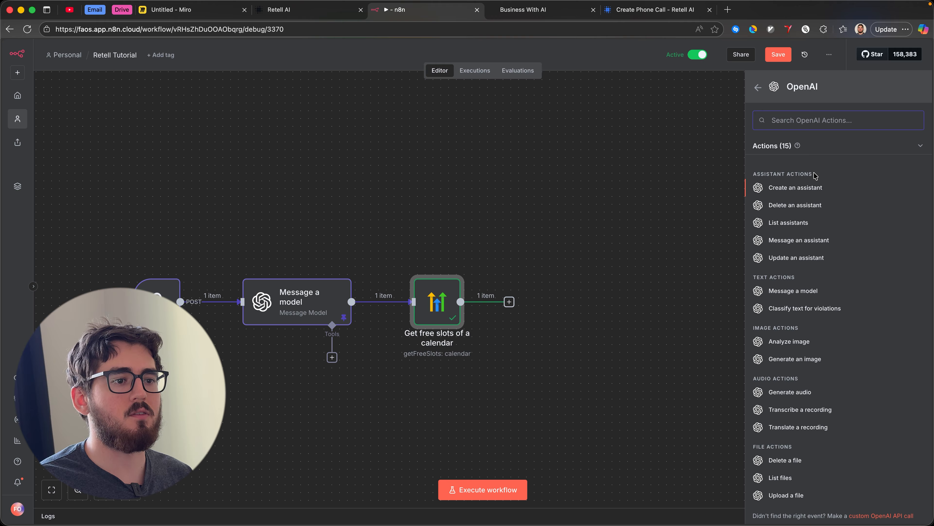
text(send a)
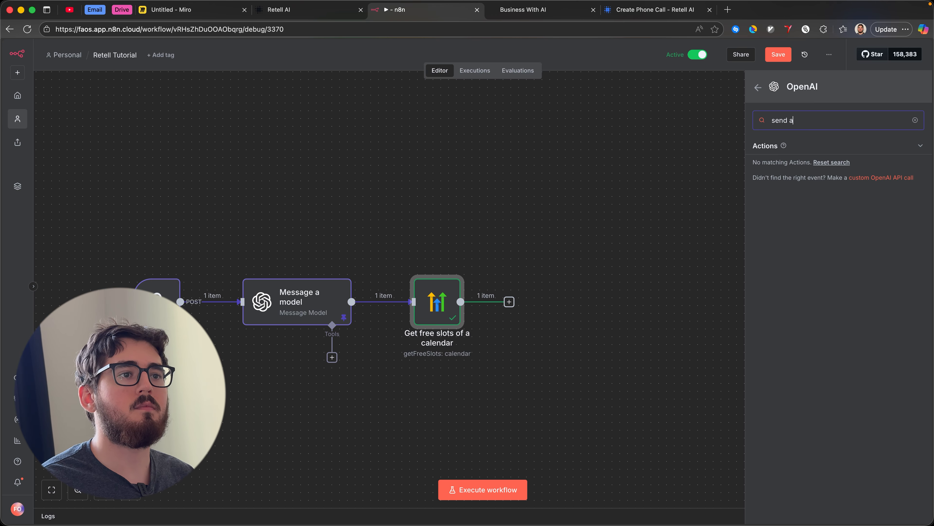
key(super+a)
text(mess)
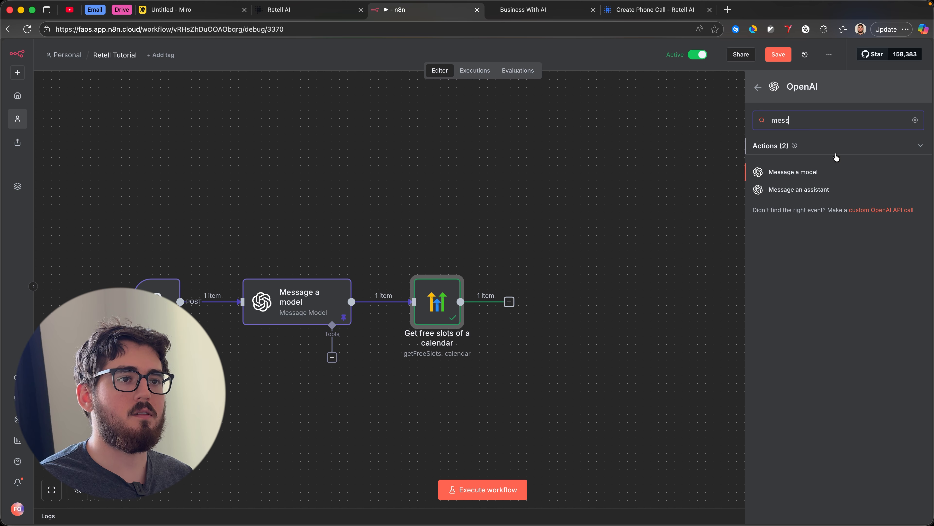
click(821, 172)
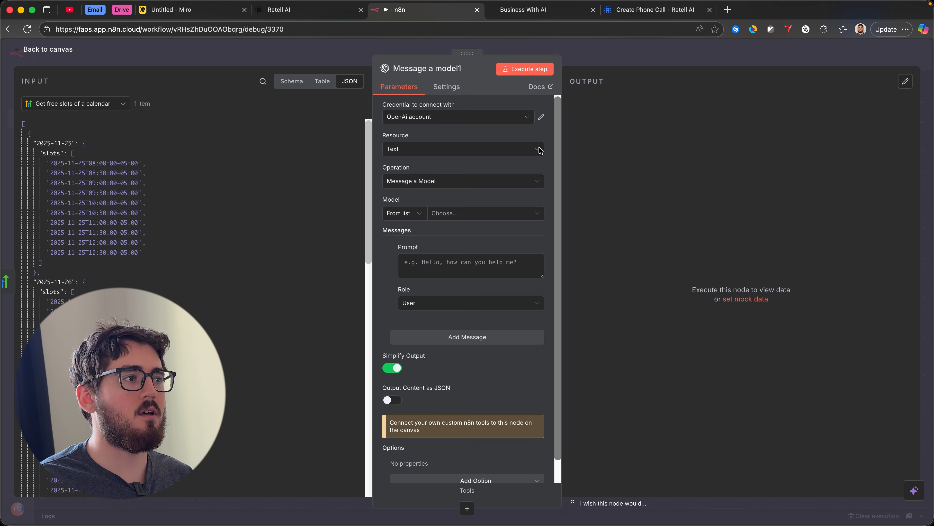
click(307, 52)
double_click(553, 317)
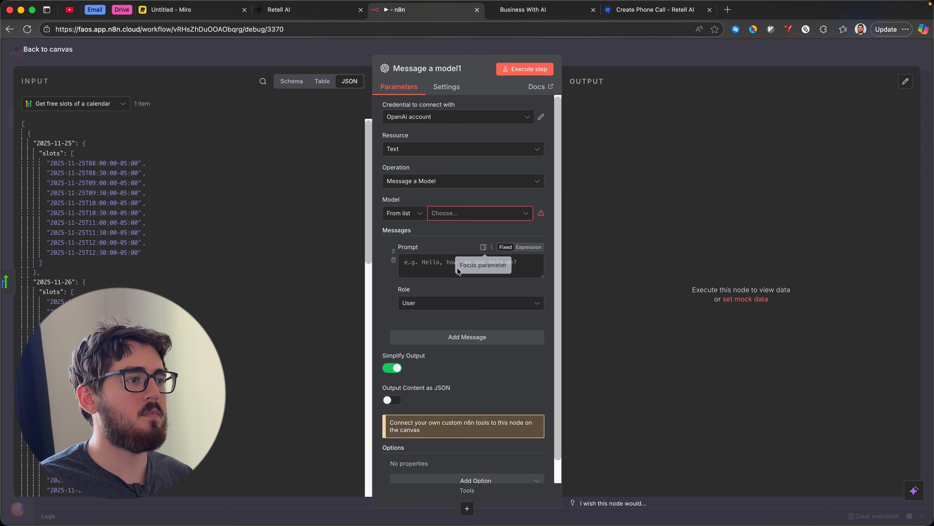
Enter the prompt "Your job is to see if the given time slot appears in the list of available time slots."
click(438, 266)
text(Your job is to see if the given)
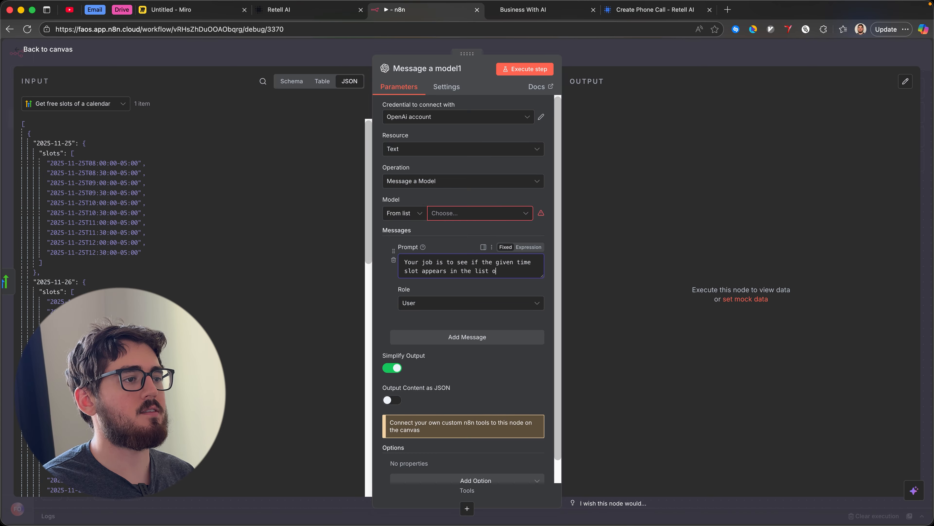
text(time slots.)
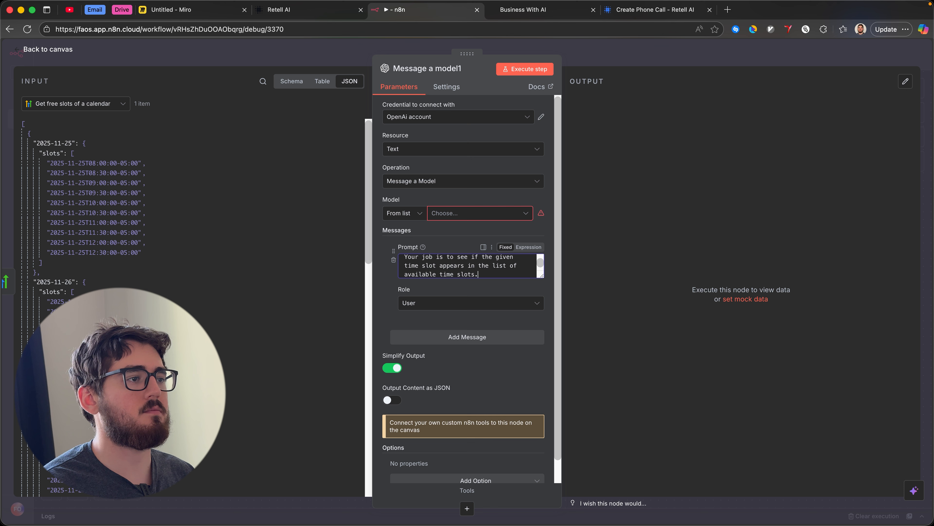
Set the model to CHATGPT-4O-LATEST and give the first message the System role
click(446, 213)
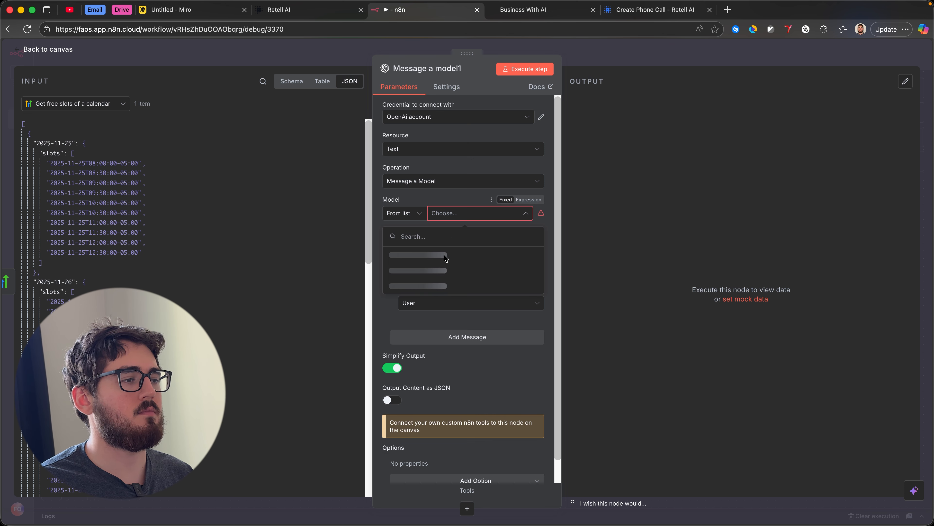
click(431, 257)
scroll(449, 302, down, 1)
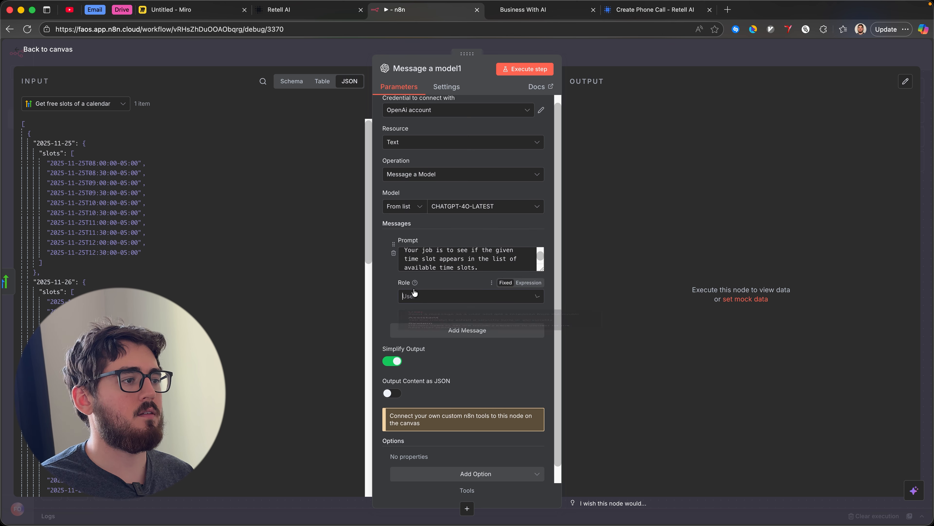
click(449, 297)
click(443, 368)
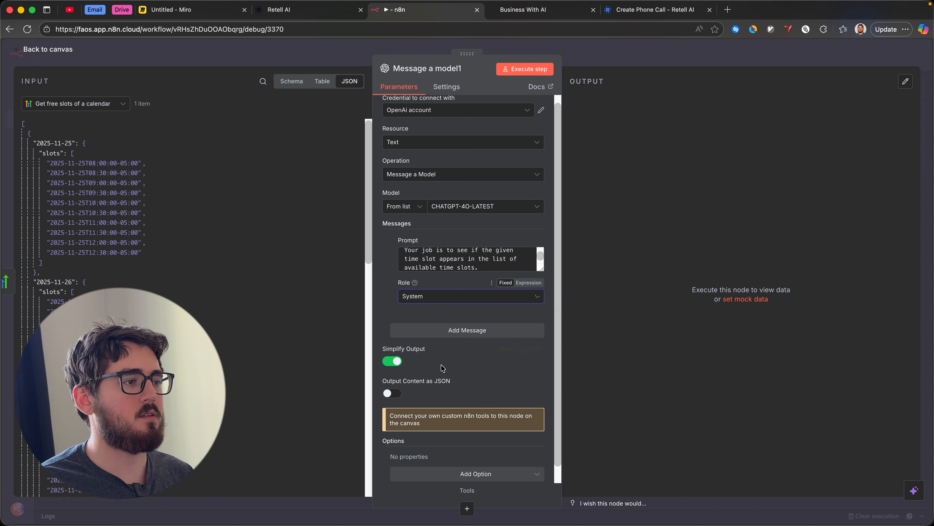
Add a user message reading "Given time slot:" followed by the content output of the first Message a model node
click(443, 330)
click(447, 348)
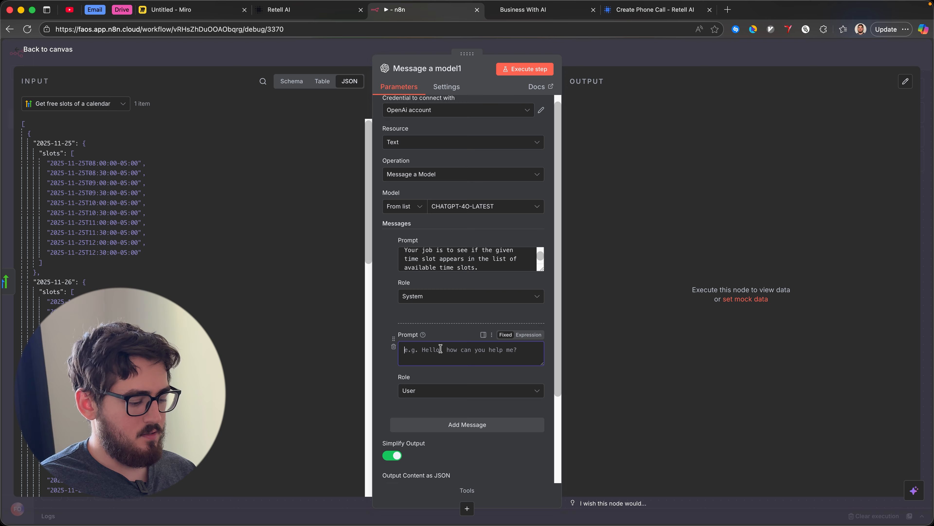
text(Given time slot:)
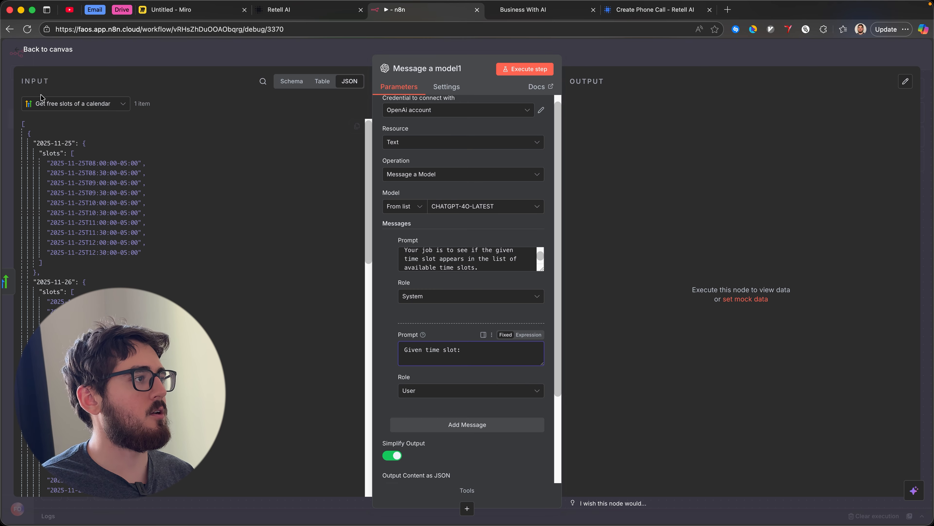
click(72, 103)
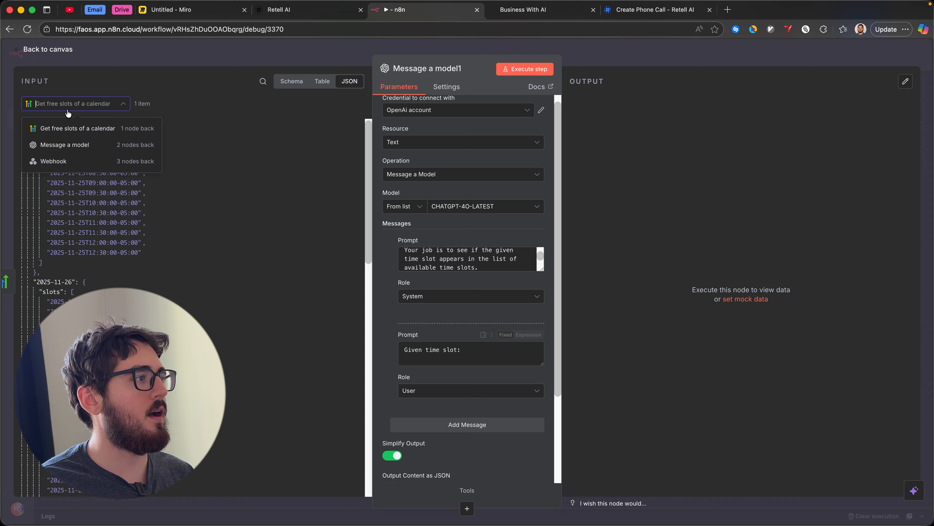
click(81, 145)
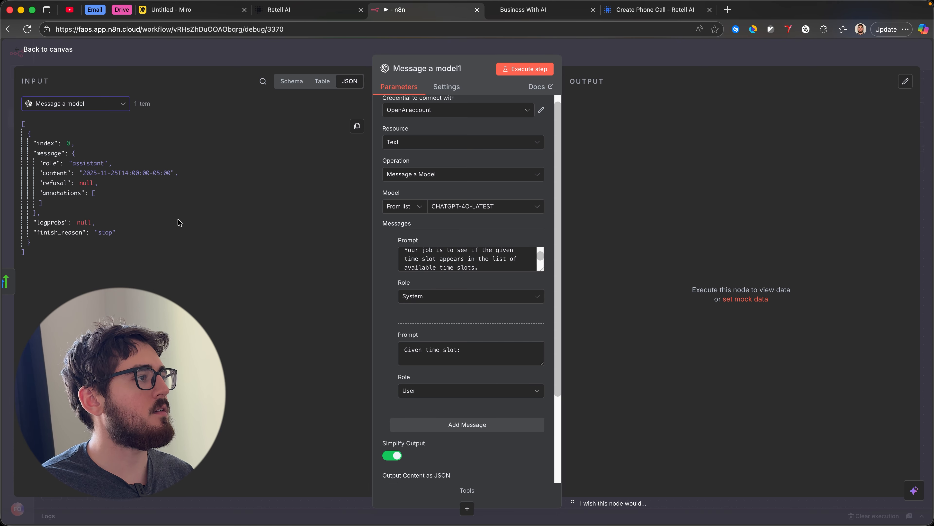
drag(53, 173, 483, 359)
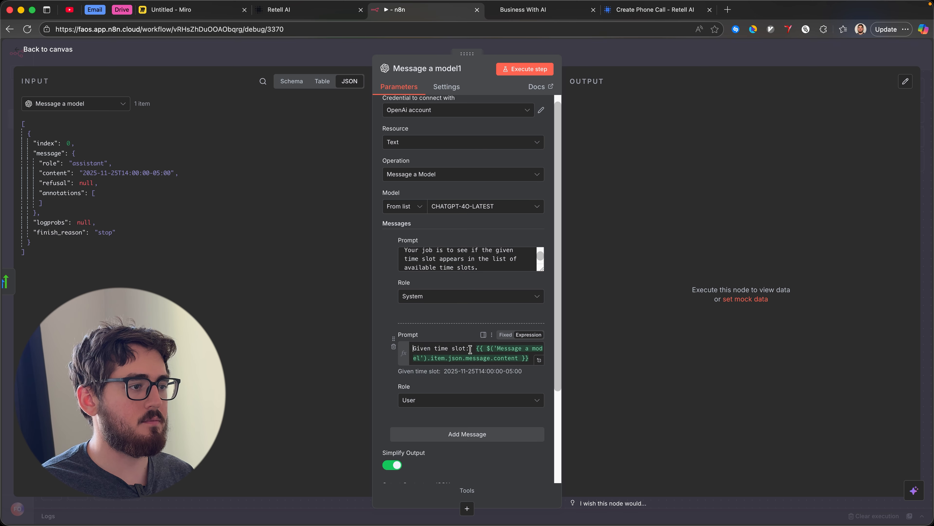
Add a third message with the prompt "Available time slots:"
click(466, 435)
click(436, 467)
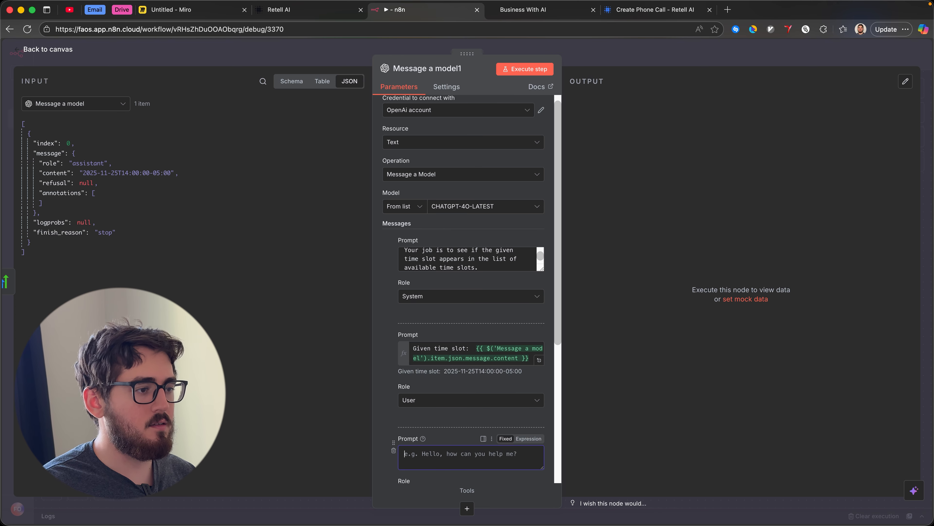
text(Available time slots:)
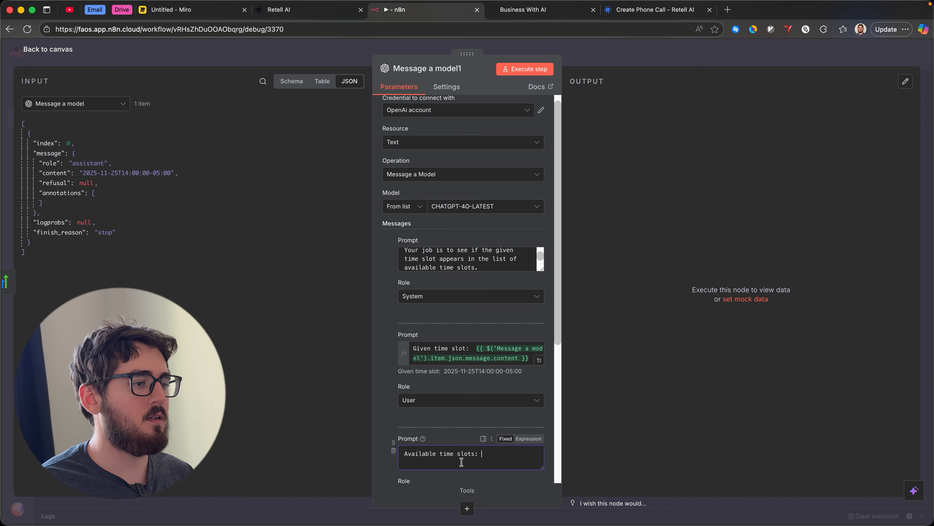
scroll(461, 441, down, 2)
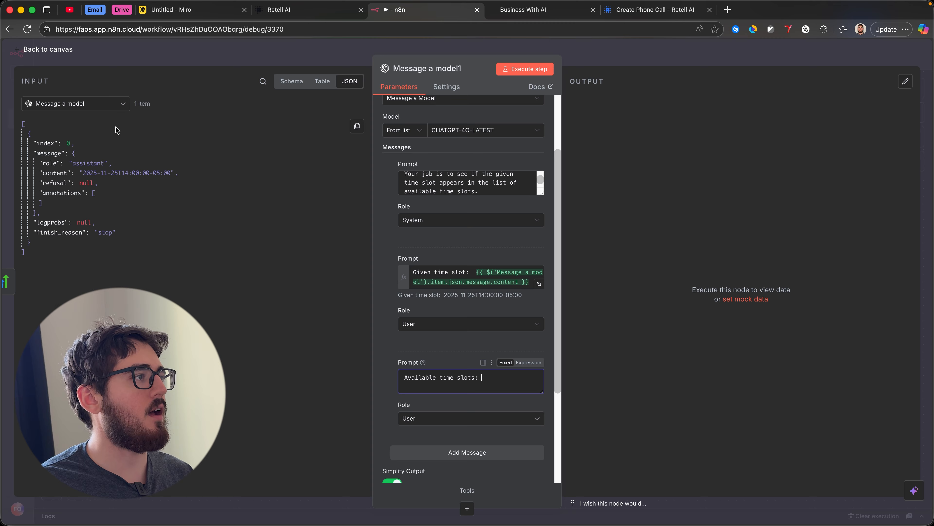
Try to pick the full set of free slots from the calendar node's output for the "Available time slots:" prompt
click(88, 107)
click(98, 127)
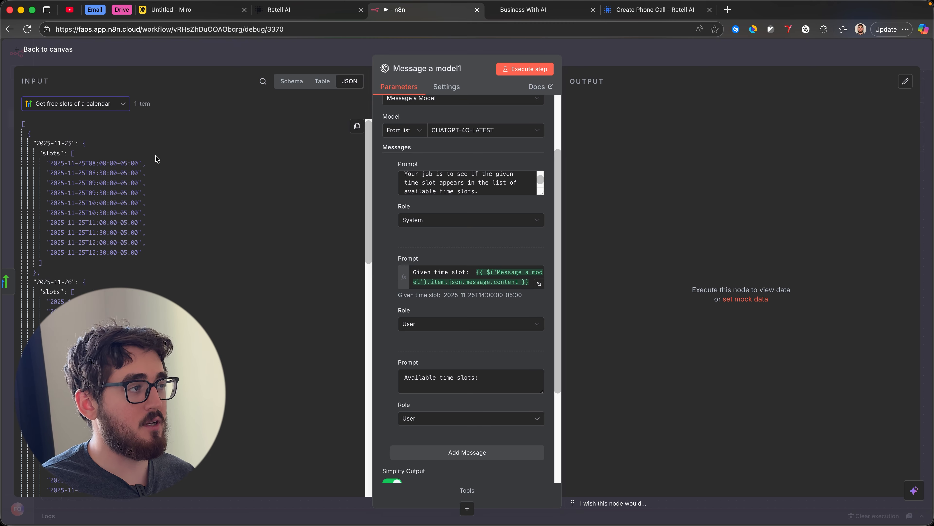
click(441, 420)
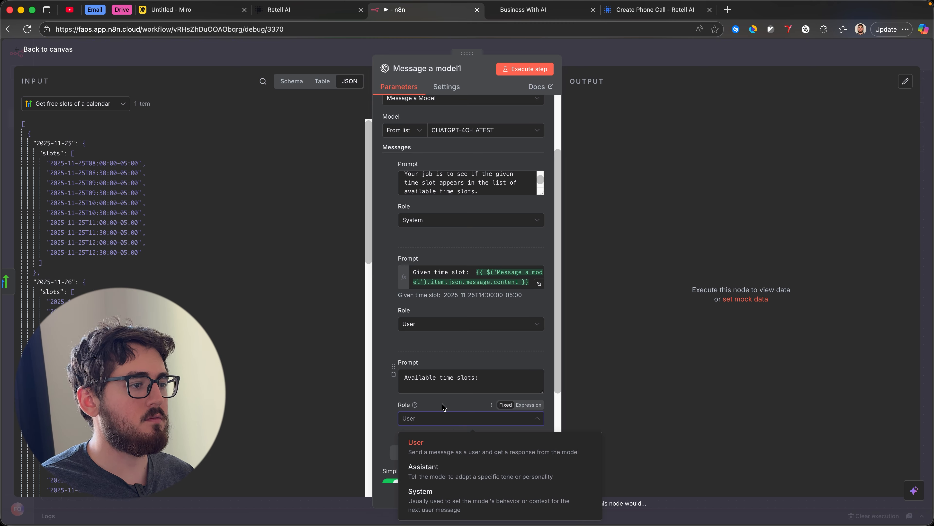
click(451, 385)
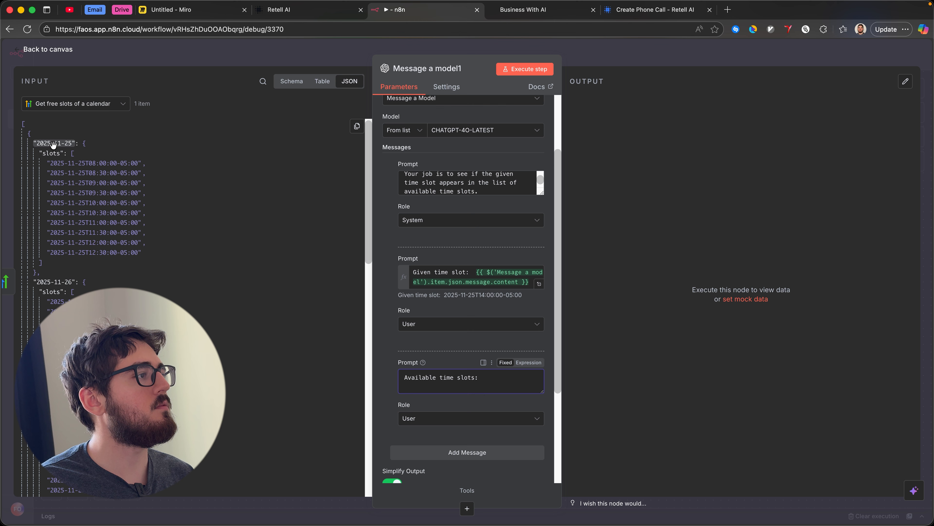
drag(27, 134, 207, 273)
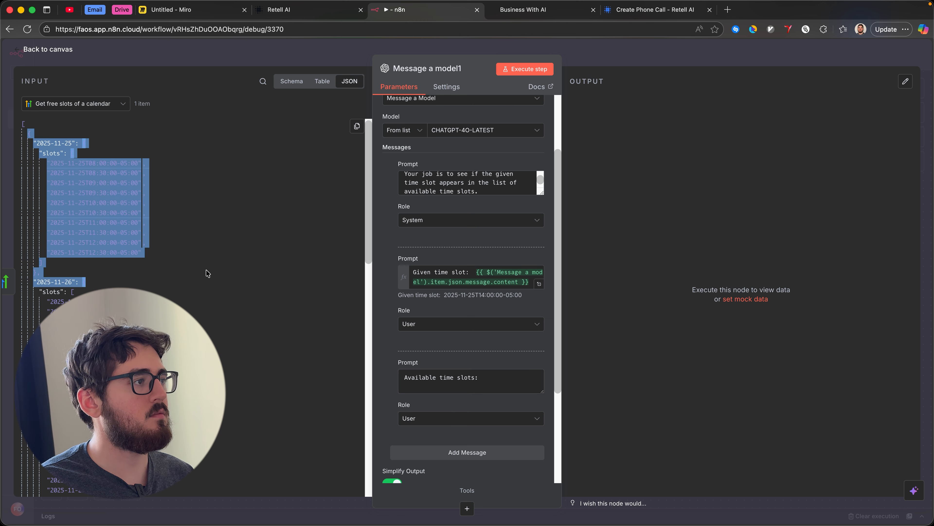
click(49, 130)
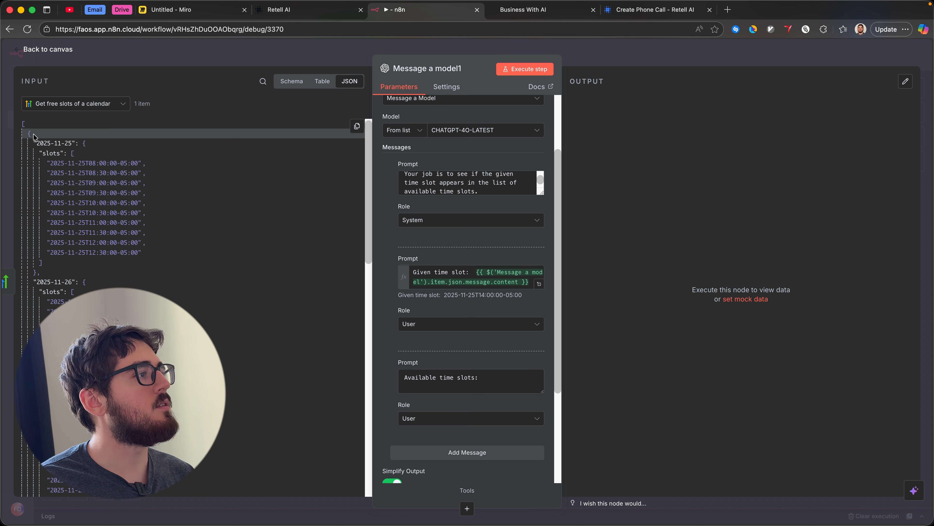
click(84, 143)
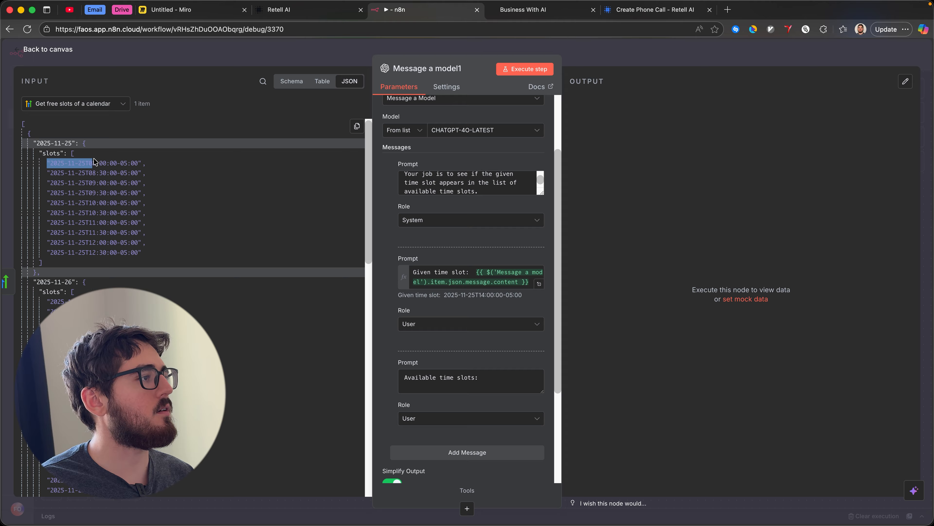
click(72, 153)
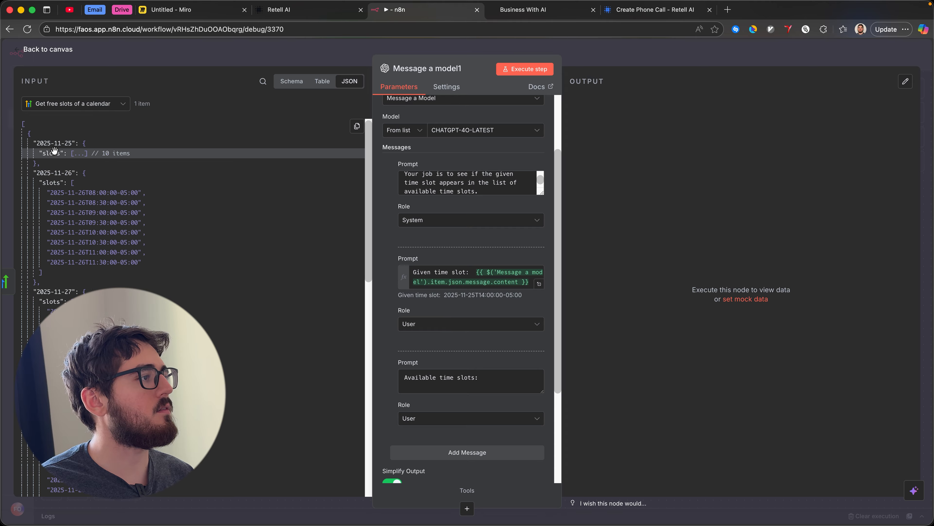
Return to the canvas and insert an Edit Fields node between the Get free slots of a calendar and Message a model1 nodes
click(90, 63)
click(480, 302)
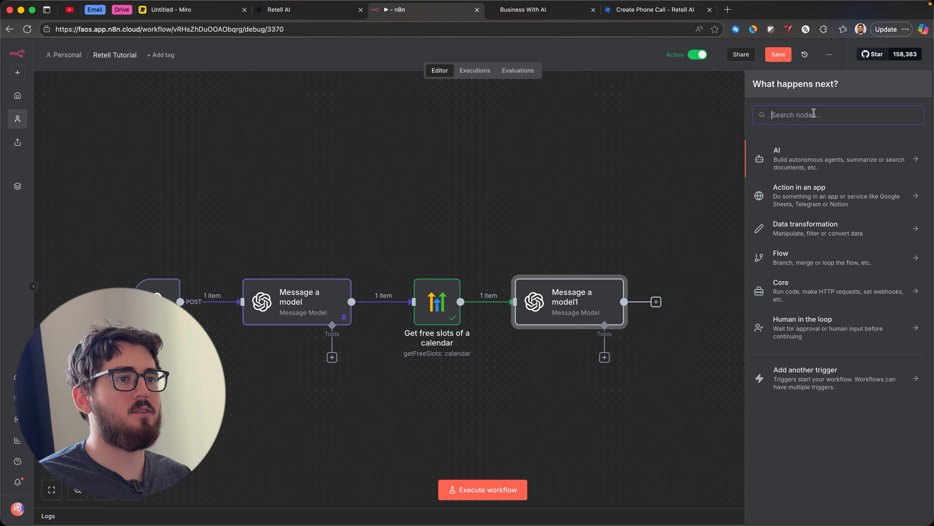
text(edit)
click(791, 163)
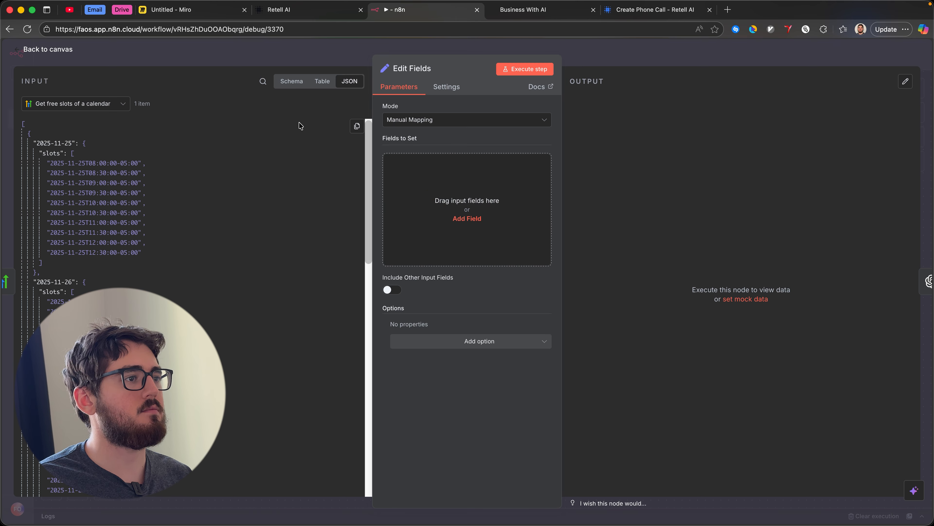
Add a field named timeslots to the Edit Fields node and set its type to Object
click(468, 202)
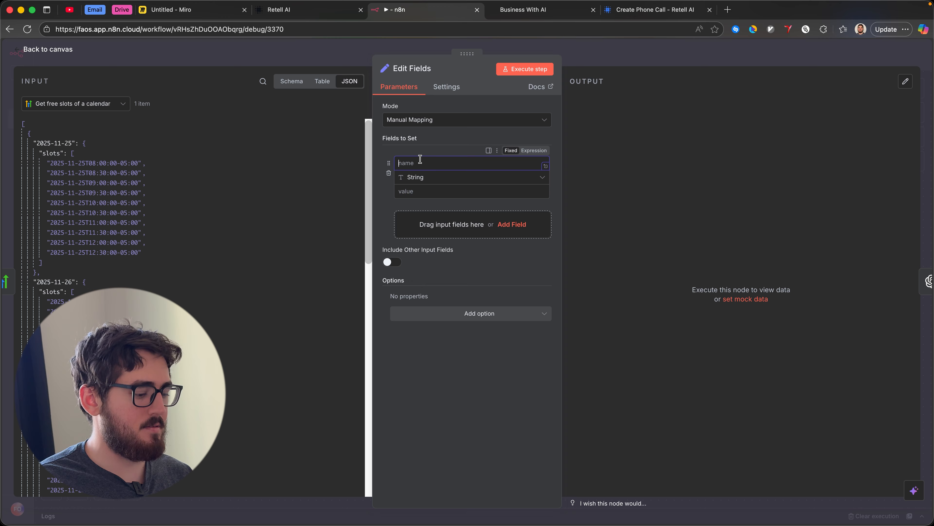
text(timeslots)
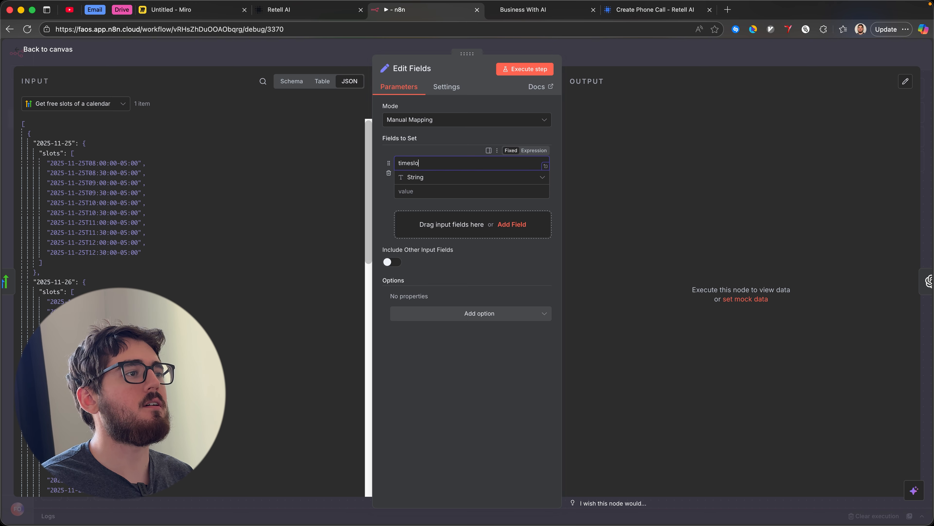
click(424, 177)
click(441, 268)
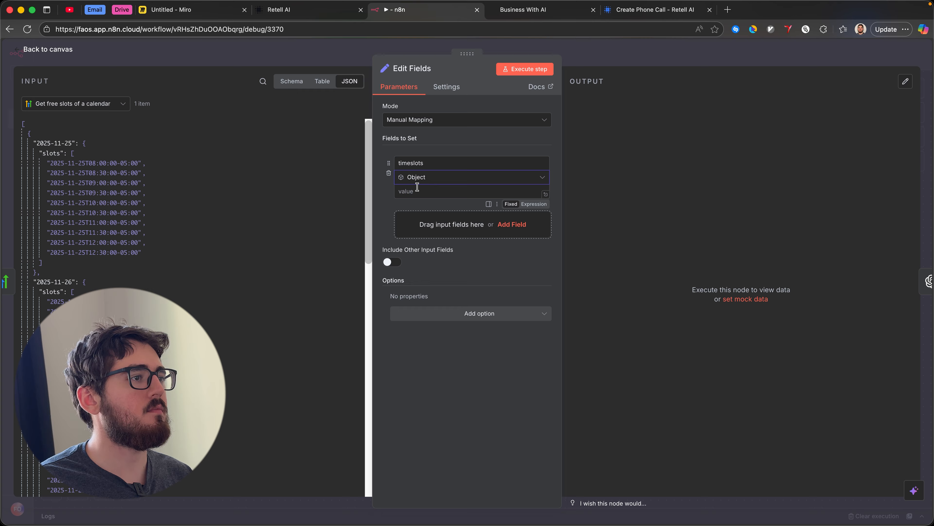
Return to the canvas and delete the Edit Fields node between the calendar and Message a model1 nodes
click(83, 144)
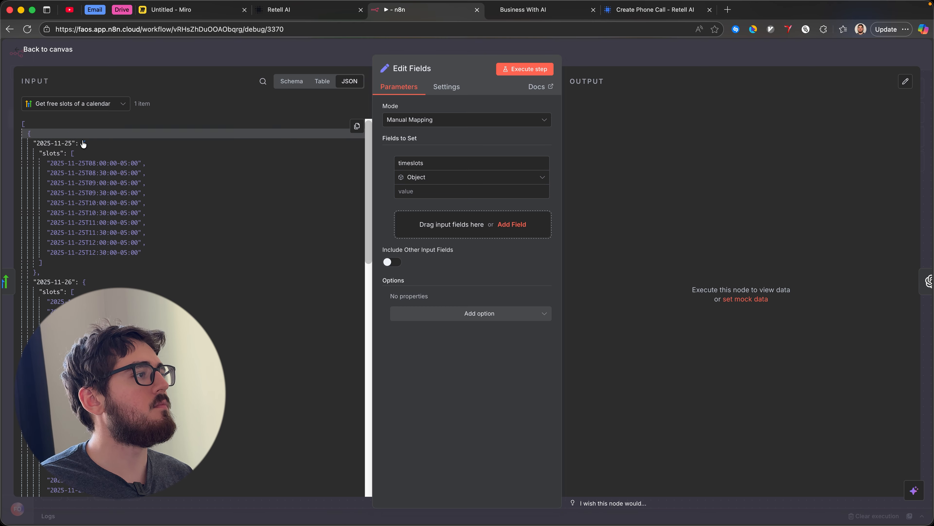
click(83, 145)
mouse_move(83, 145)
mouse_down()
mouse_move(69, 143)
mouse_move(81, 140)
mouse_up()
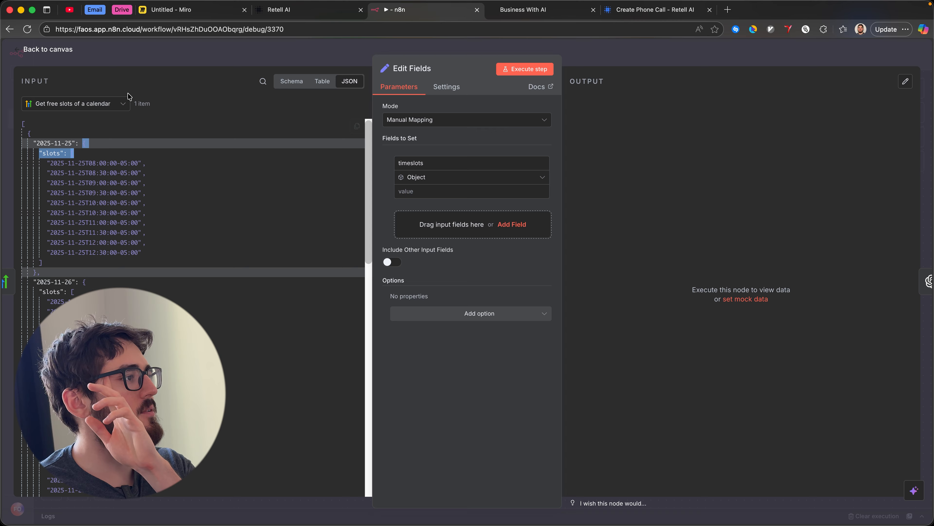
click(151, 63)
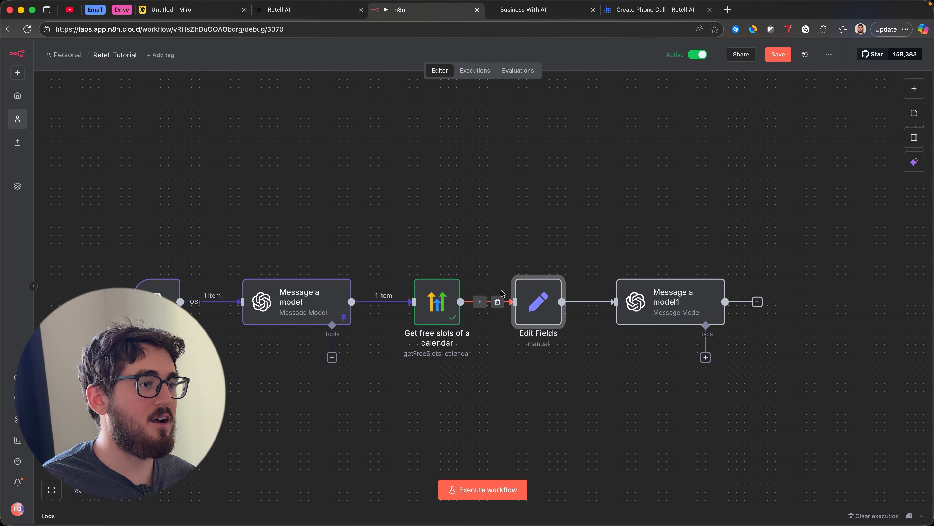
click(542, 267)
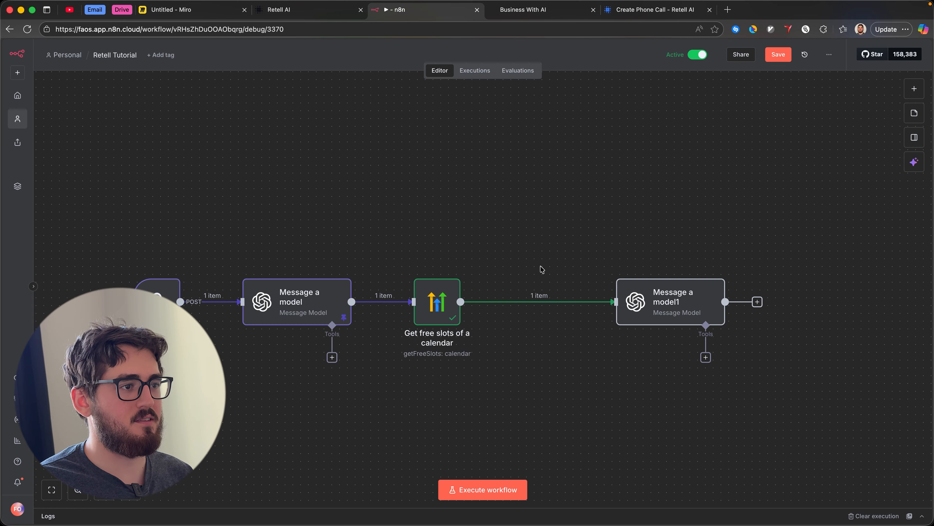
Open the Get free slots of a calendar node and examine how its output groups slots by date, collapsing and expanding the date entries
mouse_move(513, 303)
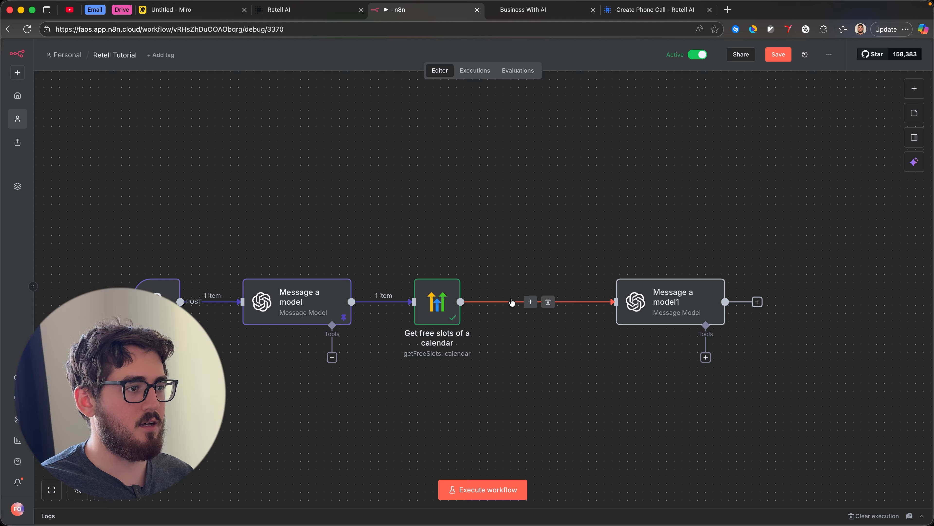
double_click(440, 302)
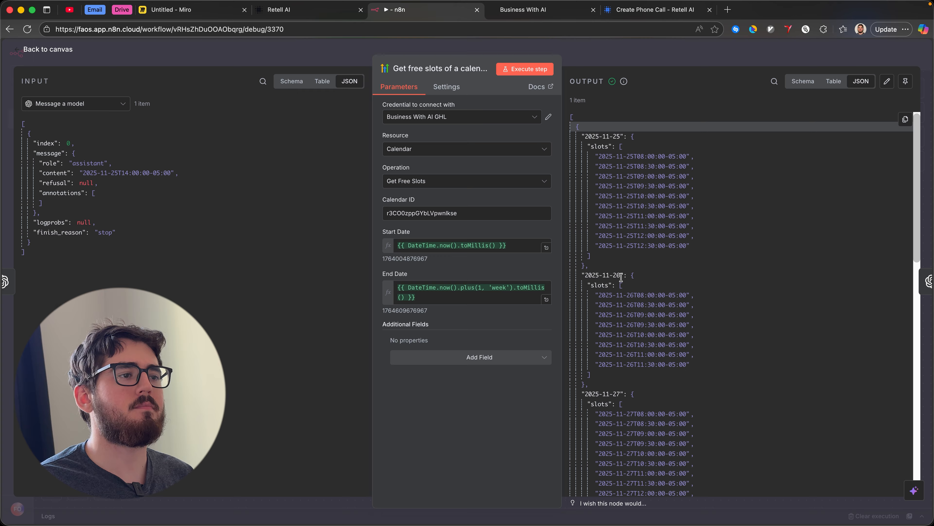
click(631, 276)
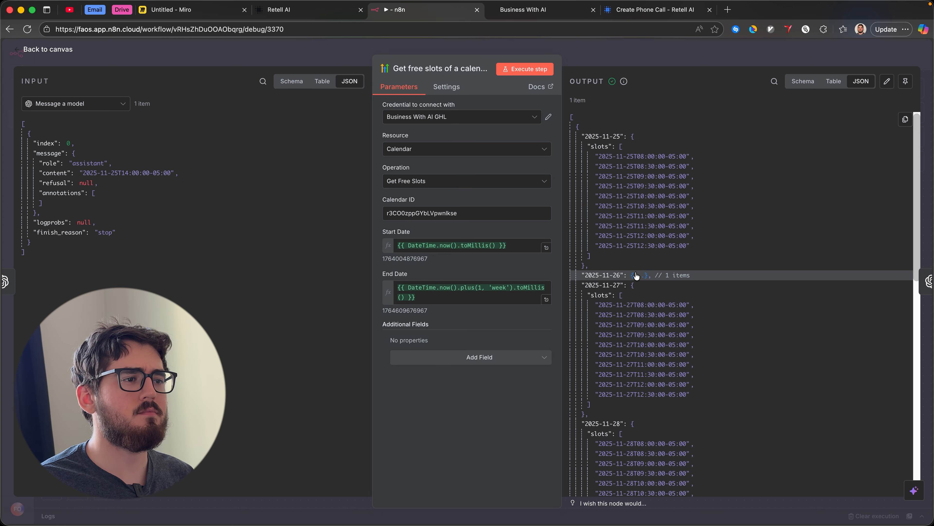
click(633, 285)
click(622, 305)
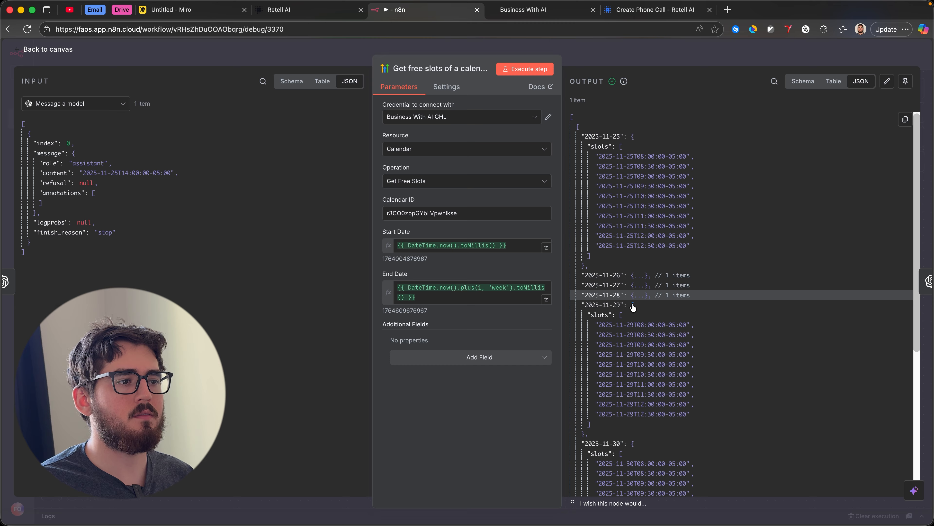
click(632, 306)
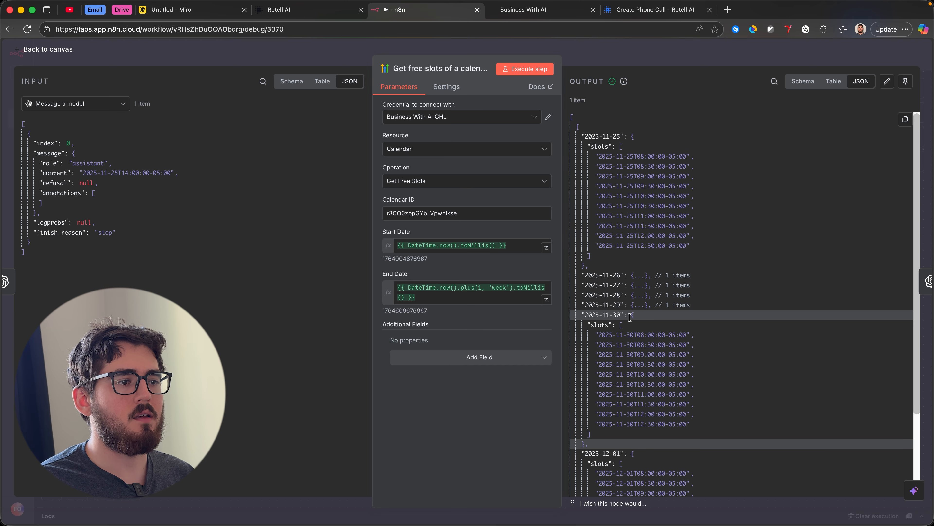
click(631, 315)
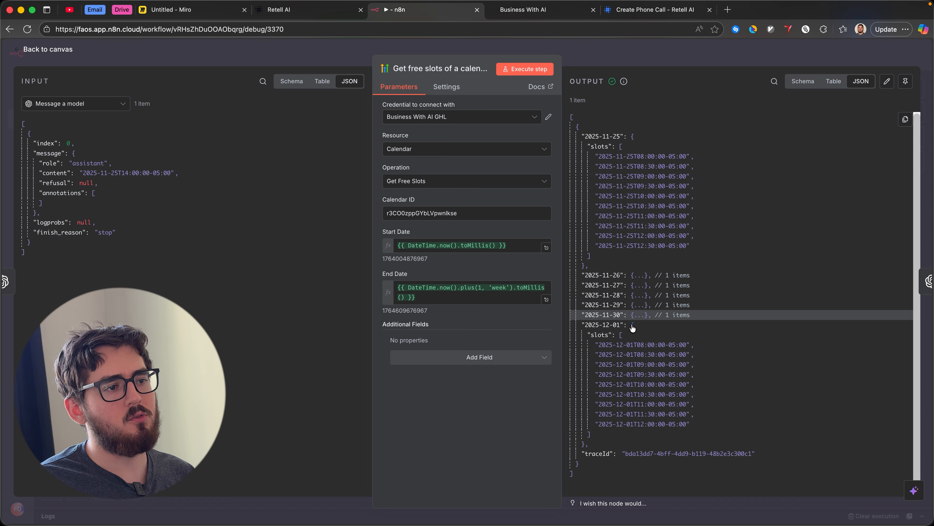
click(633, 326)
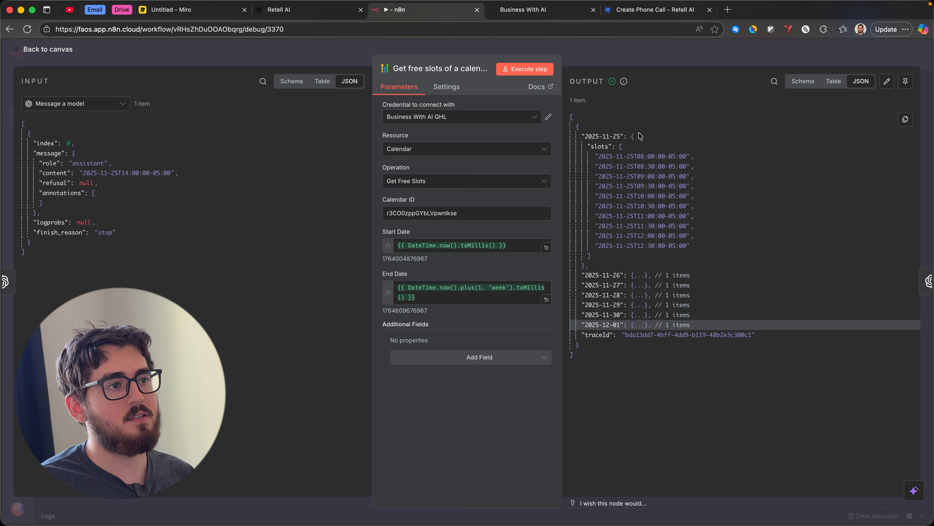
click(633, 136)
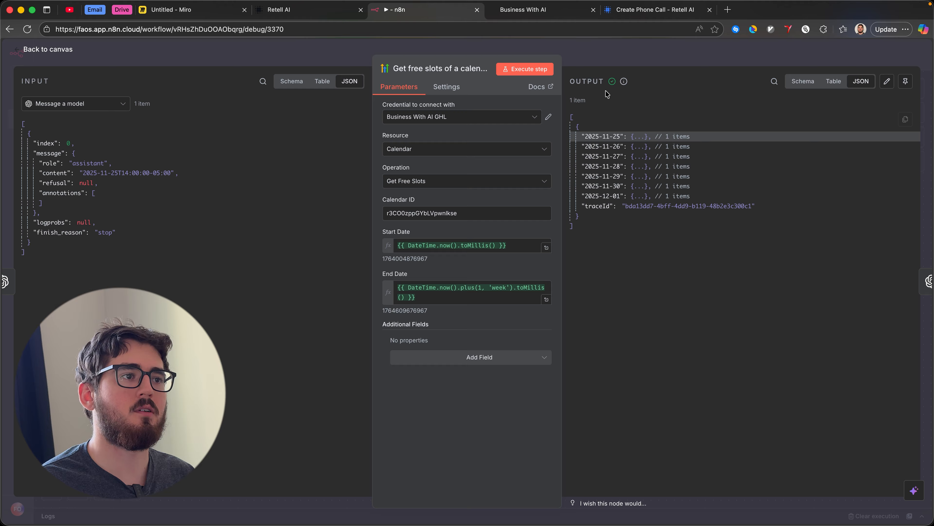
click(641, 137)
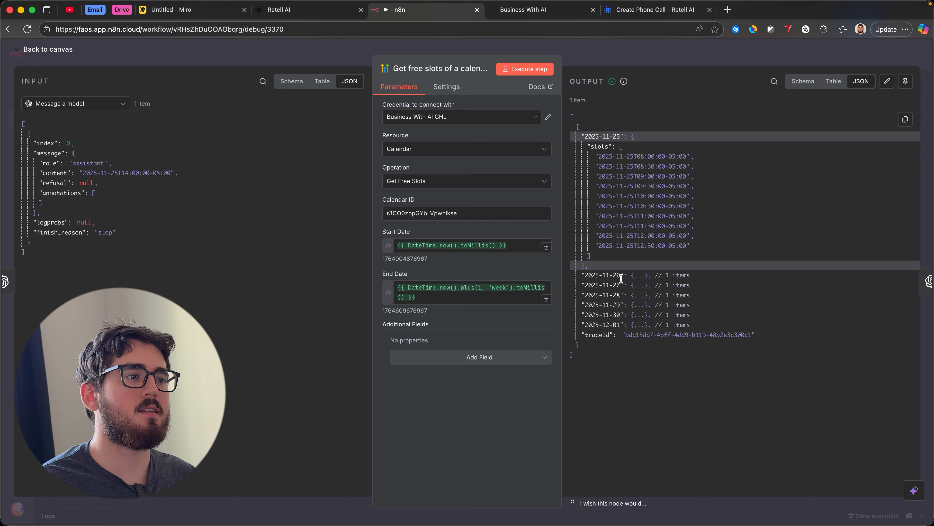
click(645, 276)
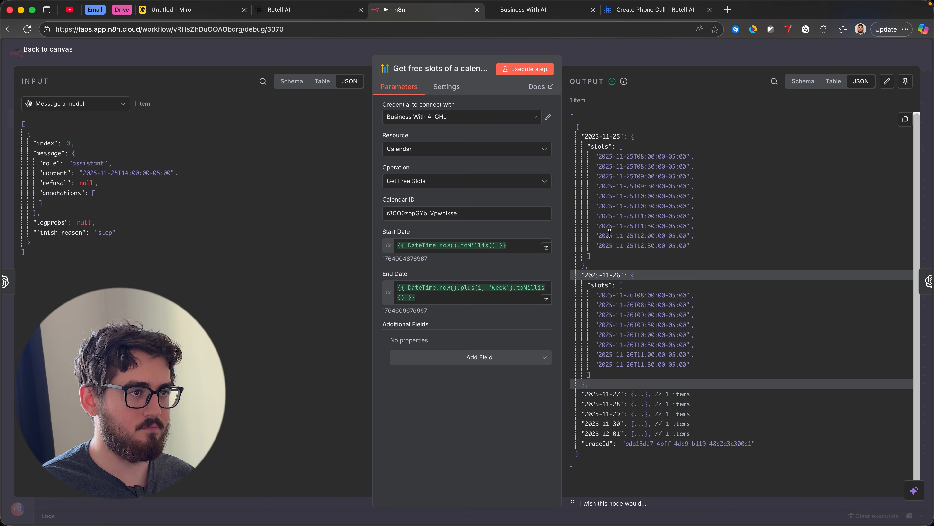
click(833, 81)
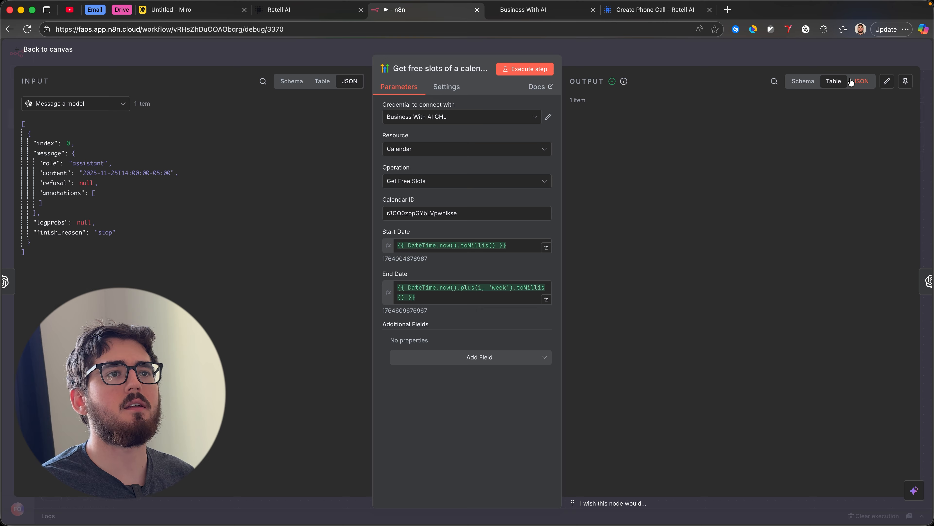
click(860, 81)
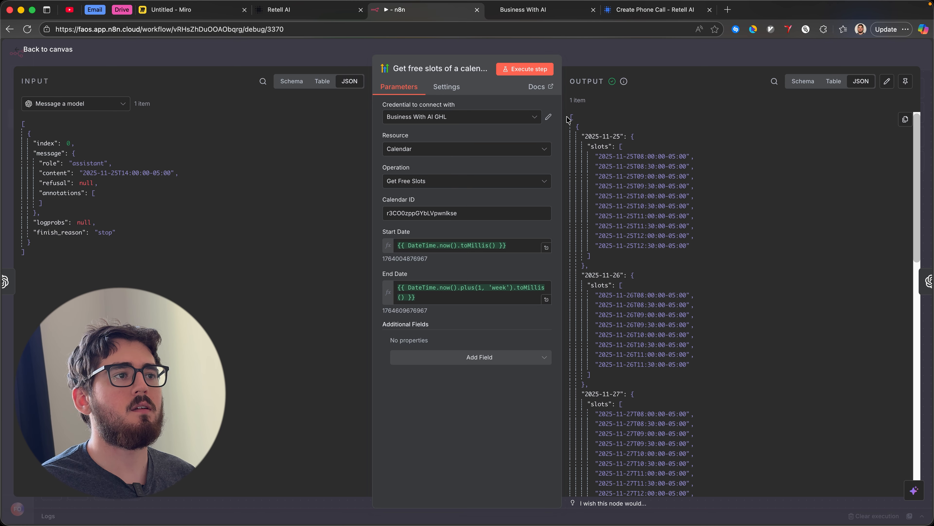
Copy the entire JSON output of the Get free slots of a calendar node
drag(572, 115, 760, 418)
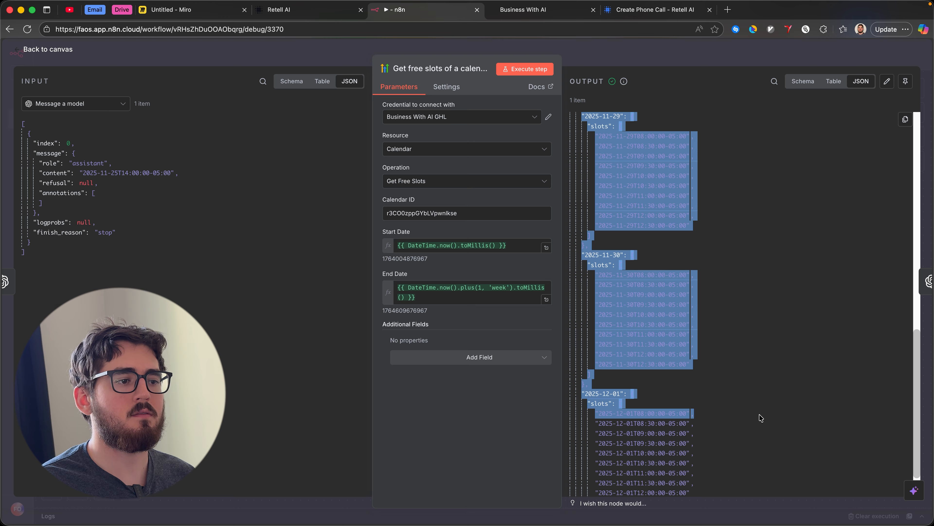
scroll(755, 383, down, 2)
drag(627, 473, 572, 117)
key(super+c)
scroll(691, 288, up, 8)
Ask ChatGPT "please write an n8n code node that converts this list of times into a simple array.", with the copied JSON pasted below
key(alt+space)
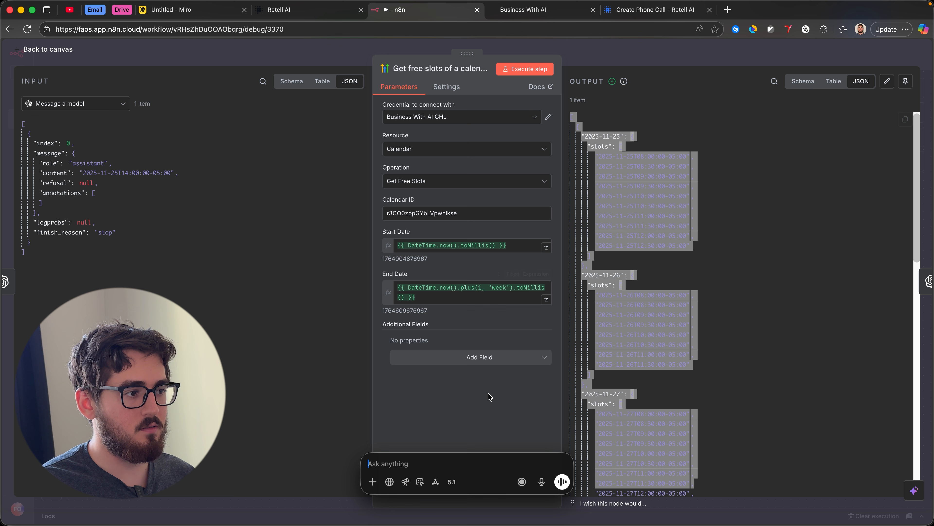
text(please writ)
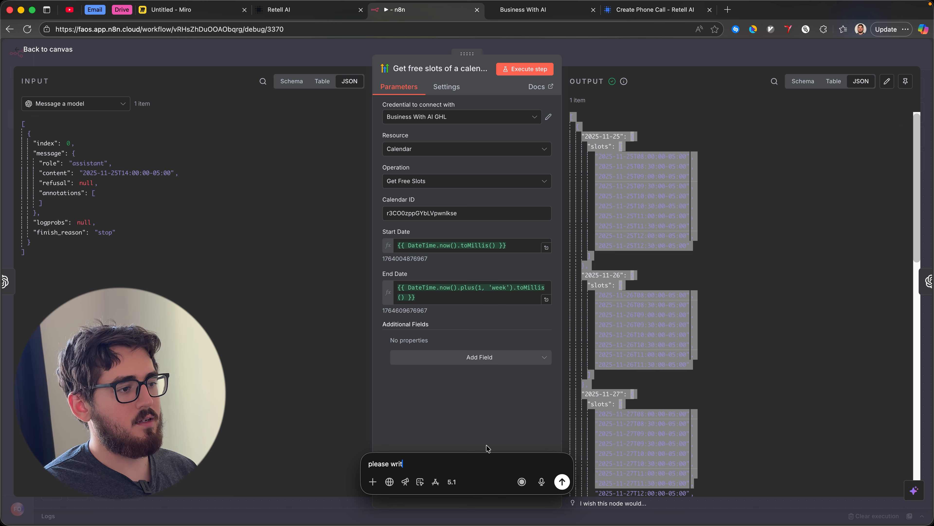
text(e an n8n code node that converts t)
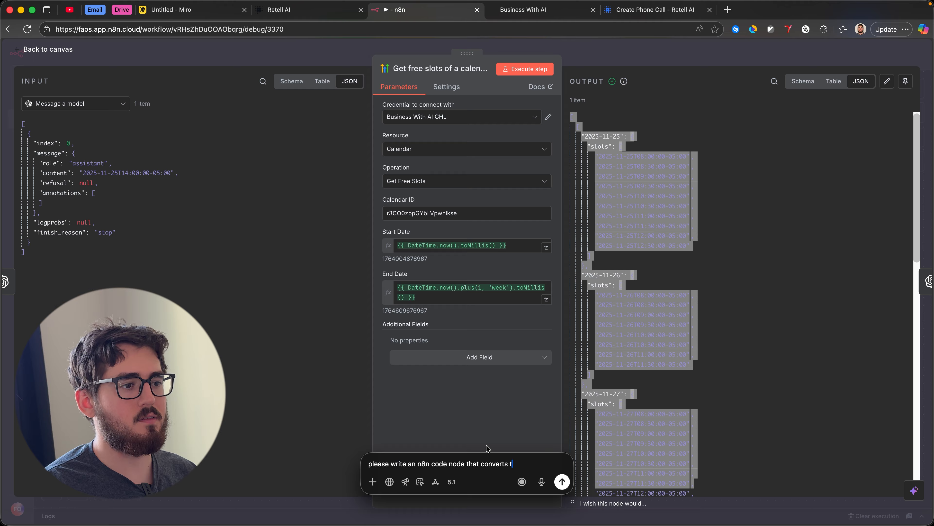
text(his list of times )
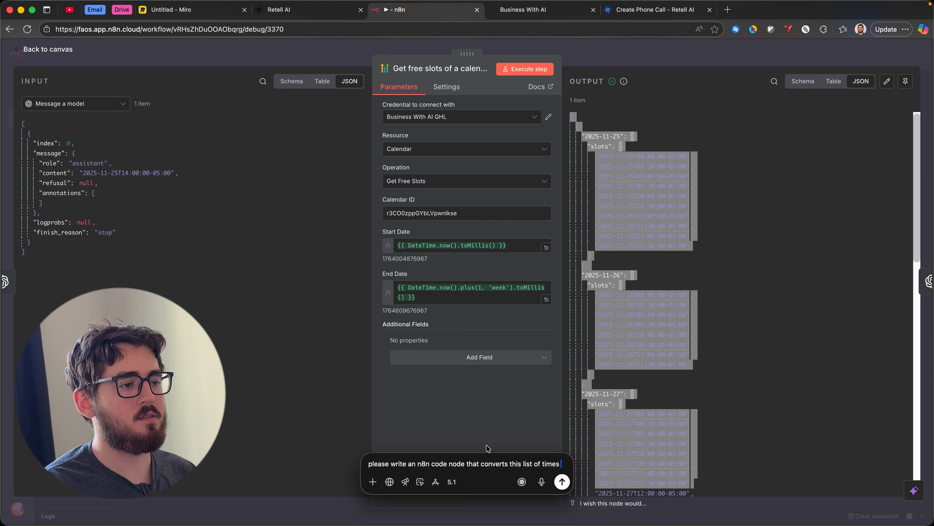
text(into a simple array.)
key(shift+Return)
key(shift+Return)
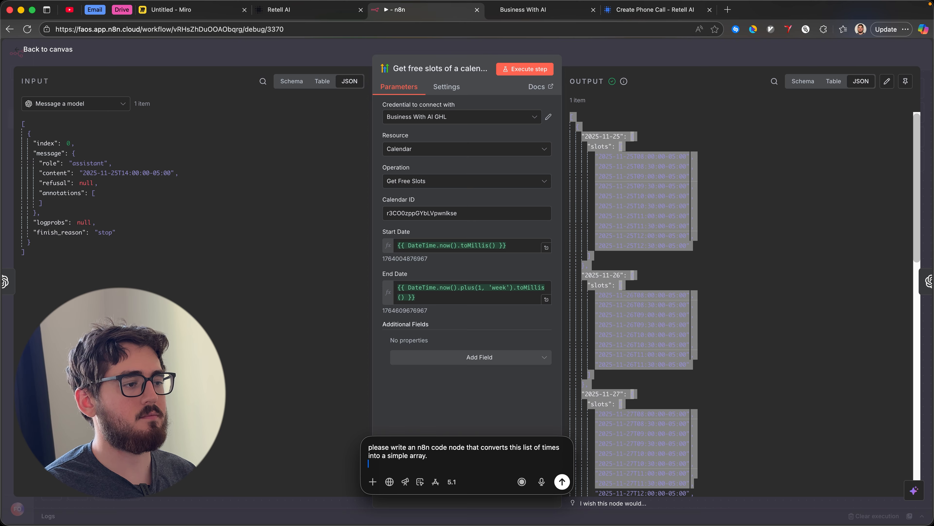
key(super+v)
key(Return)
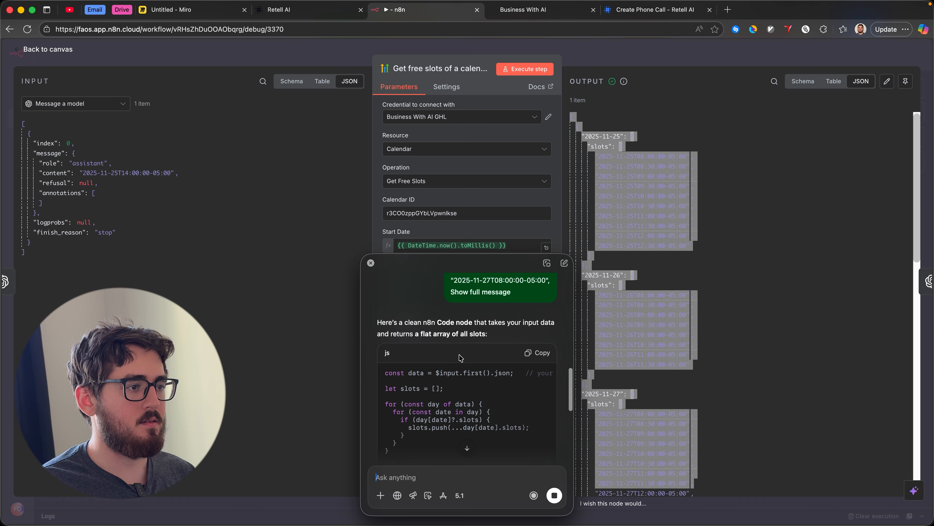
Copy the generated JavaScript from the ChatGPT answer, then close the chat and return to the workflow canvas
scroll(461, 358, down, 5)
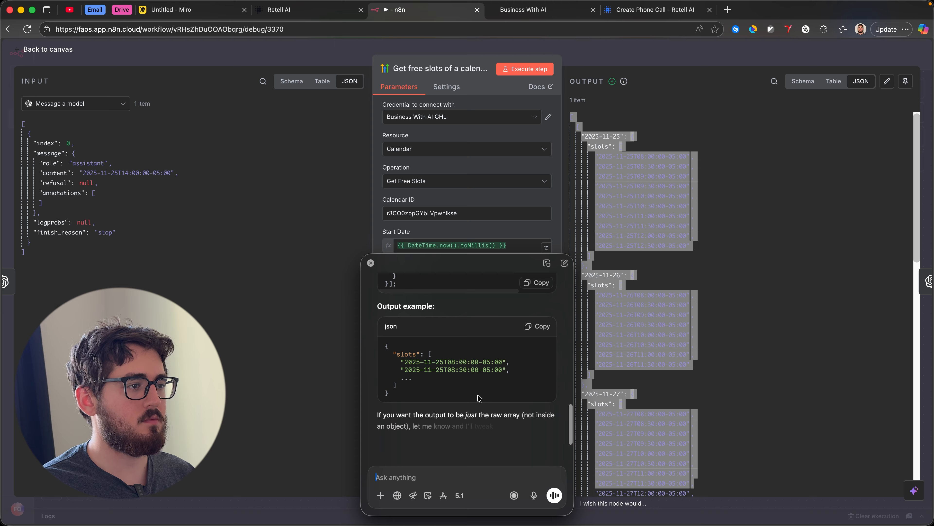
scroll(479, 398, up, 4)
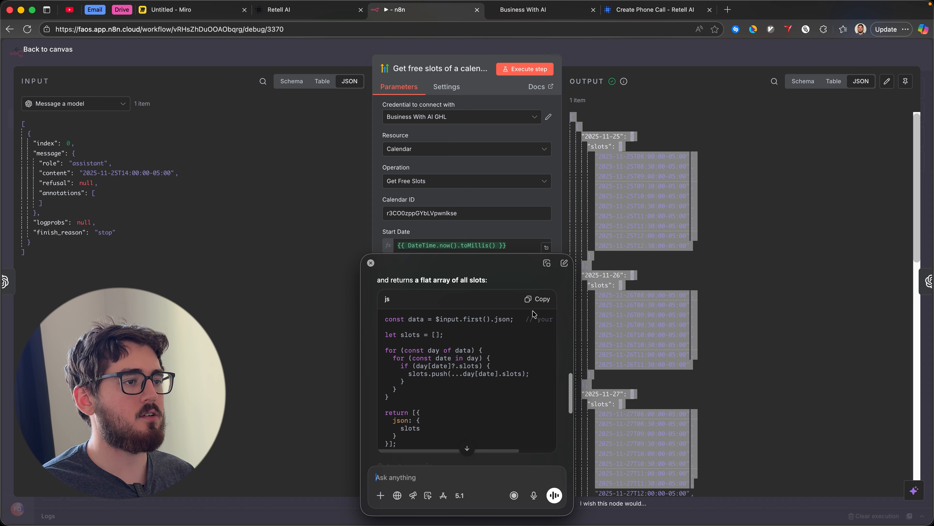
click(537, 299)
key(Escape)
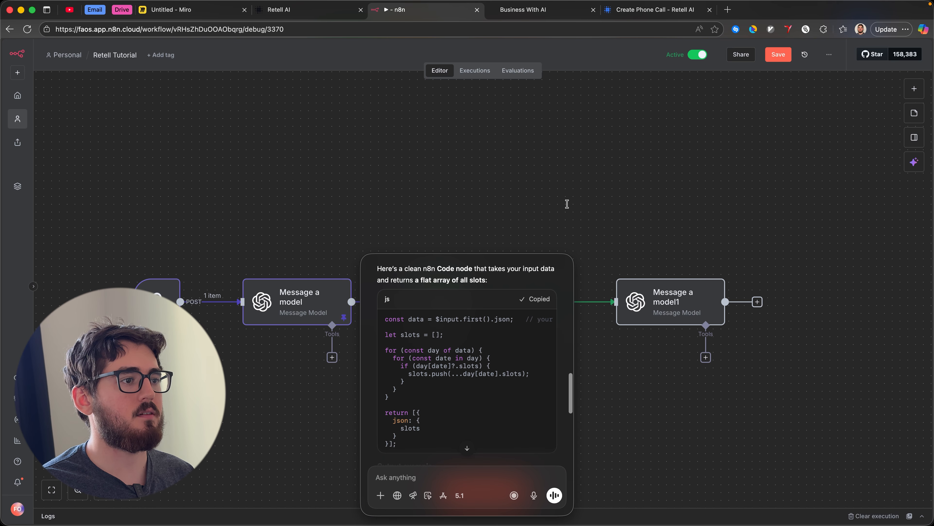
click(370, 263)
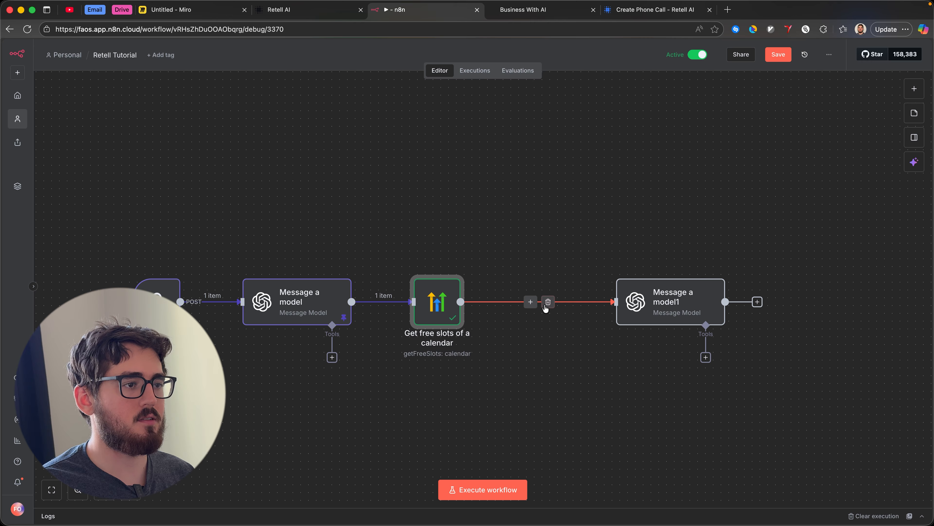
Insert a Code in JavaScript node between Get free slots of a calendar and Message a model1, replacing its default code with the copied script
click(530, 301)
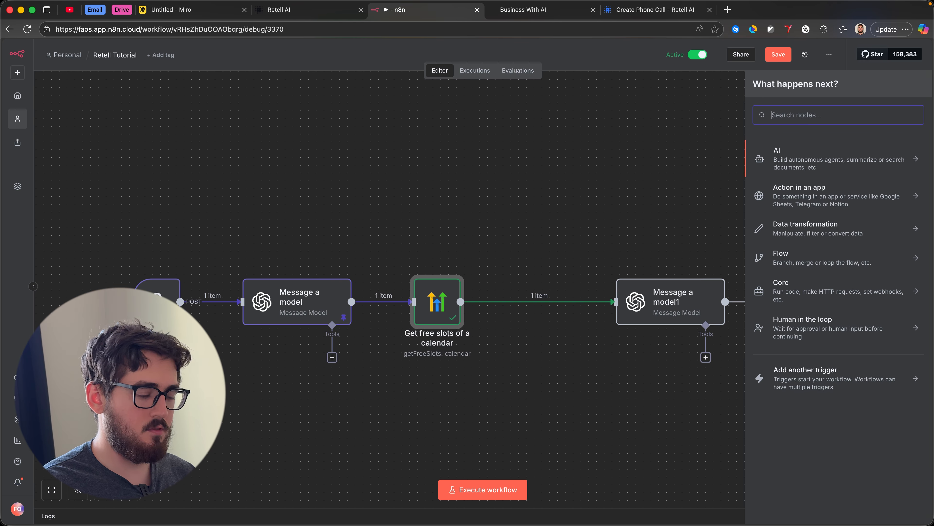
text(code)
key(Return)
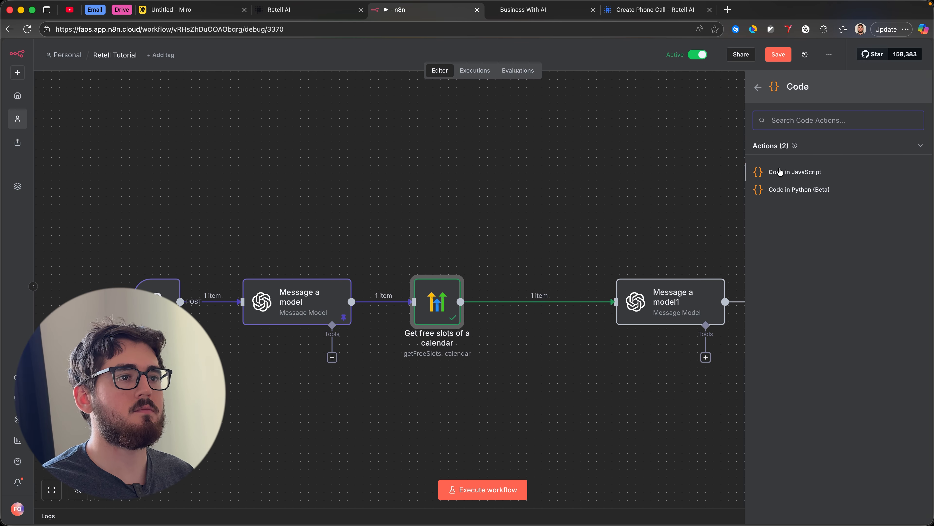
click(781, 172)
click(456, 216)
key(super+a)
key(super+v)
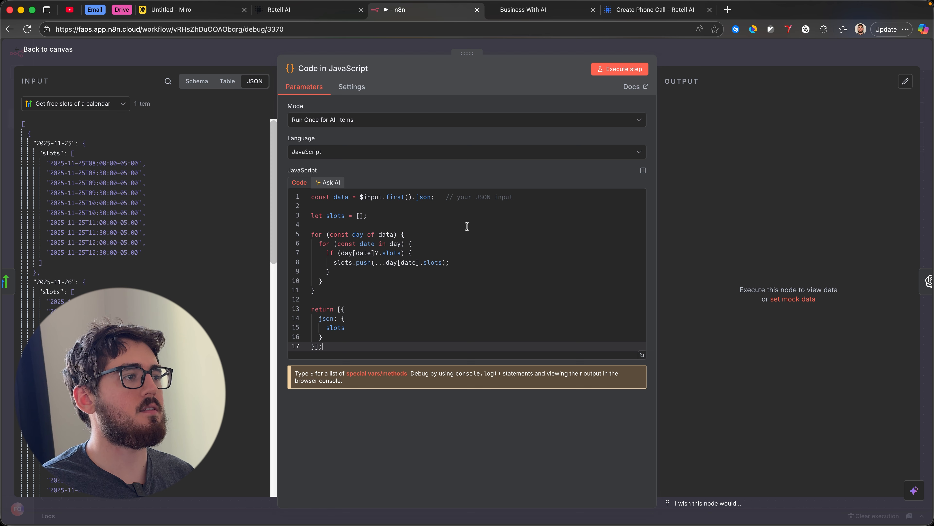
Execute the Code in JavaScript node and examine its error details alongside the $input.first().json assignment and the loop over data
click(599, 71)
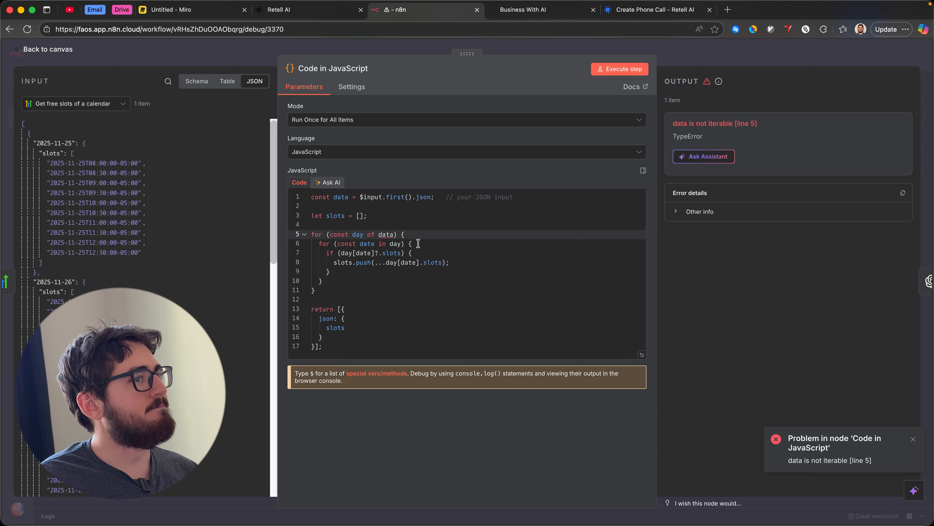
click(678, 211)
click(678, 211)
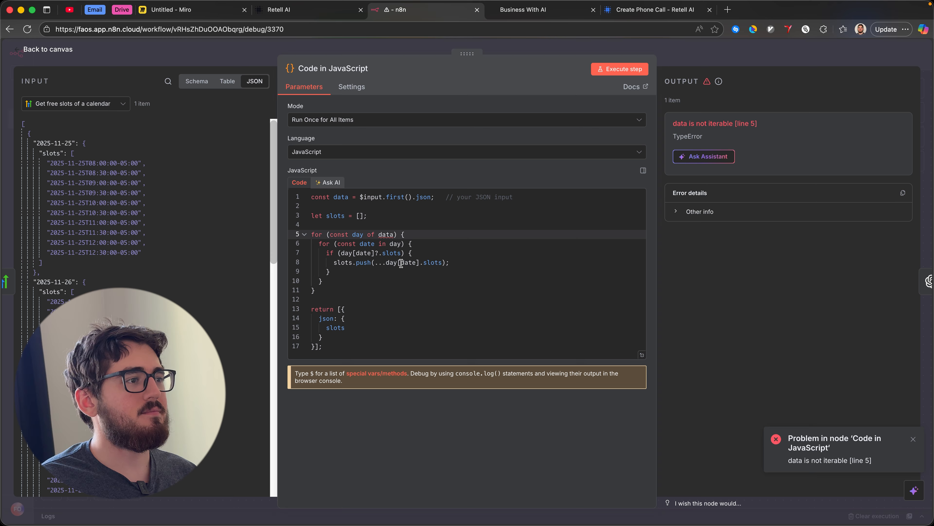
mouse_move(388, 234)
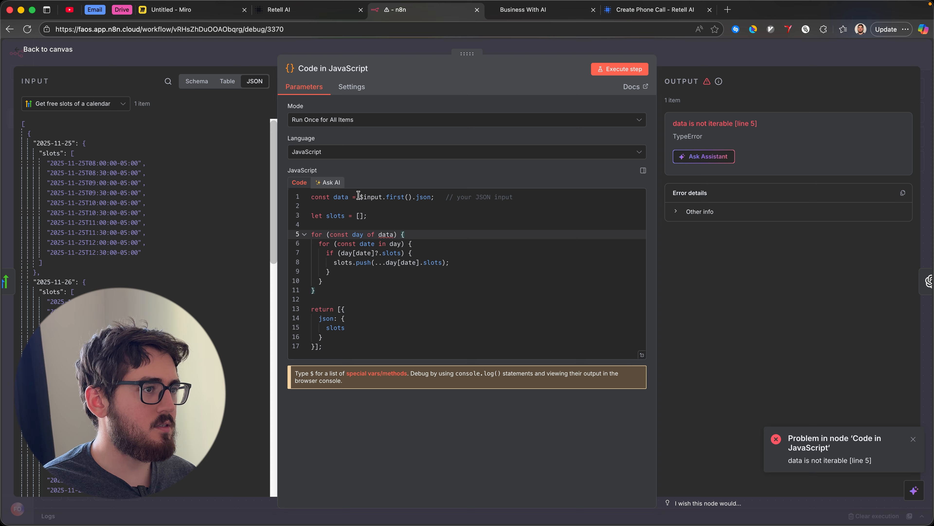
drag(358, 196, 406, 195)
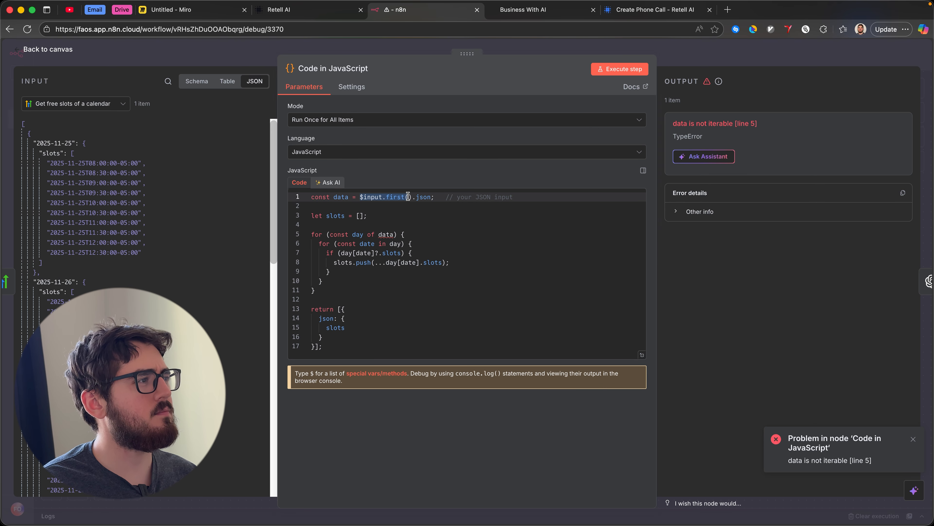
click(416, 199)
mouse_move(415, 199)
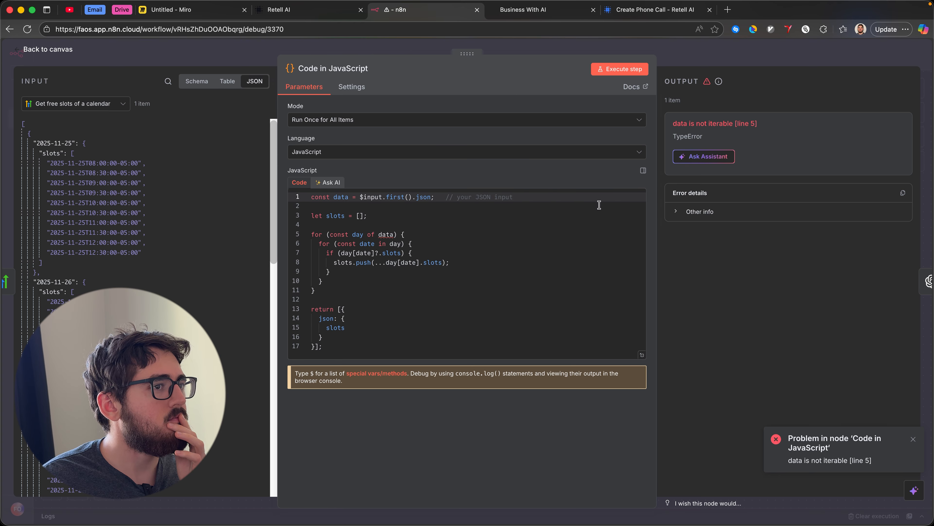
Compare the Code in JavaScript node's error details with the slots structure under 2025-11-25 in the input JSON
click(692, 214)
click(692, 215)
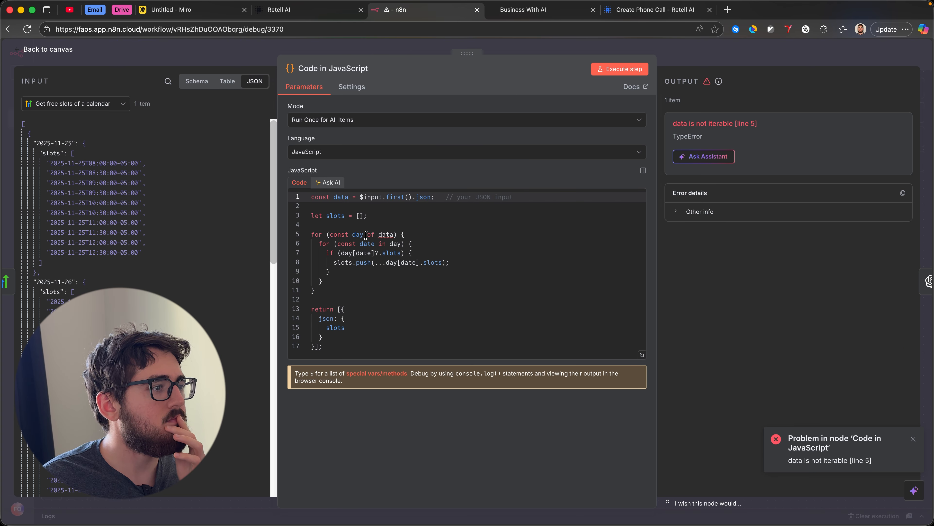
click(72, 154)
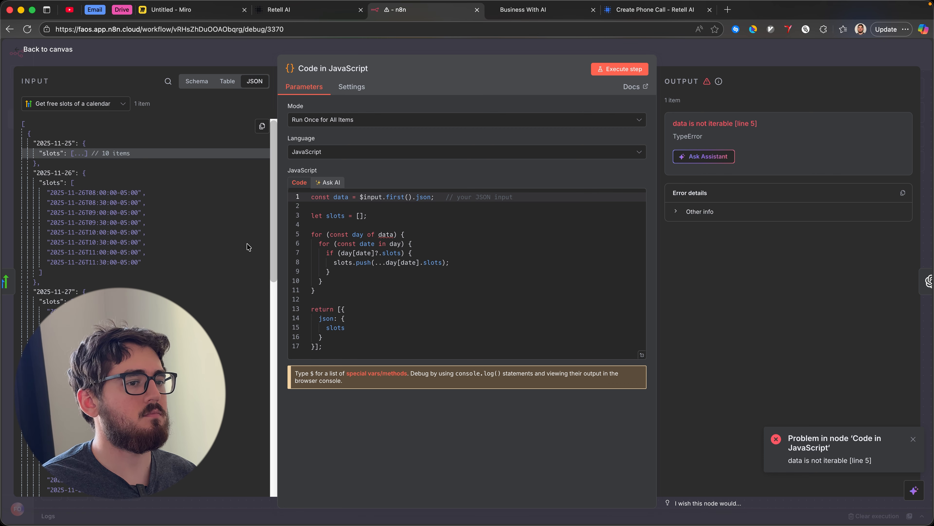
Reopen the ChatGPT chat and review its generated n8n script and the output example below it
key(super+Tab)
key(super+Tab)
key(super+Tab)
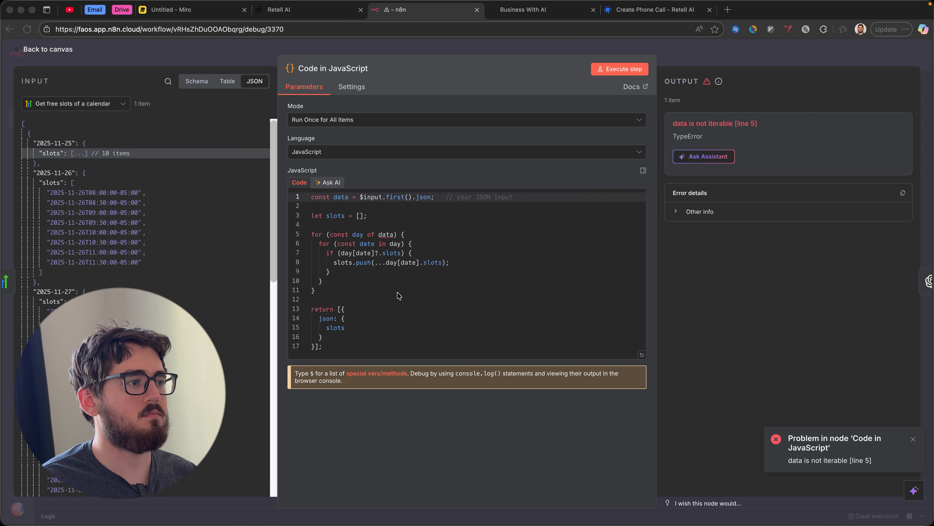
key(super+Tab)
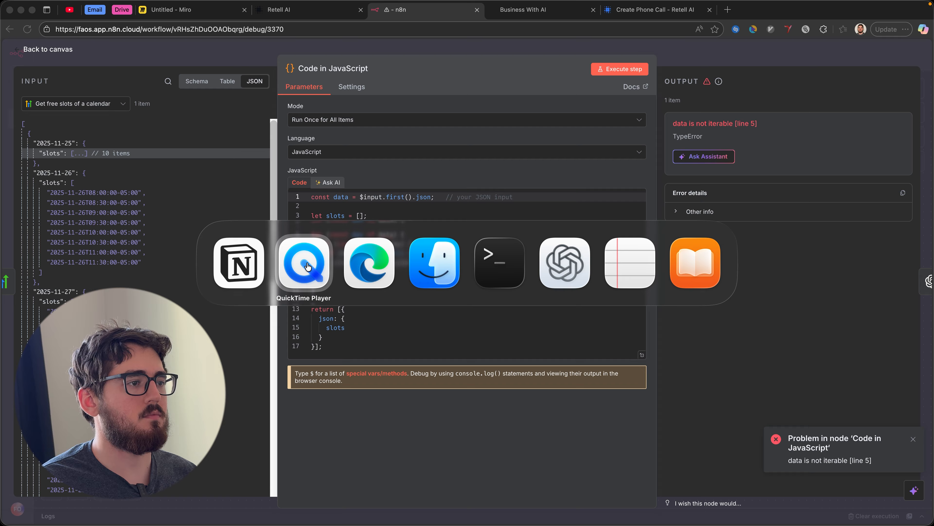
click(305, 288)
mouse_move(669, 523)
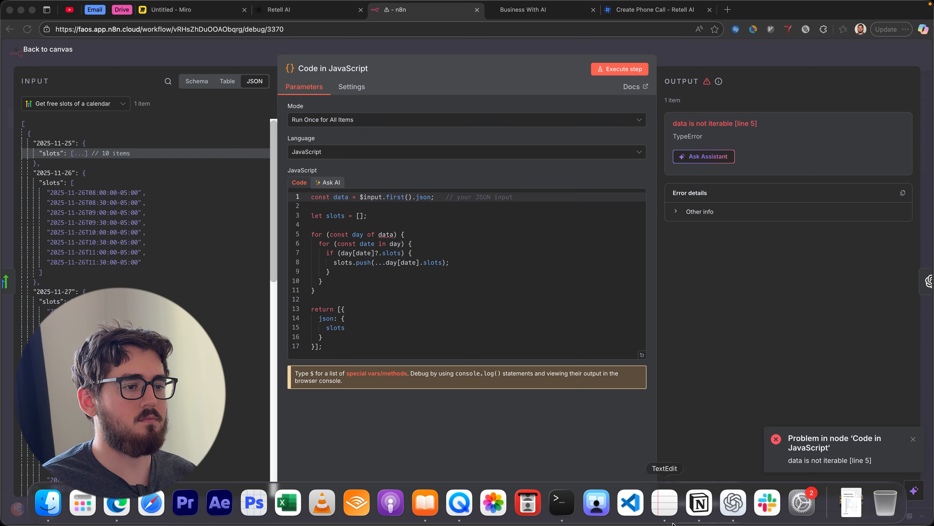
click(550, 308)
key(alt+space)
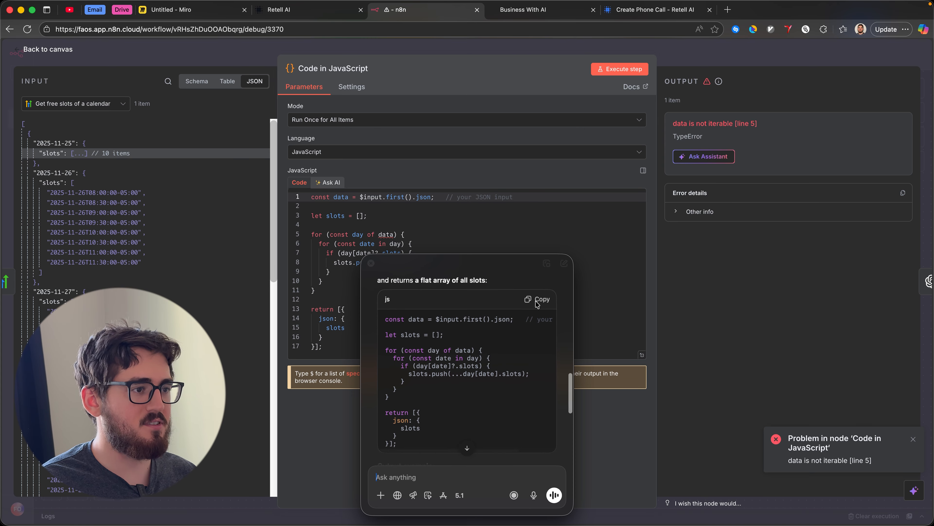
scroll(513, 404, down, 5)
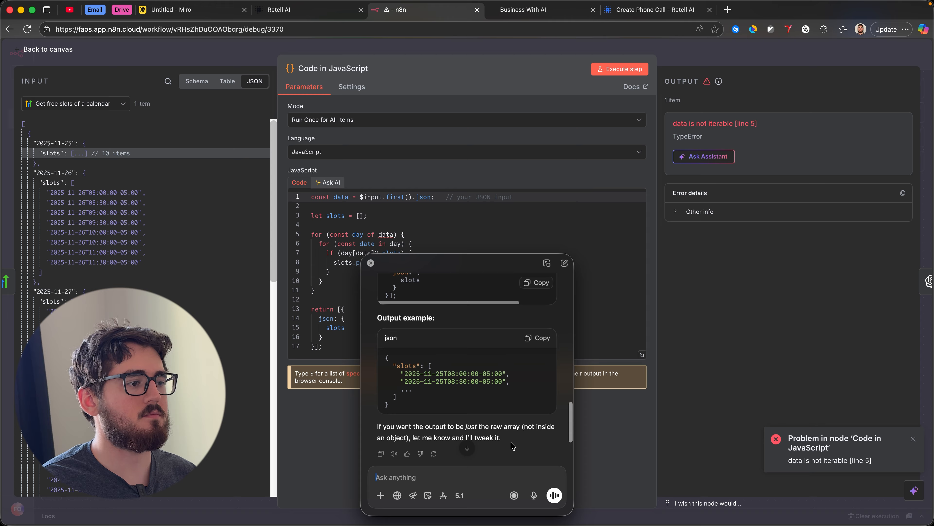
scroll(513, 446, up, 10)
scroll(515, 445, down, 3)
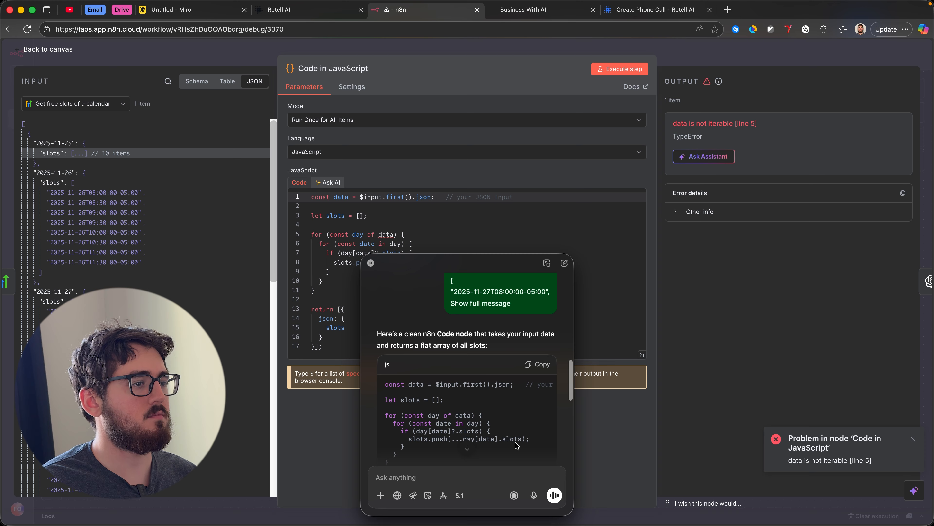
scroll(513, 434, down, 2)
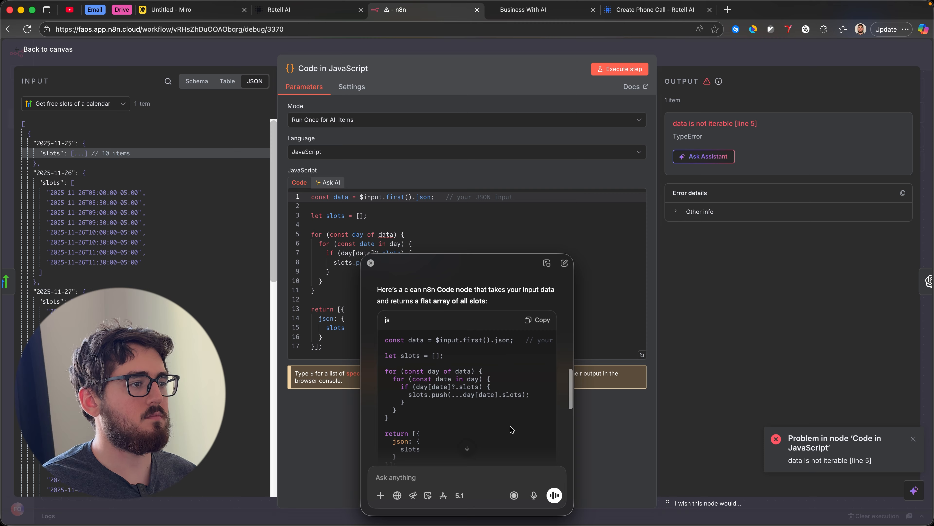
scroll(512, 429, down, 5)
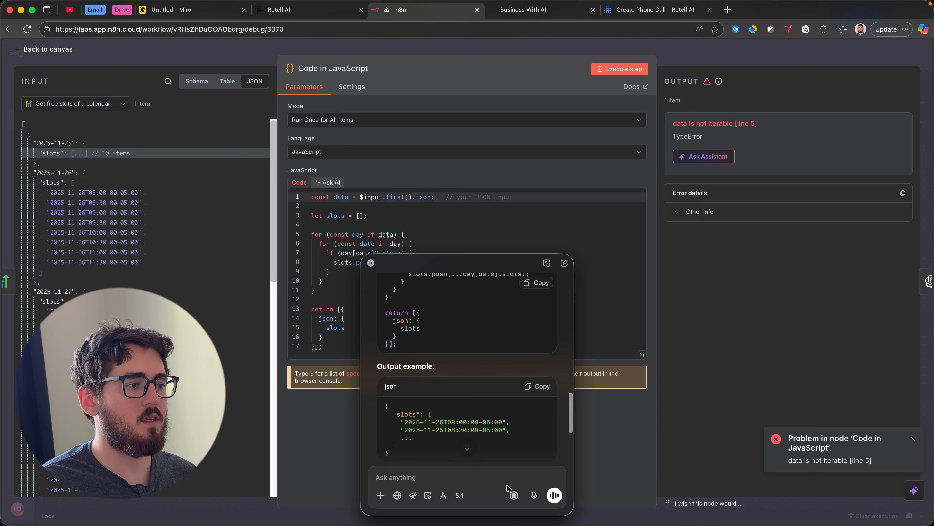
Capture a screenshot of the node's error output and send it to ChatGPT with the message "im getting an error"
key(super+shift+4)
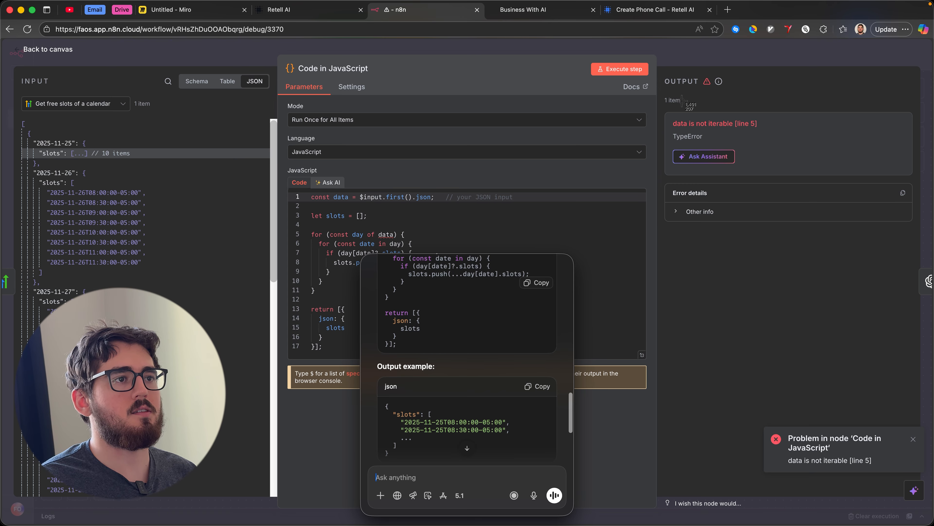
drag(636, 70, 916, 254)
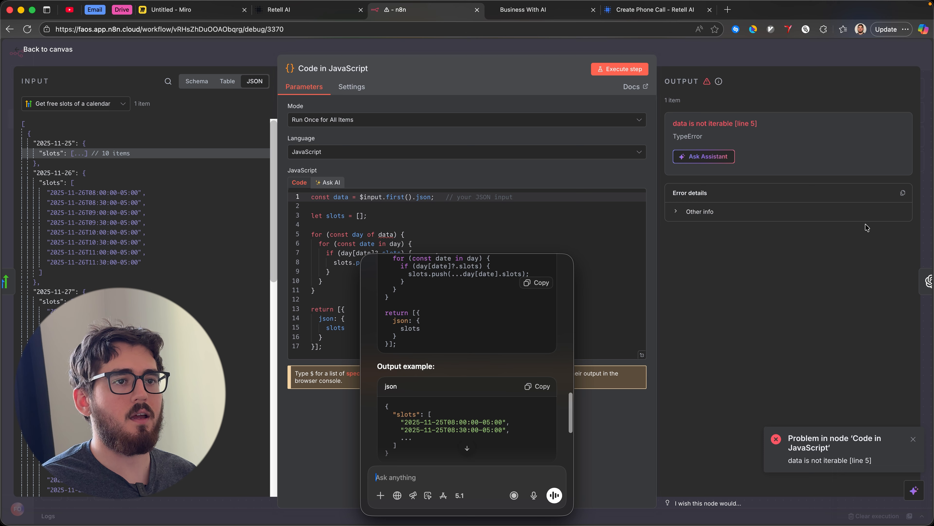
click(382, 495)
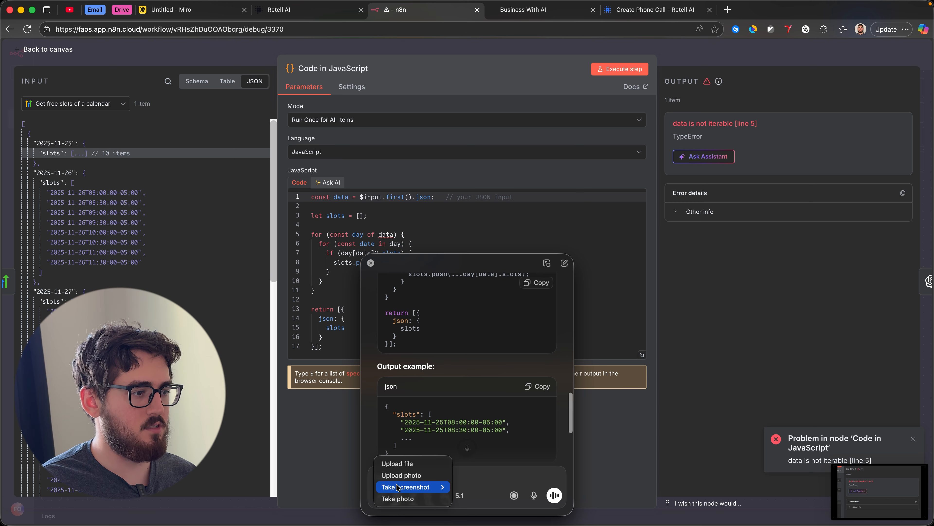
click(424, 464)
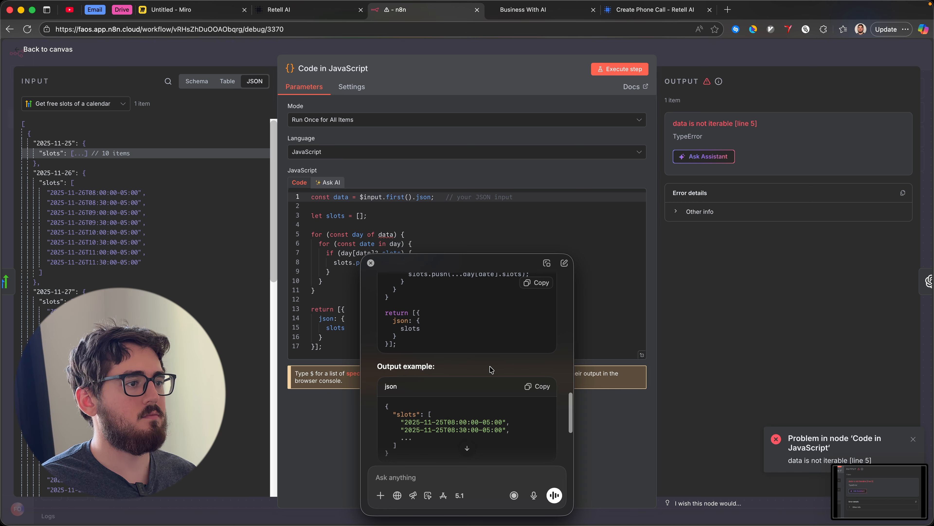
double_click(373, 328)
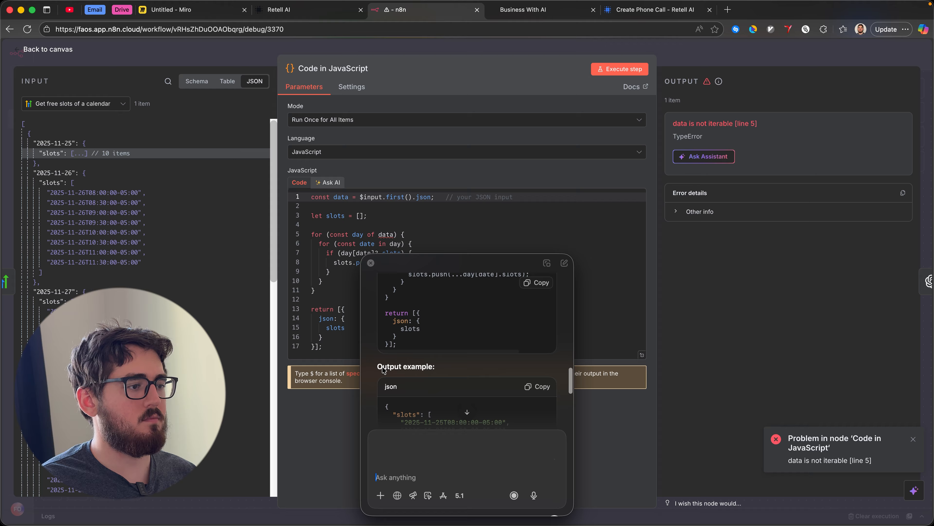
text(im getting an error)
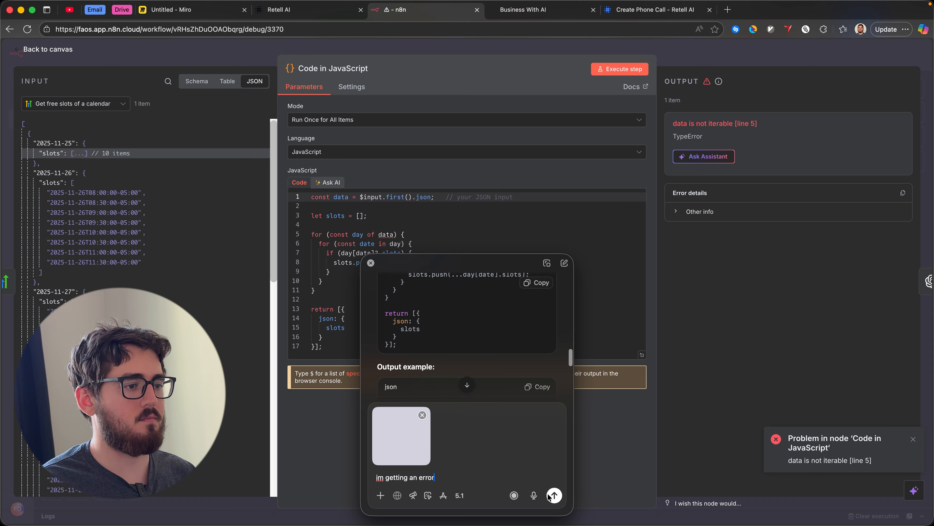
click(552, 495)
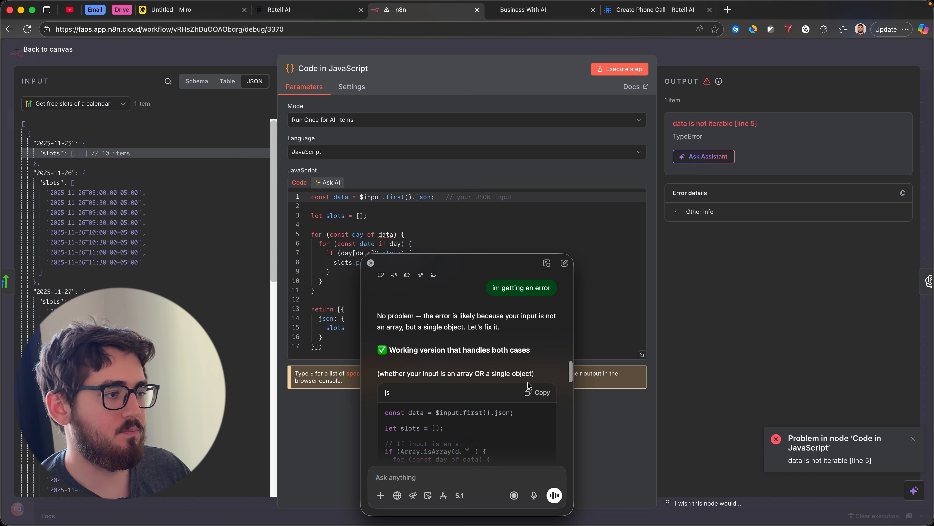
Replace the Code in JavaScript node's script with ChatGPT's version that handles both an array and a single object, and execute the node
click(538, 393)
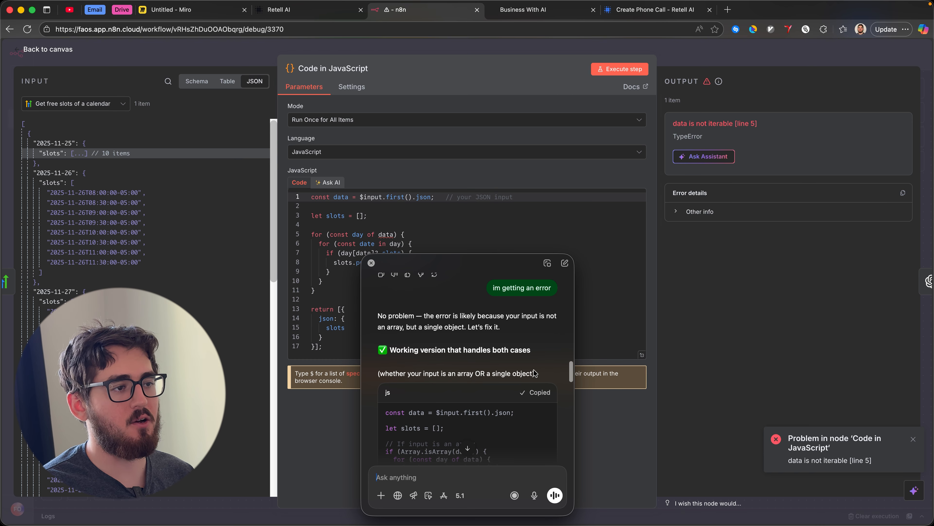
click(578, 227)
key(ctrl+a)
key(ctrl+v)
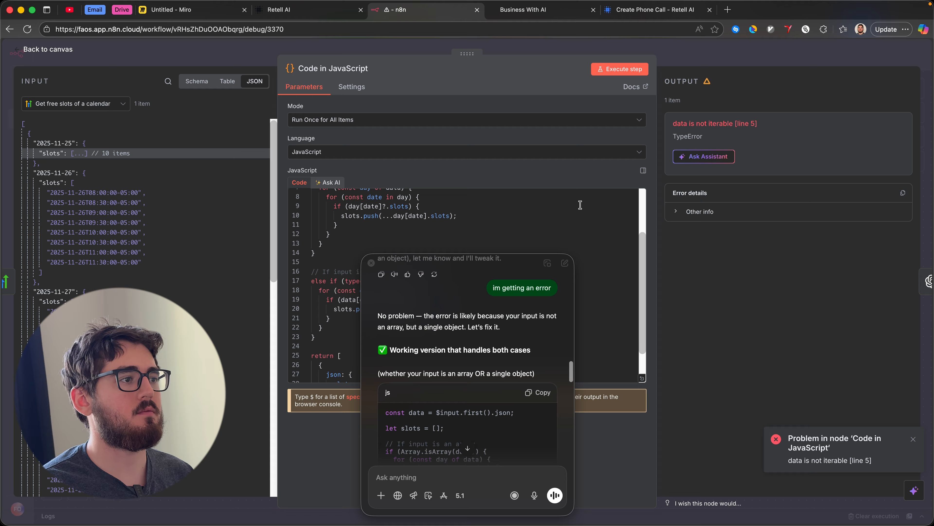
scroll(581, 205, up, 2)
click(626, 70)
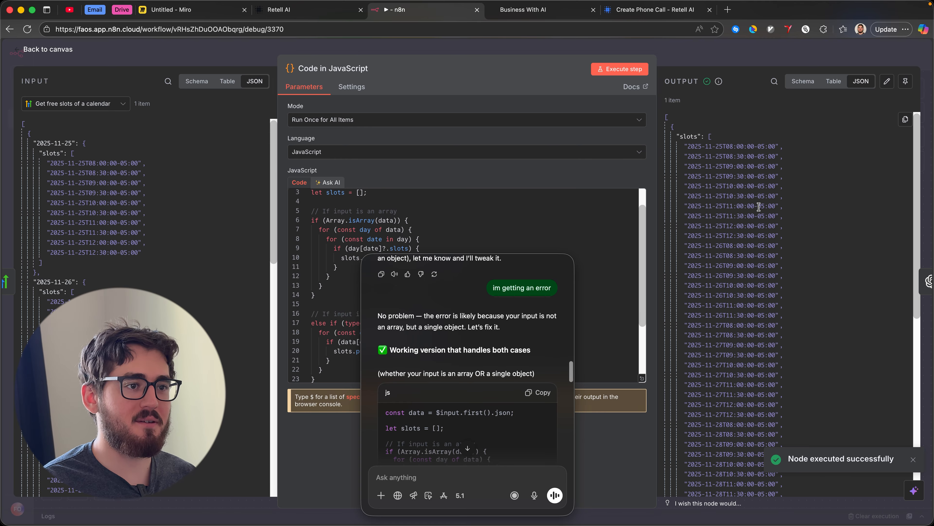
Close the ChatGPT chat and look through the slots array in the Code in JavaScript node's output
scroll(759, 207, down, 3)
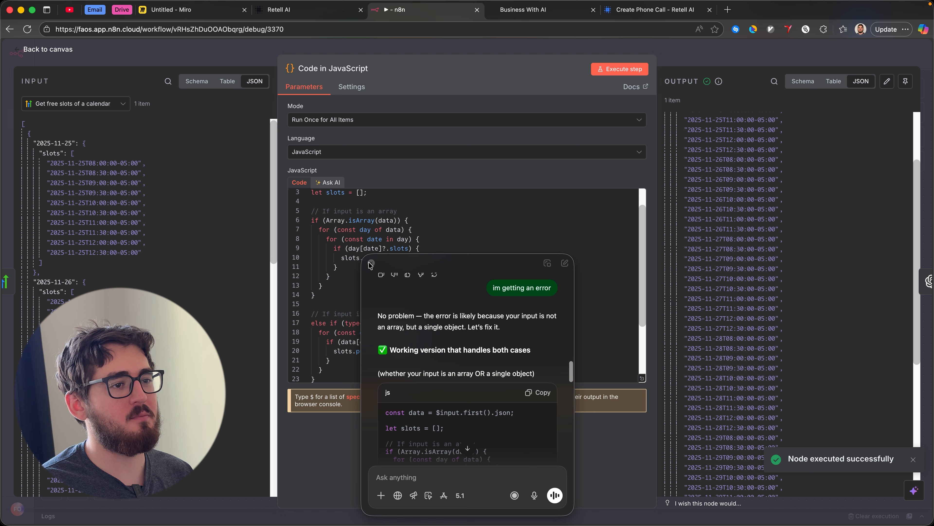
click(371, 263)
scroll(791, 300, down, 8)
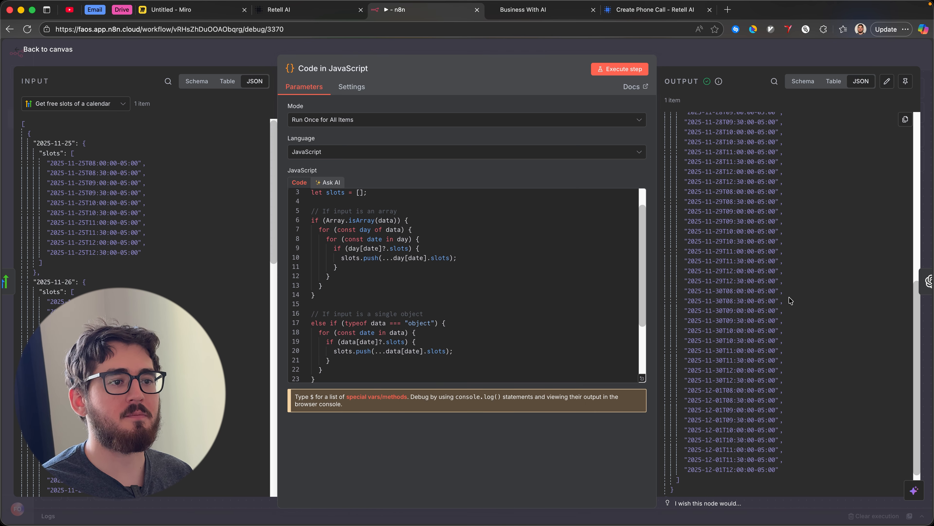
scroll(791, 300, up, 10)
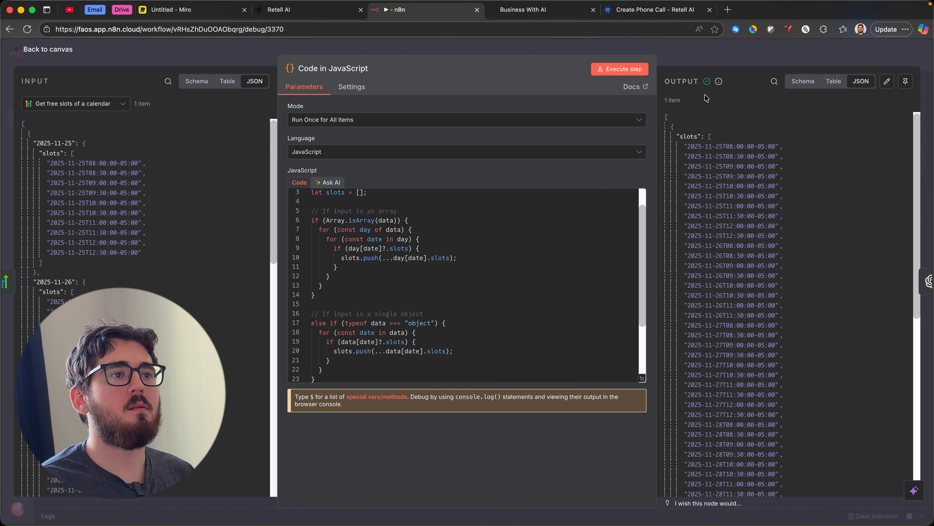
Return to the canvas and move the Message a model1 node close to Code in JavaScript, aligned in the same row
click(683, 62)
drag(737, 307, 683, 314)
double_click(538, 302)
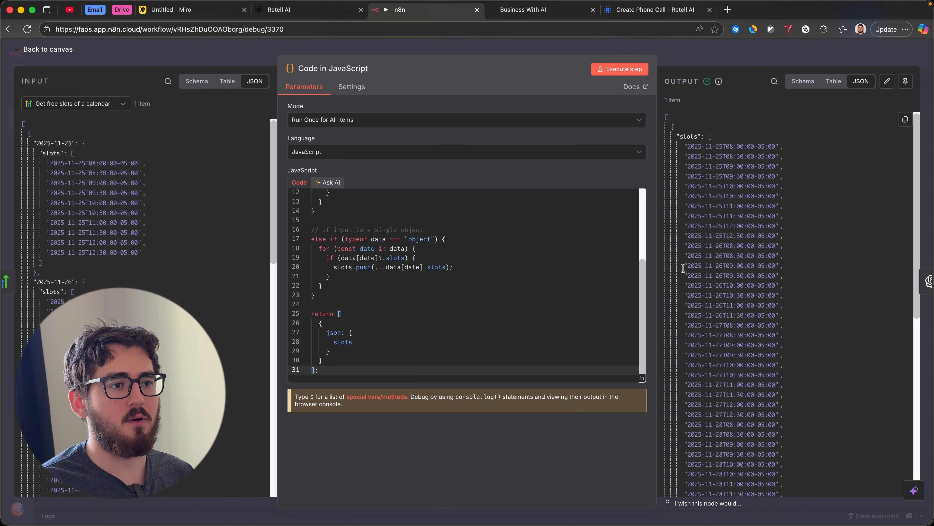
click(699, 60)
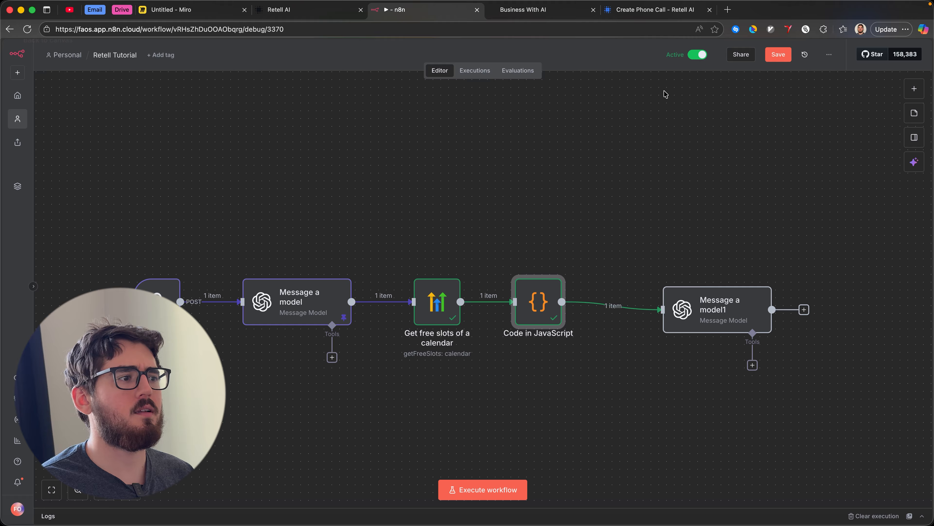
double_click(534, 300)
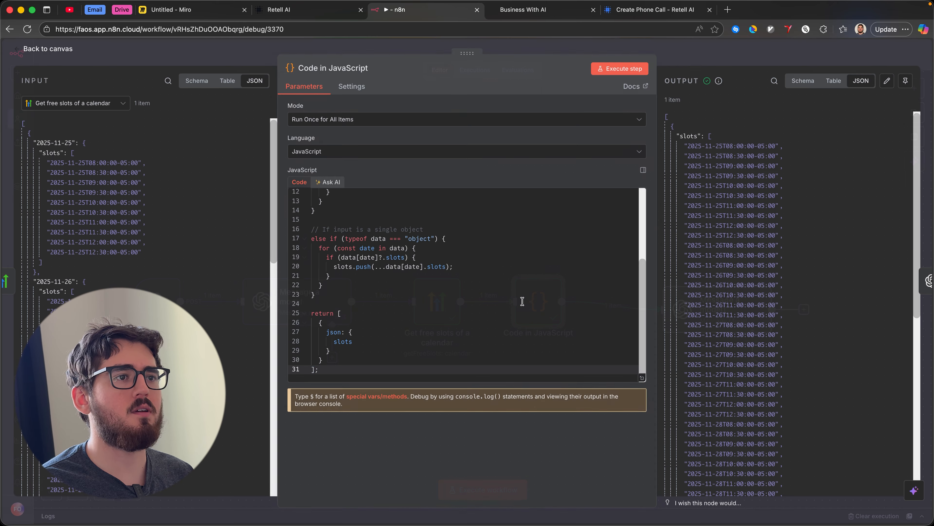
click(694, 61)
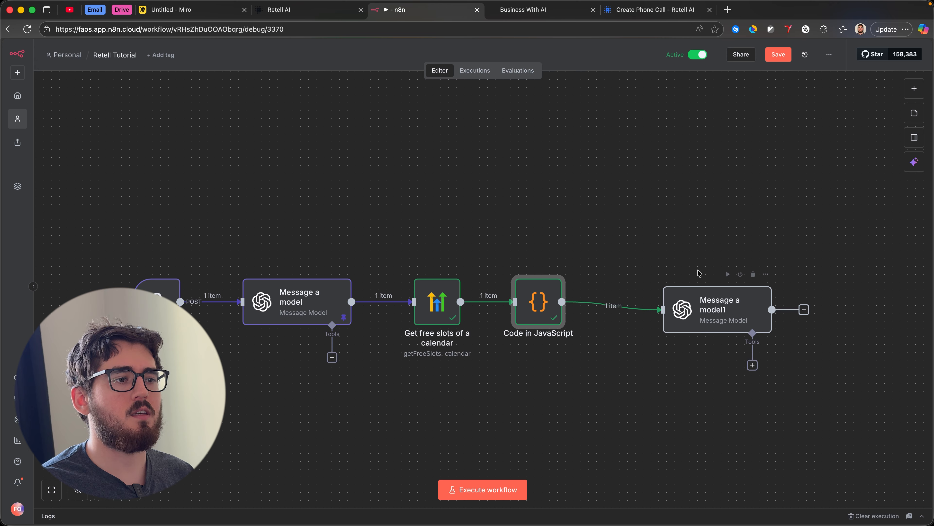
drag(704, 289, 664, 297)
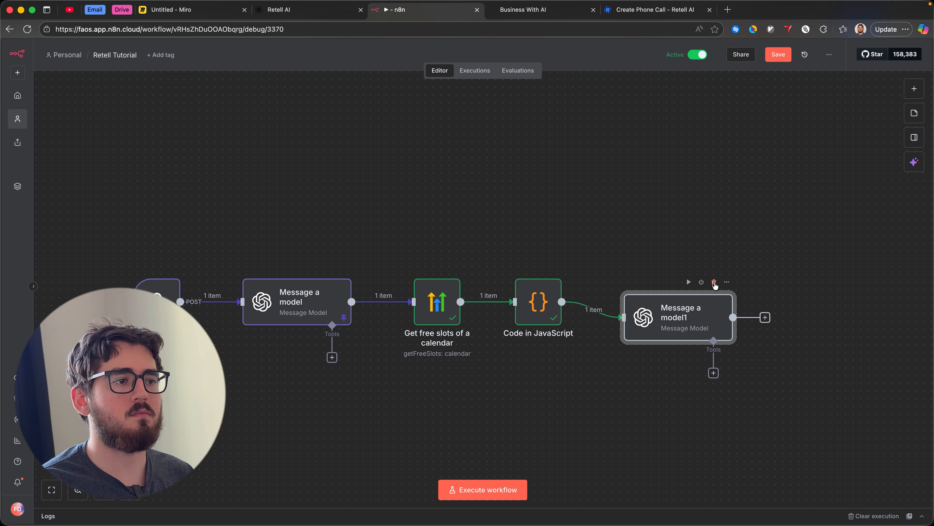
drag(649, 333, 627, 317)
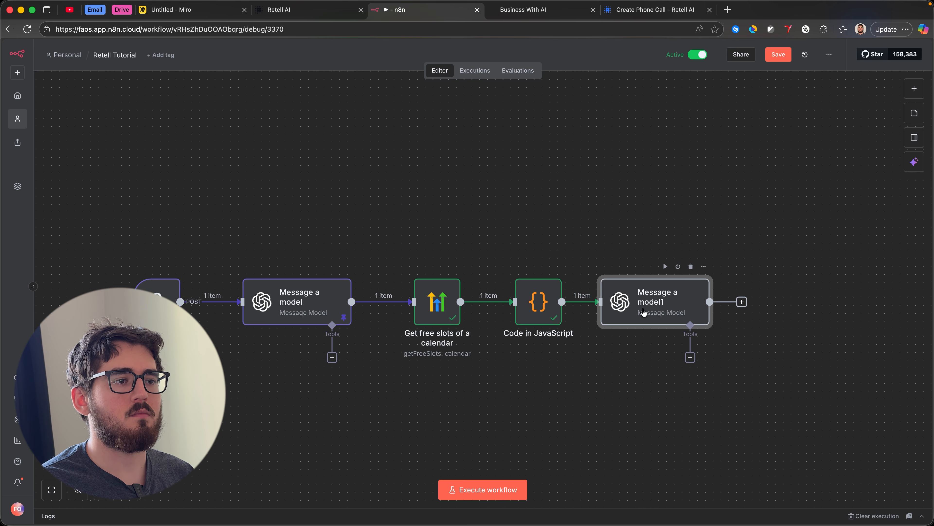
In Message a model1, add the expression {{ $json.slots }} from the Code in JavaScript output after "Available time slots:" in the last user prompt
double_click(681, 304)
scroll(514, 326, down, 5)
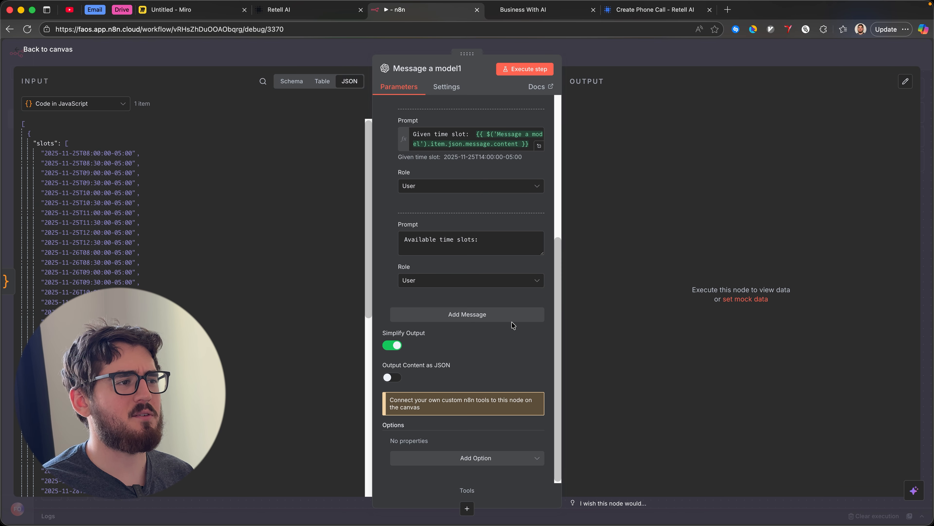
scroll(513, 325, up, 5)
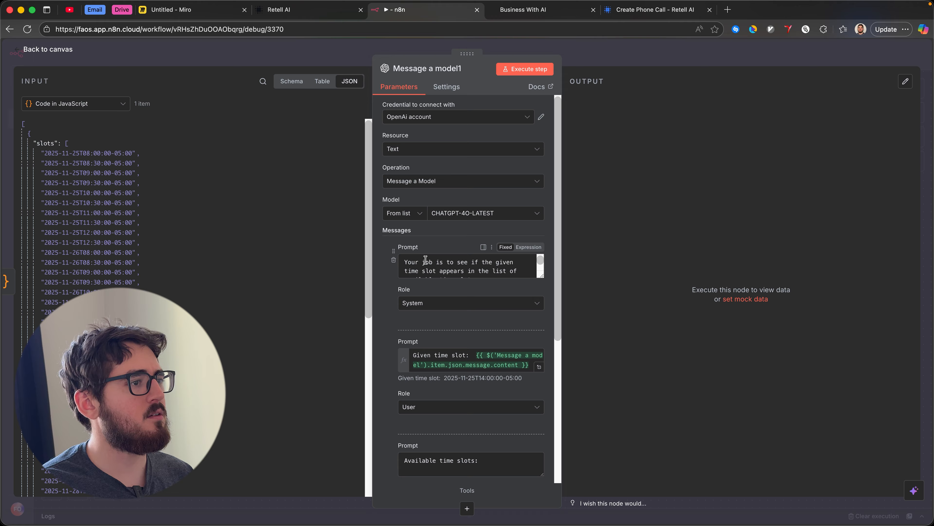
scroll(467, 269, down, 5)
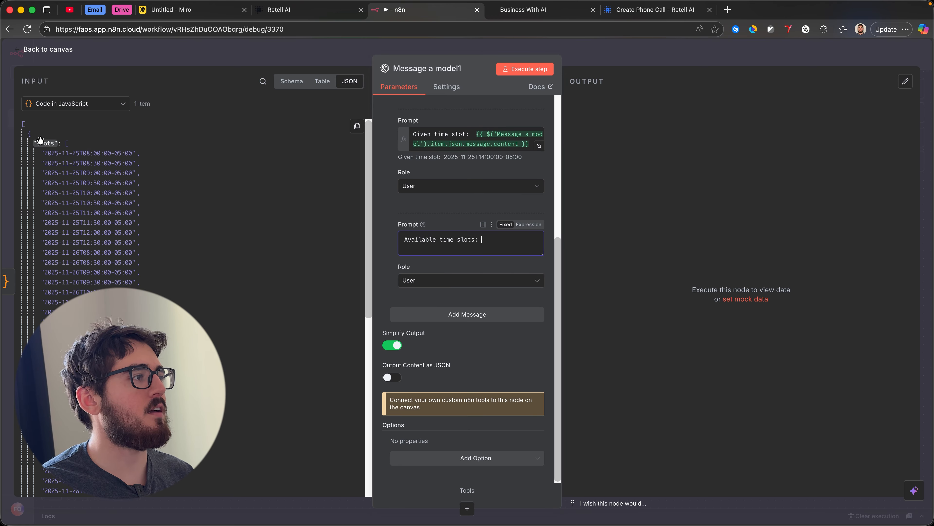
drag(45, 143, 500, 243)
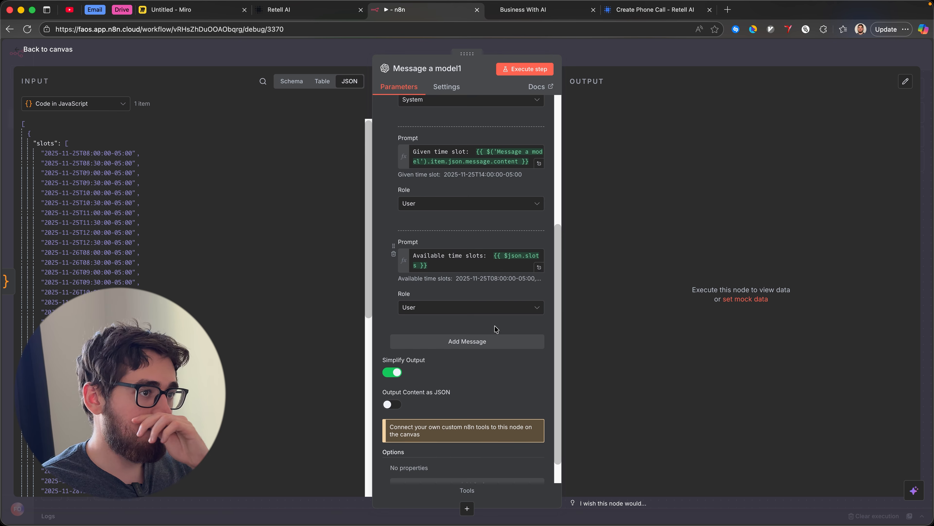
Execute the Message a model1 node and examine the message content in its output
scroll(523, 176, up, 10)
click(522, 70)
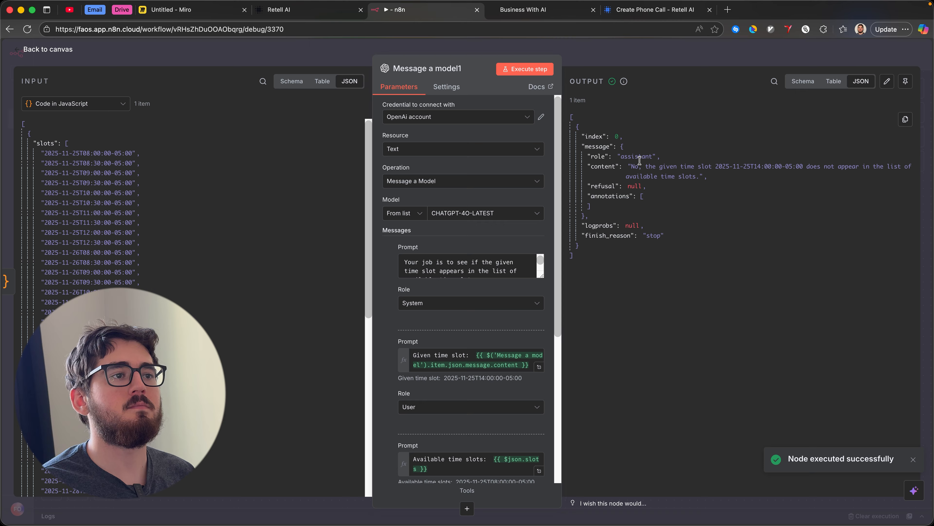
drag(635, 164, 759, 168)
click(768, 168)
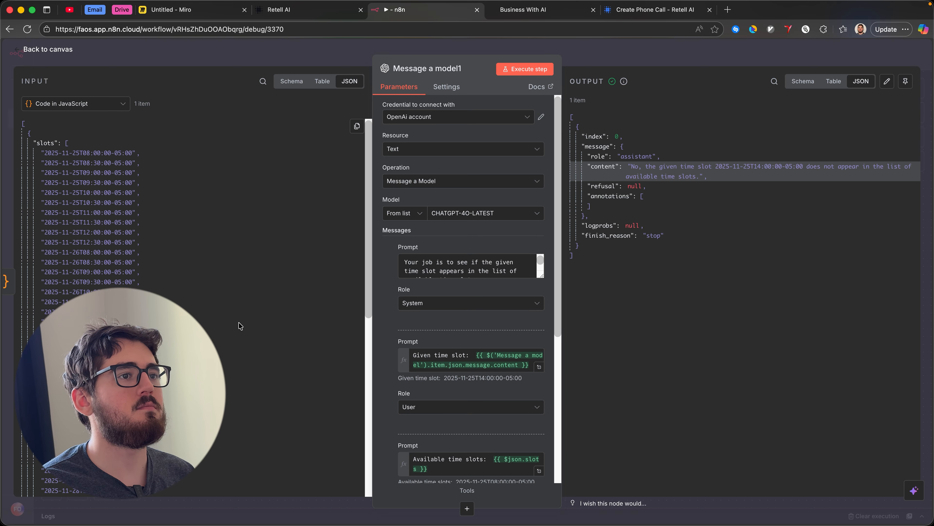
Compare the slots listed in the Code in JavaScript input with the message content in the Message a model1 output
scroll(240, 326, down, 10)
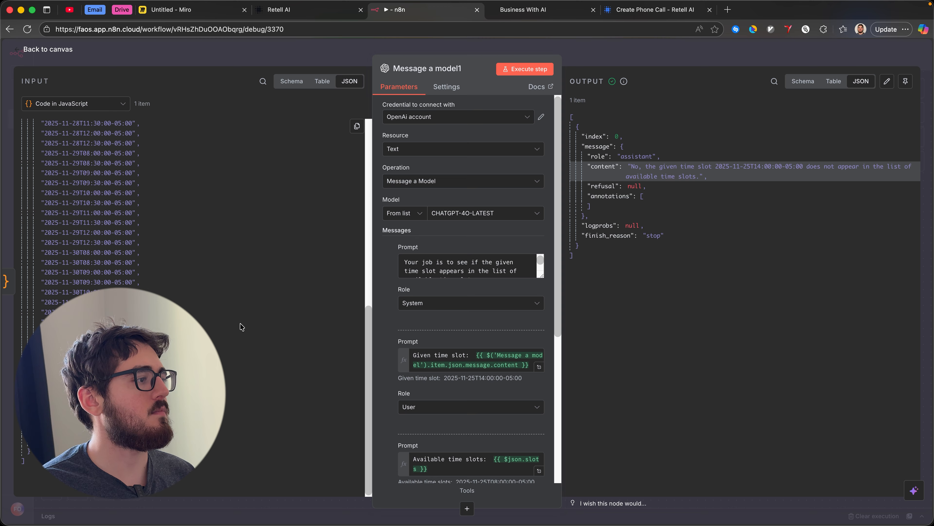
scroll(114, 205, up, 2)
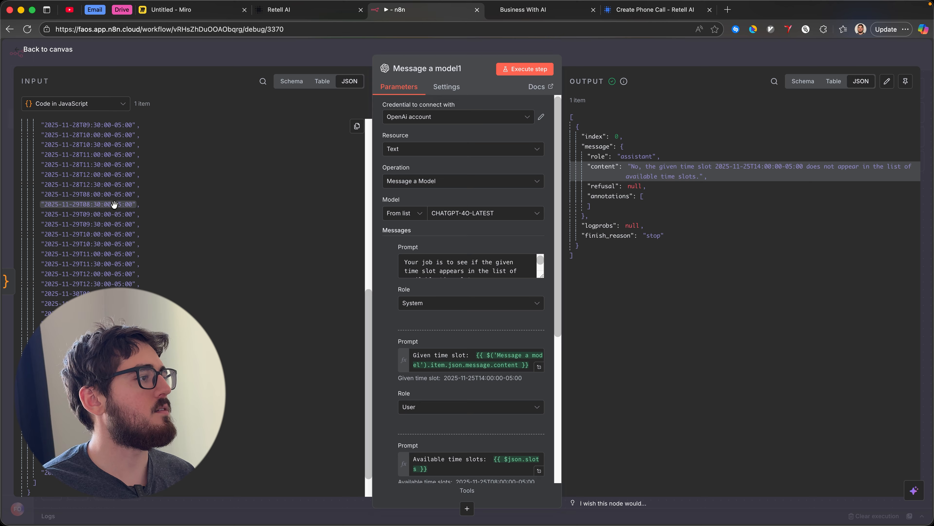
scroll(261, 288, up, 10)
drag(653, 166, 793, 177)
click(797, 182)
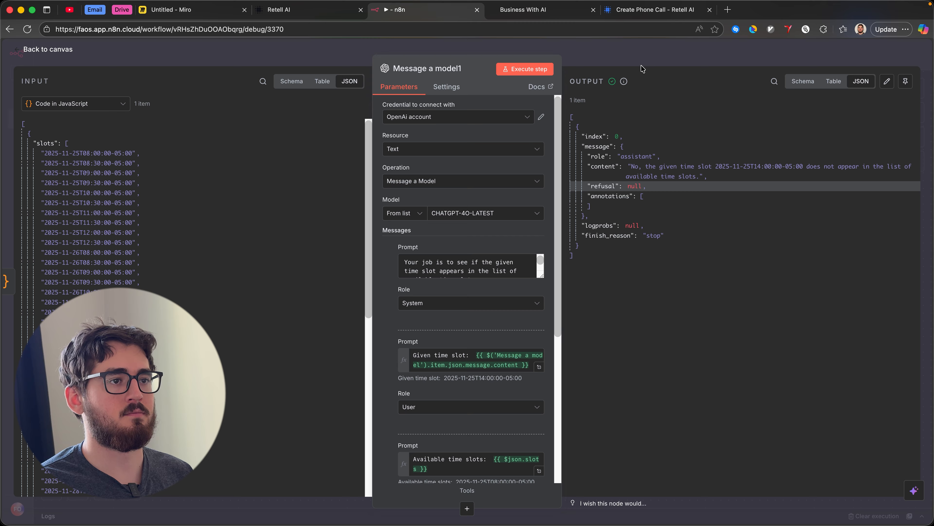
Return to the canvas, add a Respond to Webhook node after Message a model1, and save the workflow
click(635, 51)
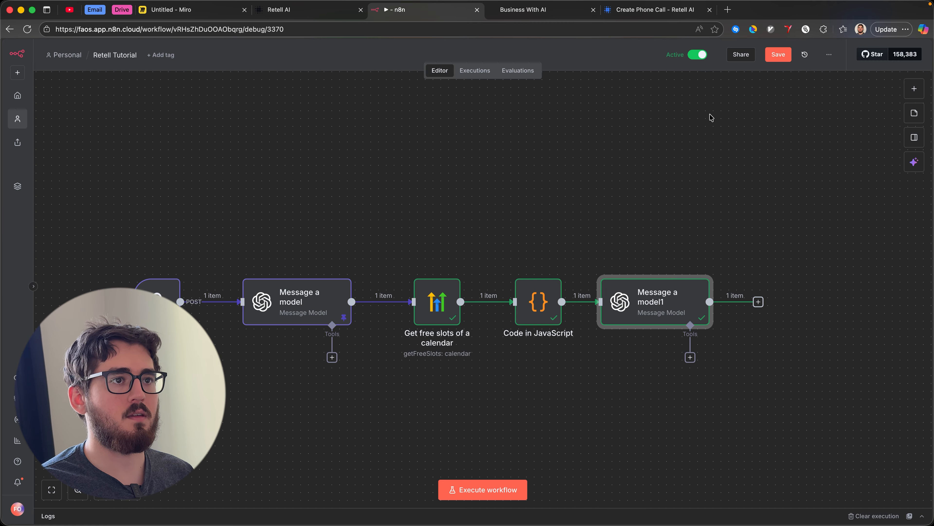
scroll(626, 176, right, 5)
click(611, 286)
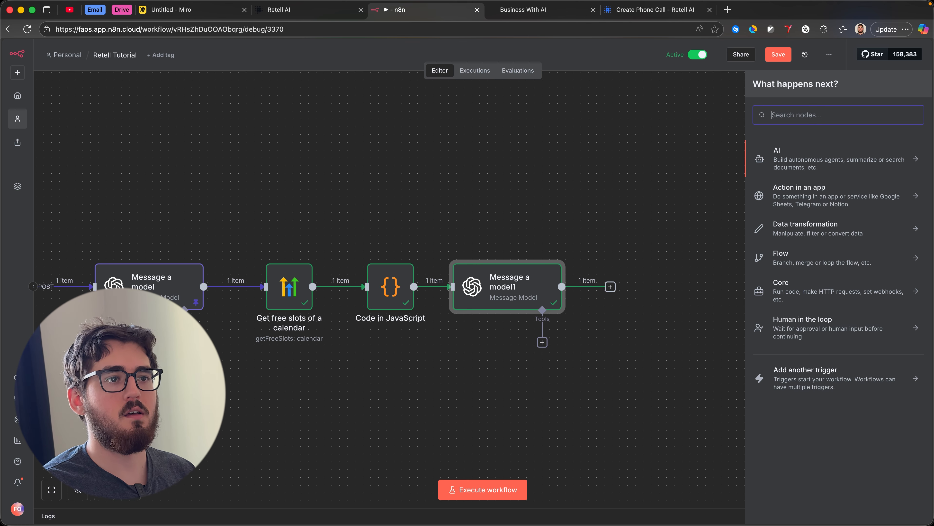
text(respond)
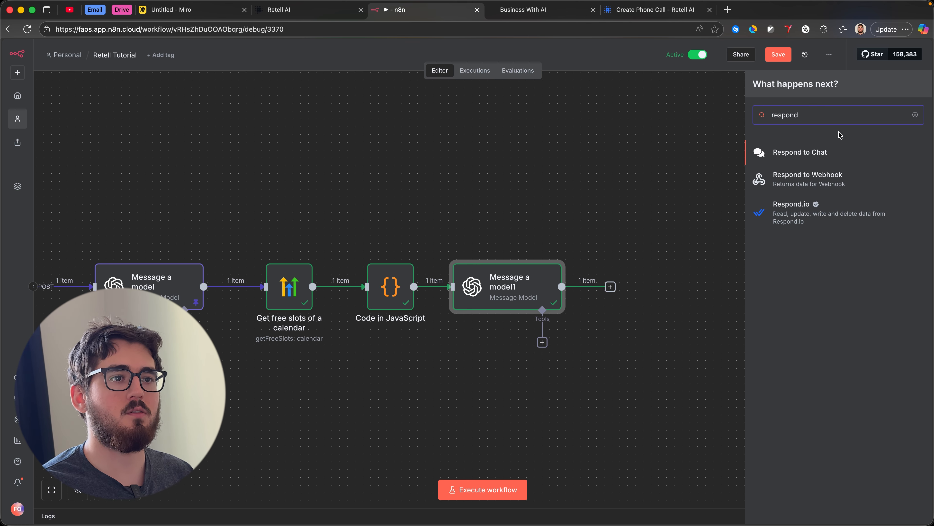
click(781, 187)
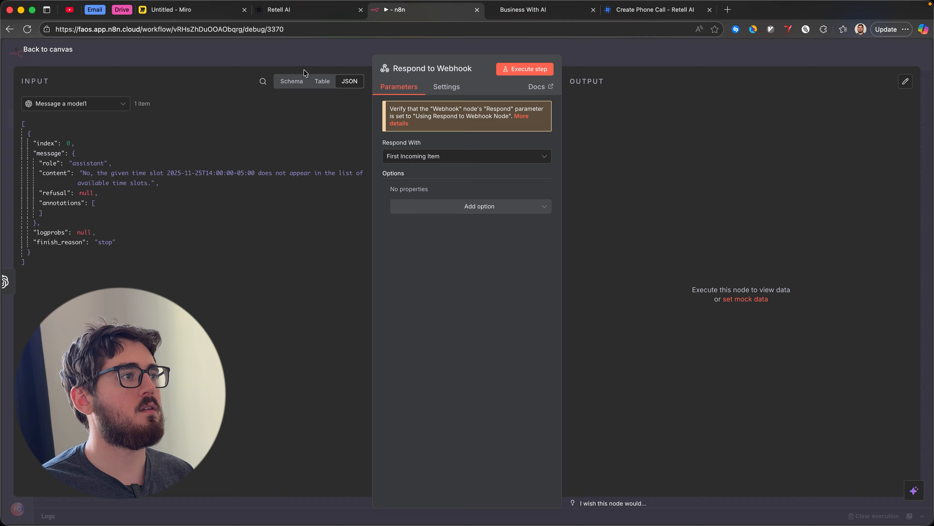
click(323, 60)
click(787, 55)
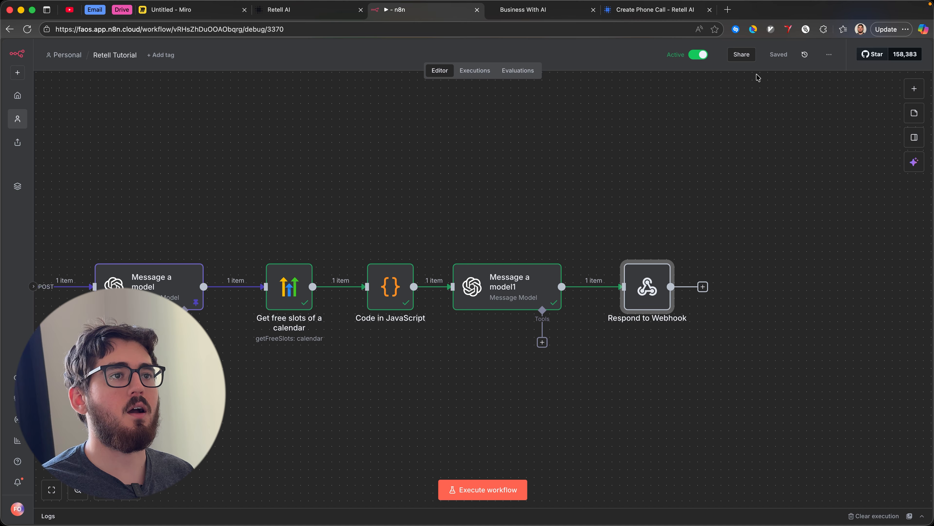
drag(360, 224, 433, 254)
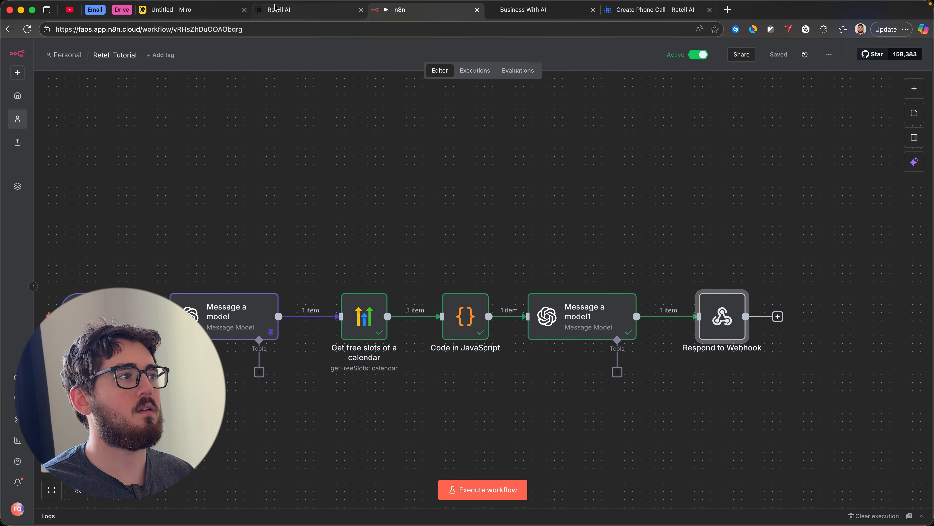
key(F2)
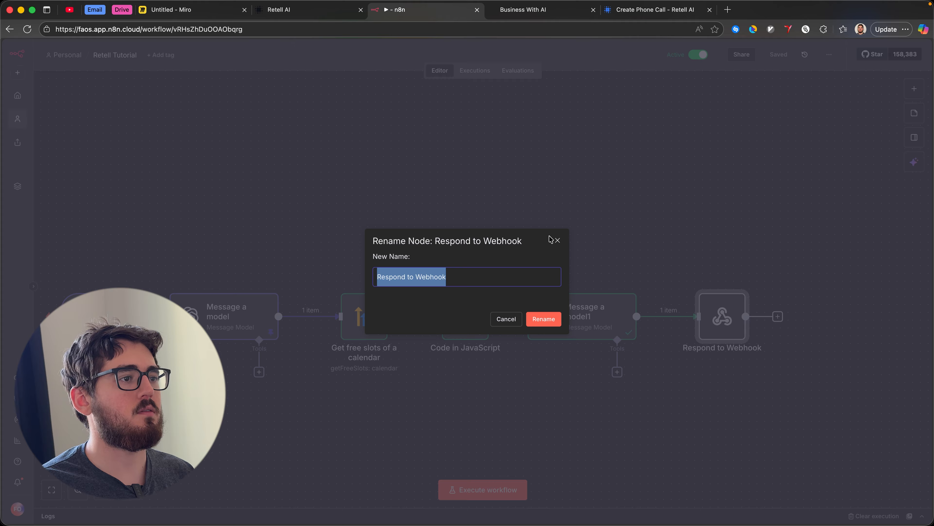
click(557, 242)
Switch to Retell AI and review the Check-slot node's function settings and the last tool result in the test chat
click(282, 12)
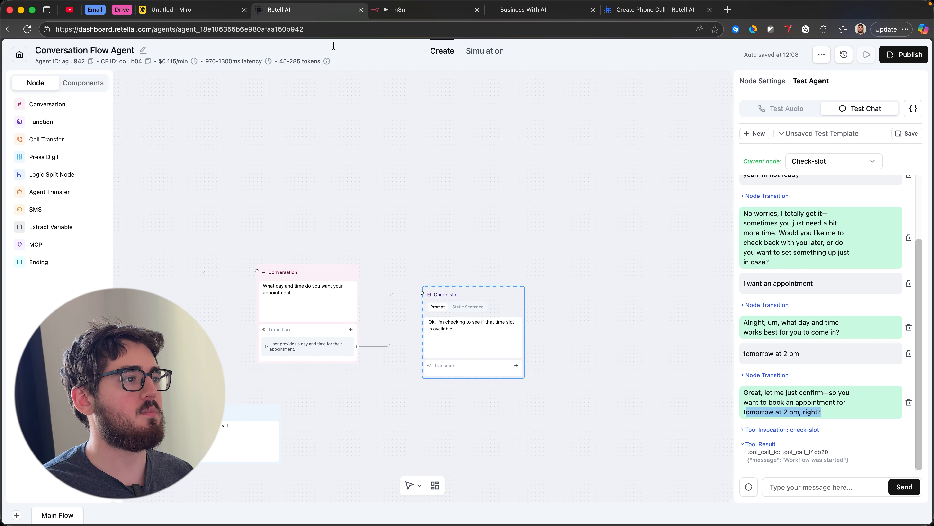
click(475, 233)
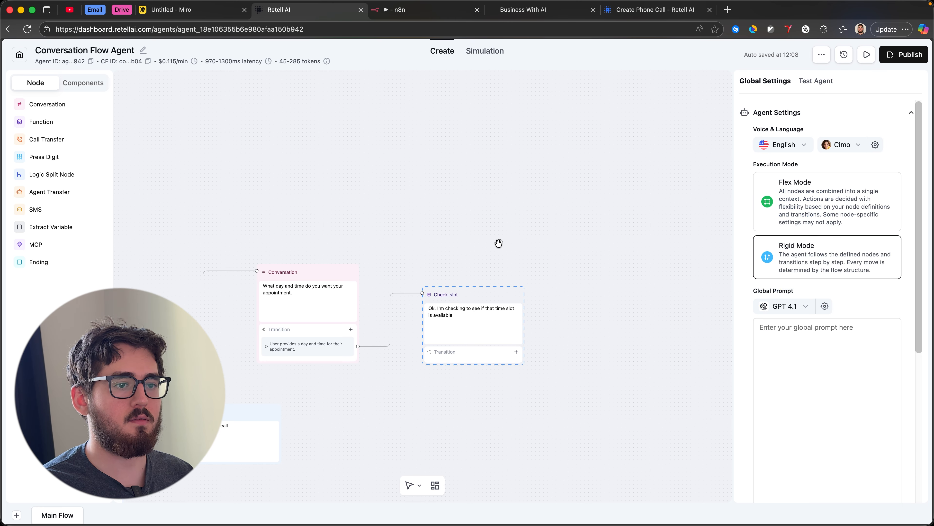
click(463, 294)
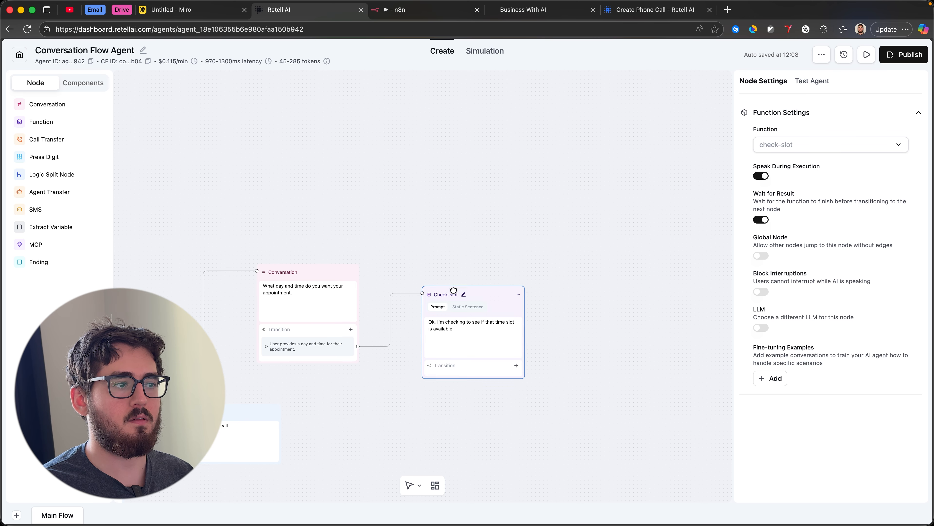
click(812, 81)
mouse_move(557, 369)
mouse_down()
mouse_move(722, 392)
mouse_move(558, 370)
mouse_up()
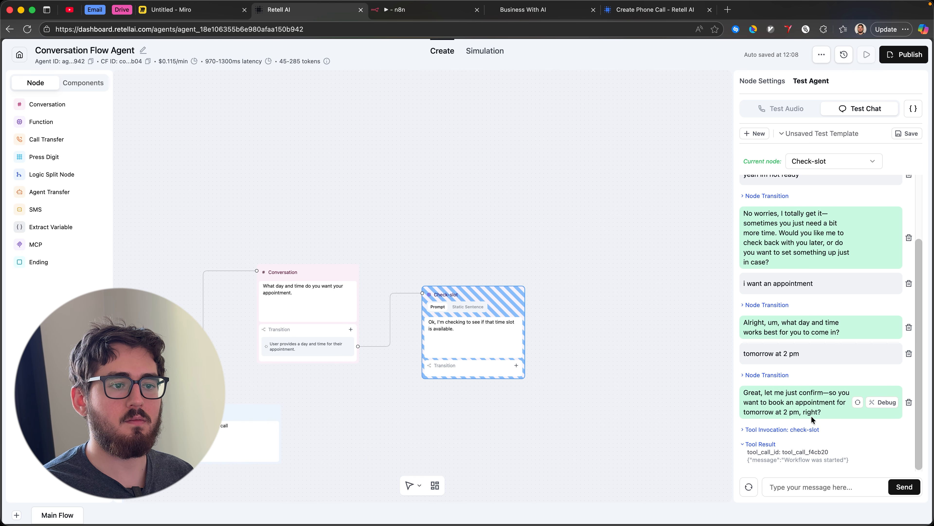
drag(572, 316, 536, 274)
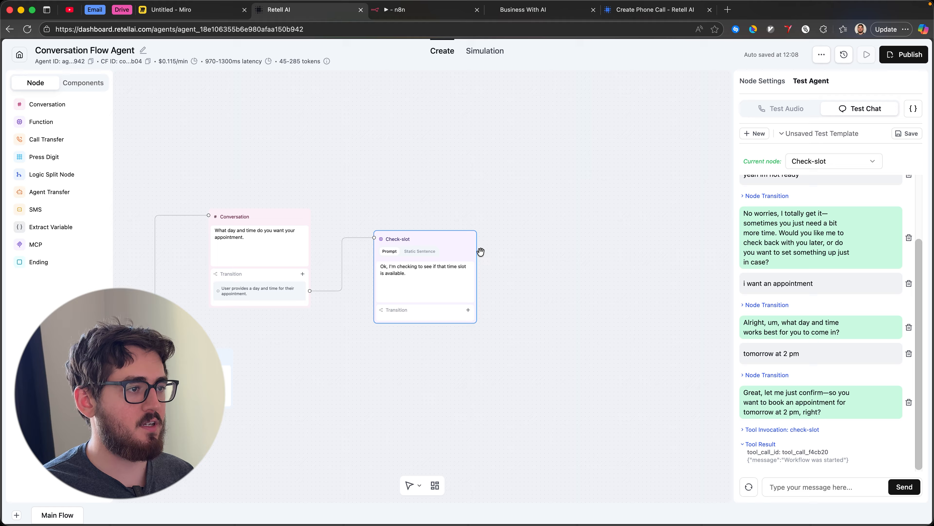
Add a new Conversation node to the flow and place it beside the Check-slot node
click(34, 106)
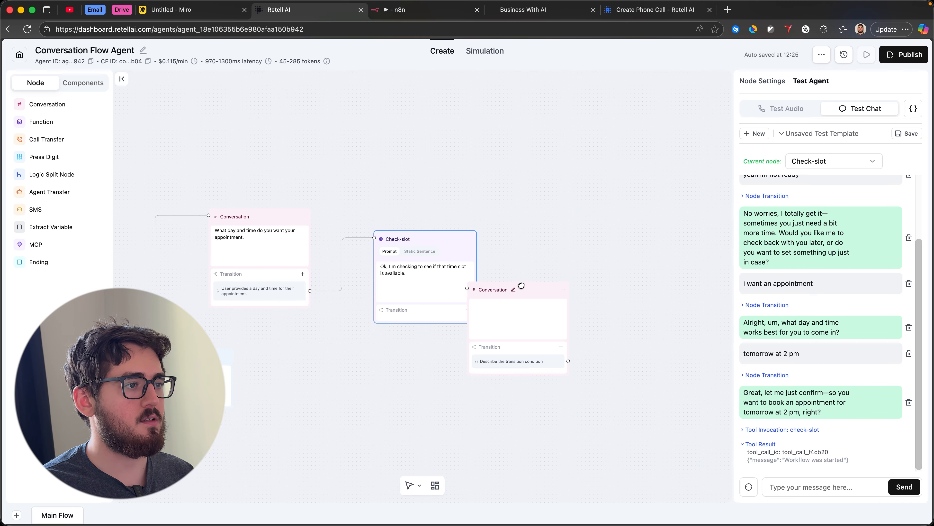
drag(521, 286, 574, 251)
click(469, 311)
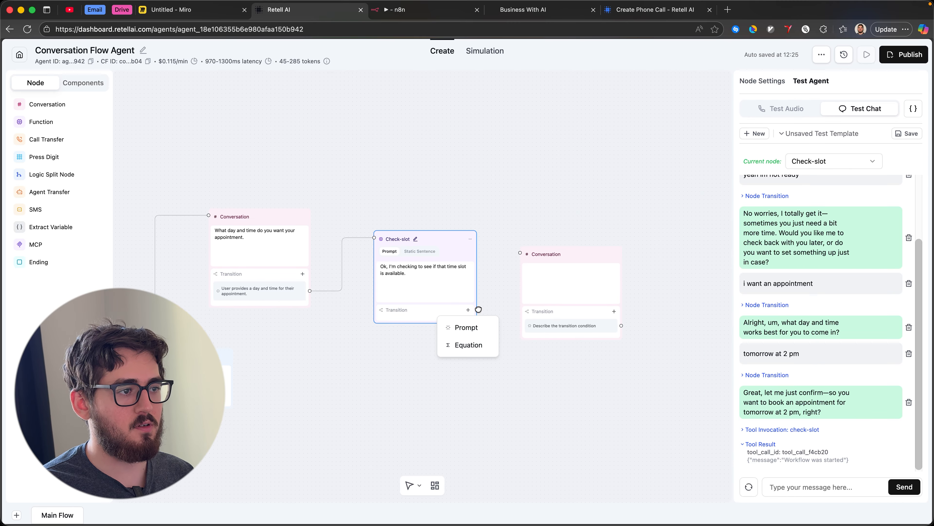
click(488, 288)
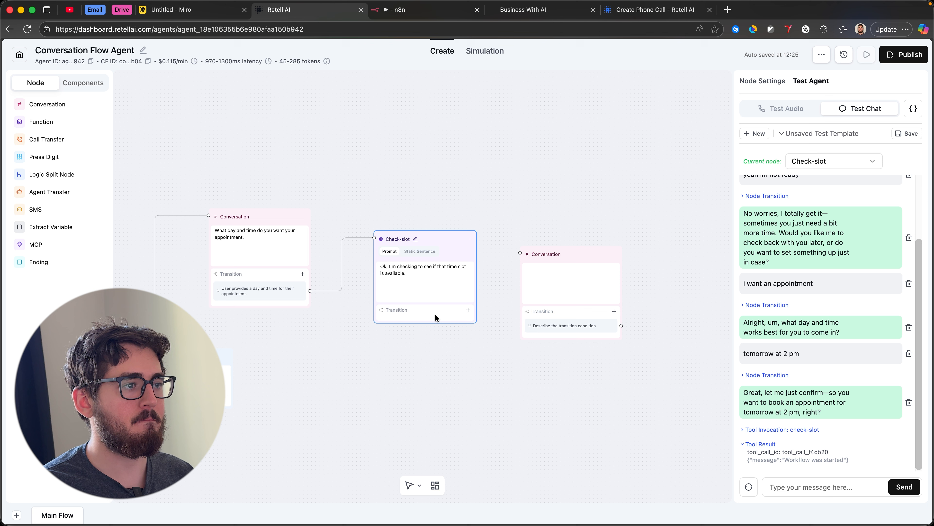
drag(552, 257, 530, 248)
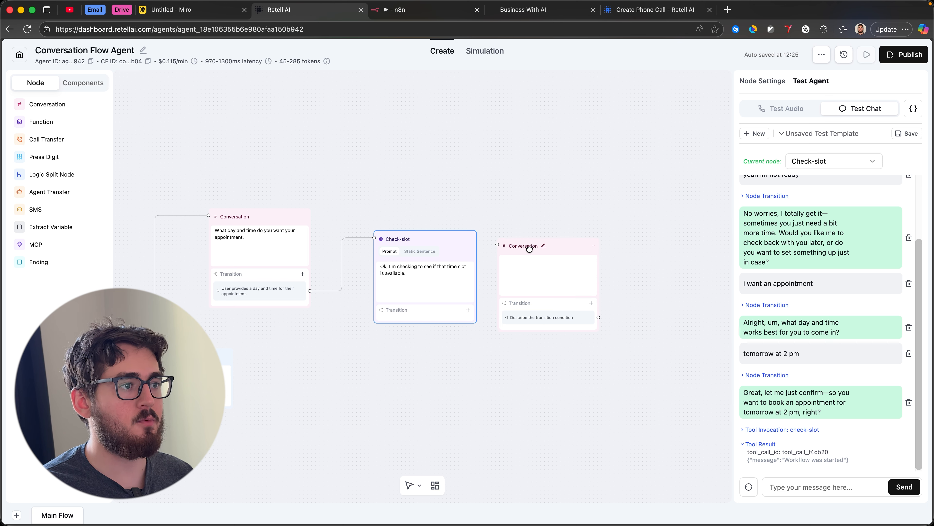
Add a prompt transition "Function return data" to Check-slot and connect it to the new Conversation node
click(447, 313)
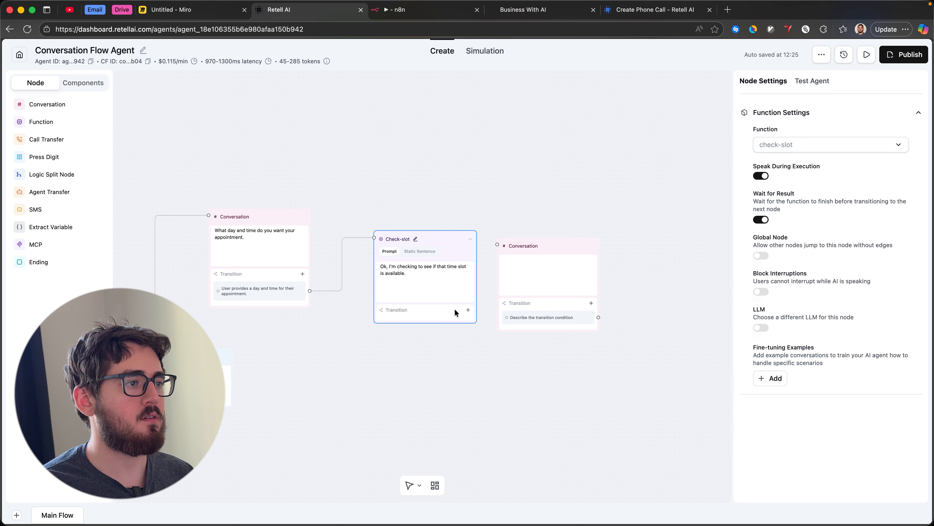
click(468, 310)
click(460, 328)
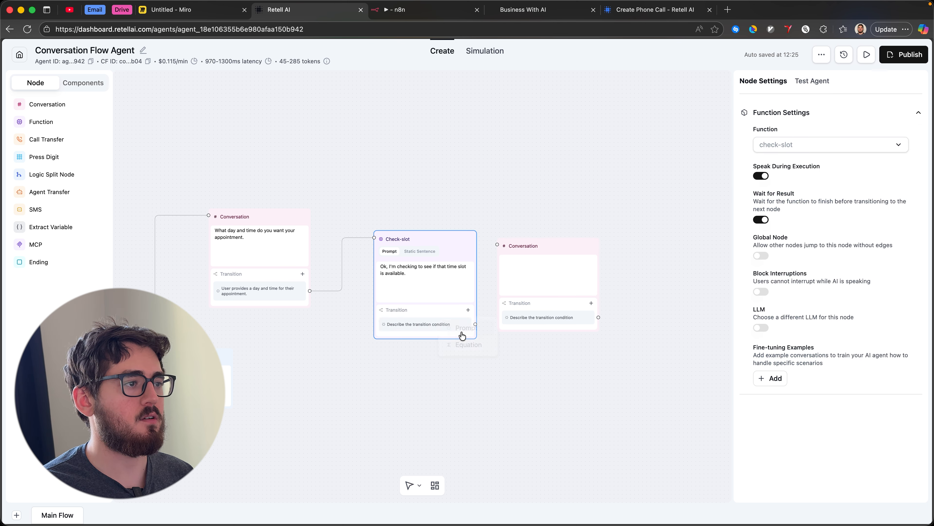
click(434, 328)
key(ctrl+a)
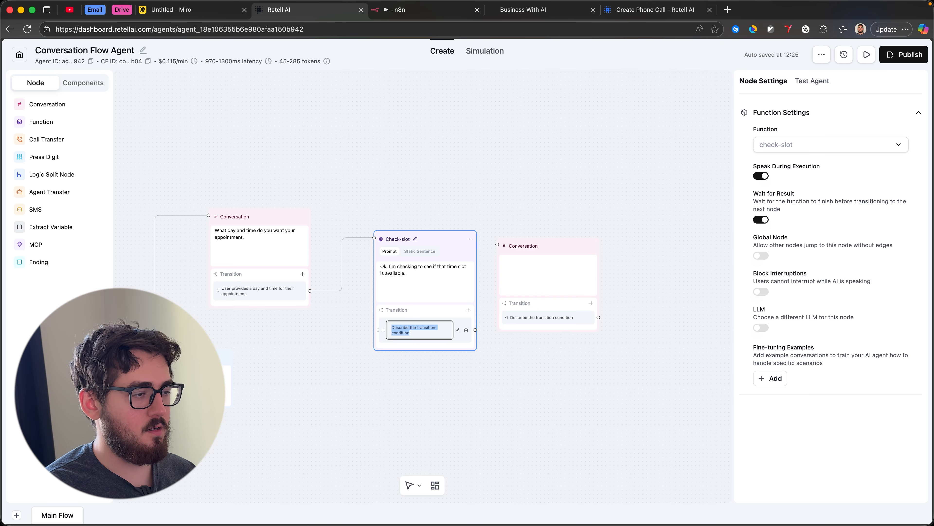
text(Function return data)
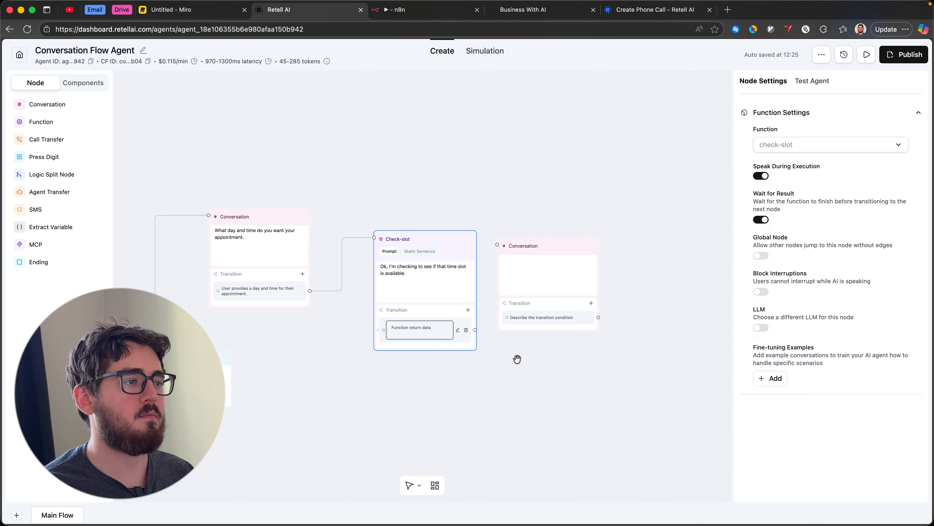
click(518, 359)
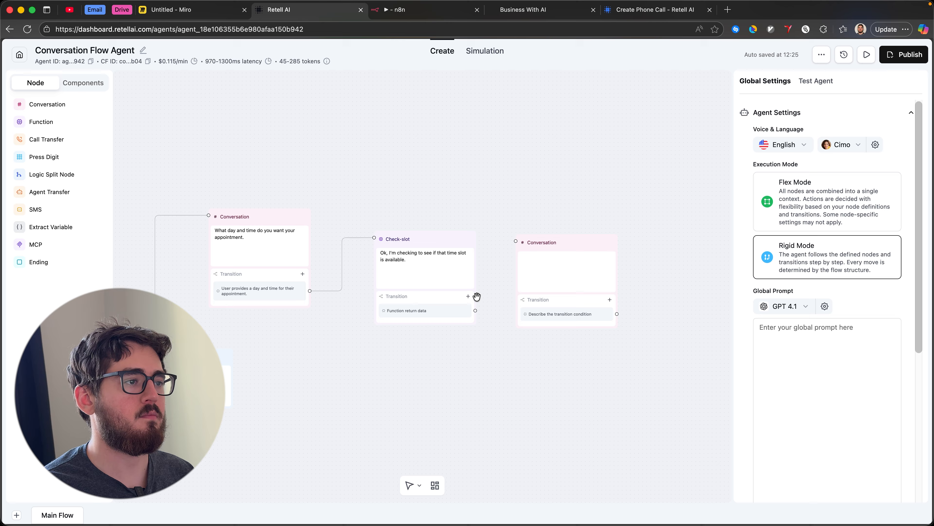
drag(477, 308, 516, 242)
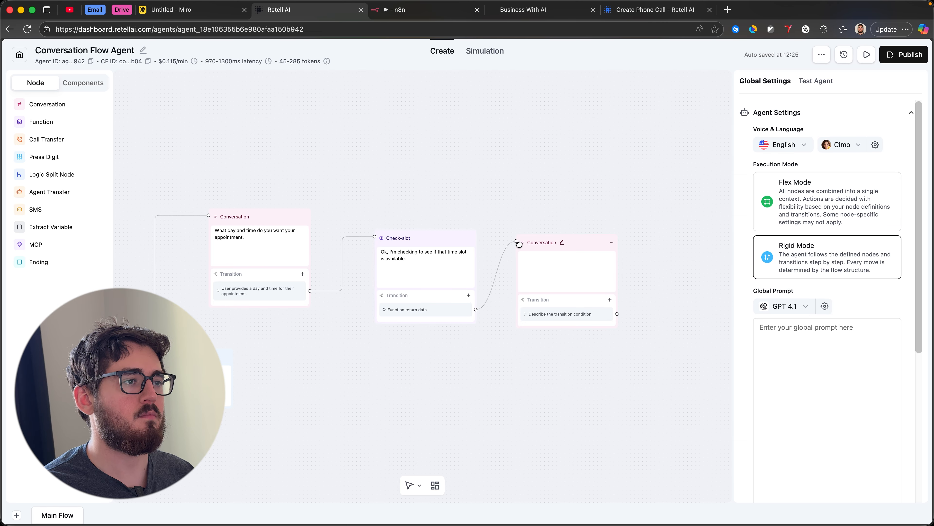
click(546, 271)
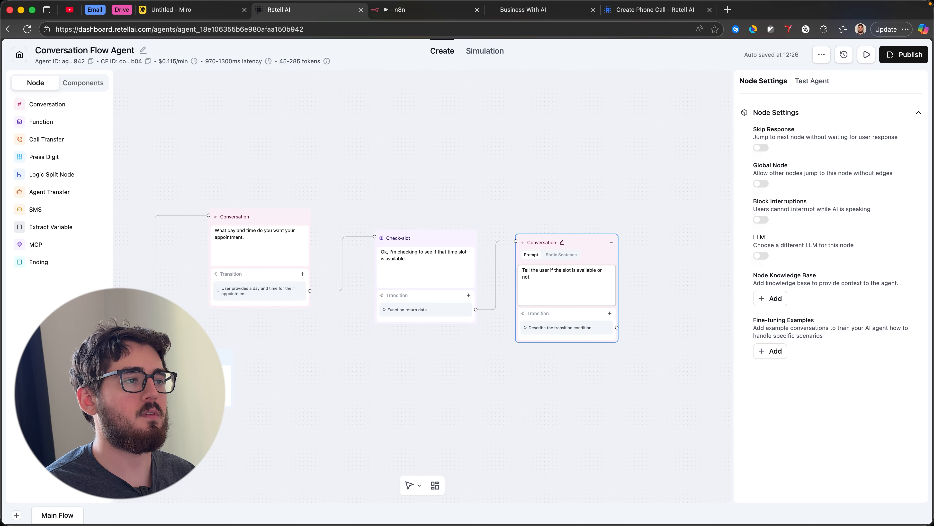
key(super+a)
key(BackSpace)
Change the Check-slot transition condition to "The slot is available"
click(432, 311)
click(417, 322)
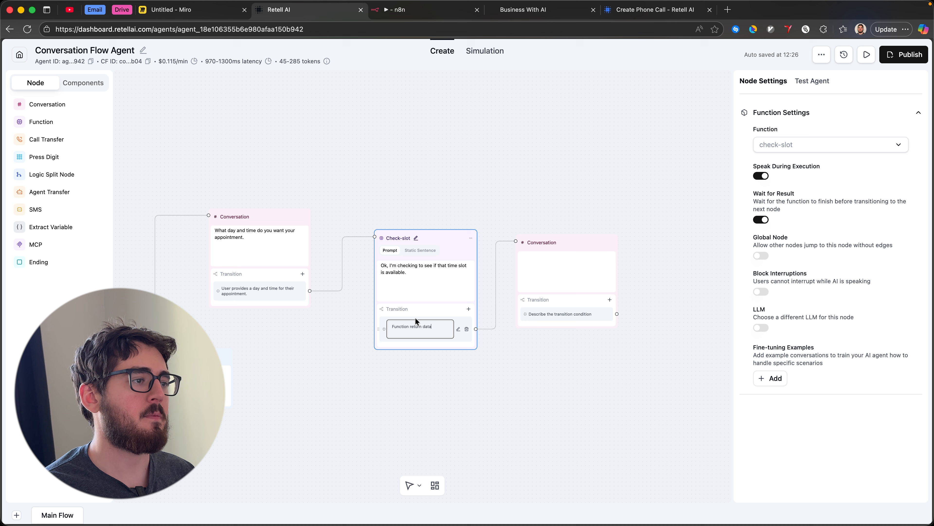
key(super+a)
text(h)
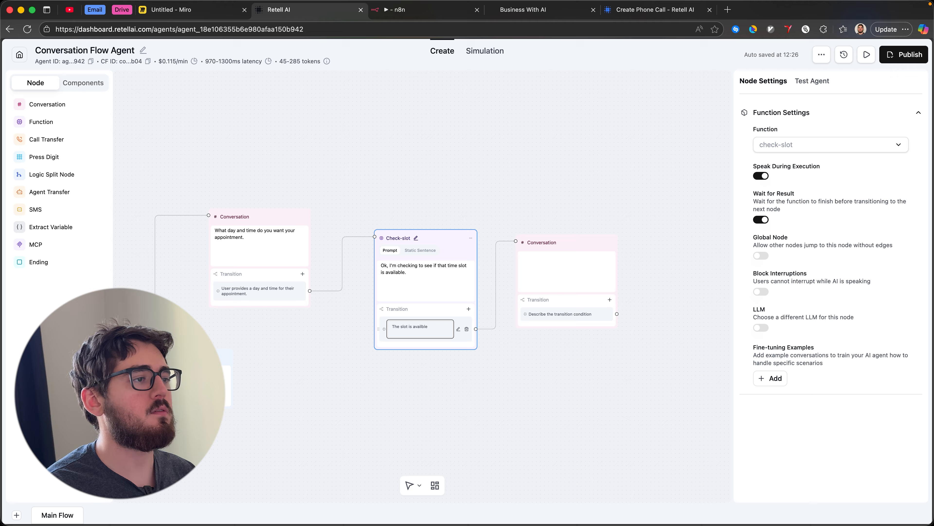
text(lable for)
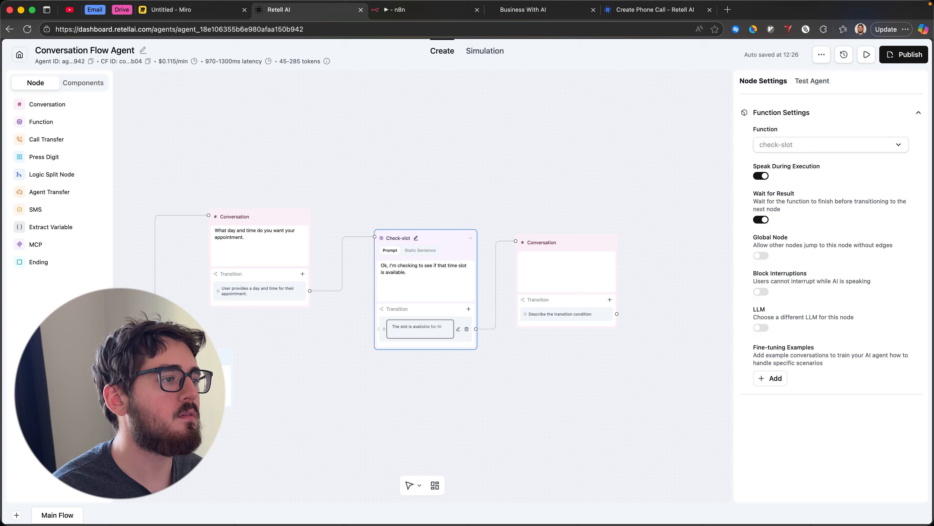
click(426, 365)
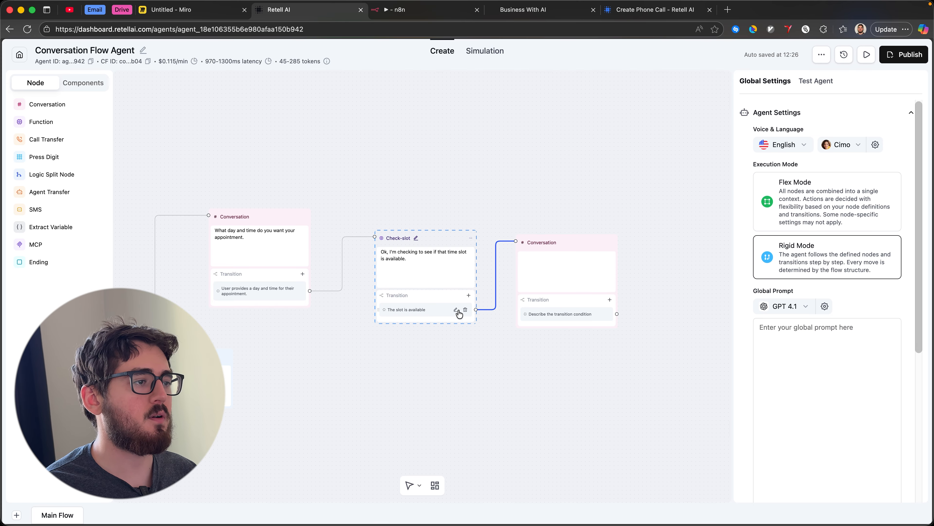
Add a second prompt transition to Check-slot with the condition "The slot is not available"
click(468, 309)
click(448, 326)
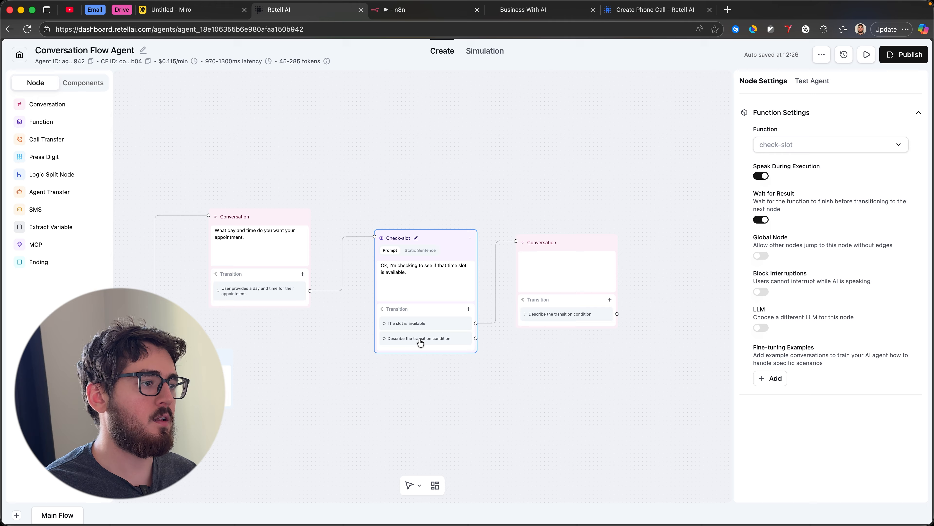
triple_click(420, 339)
text(The slot is not available)
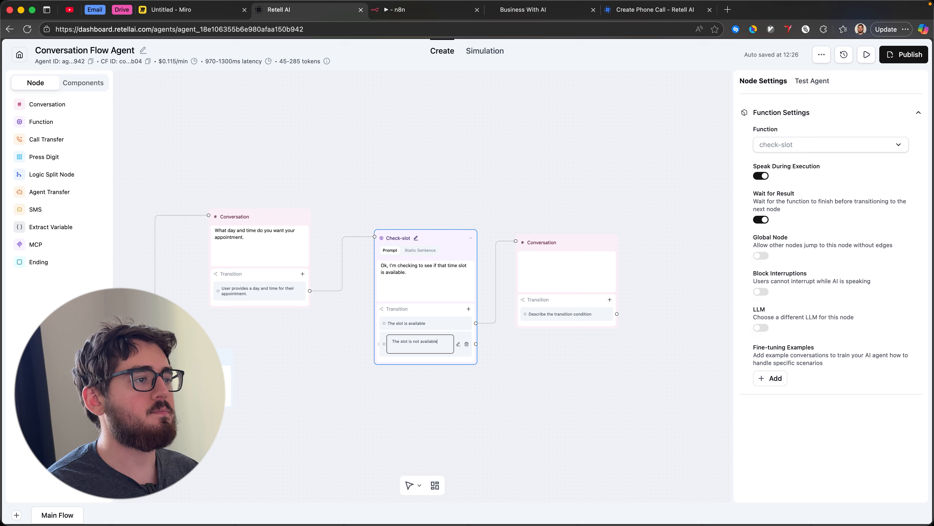
click(473, 390)
Set the prompt of the Conversation node connected to Check-slot to "Awesome, I'll book your appointment now."
click(567, 250)
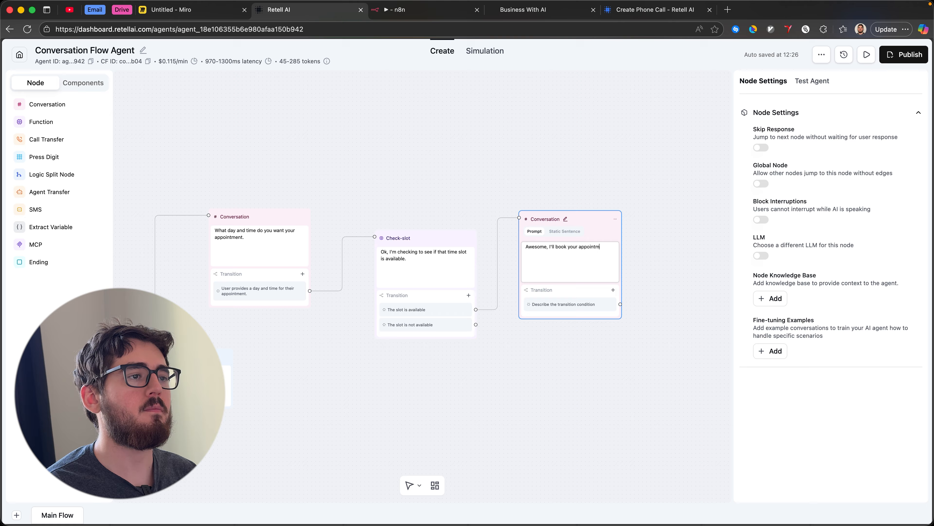
click(561, 352)
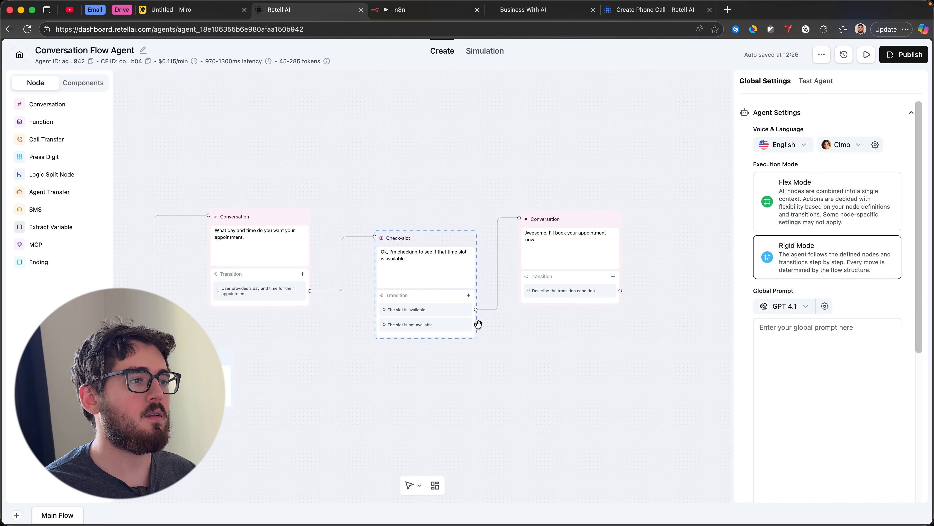
Add a Conversation node to Check-slot's "The slot is not available" transition with the prompt "Tell the user the slot is not available and ask them to choose another time."
click(47, 104)
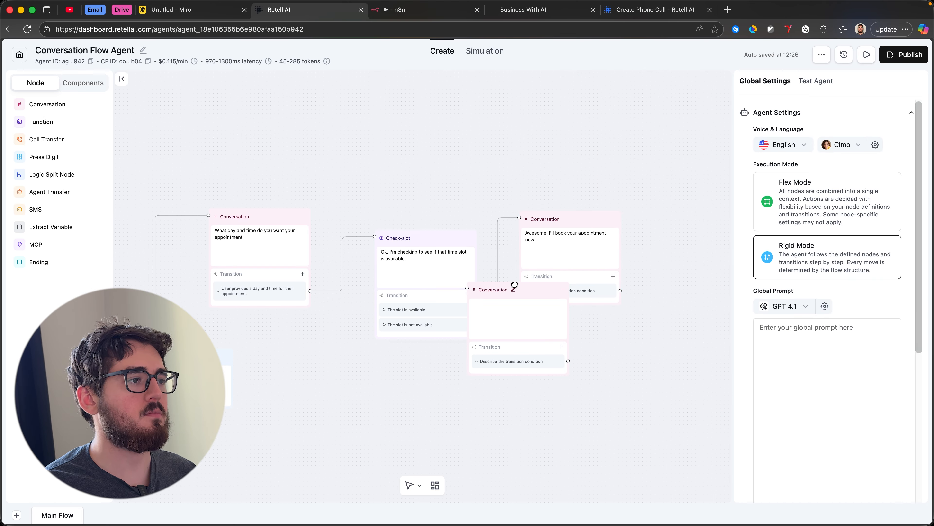
drag(536, 291, 570, 341)
drag(476, 324, 562, 331)
click(594, 354)
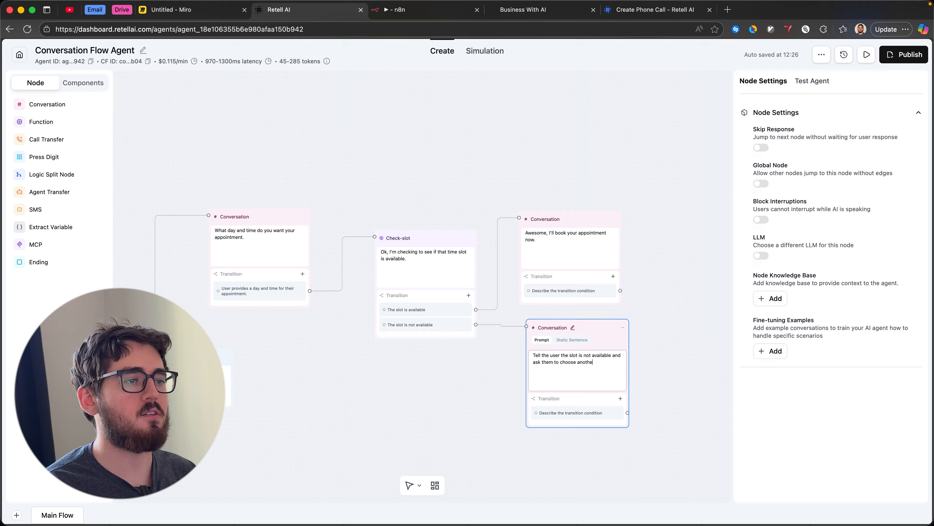
click(444, 377)
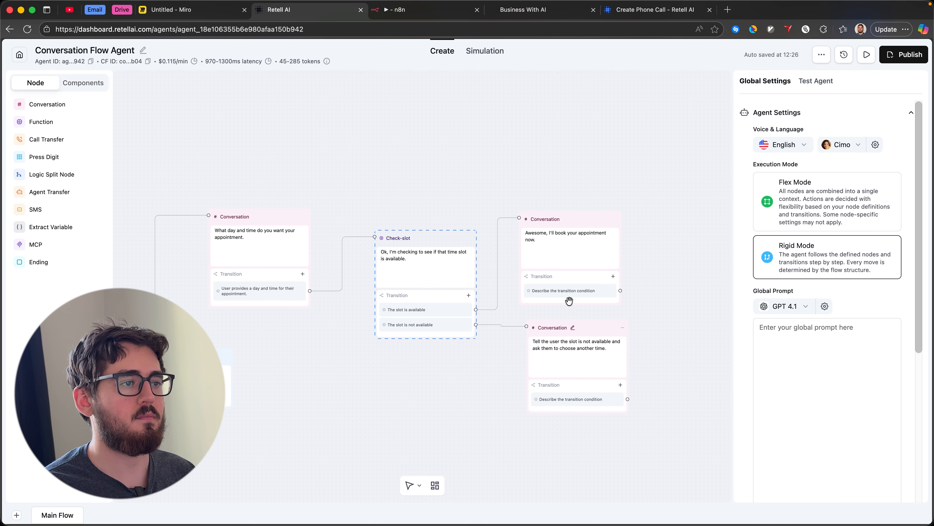
Set the new Conversation node's transition condition to "User provides a time" and connect it back to Check-slot
click(558, 399)
key(super+a)
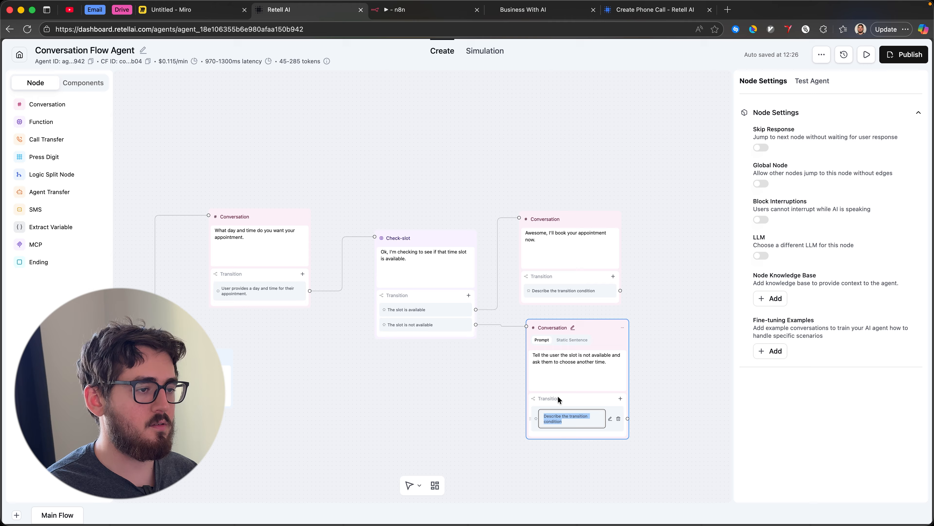
text(A)
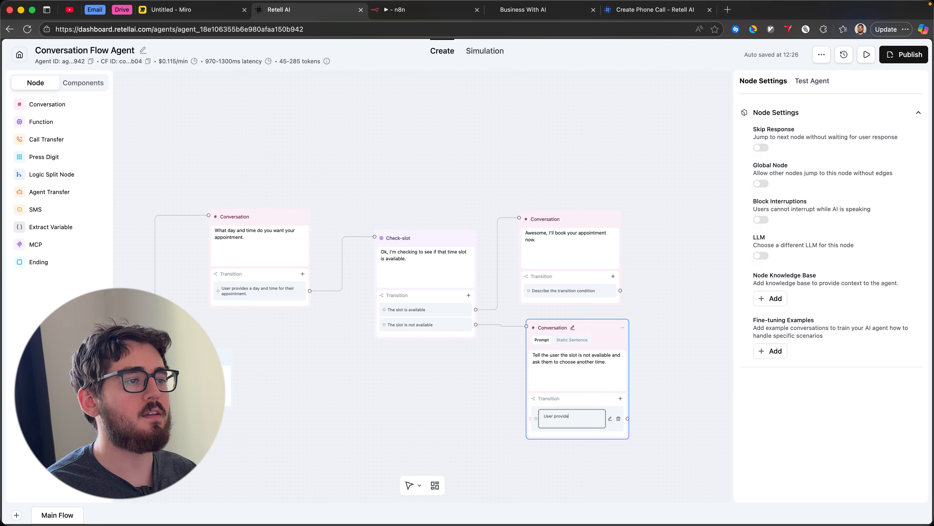
click(500, 400)
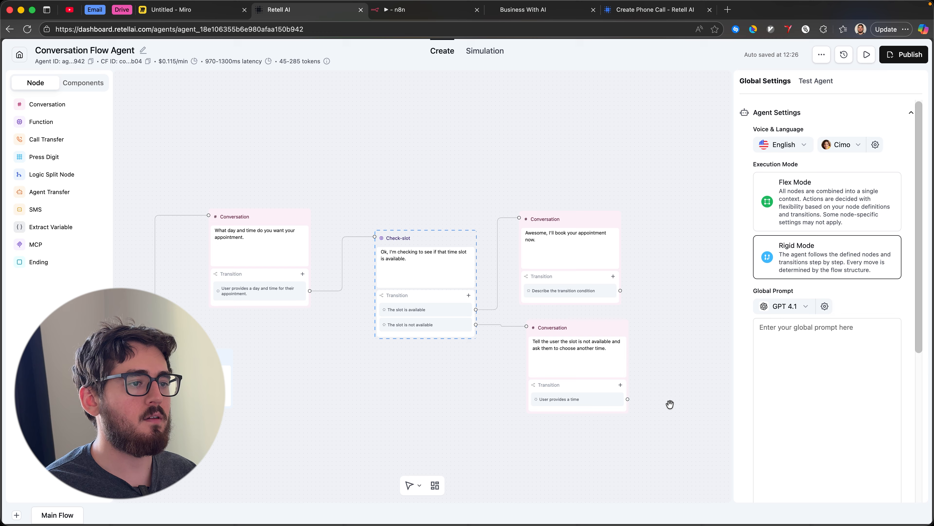
drag(627, 399, 374, 237)
drag(581, 332, 569, 348)
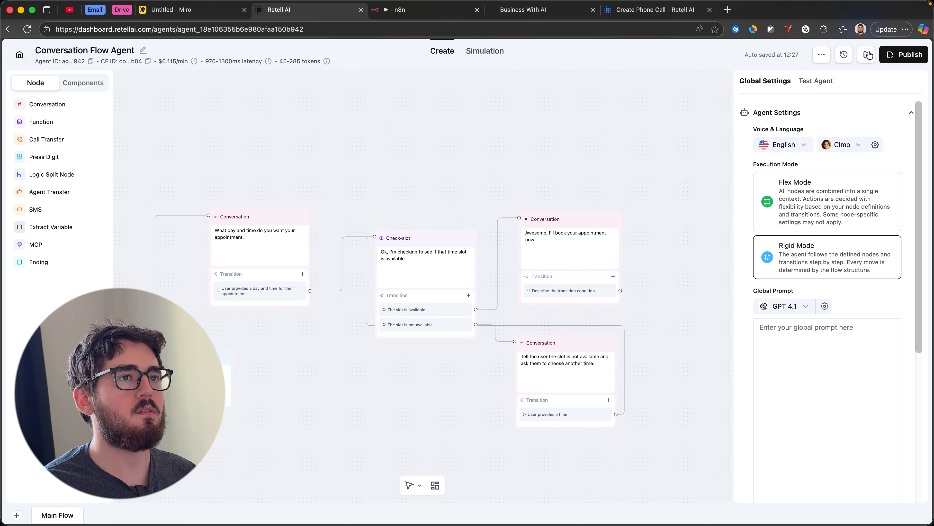
Publish the agent and start a new manual test chat with it
click(887, 56)
click(583, 342)
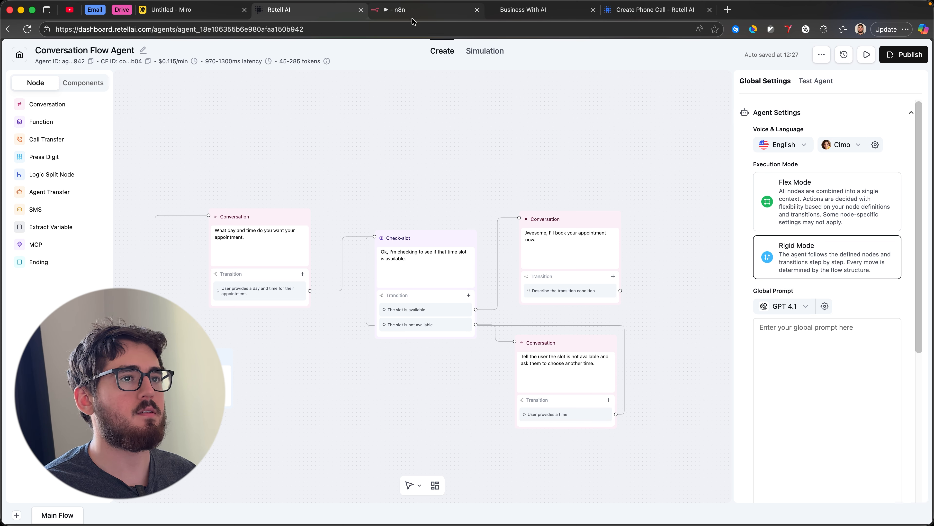
click(804, 82)
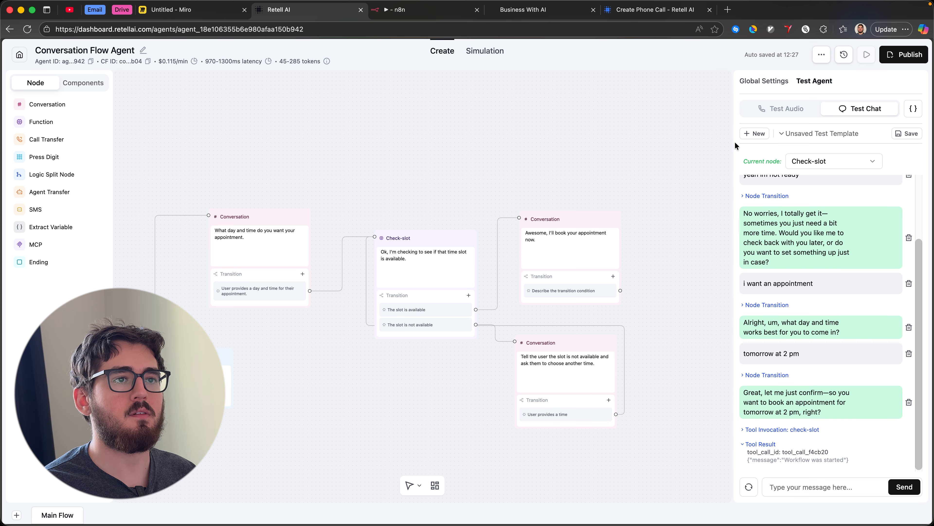
click(754, 133)
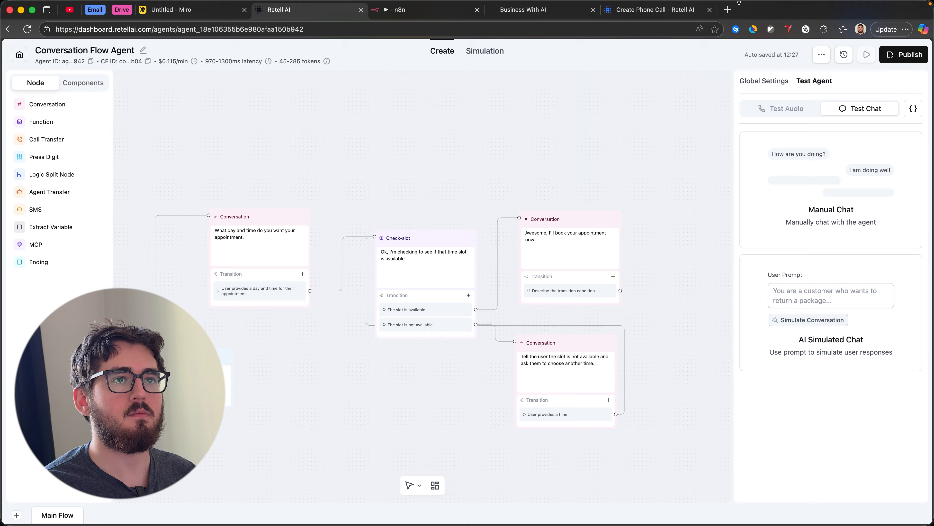
click(823, 208)
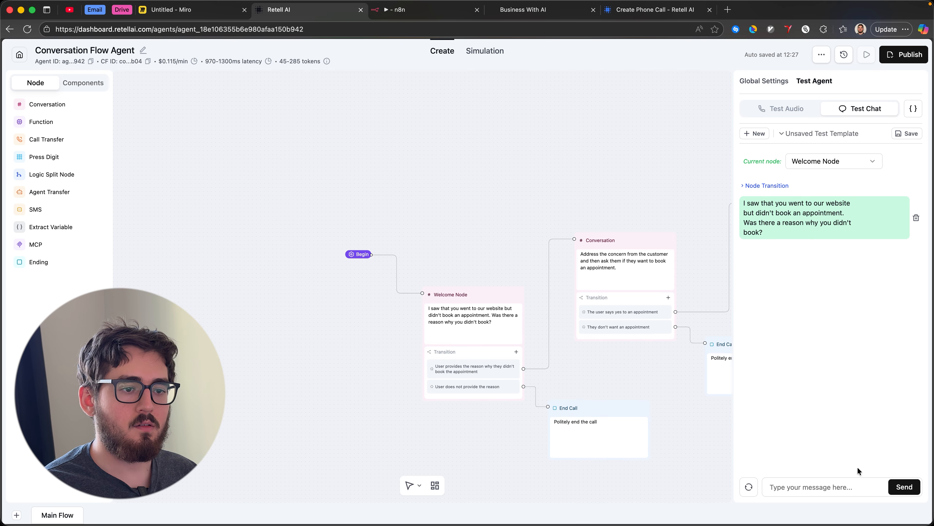
Test the call flow by sending the messages "im not ready", "i want an appoint" and "tuesday at 2 pm"
text(im not ready)
key(Return)
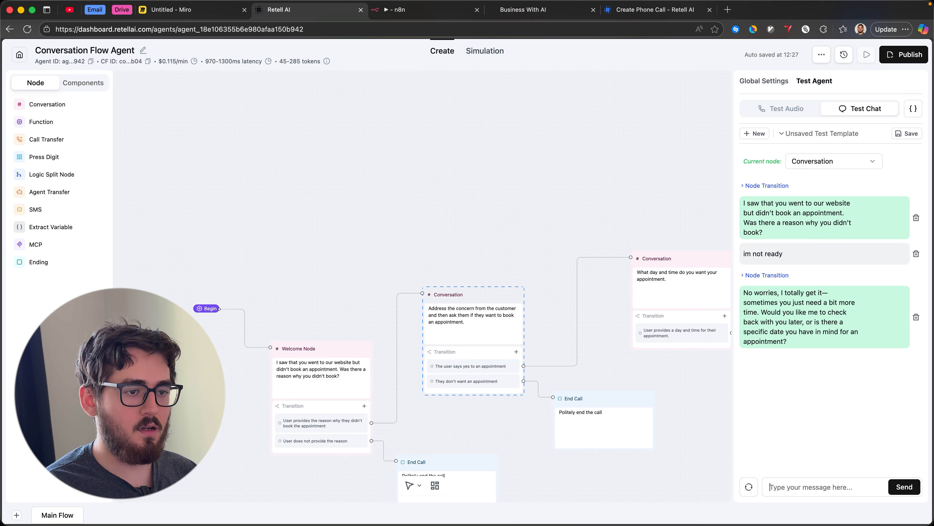
text(i want an appoint)
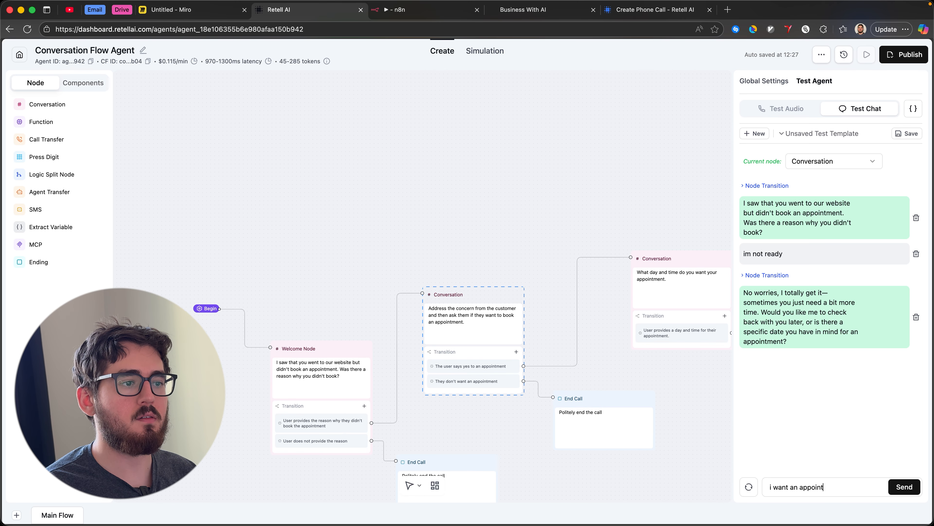
key(Return)
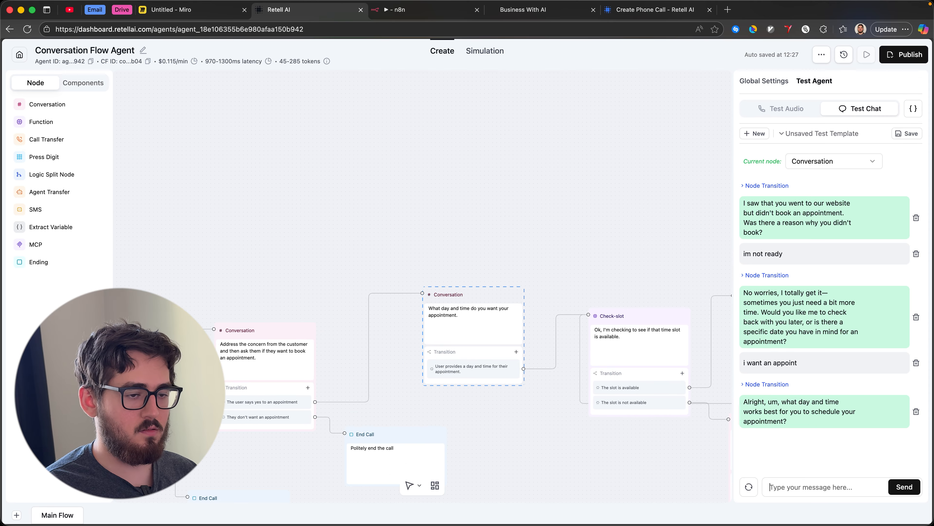
text(tuesday at)
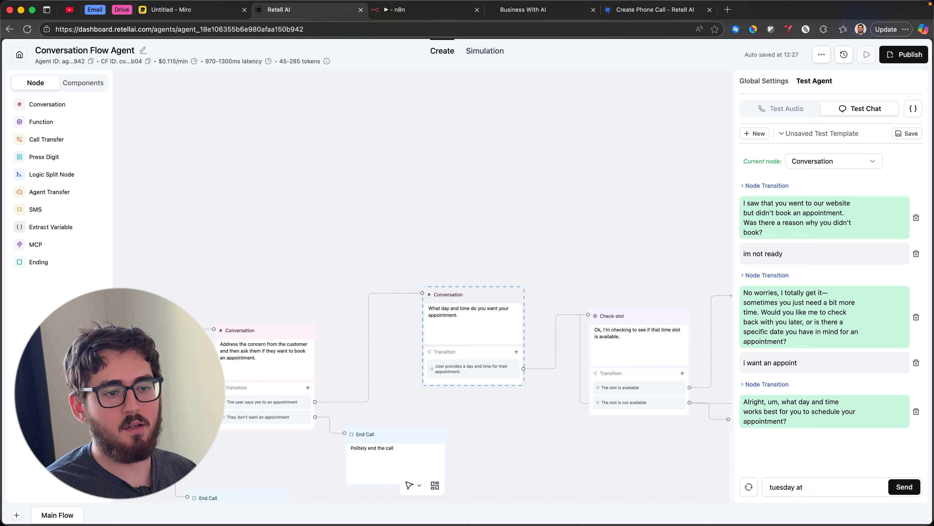
text( 2 pm)
key(Return)
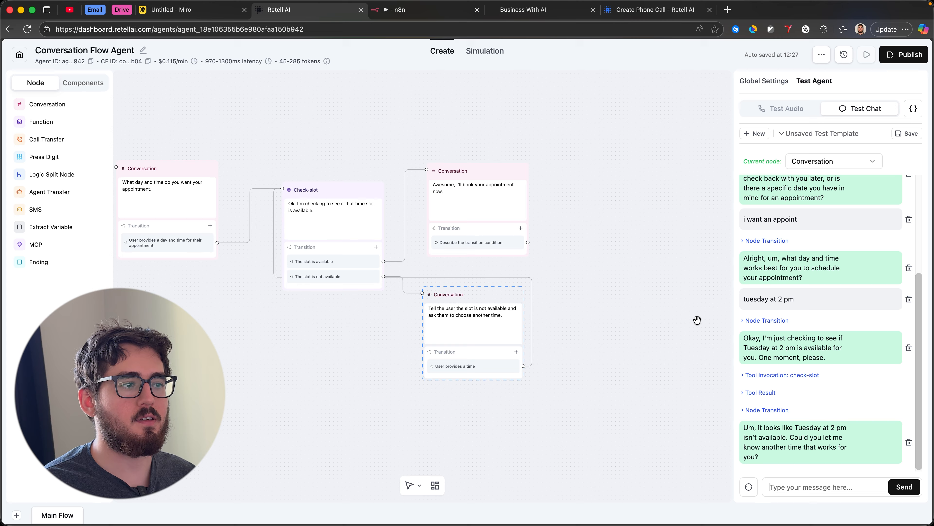
Inspect the test chat's last node transition and the result of the check-slot tool call
click(770, 412)
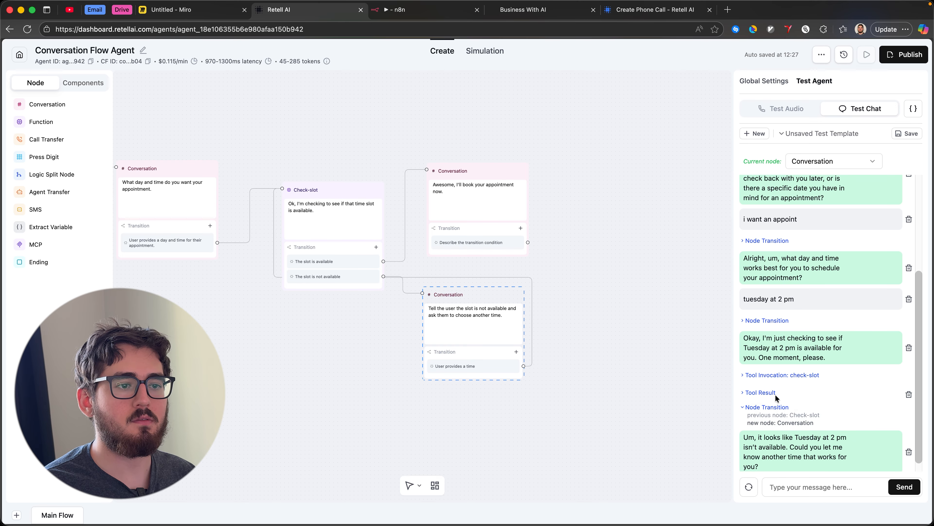
click(766, 392)
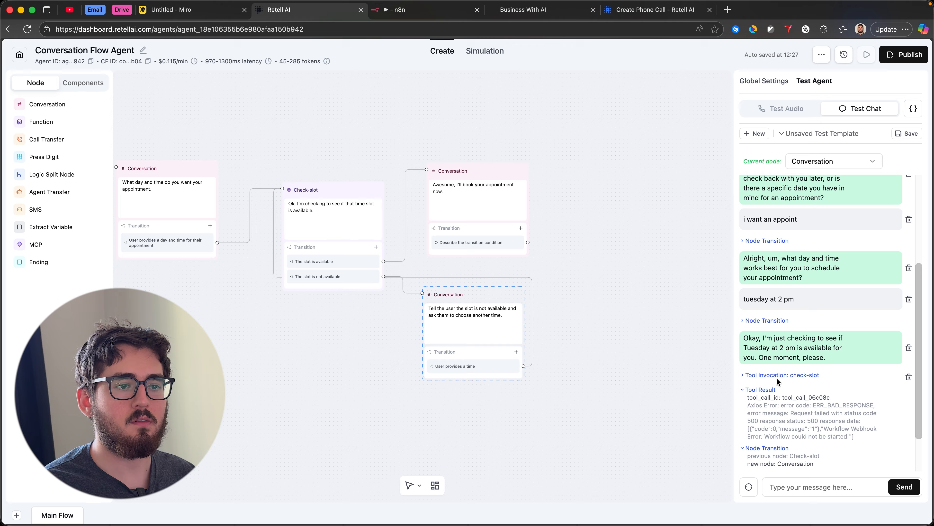
click(809, 377)
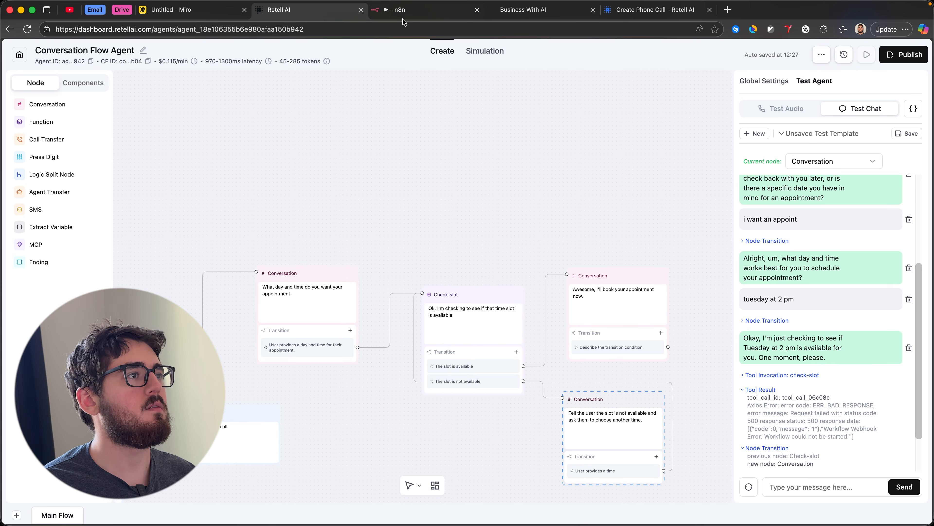
Switch to n8n and examine the Webhook node's error in the latest execution of the Retell Tutorial workflow
click(401, 9)
click(476, 74)
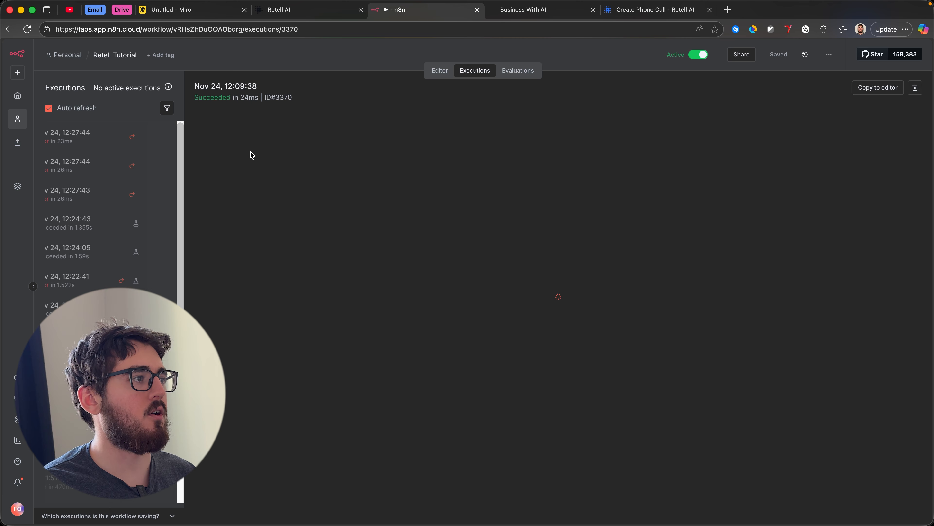
click(75, 140)
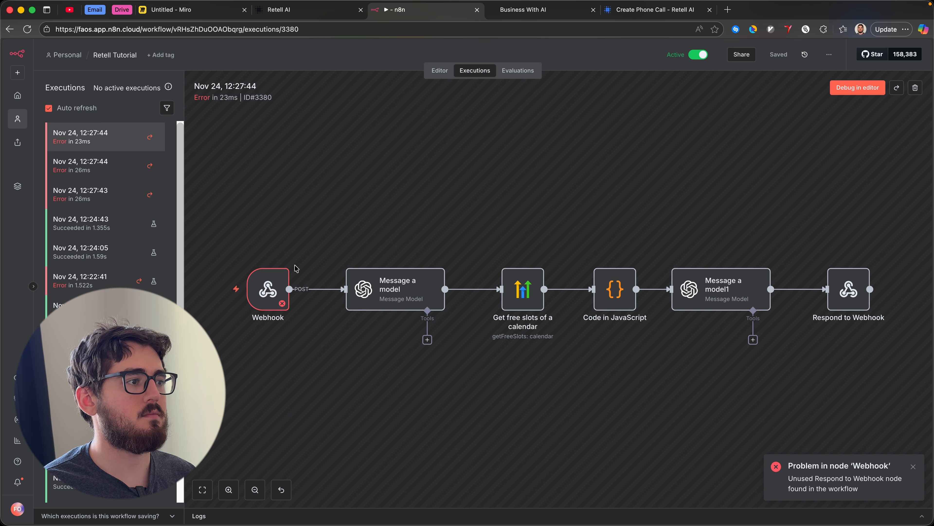
double_click(266, 287)
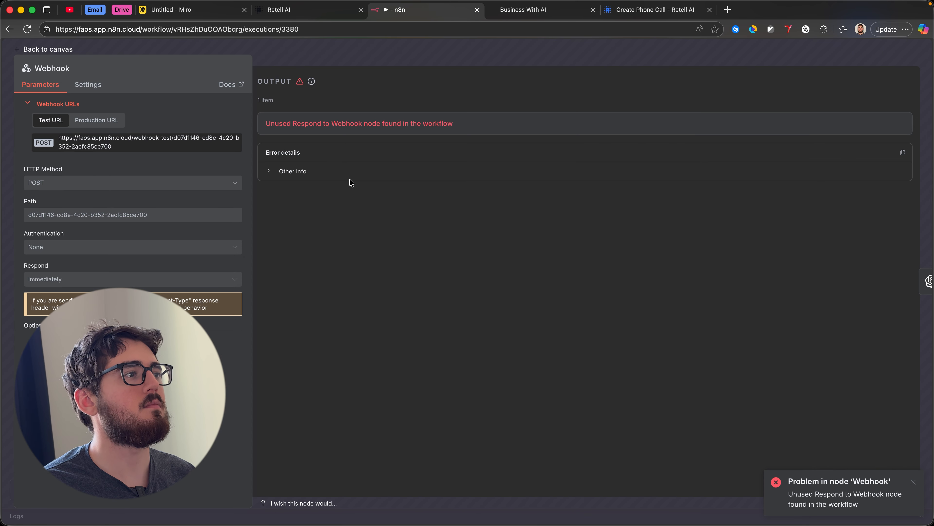
click(389, 59)
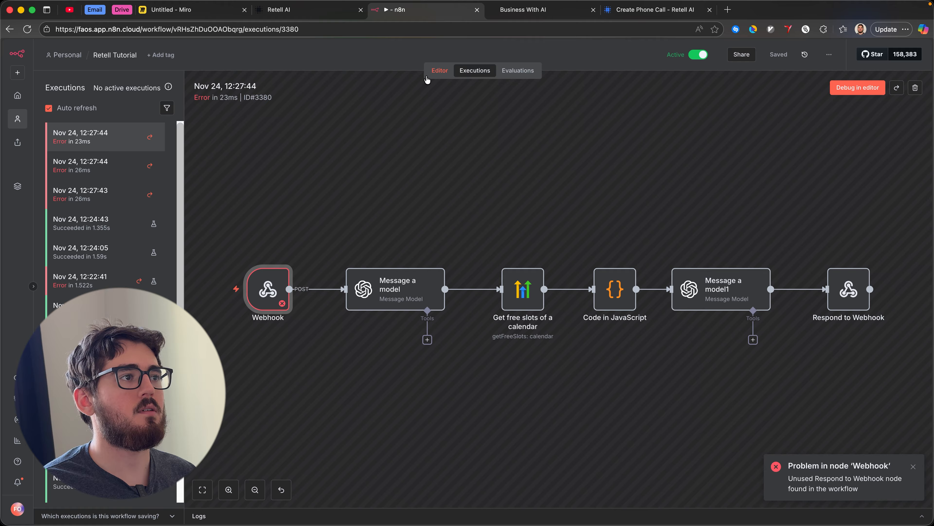
Return to the workflow editor and review the parameters of the Respond to Webhook node
click(438, 71)
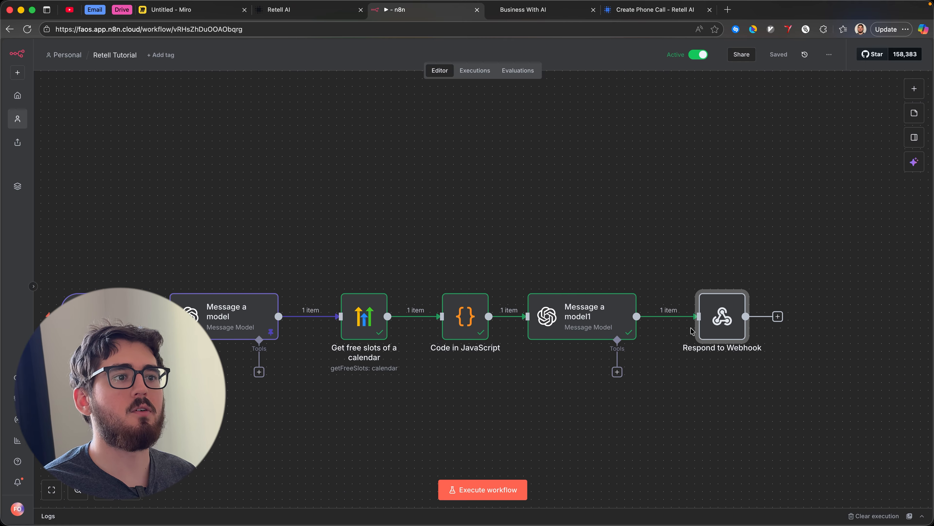
double_click(721, 319)
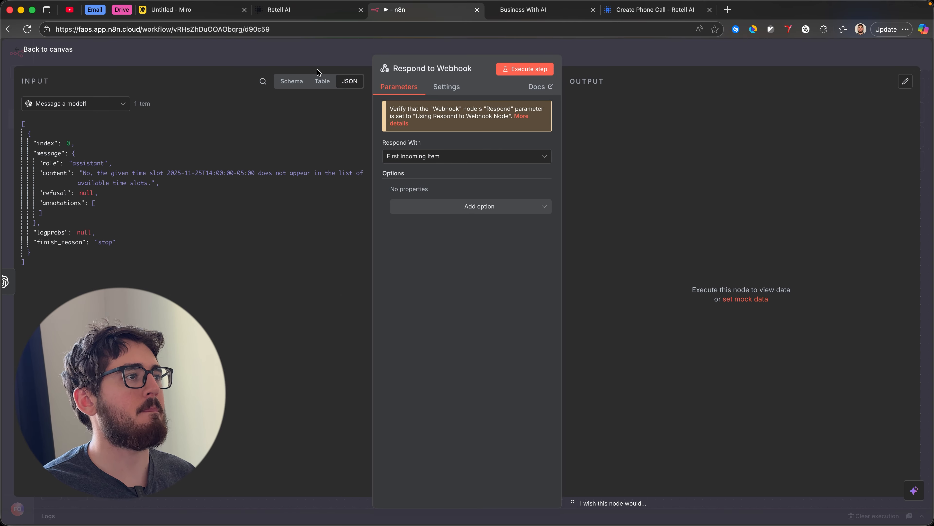
click(318, 60)
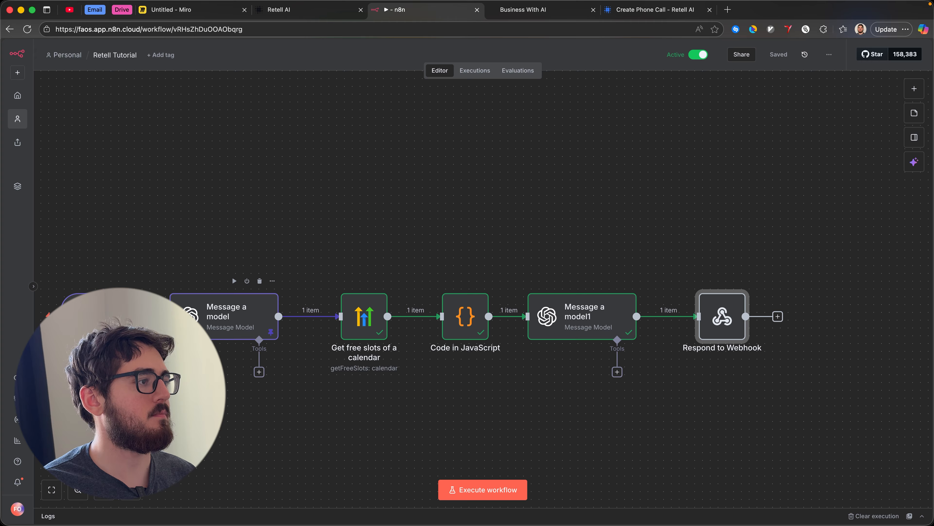
Unpin the Webhook node's data, set Respond to "Using 'Respond to Webhook' Node", and save the workflow
double_click(81, 316)
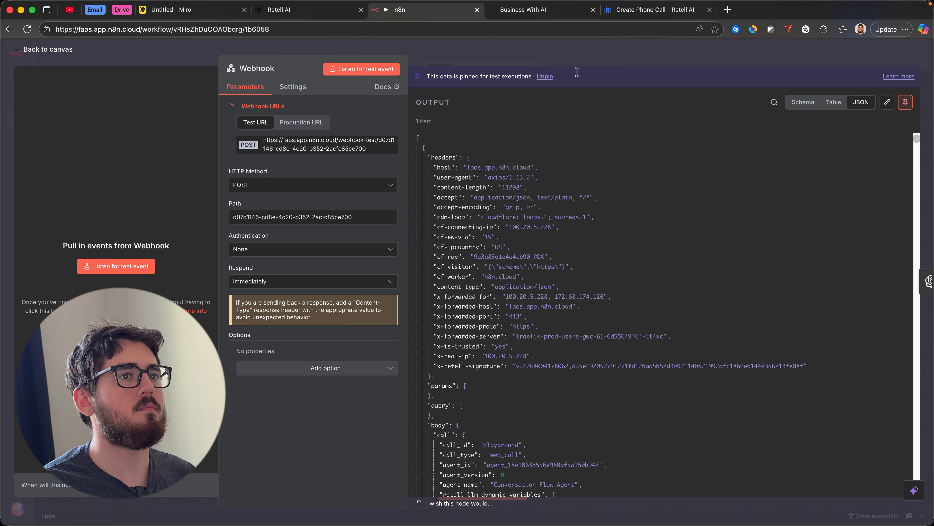
click(905, 103)
click(299, 281)
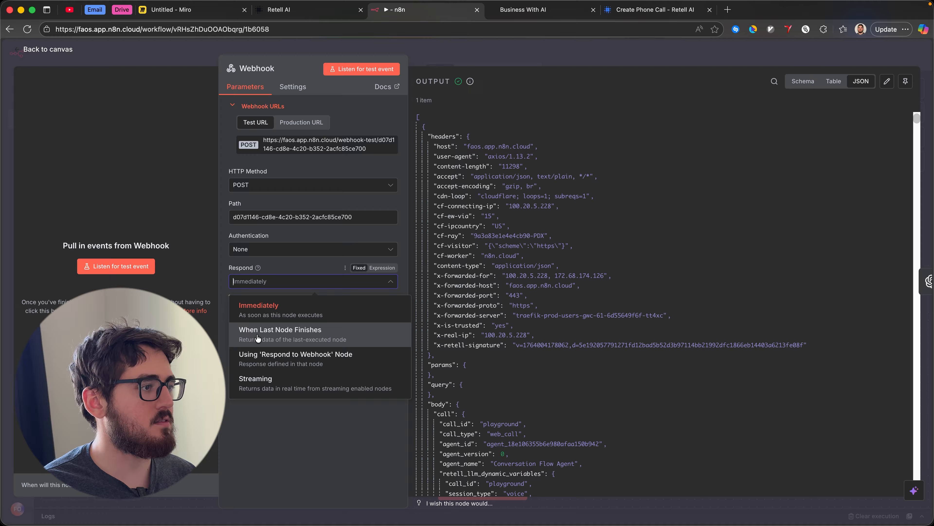
click(322, 360)
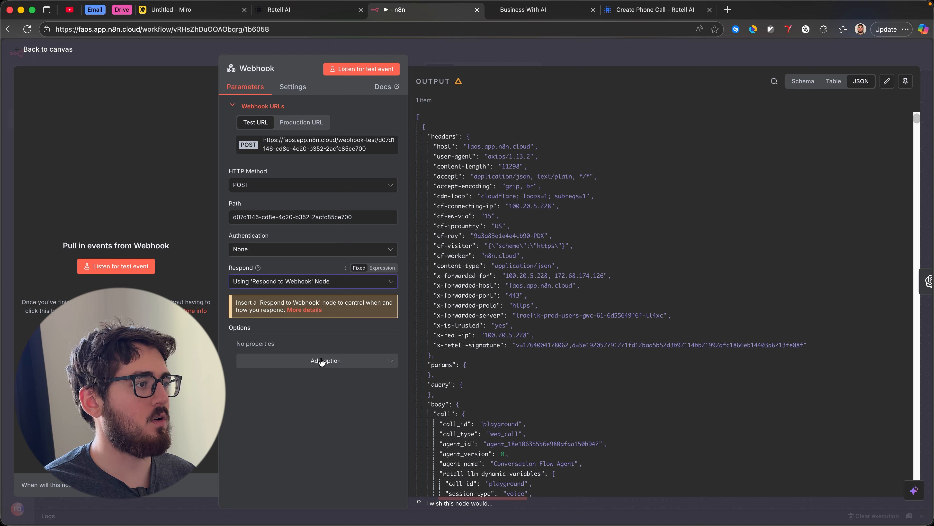
click(183, 52)
click(768, 56)
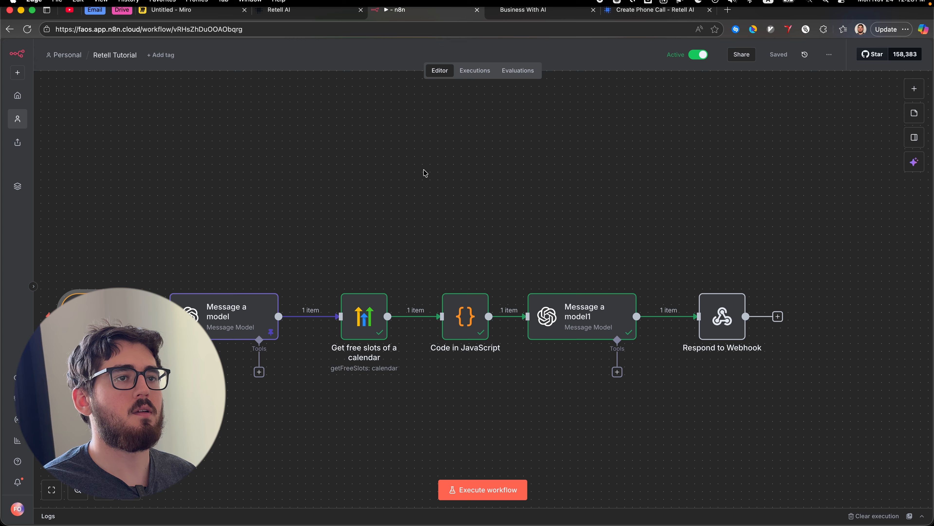
scroll(357, 245, left, 3)
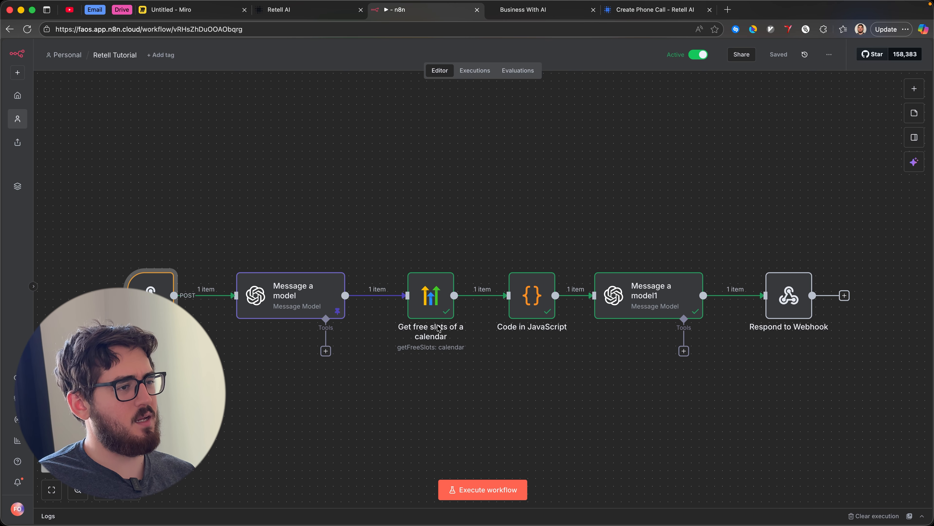
scroll(526, 373, down, 1)
scroll(546, 371, up, 3)
scroll(550, 378, down, 3)
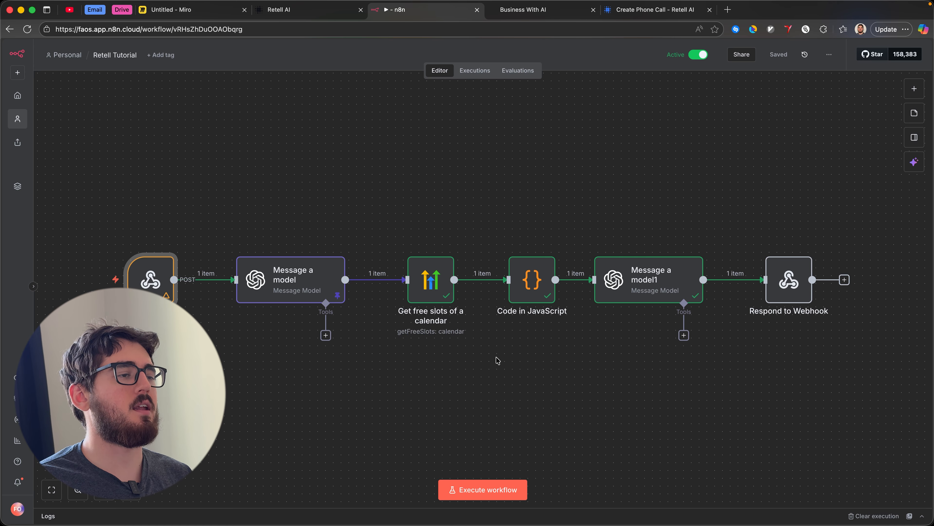
scroll(544, 376, down, 5)
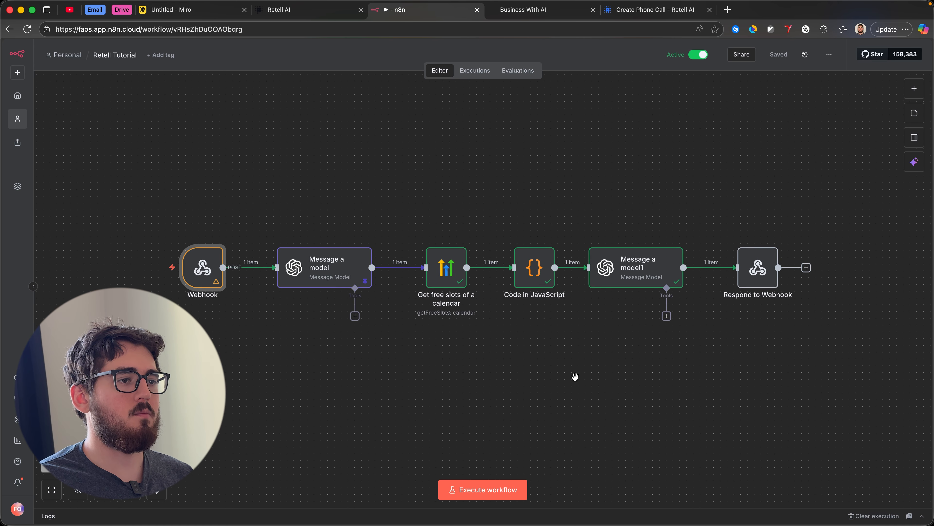